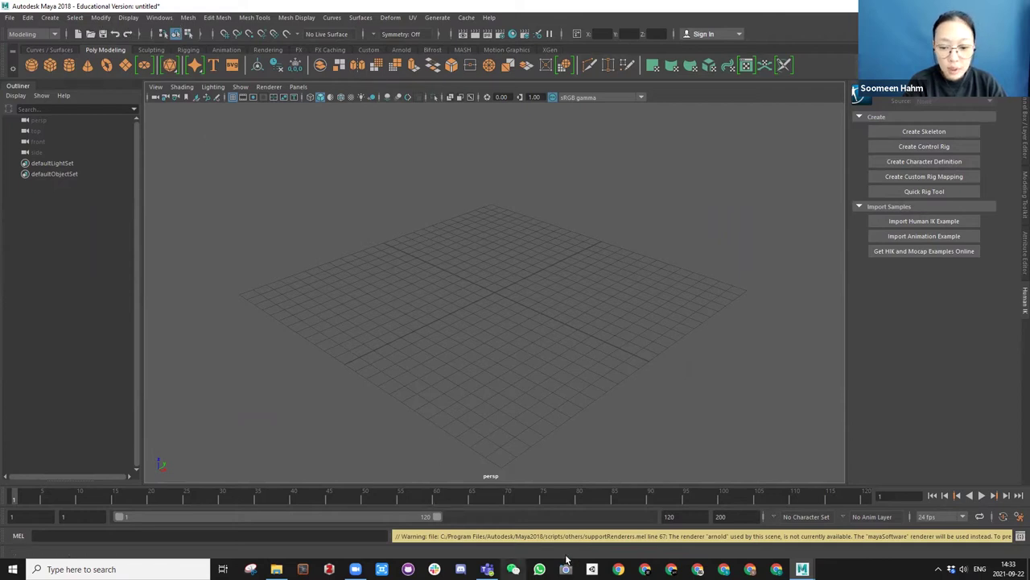
Switch to Chrome and play the Project Showreel 2020 June video on YouTube full screen from near its beginning.
left_click(618, 570)
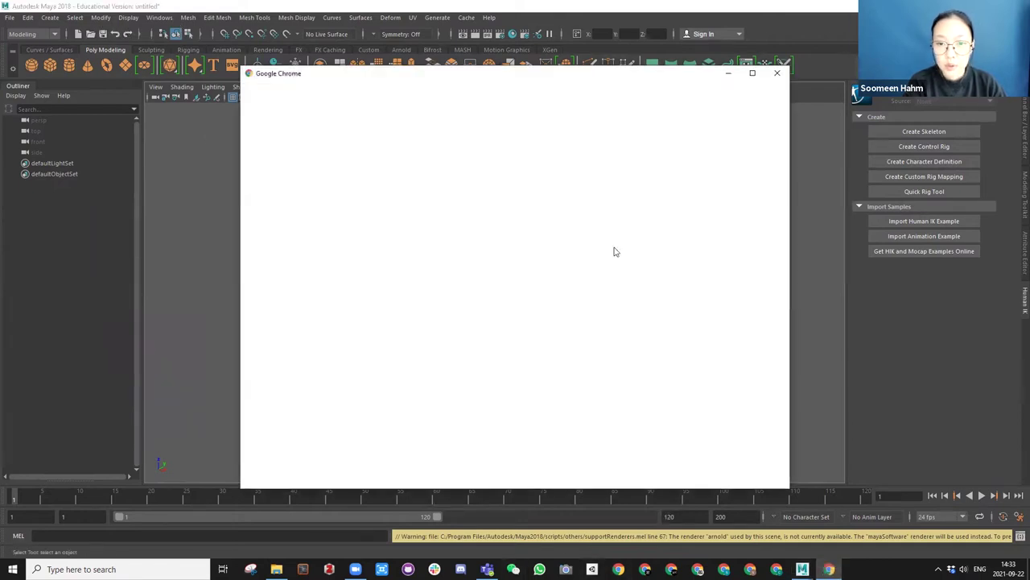
left_click(542, 360)
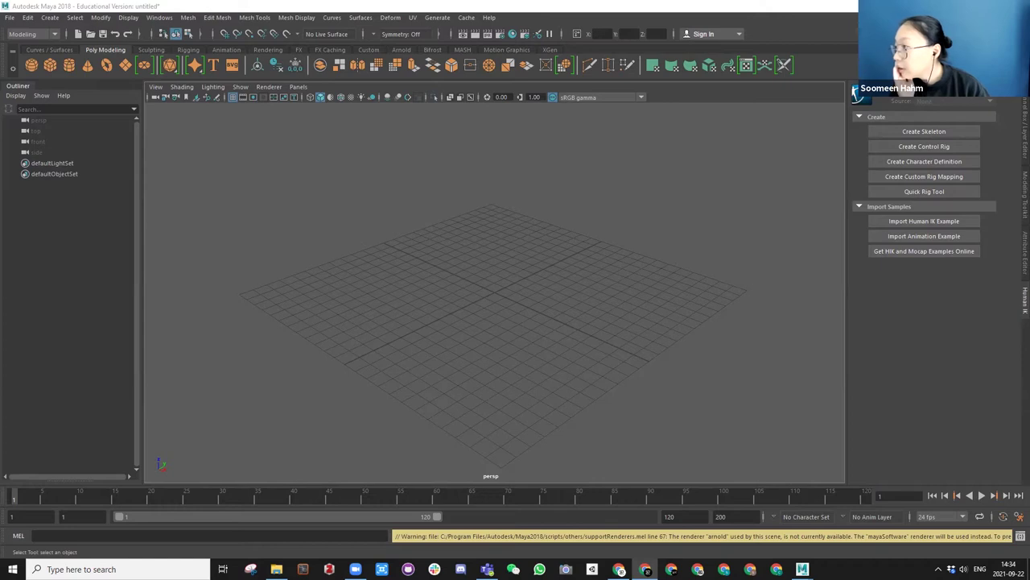
key("alt+Tab")
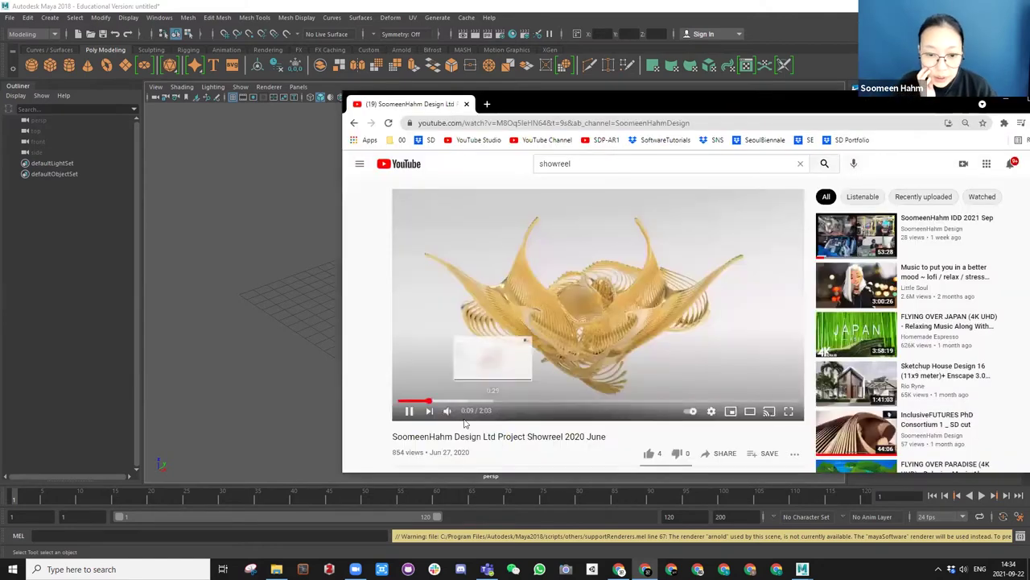
left_click(789, 412)
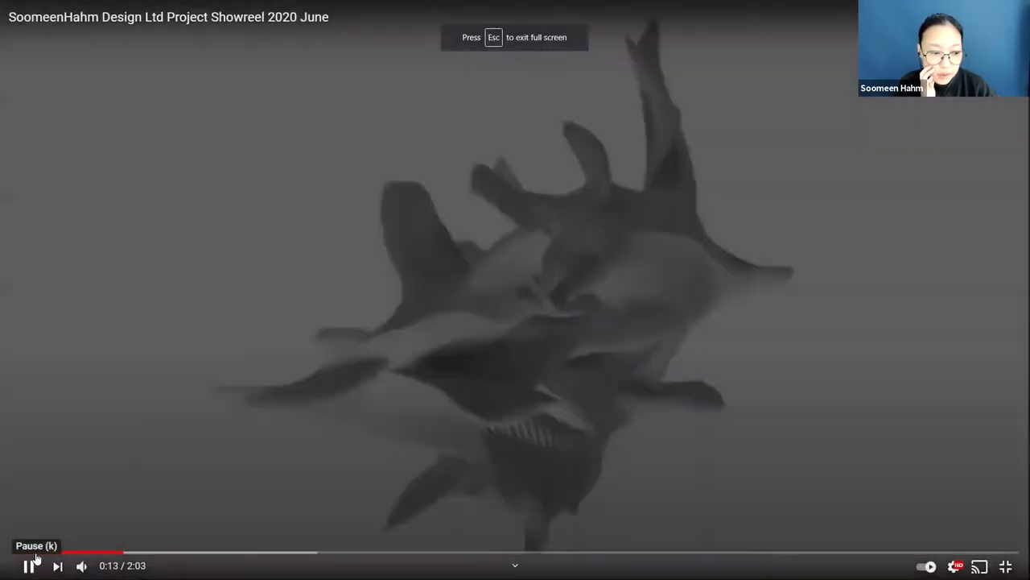
left_click(16, 552)
left_click(13, 552)
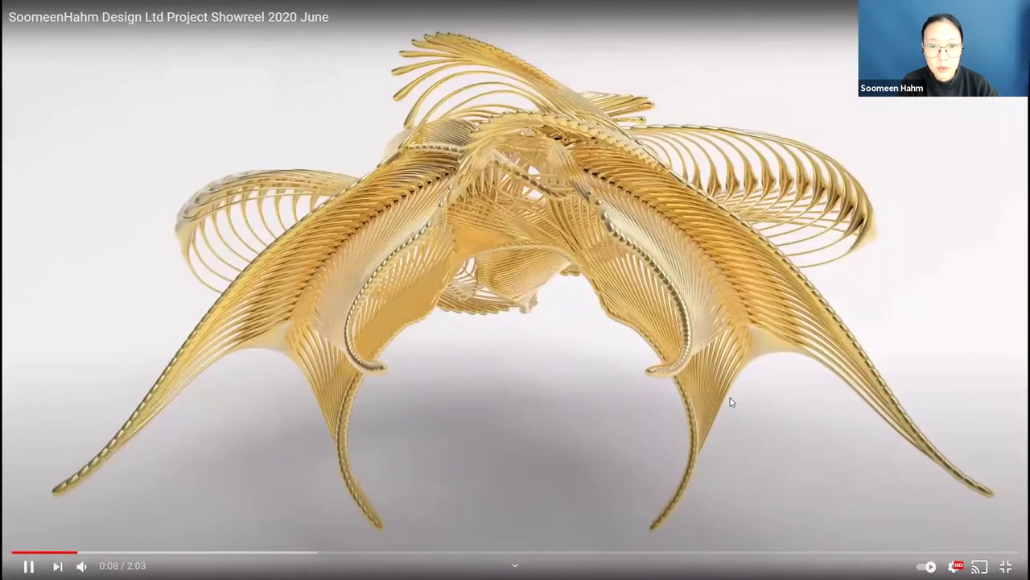
Exit the full-screen video and put the browser away to return to the empty Maya scene.
key("Escape")
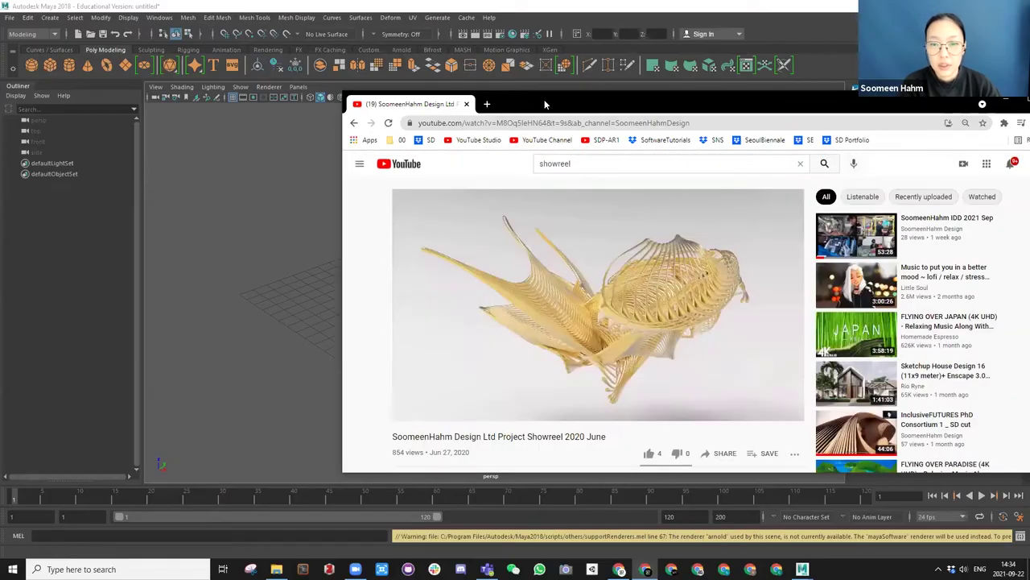
left_click_drag(544, 99, 539, 99)
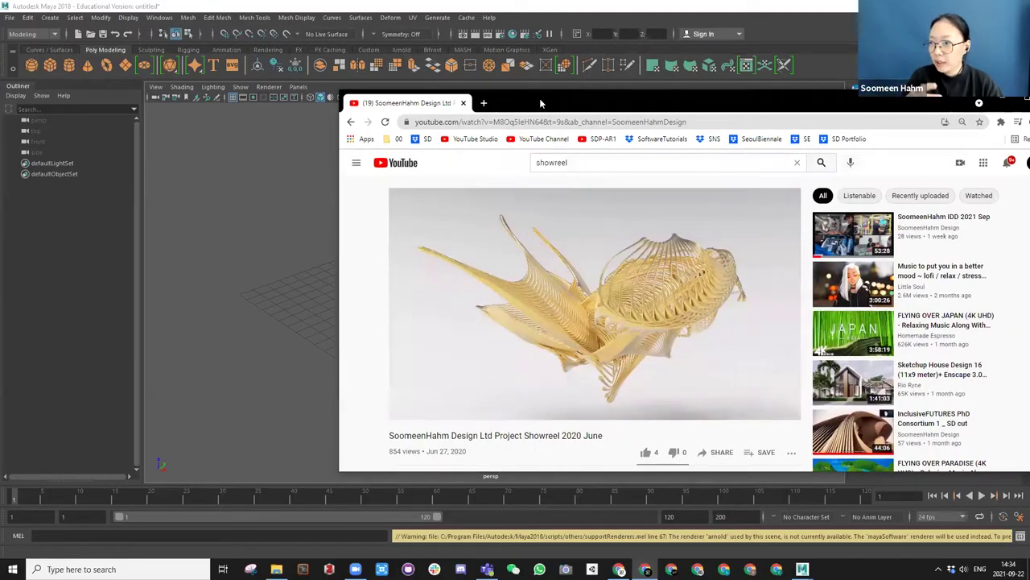
left_click(855, 91)
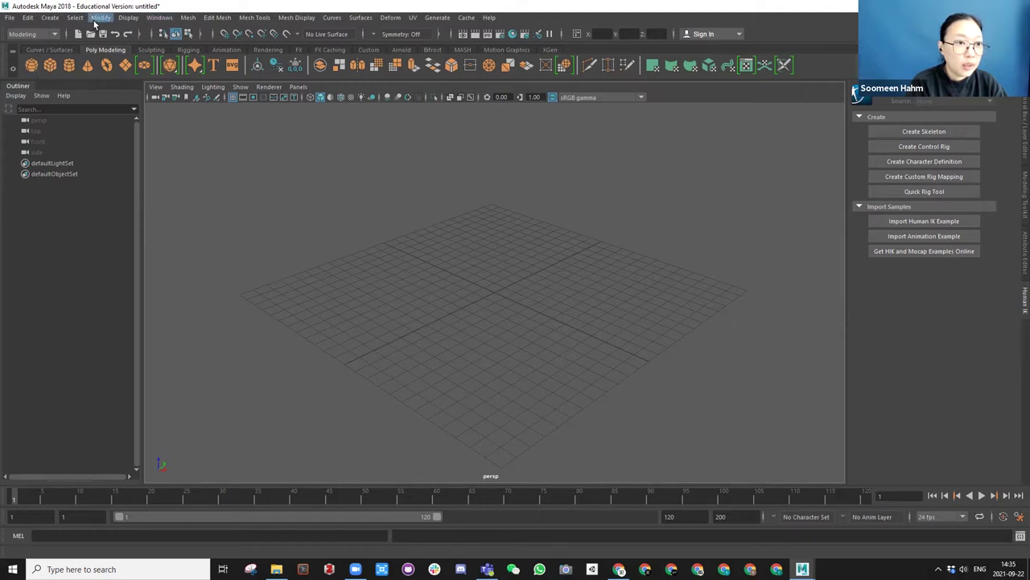
Create a Platonic Solid polygon primitive at the origin and expand its polyPlatonic1 construction attributes.
left_click(50, 17)
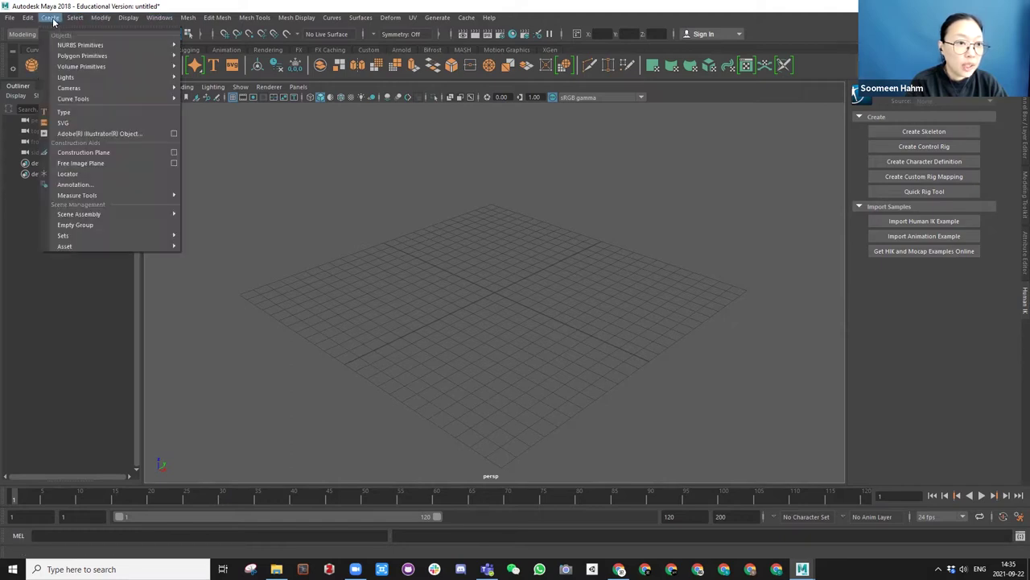
mouse_move(72, 58)
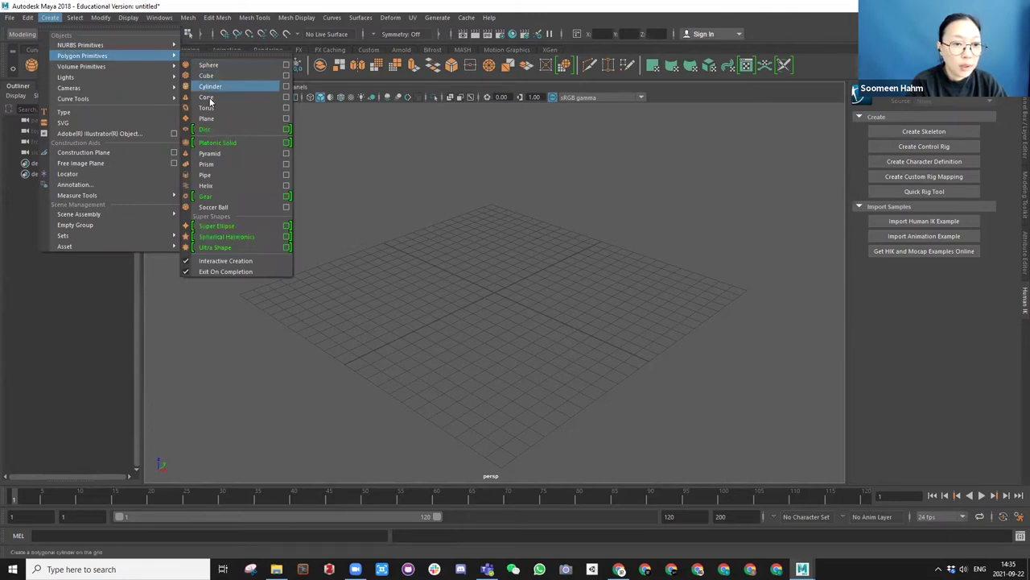
left_click(240, 143)
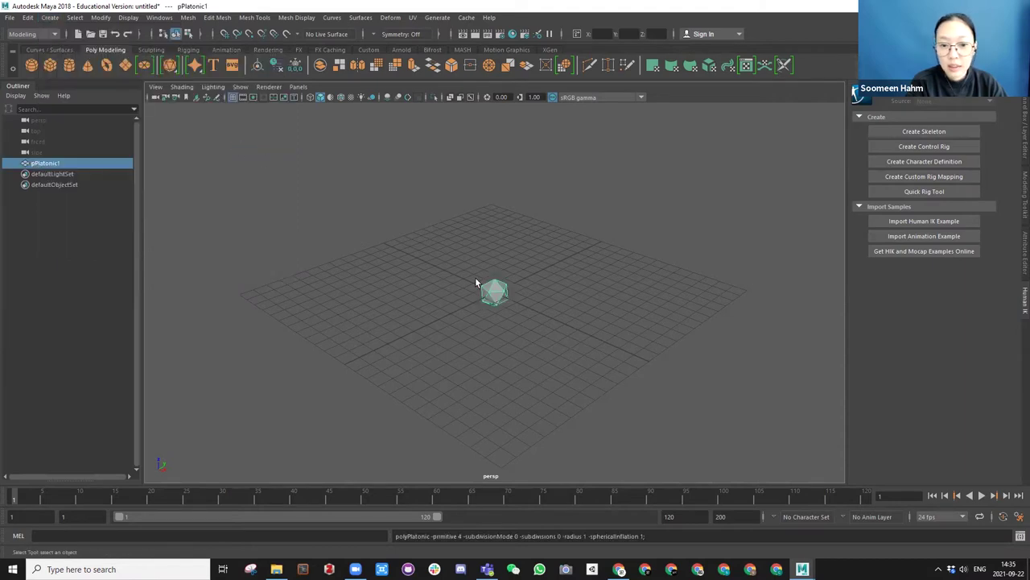
key("ctrl+a")
key("ctrl+a")
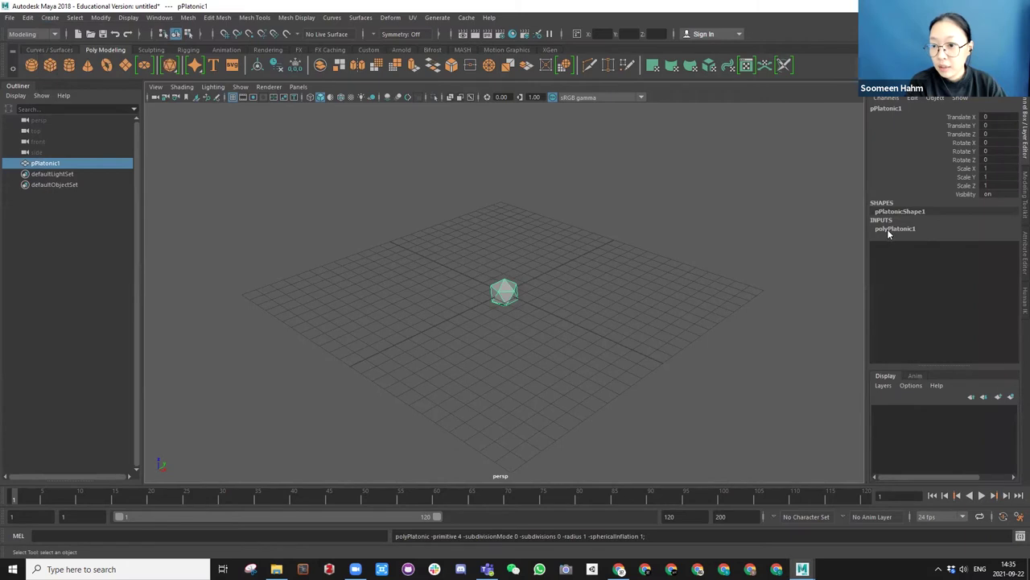
left_click(891, 229)
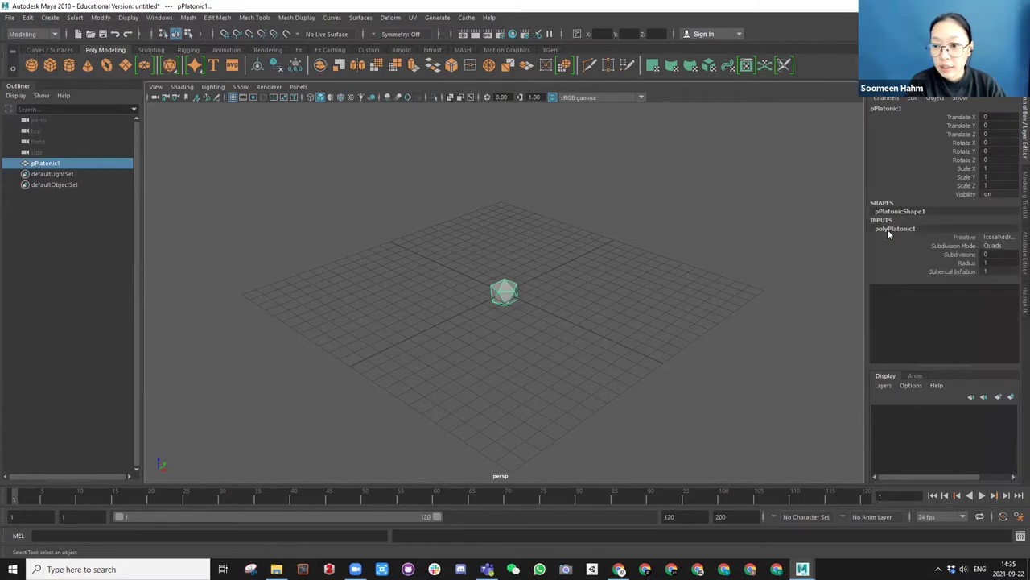
Try the solid's primitive type as Tetrahedron, Cube, Octahedron and Dodecahedron, ending with Icosahedron.
left_click(995, 238)
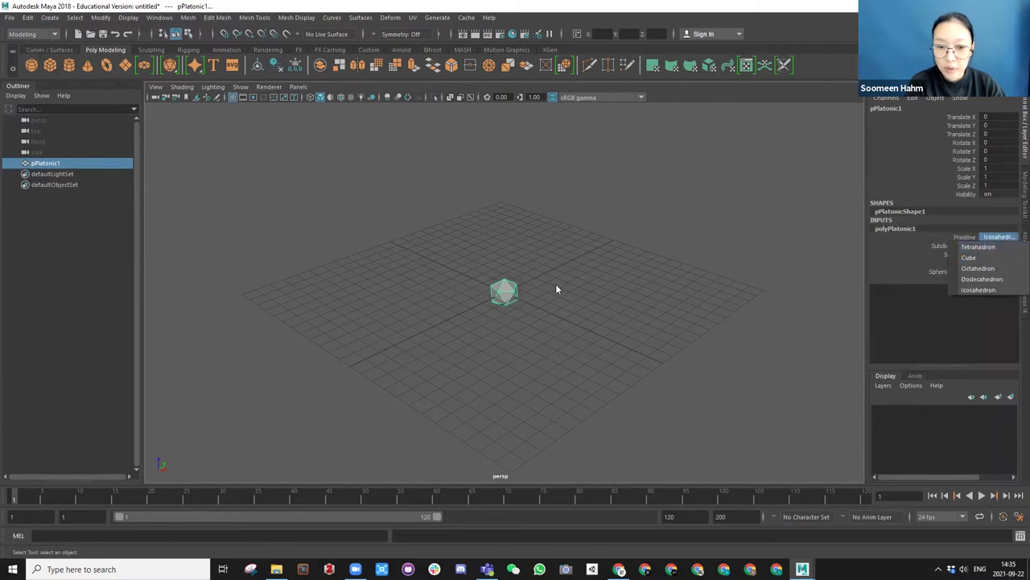
mouse_move(536, 291)
left_mouse_down("alt")
mouse_move(530, 272)
mouse_move(526, 280)
left_mouse_up("alt")
scroll(523, 300, "up", 8)
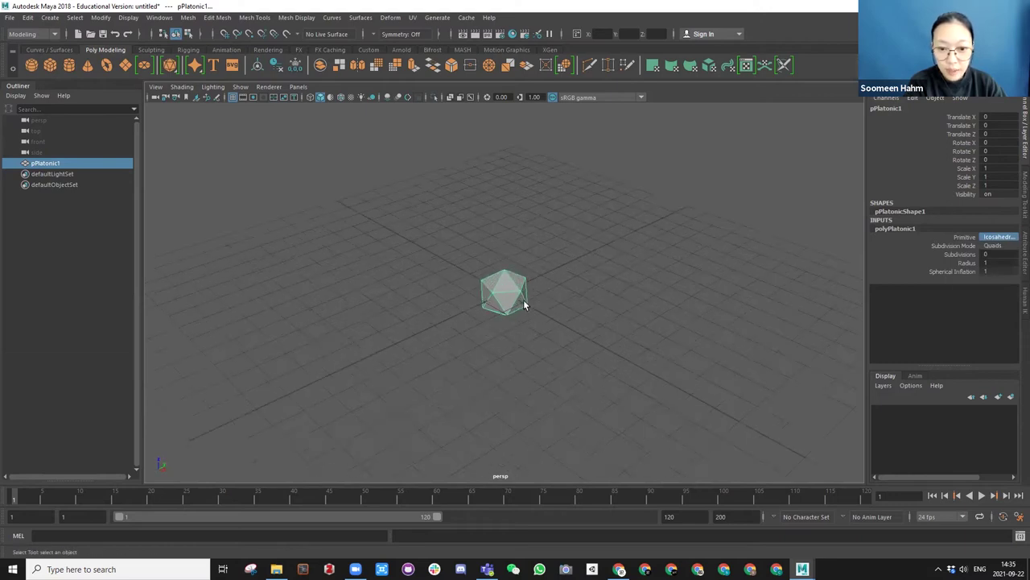
left_click(995, 239)
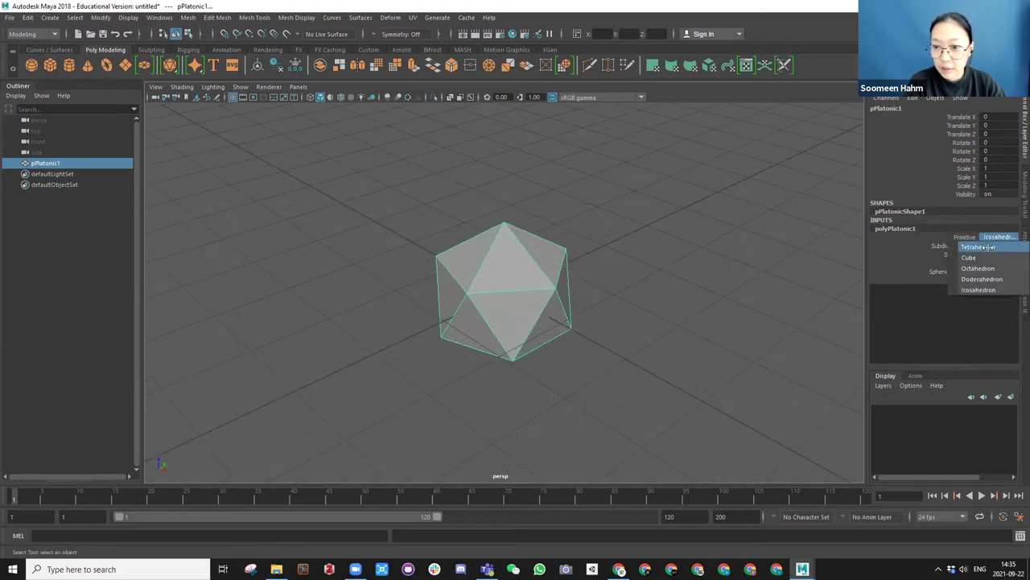
left_click(989, 246)
left_click(1001, 235)
left_click(988, 257)
left_click(997, 237)
left_click(989, 268)
left_click(997, 237)
left_click(994, 280)
left_click(996, 236)
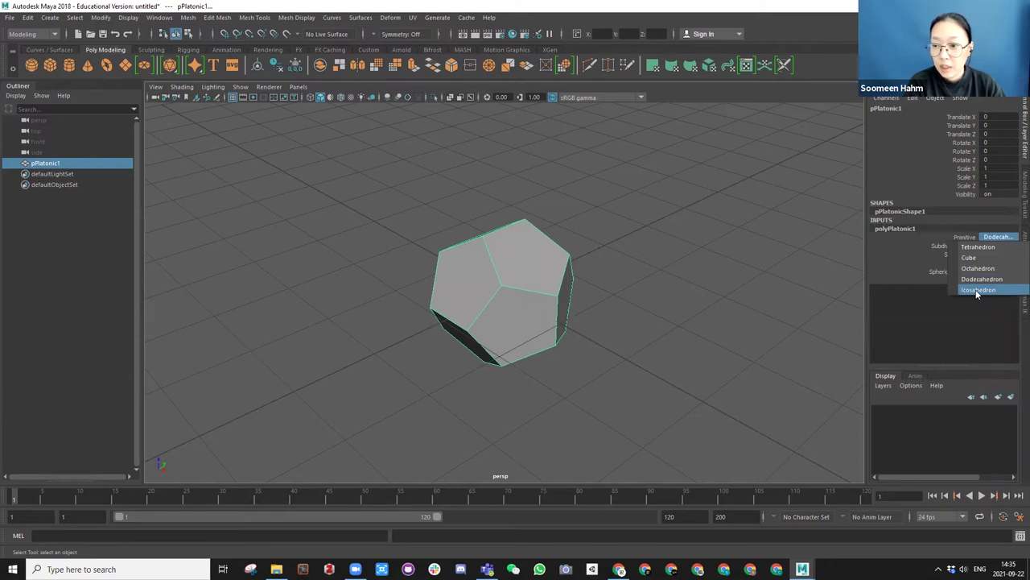
left_click(978, 290)
Duplicate the icosahedron and move the copy about 5.6 units from the origin in the negative X direction.
scroll(518, 251, "down", 4)
left_click_drag(518, 251, 379, 249, "alt")
middle_click_drag(518, 303, 405, 282, "alt")
scroll(448, 320, "down", 4)
scroll(449, 324, "up", 4)
left_click_drag(723, 326, 463, 283, "alt")
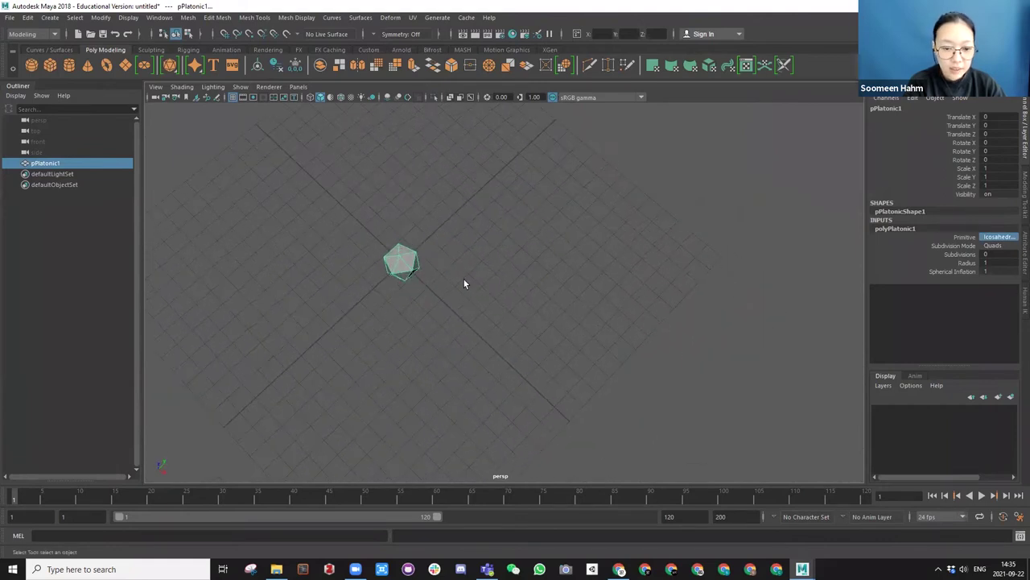
middle_click_drag(464, 284, 476, 318, "alt")
left_click_drag(455, 321, 493, 323, "alt")
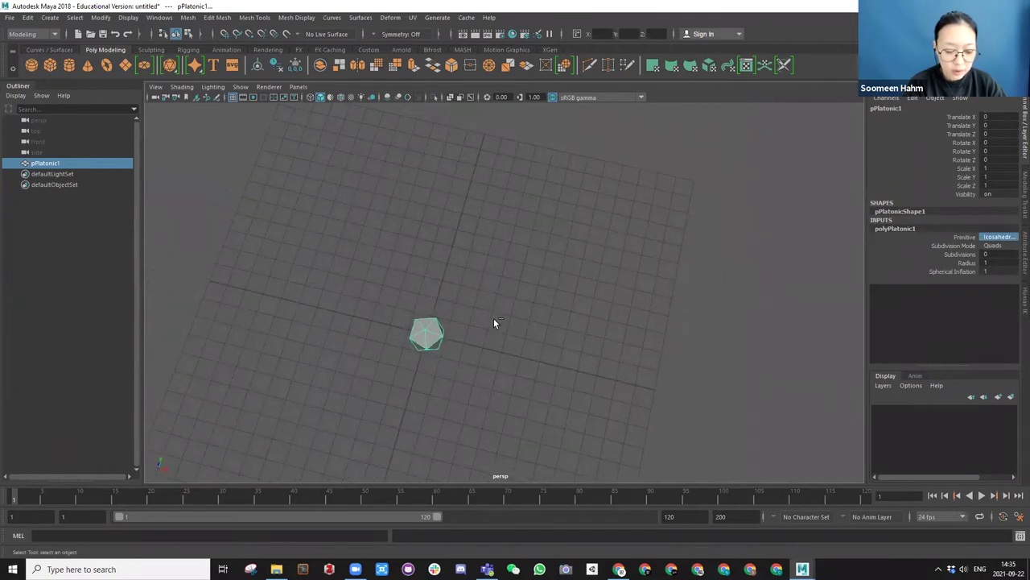
key("ctrl+d")
key("w")
scroll(494, 322, "down", 3)
middle_click_drag(498, 335, 548, 314, "alt")
left_click_drag(547, 312, 476, 308)
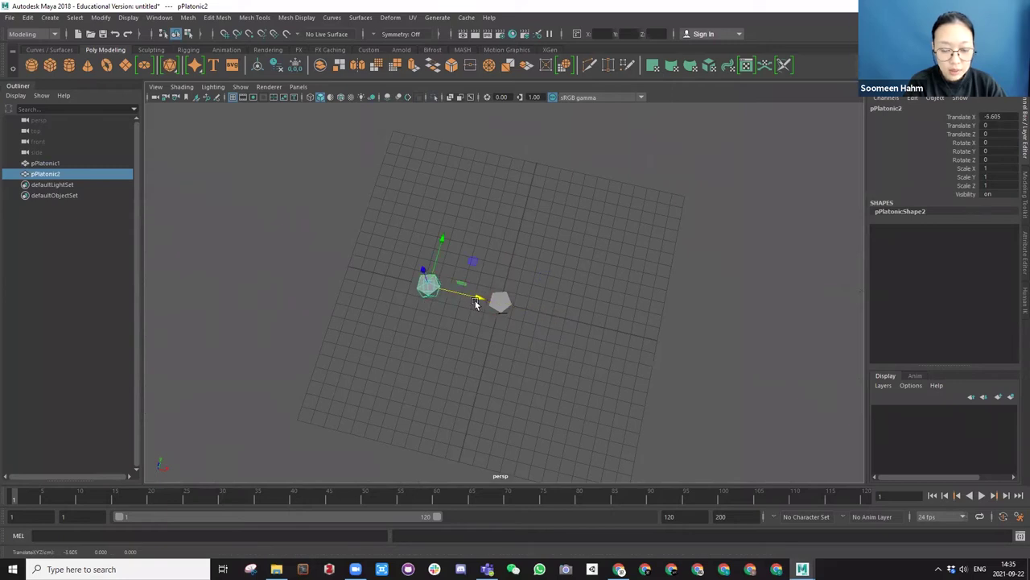
Duplicate the icosahedron twice more and spread the copies out around the original one.
key("ctrl+d")
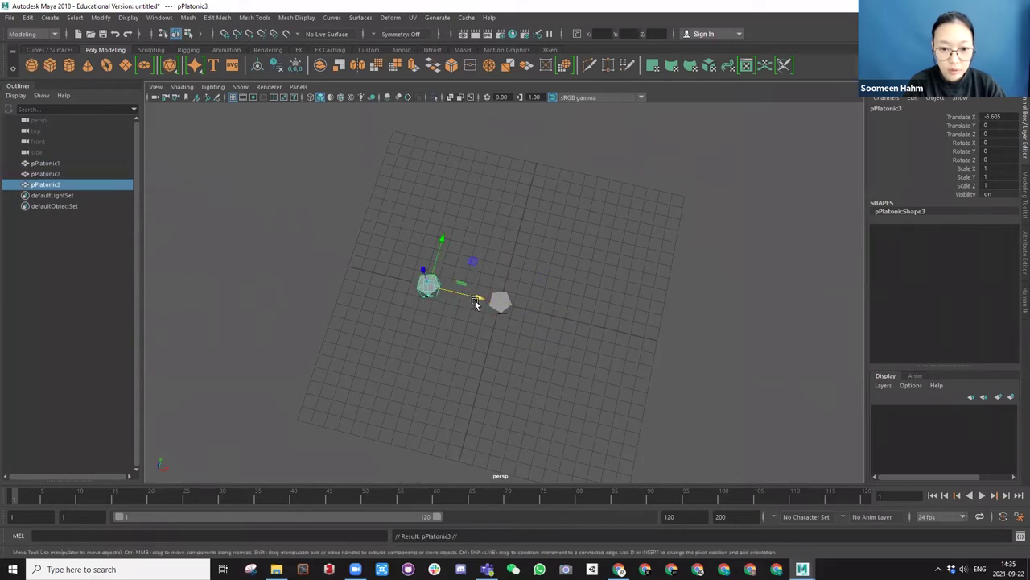
left_click_drag(472, 260, 450, 251)
key("ctrl+d")
middle_click_drag(479, 181, 474, 179, "alt")
left_click_drag(473, 178, 417, 188, "alt")
Combine all four icosahedra into a single mesh.
key("space")
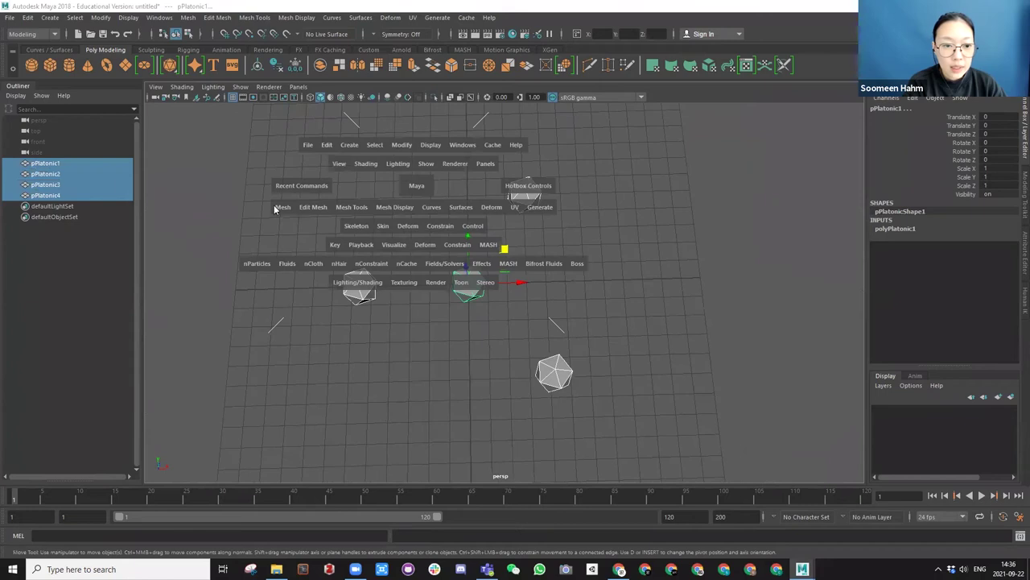
left_click(274, 207)
left_click(295, 248)
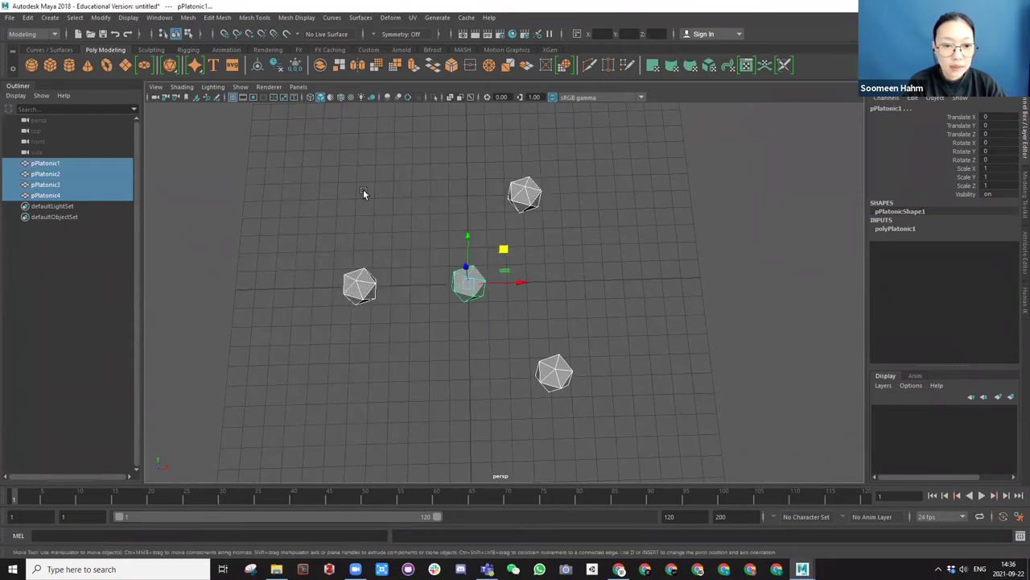
key("space")
left_click_drag(228, 215, 241, 251)
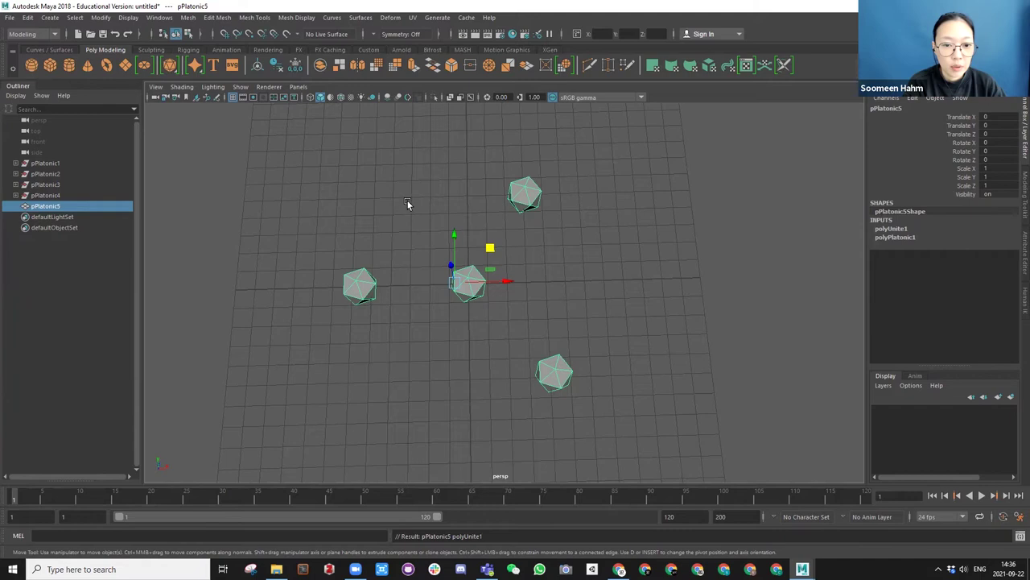
Delete the combined mesh's construction history.
left_click_drag(410, 212, 405, 195, "alt")
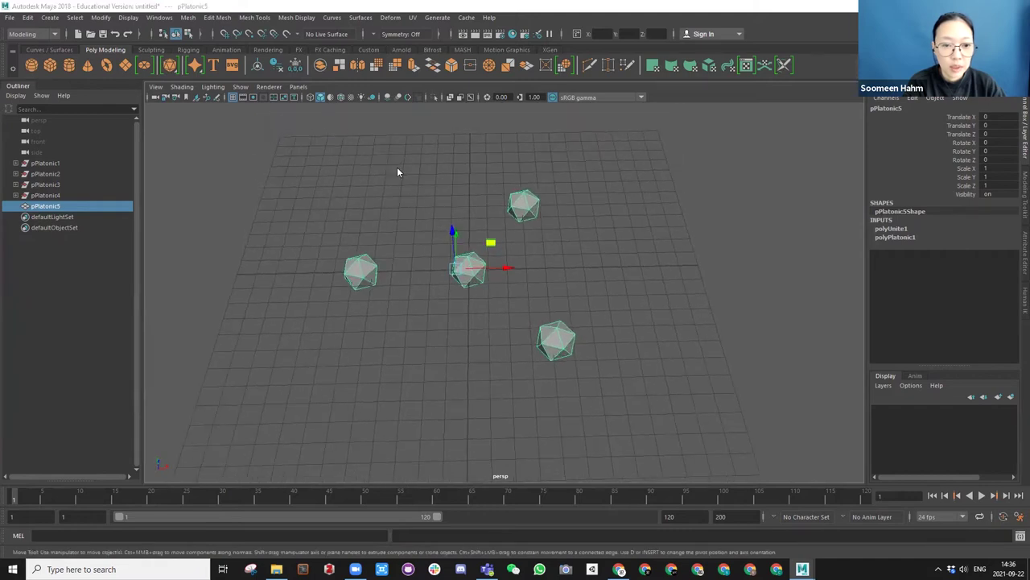
key("space")
left_click(308, 128)
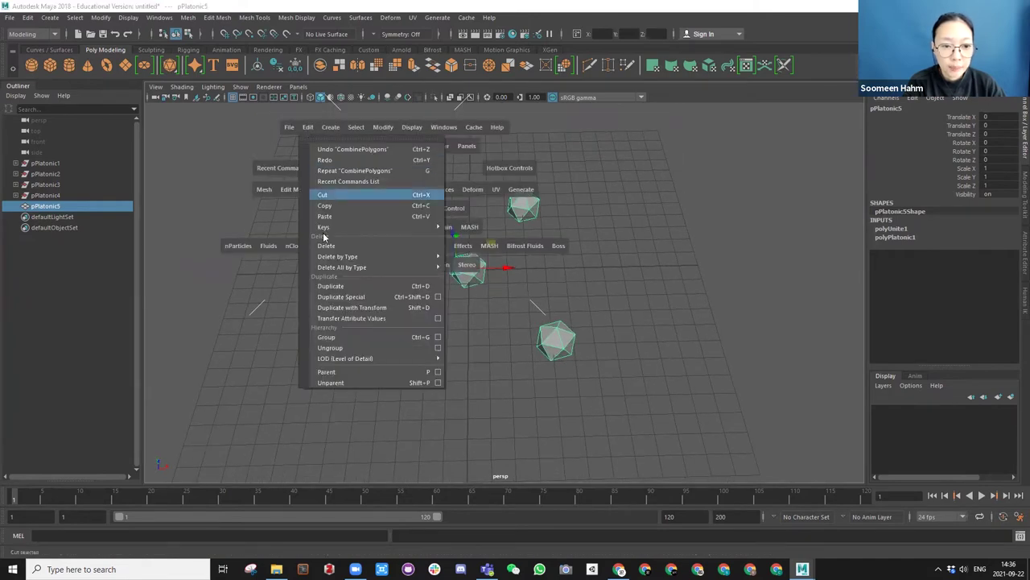
mouse_move(332, 258)
left_click(475, 266)
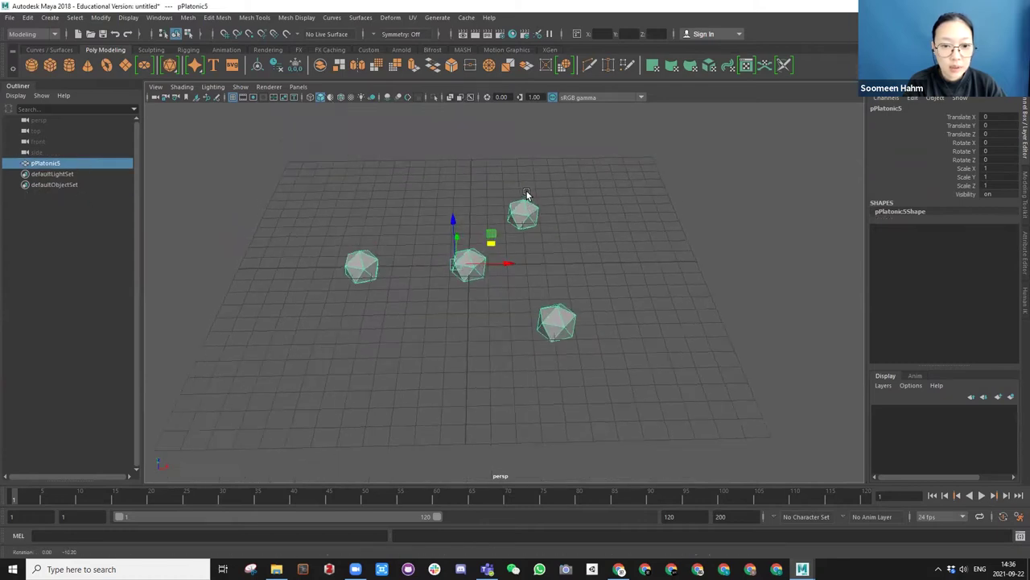
Switch the combined mesh to face selection and select the facing triangles of the outlying negative-X icosahedron and the central one.
middle_click_drag(414, 239, 476, 185, "alt")
scroll(483, 193, "up", 5)
left_click_drag(486, 199, 400, 199, "alt")
mouse_move(395, 193)
right_mouse_down()
mouse_move(394, 218)
mouse_move(385, 194)
mouse_move(395, 210)
right_mouse_up()
left_click_drag(394, 211, 375, 230, "alt")
left_click(375, 230)
key("w")
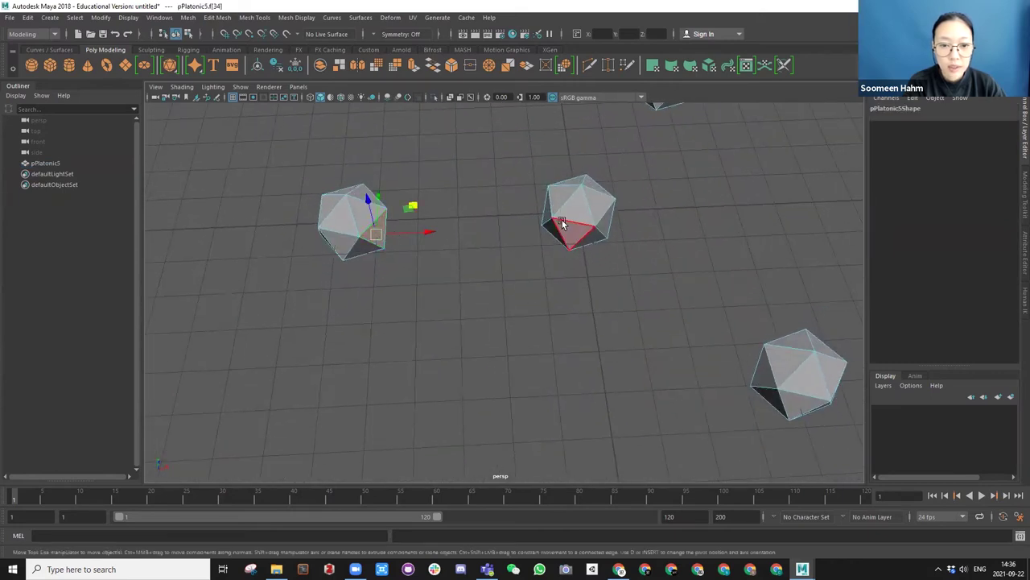
left_click_drag(449, 263, 406, 182, "alt")
Open the Bridge options for the selected faces, then resize the window and move it clear of the model.
key("space")
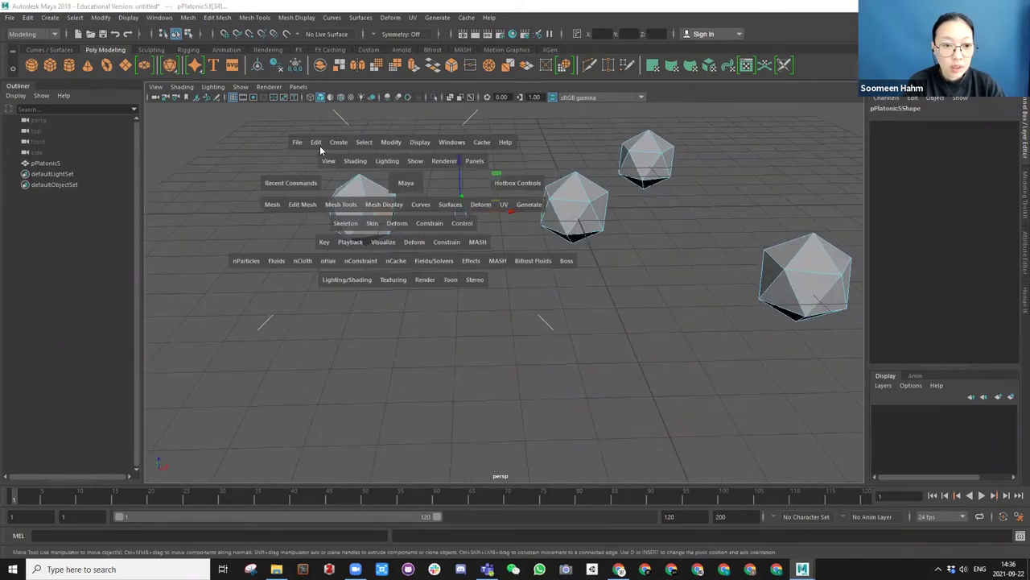
left_click(301, 205)
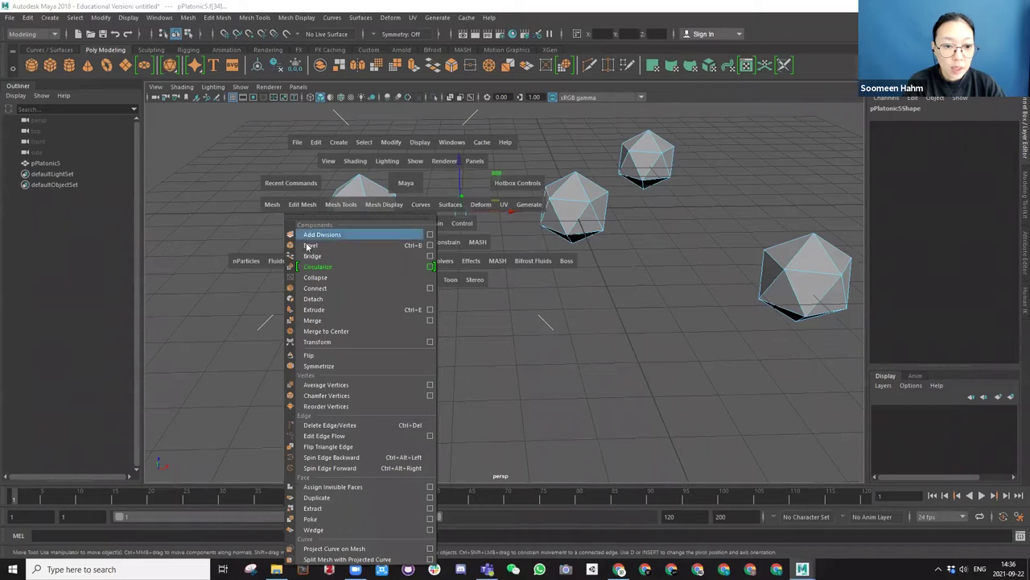
left_click(430, 255)
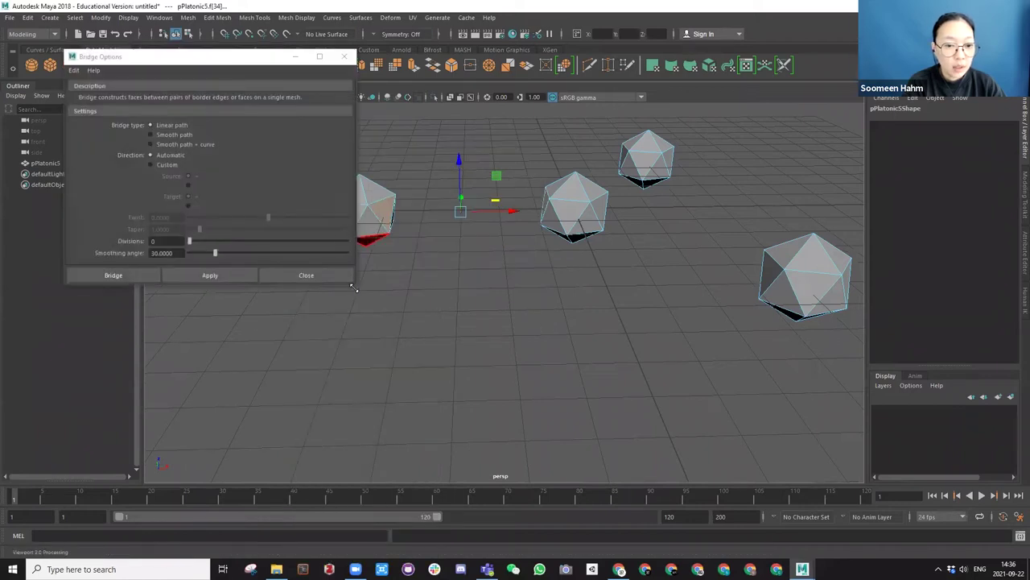
left_click_drag(353, 287, 343, 300)
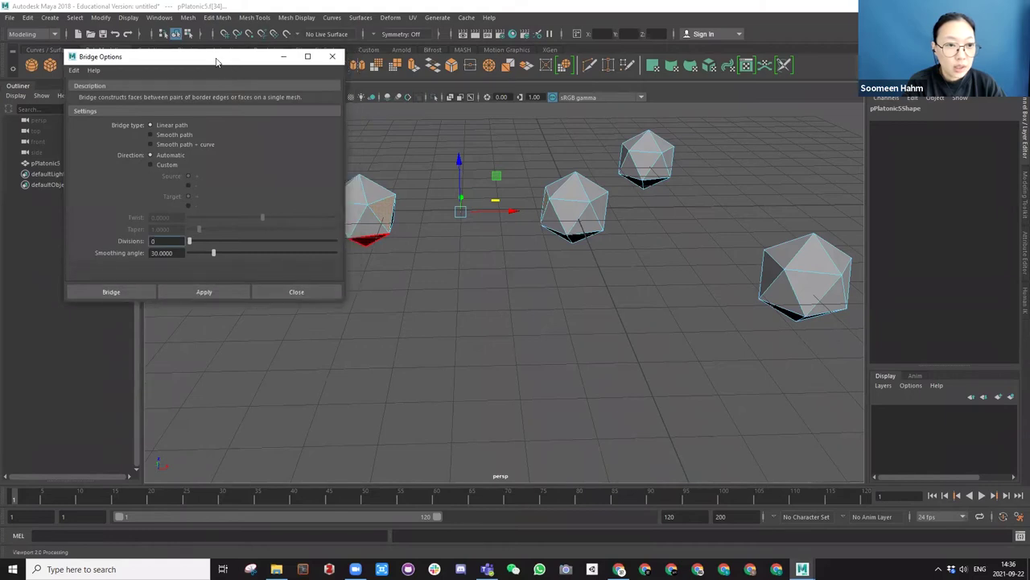
left_click_drag(218, 62, 159, 83)
Try bridging the two selected faces along a linear path with 0 divisions, then undo the bridge.
left_click(124, 309)
mouse_move(467, 216)
left_mouse_down("alt")
mouse_move(465, 247)
mouse_move(453, 240)
mouse_move(470, 230)
left_mouse_up("alt")
scroll(448, 221, "down", 3)
scroll(467, 244, "up", 3)
key("ctrl+z")
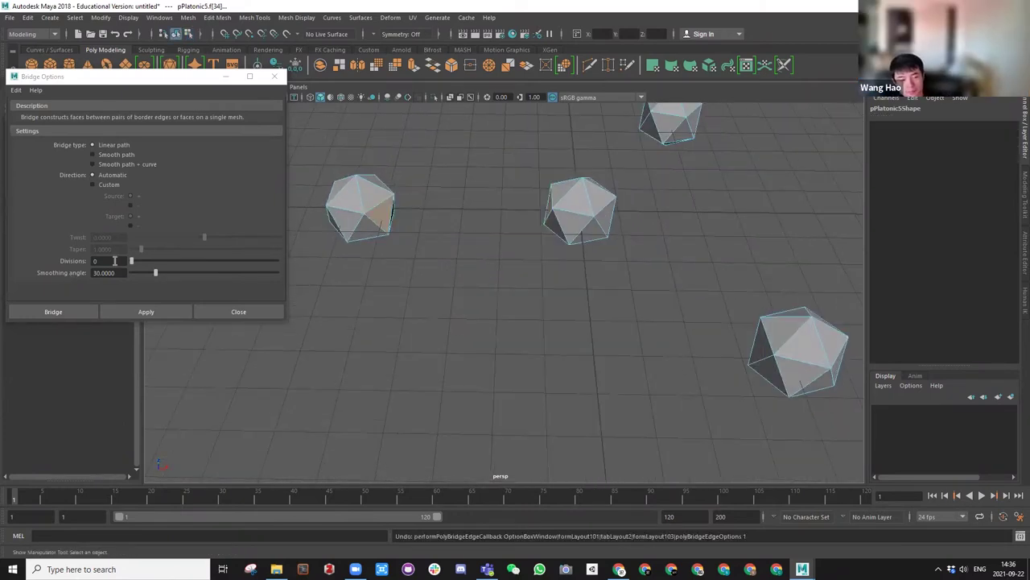
Set the bridge divisions to 2, try the bridge between the selected faces, and undo the bridge.
left_click_drag(103, 260, 81, 261)
type("2")
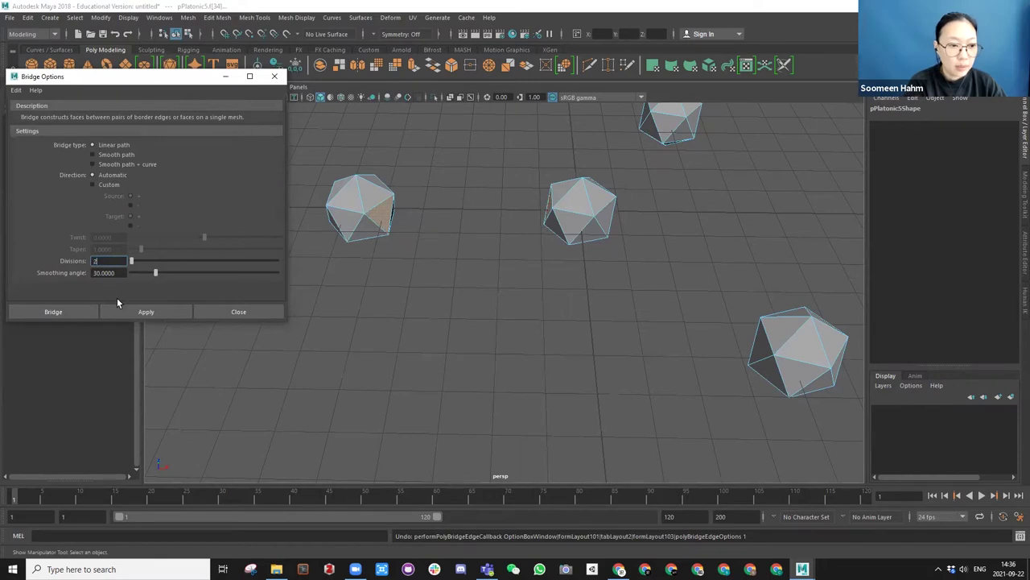
left_click(135, 309)
left_click_drag(391, 269, 397, 252, "alt")
key("ctrl+z")
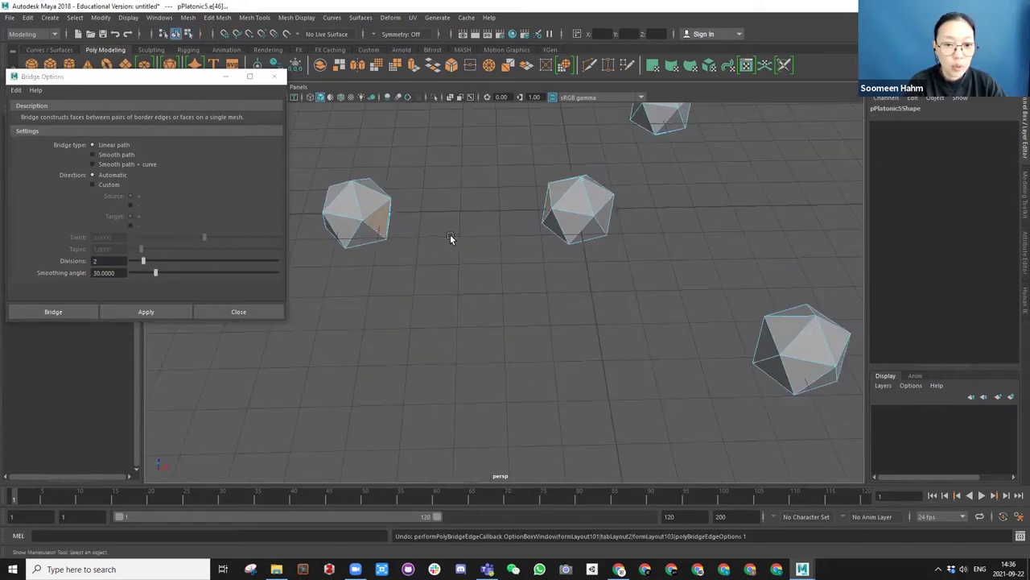
Set the bridge divisions to 3, try a linear bridge between the selected faces, and undo the bridge.
left_click_drag(103, 261, 68, 260)
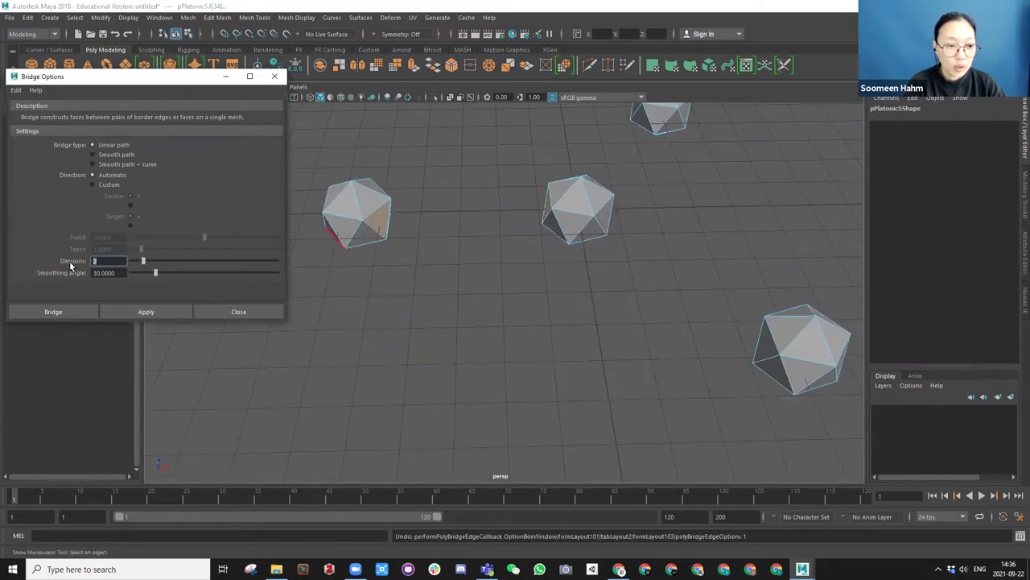
type("3")
left_click(146, 312)
left_click_drag(435, 237, 388, 243, "alt")
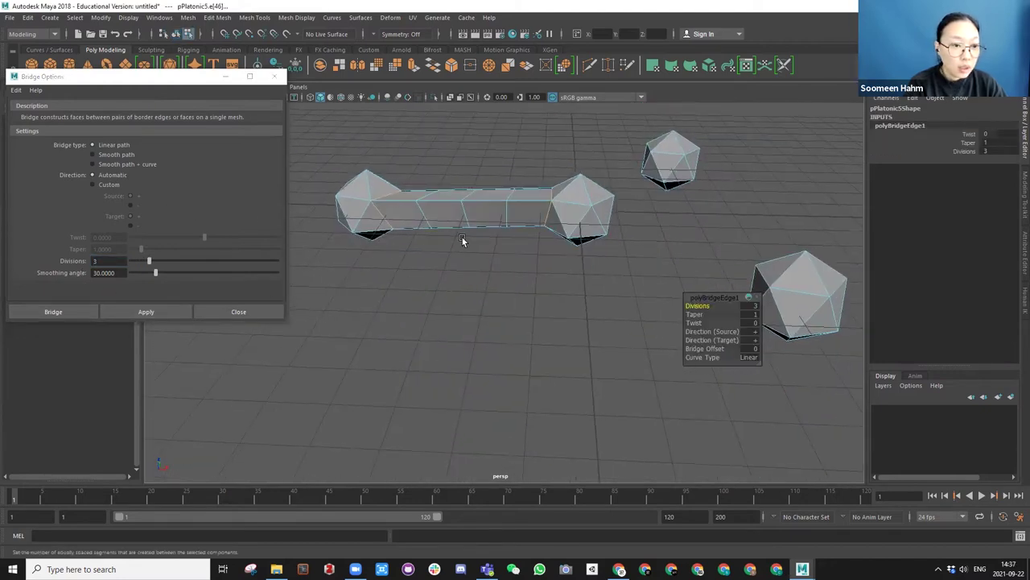
key("ctrl+z")
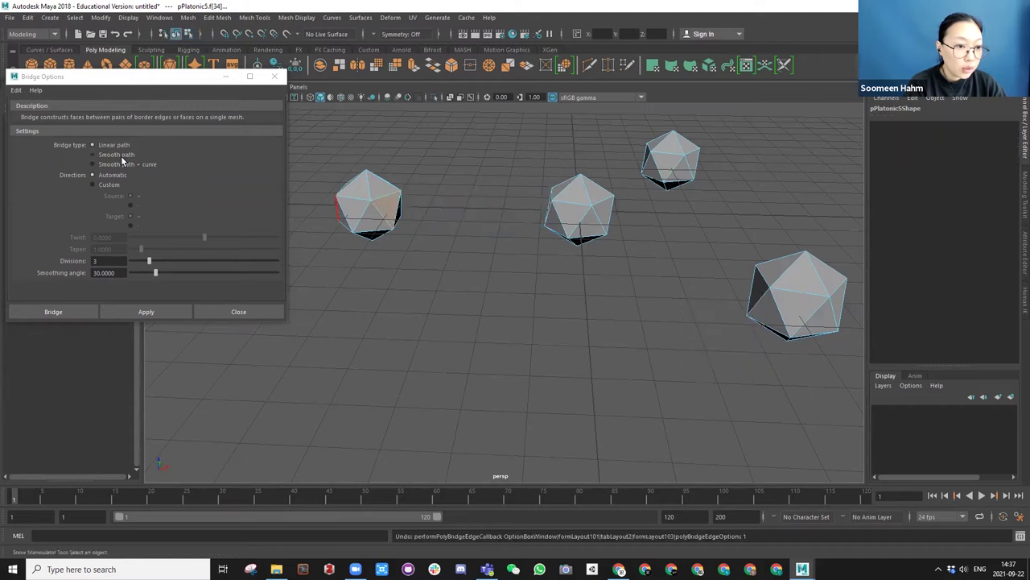
Switch the bridge type to smooth path, try bridging the selected faces with 3 divisions, and undo the bridge.
left_click(114, 155)
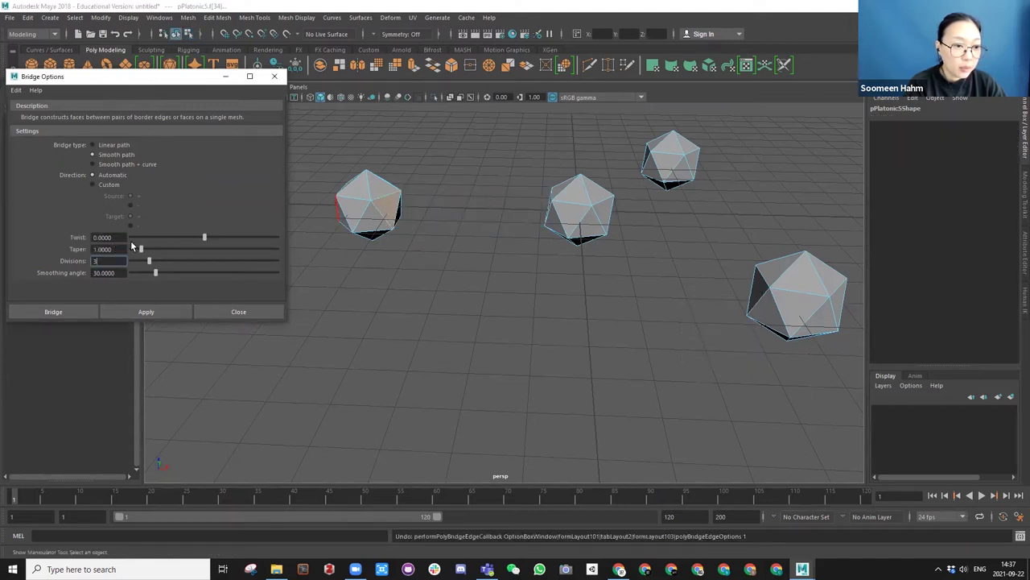
left_click(139, 308)
left_click_drag(470, 250, 480, 229, "alt")
key("ctrl+z")
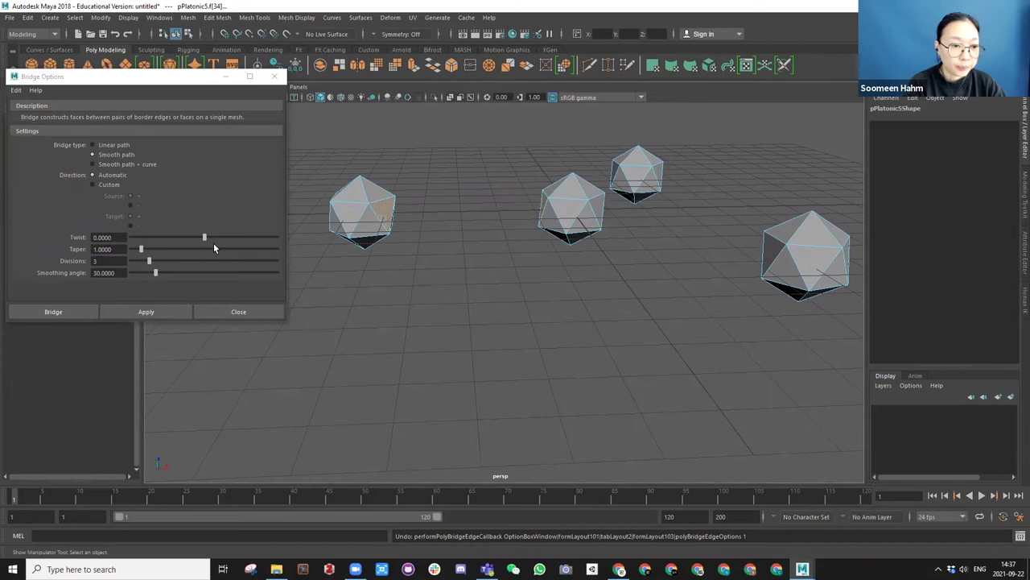
Set the bridge twist to -76, try the smooth-path bridge between the selected faces, and undo it.
left_click_drag(203, 238, 173, 237)
left_click(159, 309)
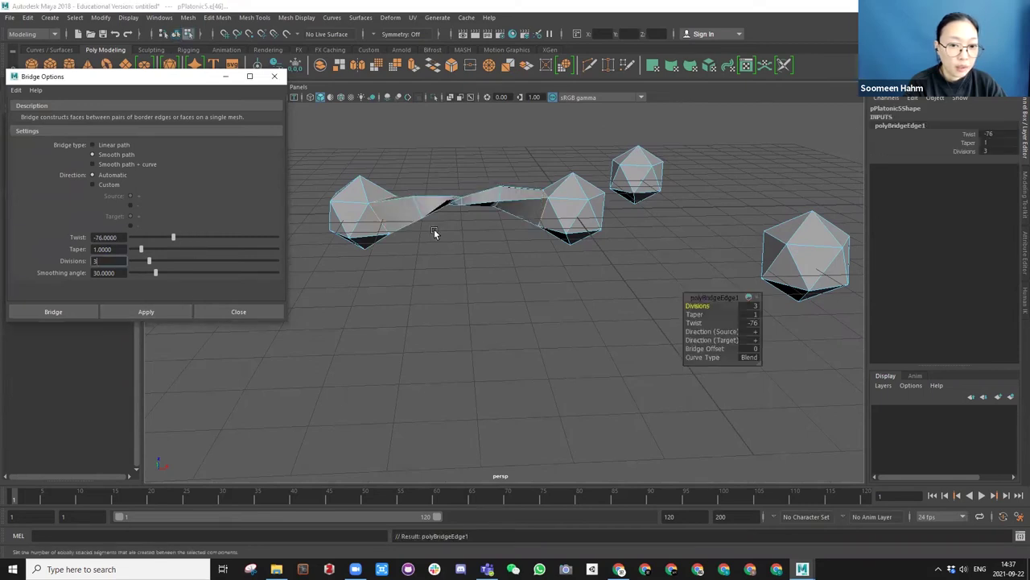
left_click_drag(435, 230, 441, 258, "alt")
key("ctrl+z")
Reset the bridge twist to 0, try the smooth-path bridge once more, and undo it.
left_click_drag(119, 237, 72, 233)
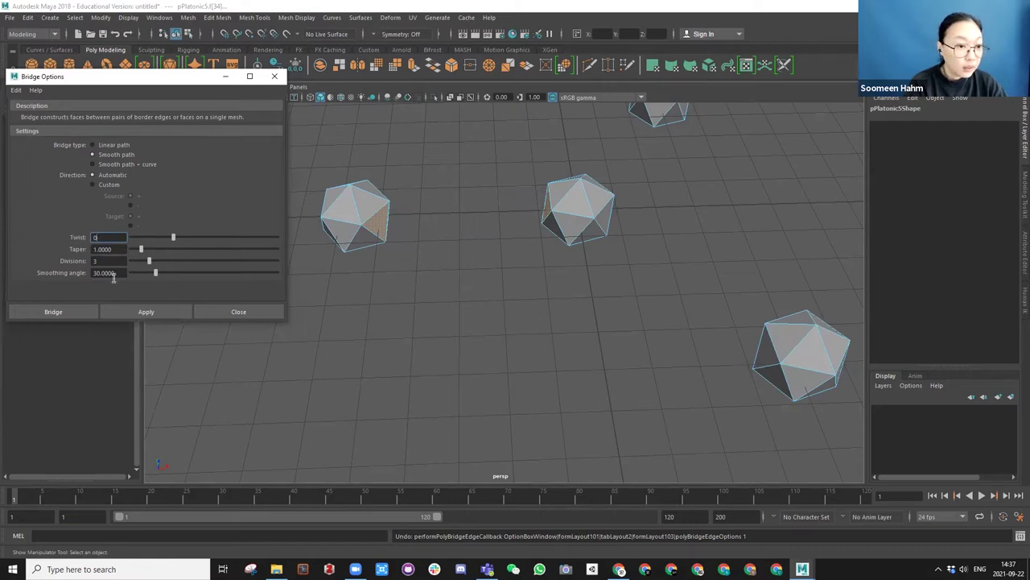
type("0")
key("Return")
left_click(144, 313)
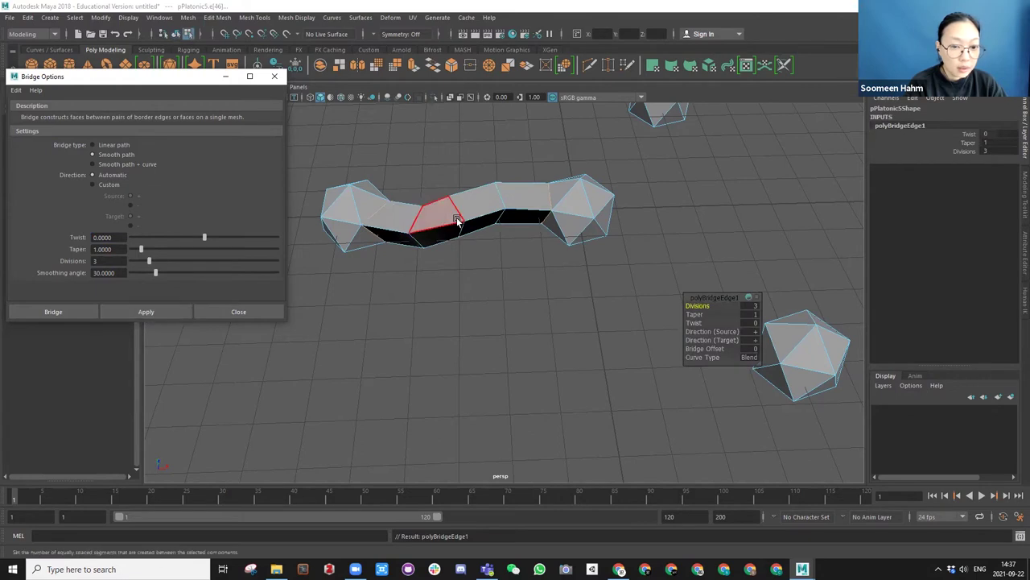
key("ctrl+z")
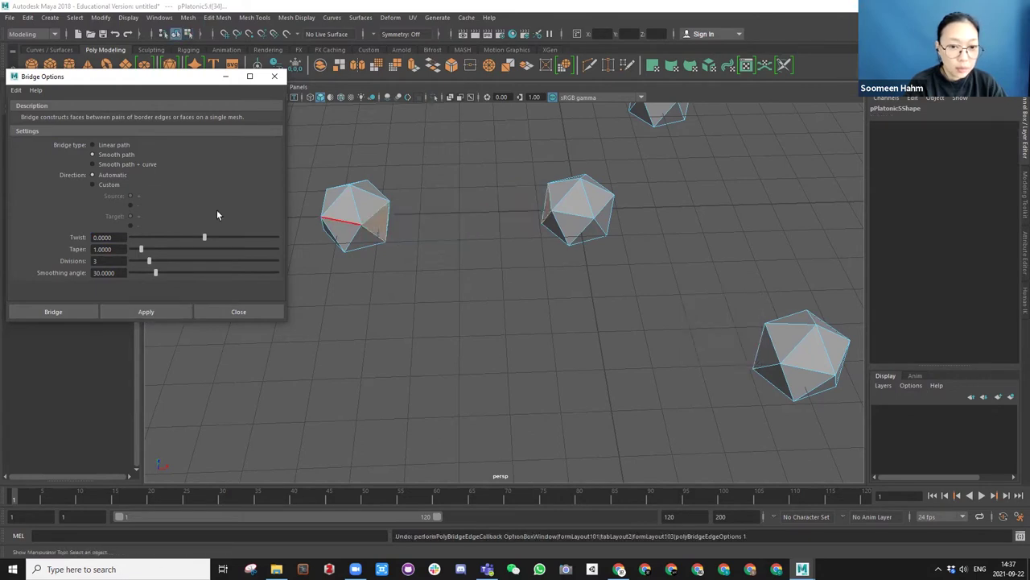
Bridge the selected faces along a linear path with 3 divisions, then bridge the central icosahedron to a second outer one the same way.
left_click(94, 145)
left_click(132, 310)
left_click_drag(527, 241, 576, 196, "alt")
left_click(488, 203)
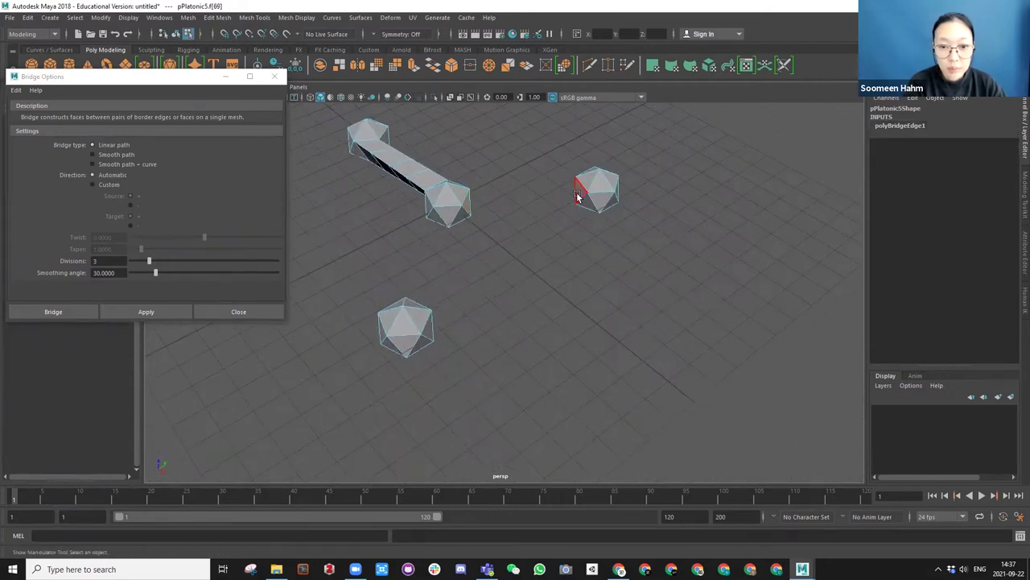
left_click(147, 311)
Select the facing triangles of the central and the remaining outer icosahedron, bridge them linearly with 3 divisions, and close the Bridge options.
left_click_drag(444, 229, 582, 277, "alt")
left_click(414, 264)
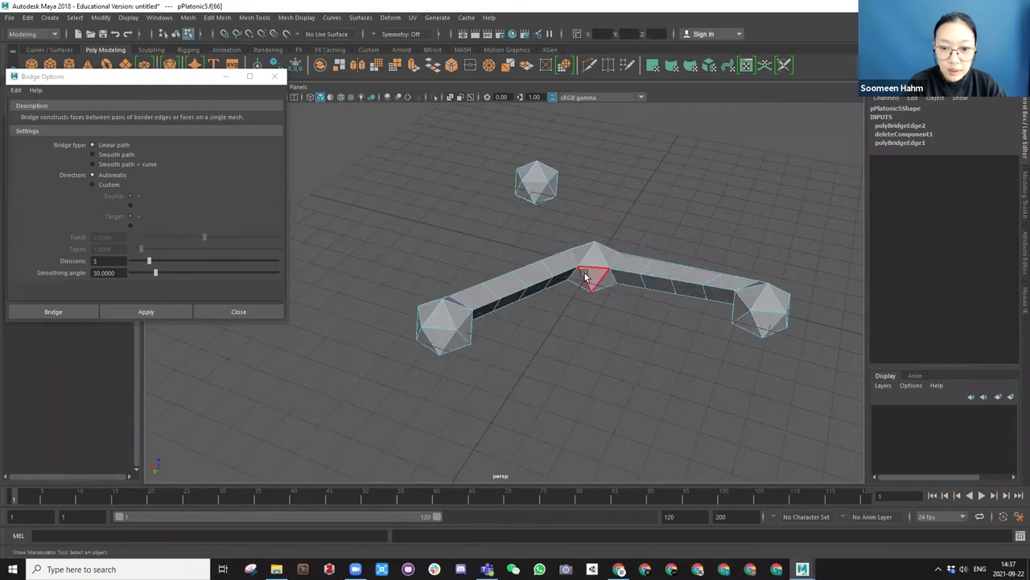
right_click_drag(591, 276, 633, 272, "alt")
middle_click_drag(658, 265, 563, 256, "alt")
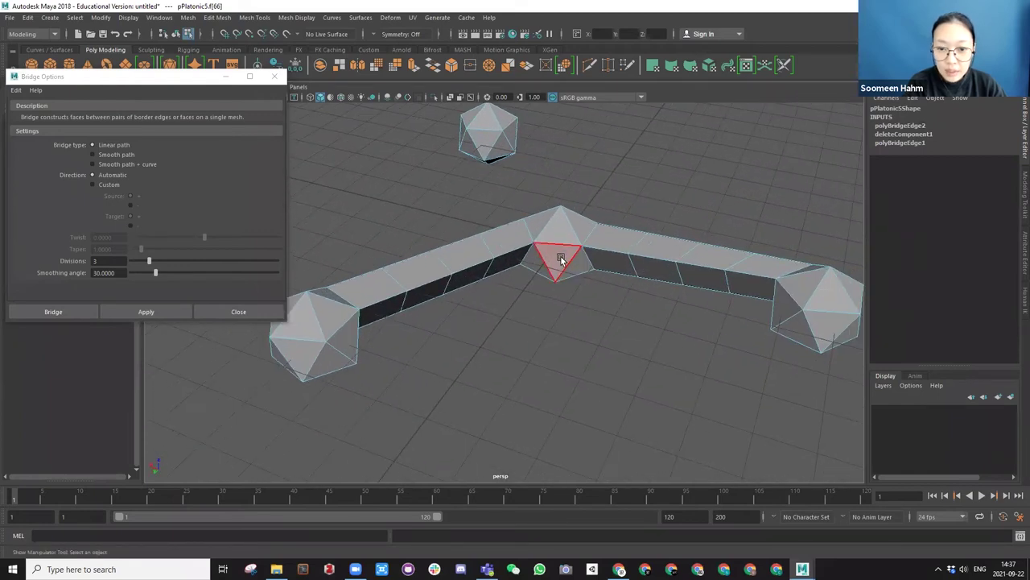
left_click(573, 253)
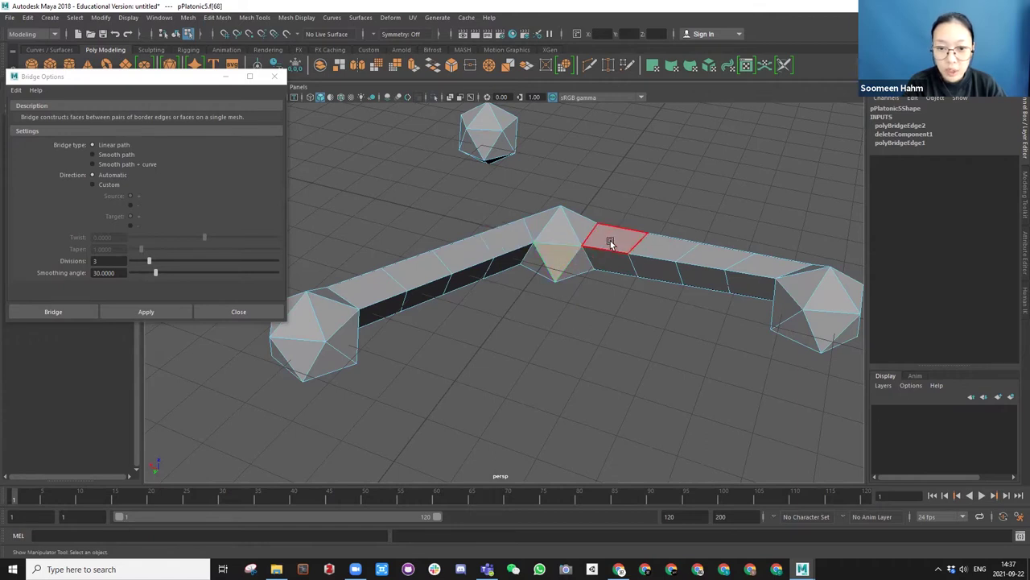
left_click_drag(604, 230, 208, 258, "alt")
left_click(146, 312)
left_click_drag(492, 278, 354, 245, "alt")
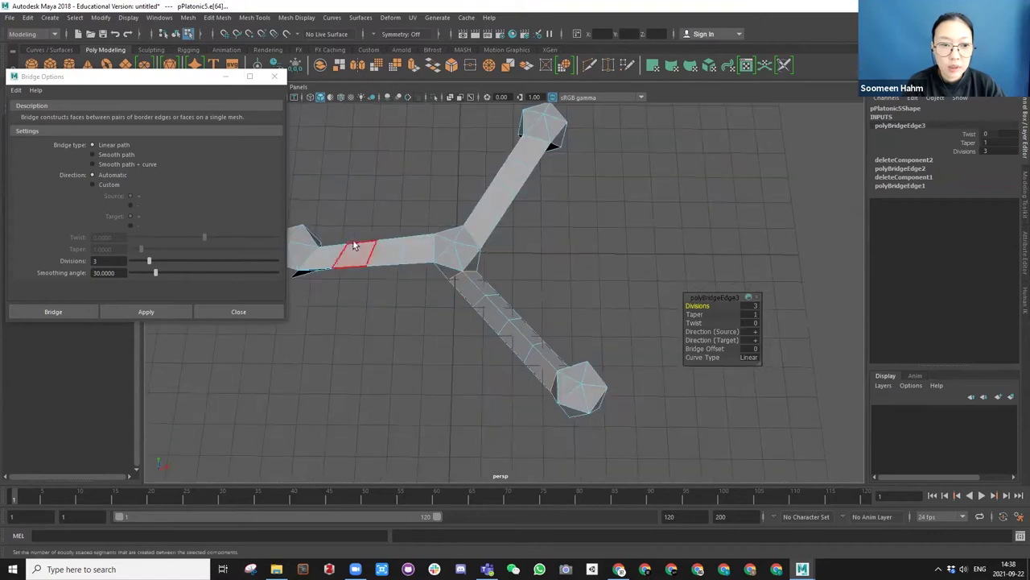
left_click(274, 77)
Return to object mode, select the three-armed mesh, preview it smoothed, and switch back to the unsmoothed display.
scroll(447, 237, "down", 4)
left_click_drag(447, 236, 489, 235, "alt")
right_click_drag(484, 230, 531, 213)
left_click(484, 239)
left_click(484, 240)
left_click_drag(484, 240, 576, 312, "alt")
key("3")
key("1")
Duplicate the three-armed mesh and move the copy about 20 units along Y, beside the original.
scroll(474, 302, "down", 5)
key("w")
key("ctrl+d")
Turn on wireframe-on-shaded display in the perspective view and frame the original mesh and its copy.
left_click(341, 97)
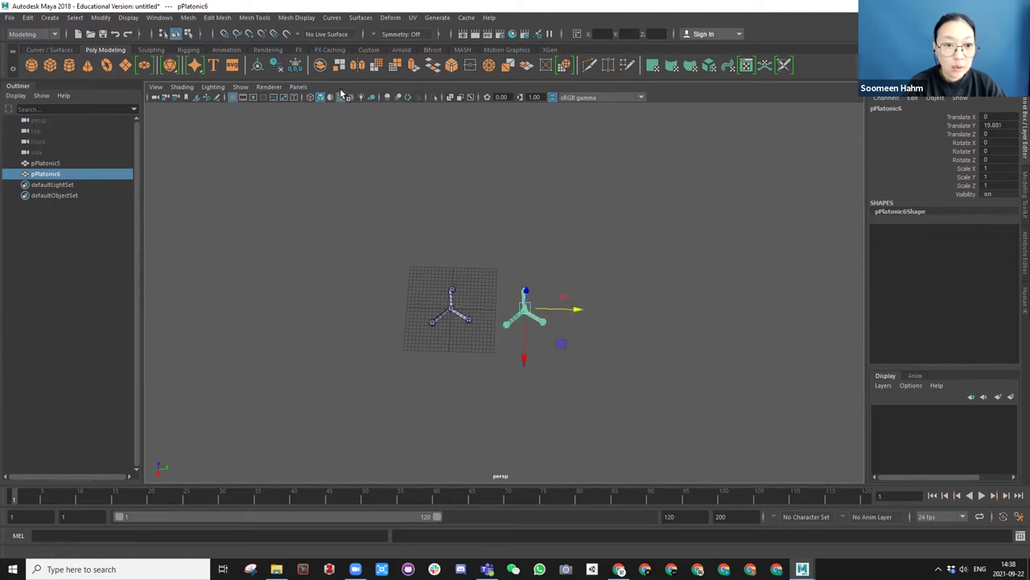
right_click_drag(457, 291, 486, 345, "alt")
middle_click_drag(487, 345, 460, 265, "alt")
left_click_drag(460, 265, 455, 252, "alt")
right_click_drag(455, 252, 379, 129, "alt")
middle_click_drag(470, 254, 414, 244, "alt")
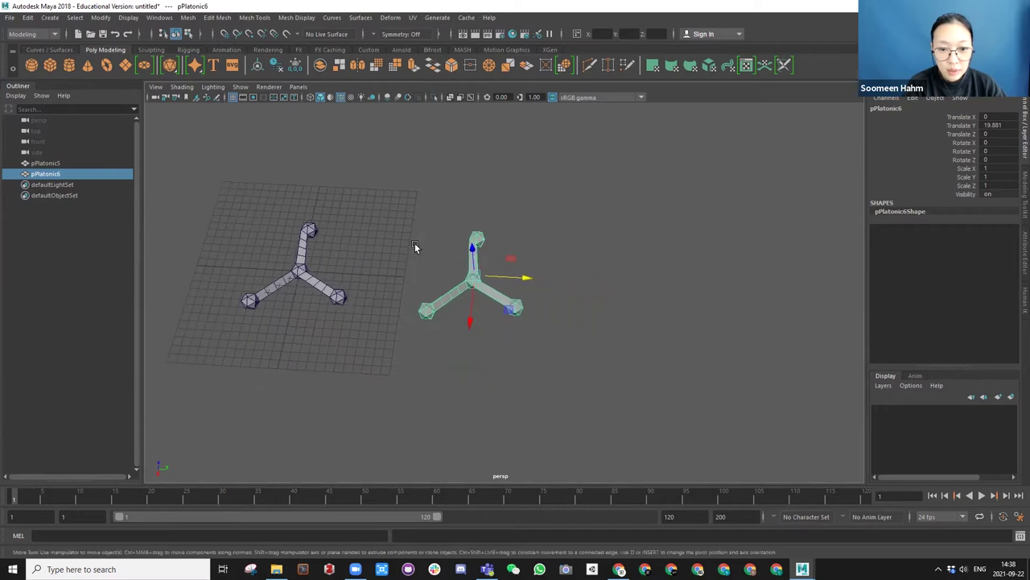
Duplicate the first copy and move the new mesh along Y to about 37.9.
key("ctrl+d")
scroll(506, 287, "down", 3)
left_click_drag(532, 285, 644, 277)
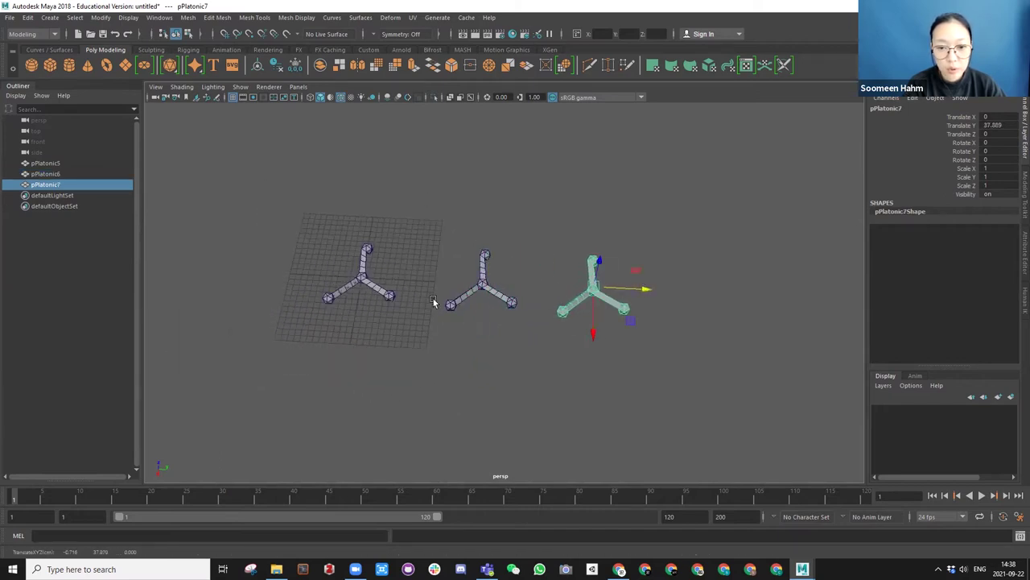
scroll(452, 312, "up", 2)
left_click_drag(451, 300, 473, 269, "alt")
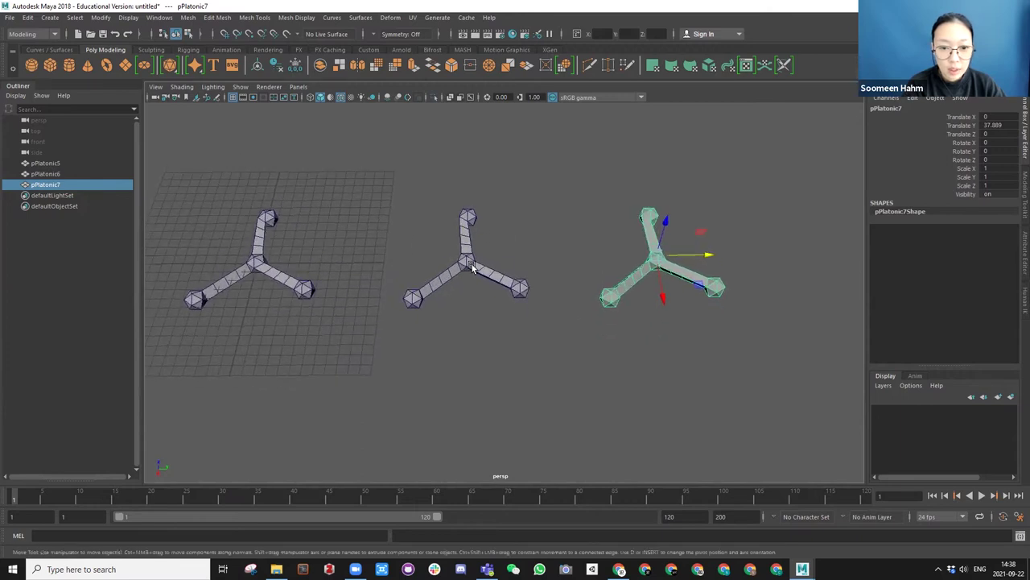
left_click(468, 266)
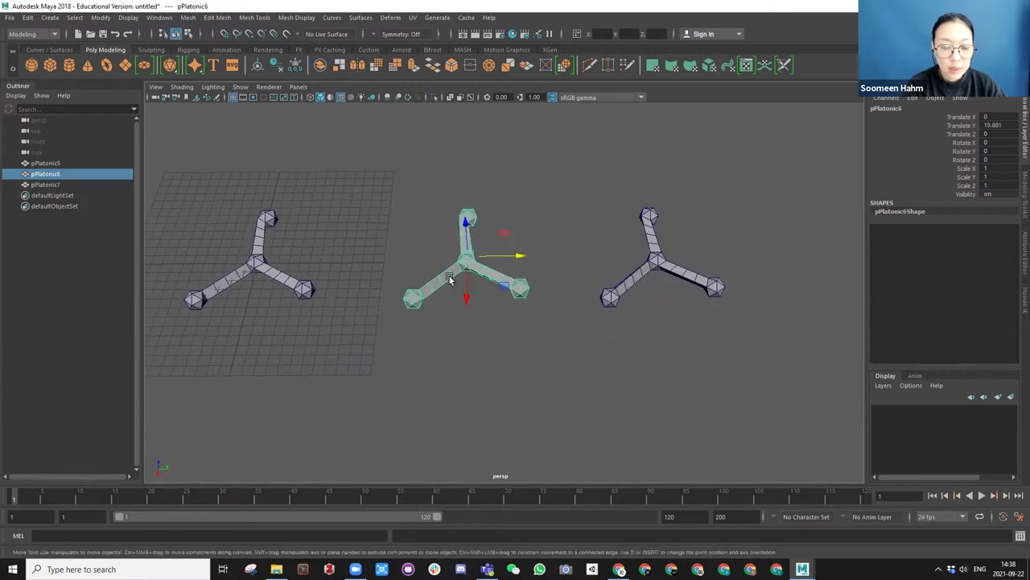
scroll(449, 277, "up", 2)
middle_click_drag(469, 269, 508, 310, "alt")
scroll(574, 307, "down", 2)
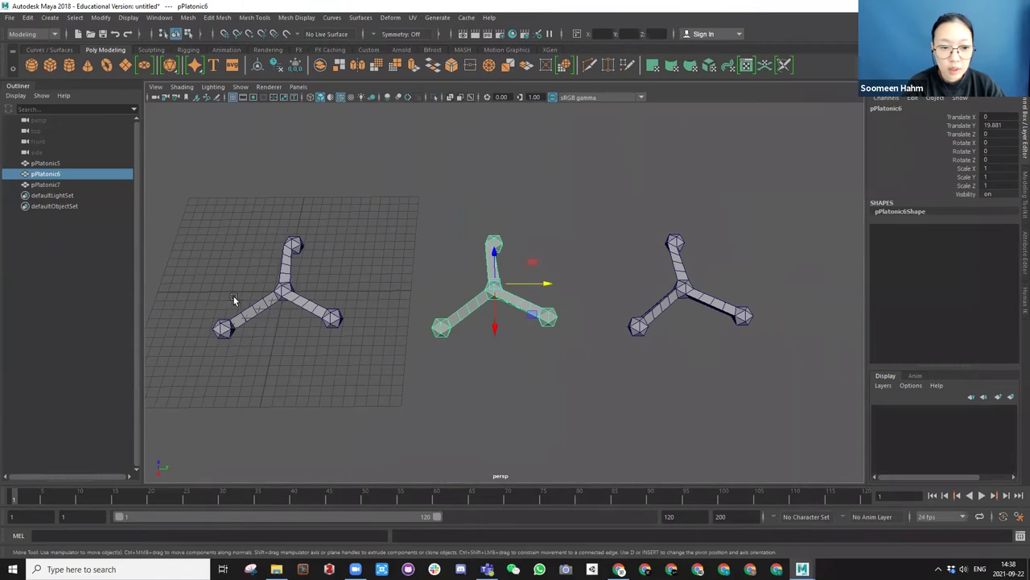
scroll(233, 298, "down", 3)
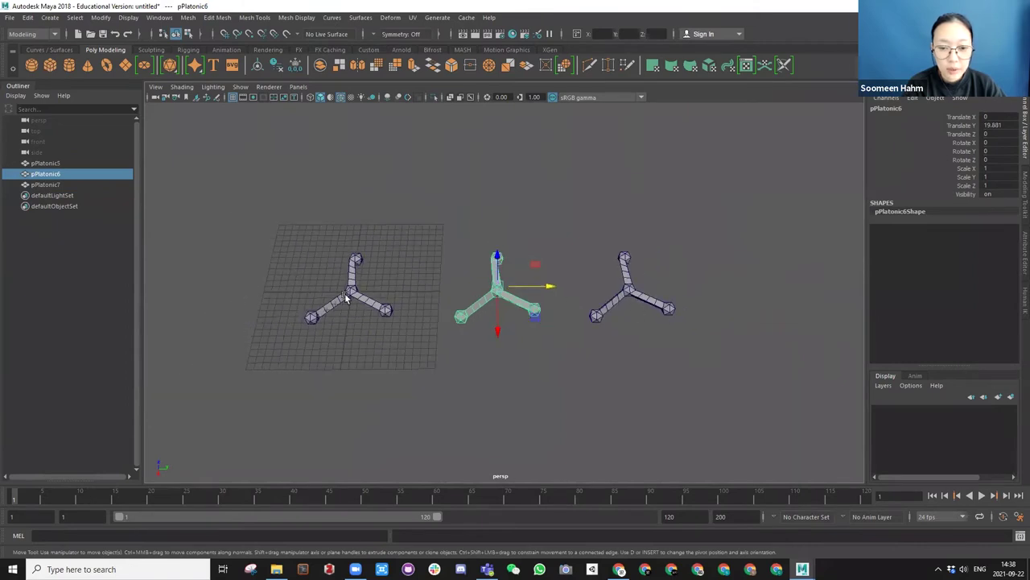
middle_click_drag(448, 298, 421, 306, "alt")
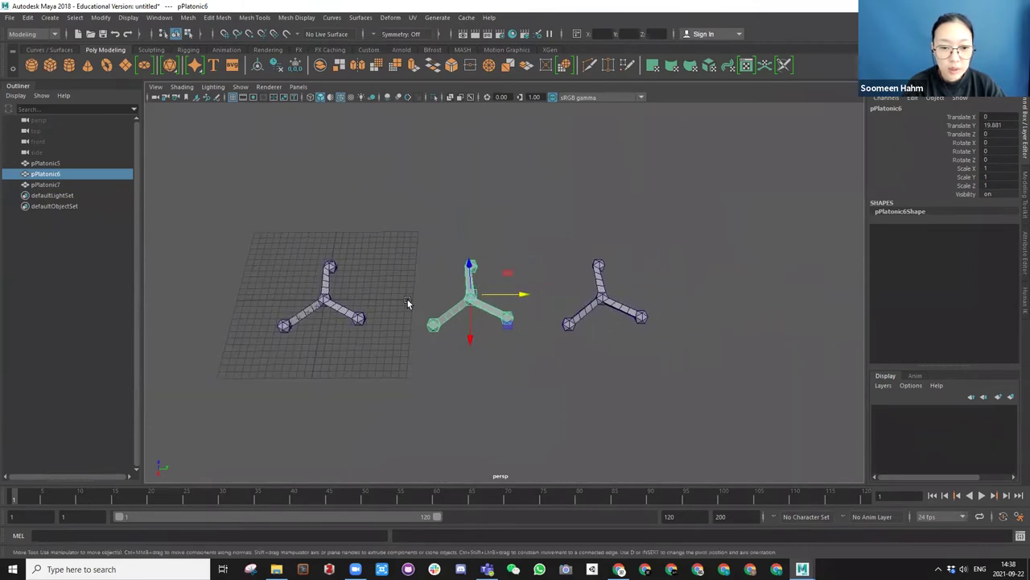
scroll(408, 300, "down", 2)
middle_click_drag(561, 312, 492, 314, "alt")
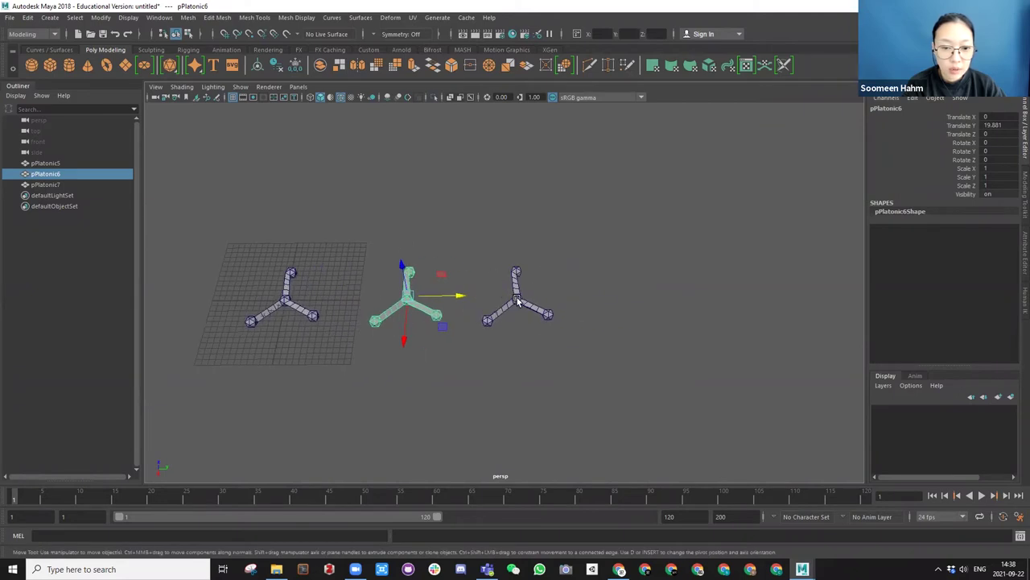
middle_click_drag(359, 307, 387, 273, "alt")
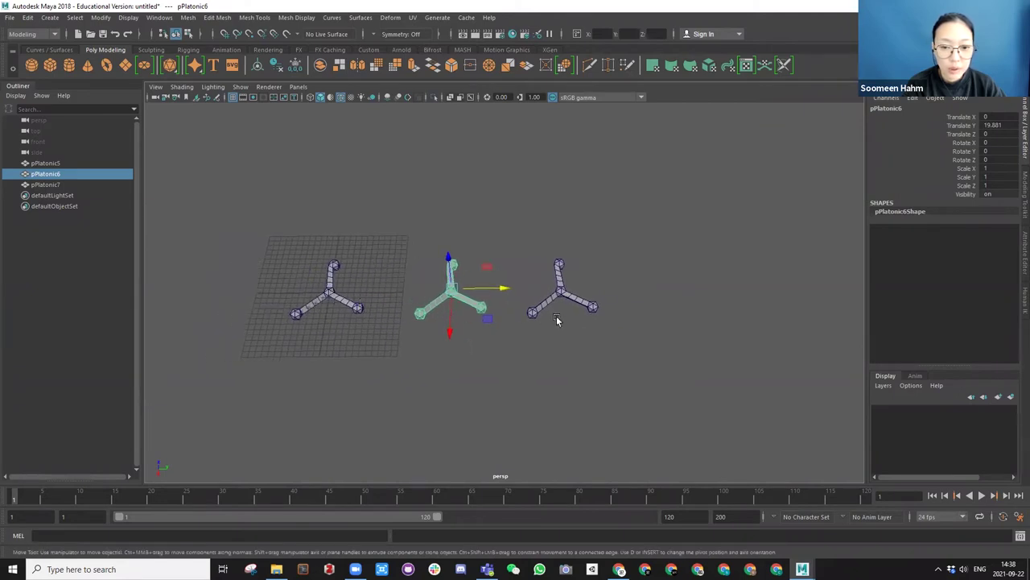
left_click_drag(621, 335, 415, 278)
scroll(421, 290, "down", 3)
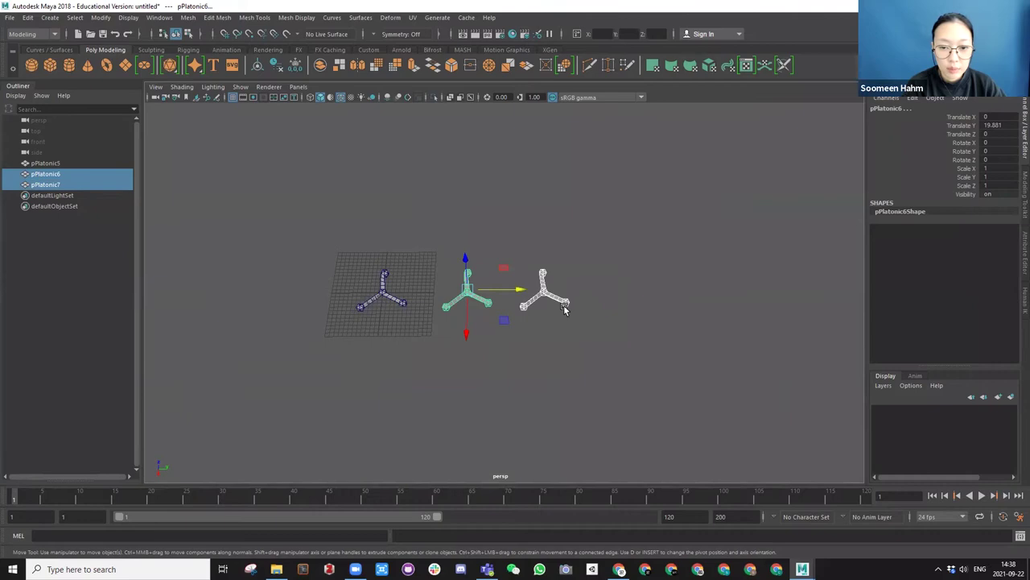
Duplicate the mesh at the far end of the row and move the new copy along Y to about 54.3.
left_click(564, 308)
key("ctrl+d")
left_click_drag(593, 291, 657, 291)
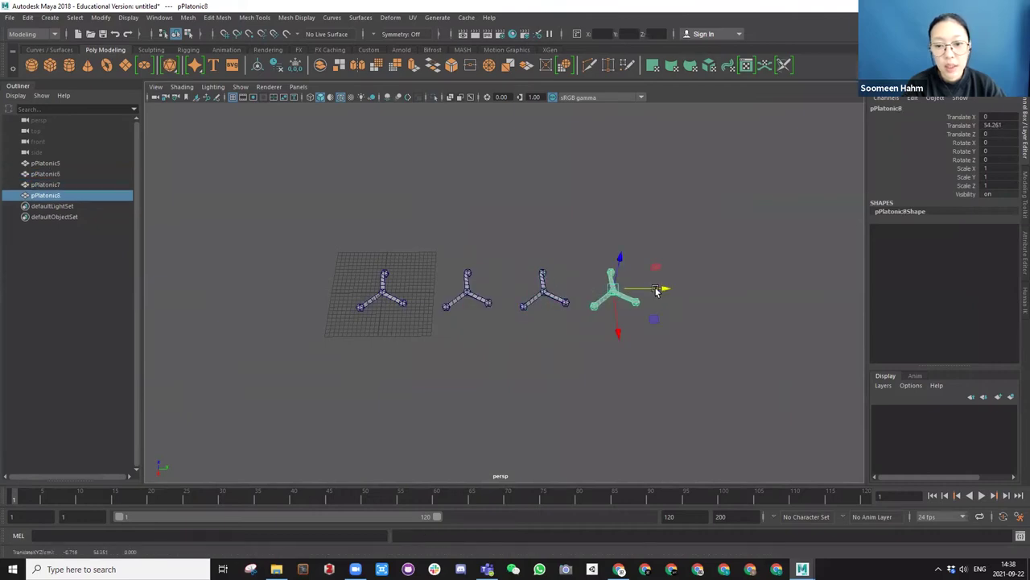
scroll(579, 302, "up", 3)
middle_click_drag(582, 300, 501, 315, "alt")
left_click_drag(630, 299, 619, 298, "alt")
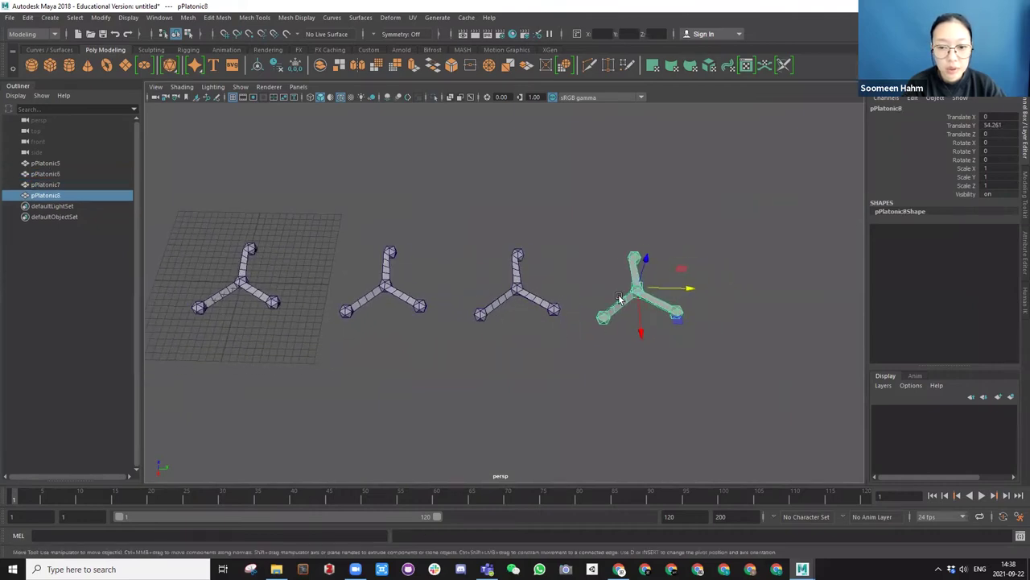
middle_click_drag(539, 303, 510, 299, "alt")
scroll(510, 300, "up", 3)
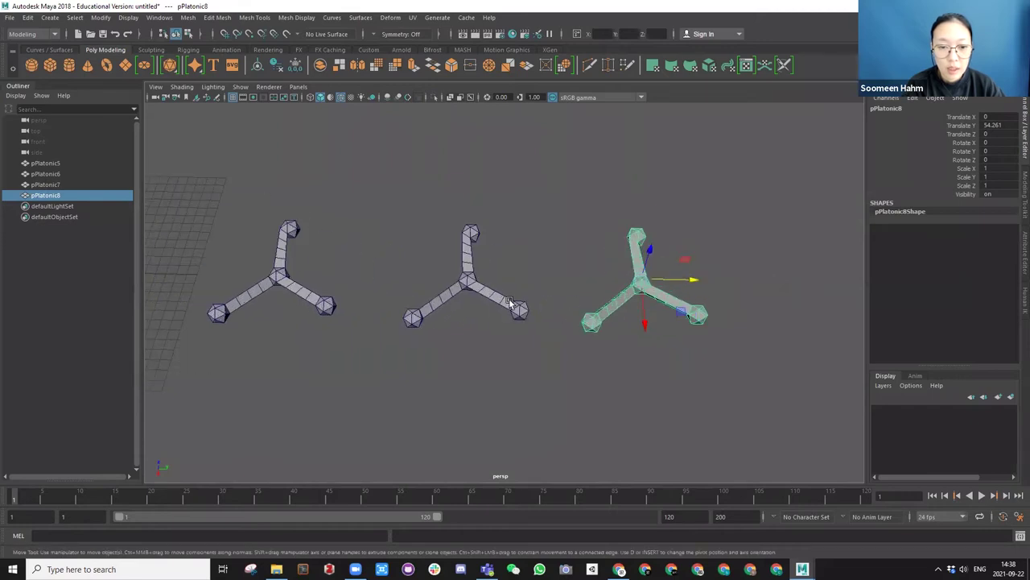
left_click_drag(471, 269, 545, 276, "alt")
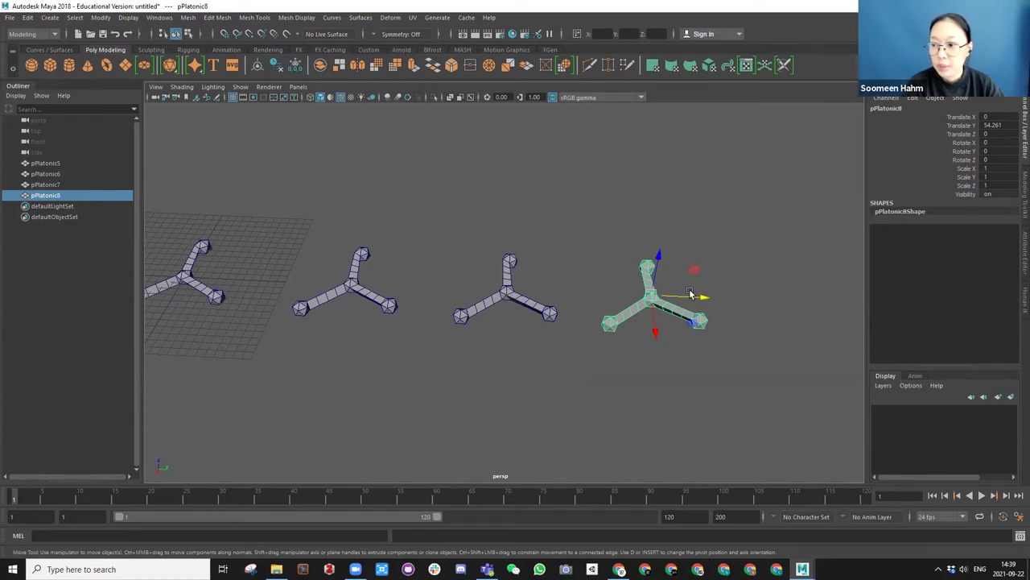
Switch the third mesh in the row to vertex selection and select all of its vertices.
middle_click_drag(509, 300, 465, 302, "alt")
scroll(483, 293, "up", 5)
mouse_move(438, 305)
left_mouse_down("alt")
mouse_move(442, 314)
mouse_move(443, 300)
left_mouse_up("alt")
left_click(444, 300)
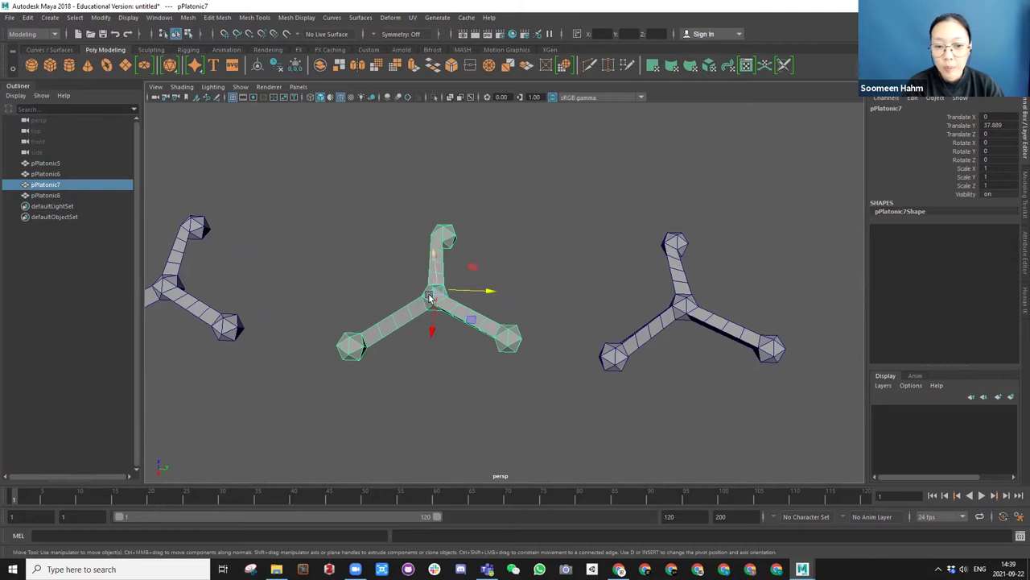
right_click_drag(429, 301, 375, 275)
left_click_drag(372, 265, 378, 241, "alt")
left_click_drag(309, 207, 539, 389)
left_click_drag(448, 292, 451, 330, "alt")
left_click_drag(457, 282, 463, 281, "alt")
right_click_drag(450, 251, 398, 250)
left_click_drag(398, 250, 472, 297, "alt")
Apply the Transform component operation to the selected vertices and thicken the mesh with a local Z translation of about 1.476.
key("space")
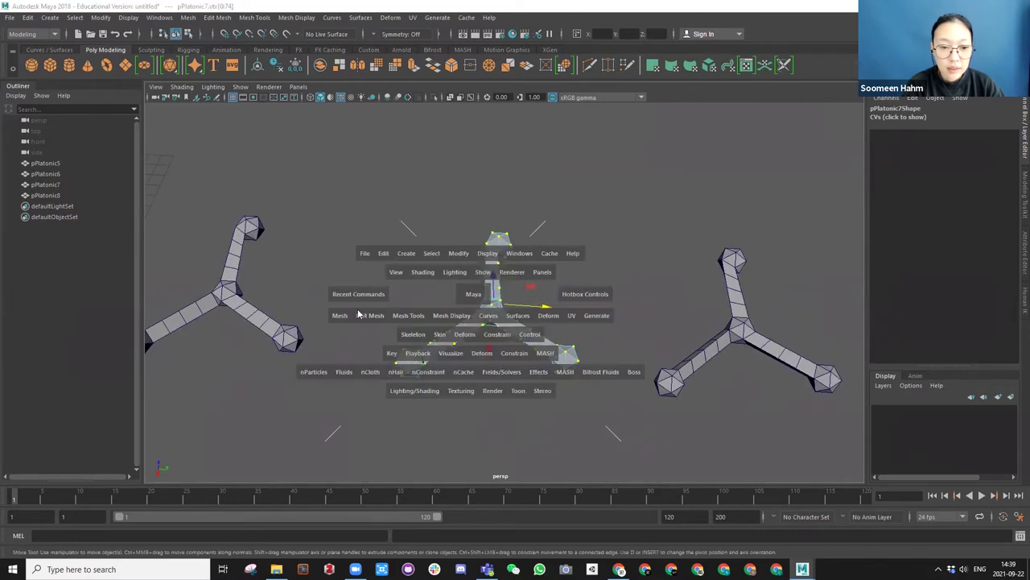
left_click(342, 319)
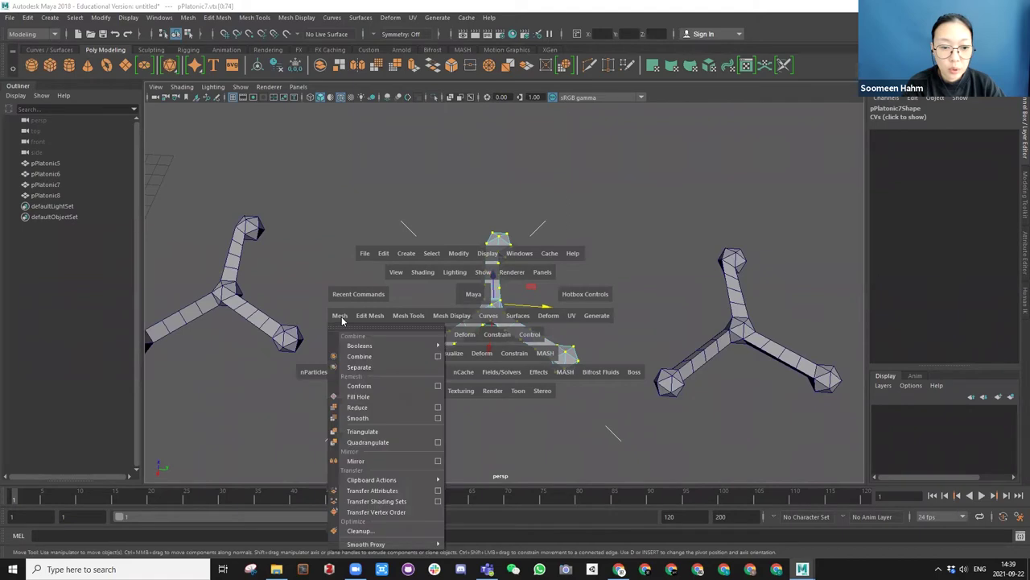
left_click(372, 318)
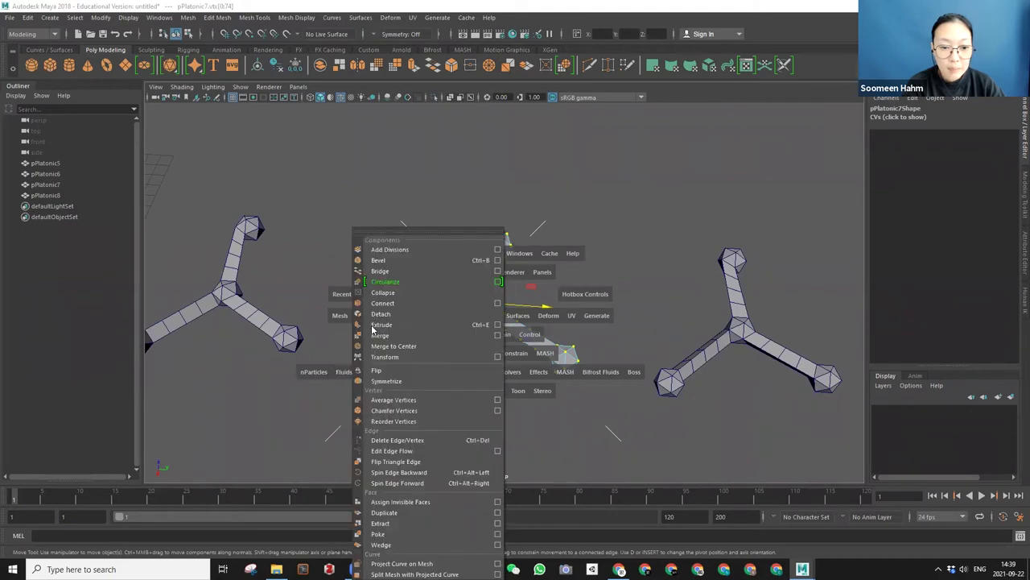
left_click(385, 357)
left_click_drag(528, 362, 551, 335, "alt")
left_click_drag(594, 380, 441, 321)
Select all vertices of the second mesh in the row and scale them up along the Z axis into tall arms.
left_click(398, 306)
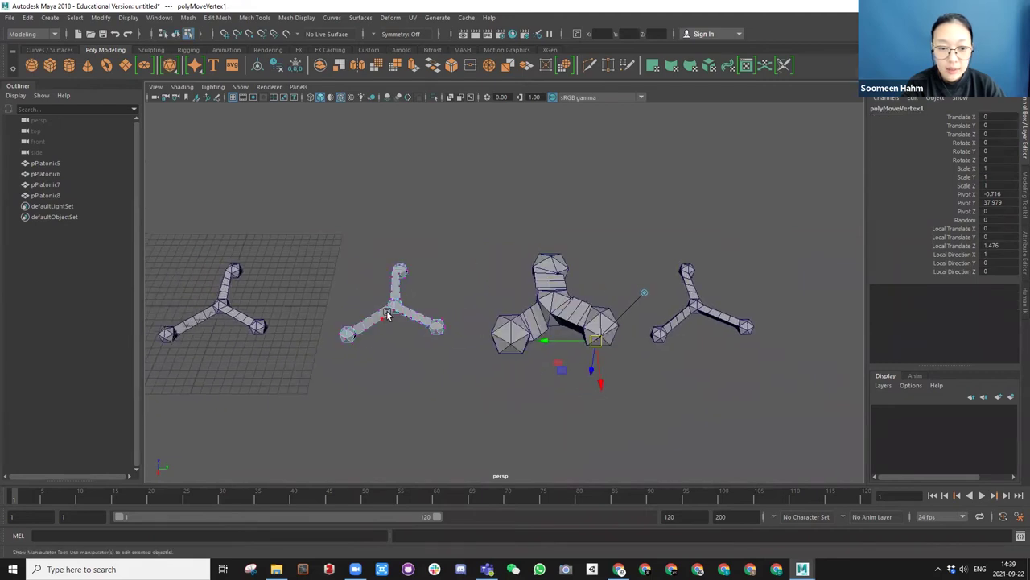
middle_click_drag(397, 307, 448, 321, "alt")
left_click_drag(379, 249, 532, 414)
left_click_drag(469, 375, 442, 331, "alt")
key("r")
left_click_drag(448, 277, 448, 180)
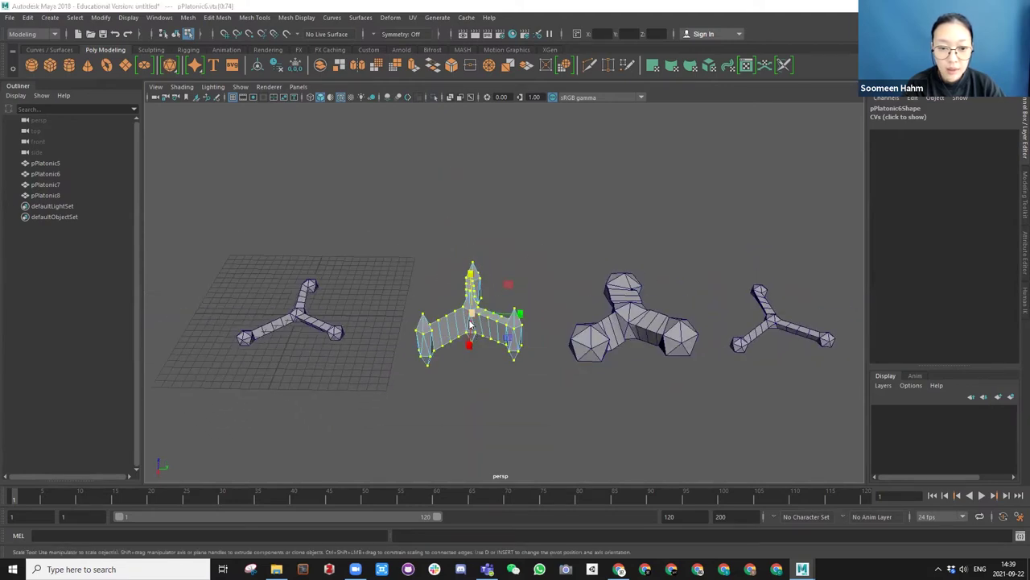
Undo the Z-axis scaling of the second mesh's vertices.
key("space")
key("ctrl+z")
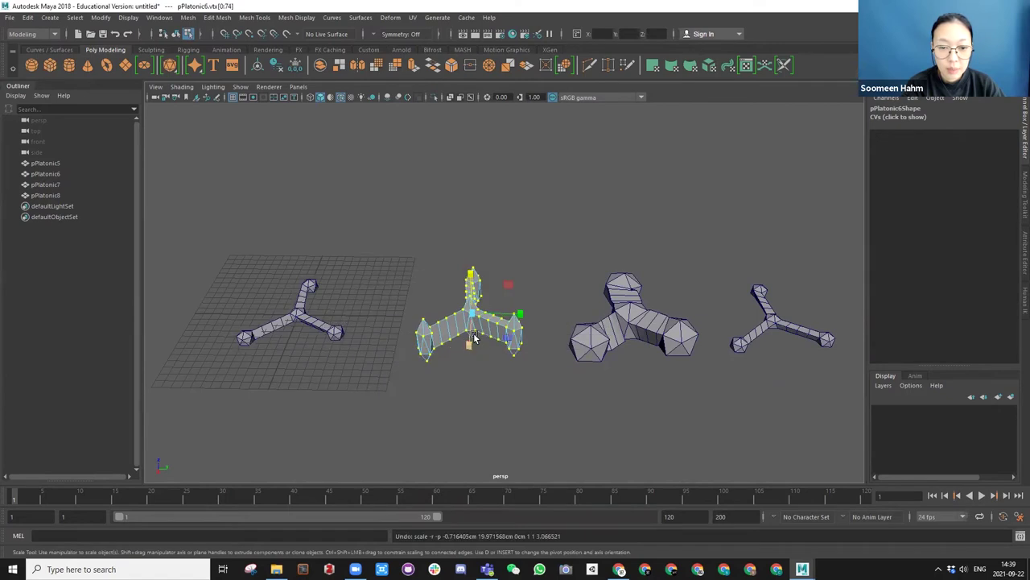
scroll(451, 341, "up", 4)
Apply the Transform component operation to the second mesh's vertices with a local Z translation of about -0.339.
key("space")
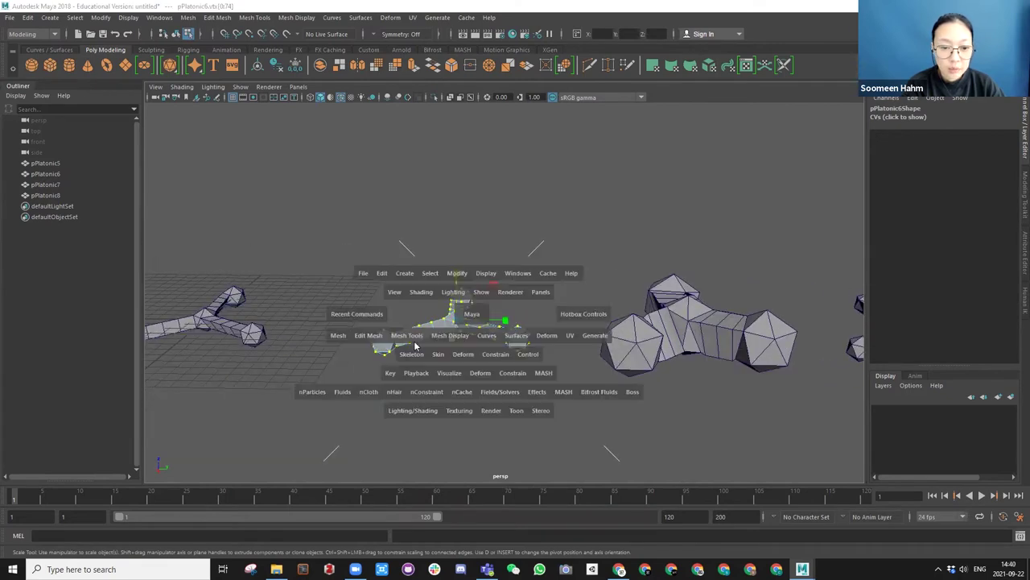
left_click(369, 334)
left_click(414, 357)
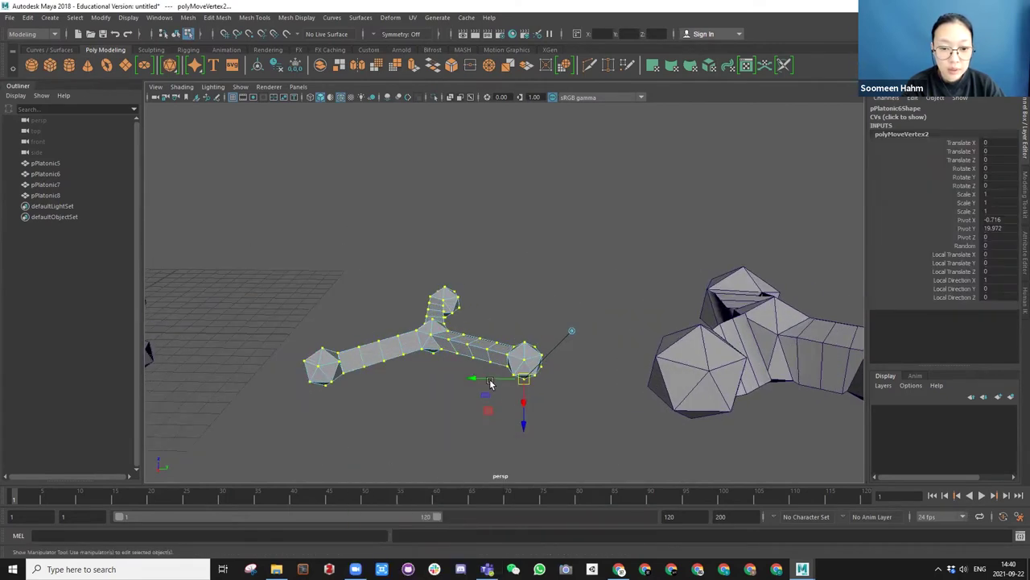
left_click_drag(490, 381, 483, 362, "alt")
scroll(486, 372, "down", 2)
Scale the second mesh's vertices up along Z into tall spikes and return the mesh to object mode.
key("e")
key("r")
left_click_drag(447, 274, 447, 212)
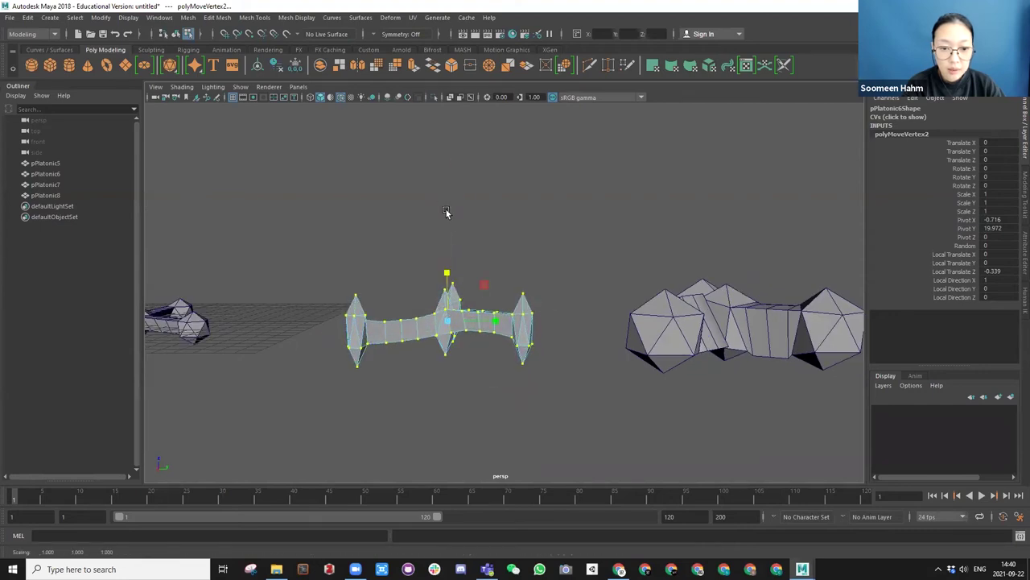
left_click_drag(448, 274, 498, 369)
key("1")
right_click_drag(448, 299, 494, 260)
left_click_drag(494, 260, 505, 304, "alt")
left_click_drag(508, 319, 516, 271, "alt")
left_click_drag(498, 313, 495, 317, "alt")
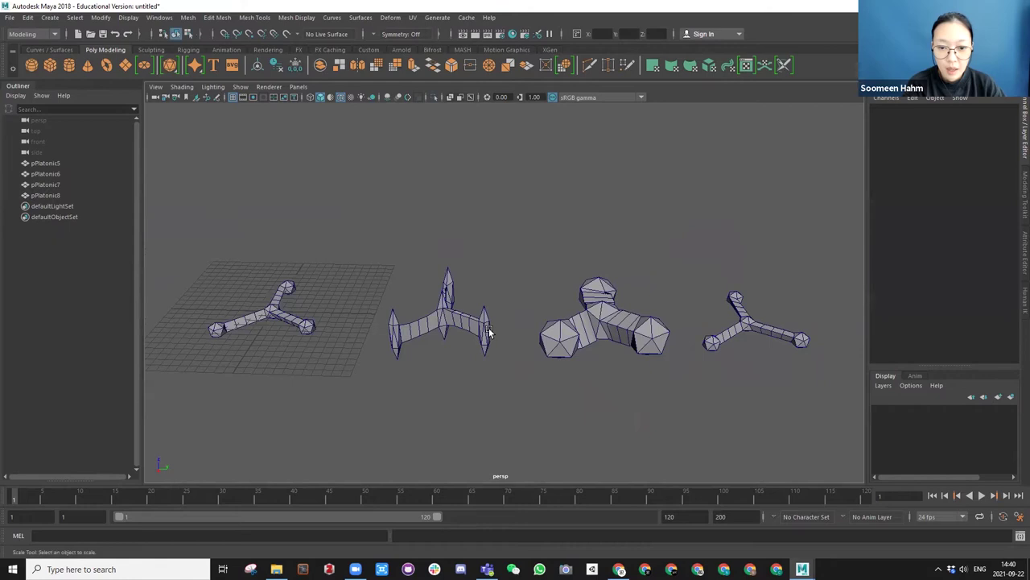
Undo the object mode switch, the Z scaling and the Transform component operation on the second mesh.
key("ctrl+z")
key("ctrl+z")
key("ctrl+z")
scroll(477, 324, "up", 4)
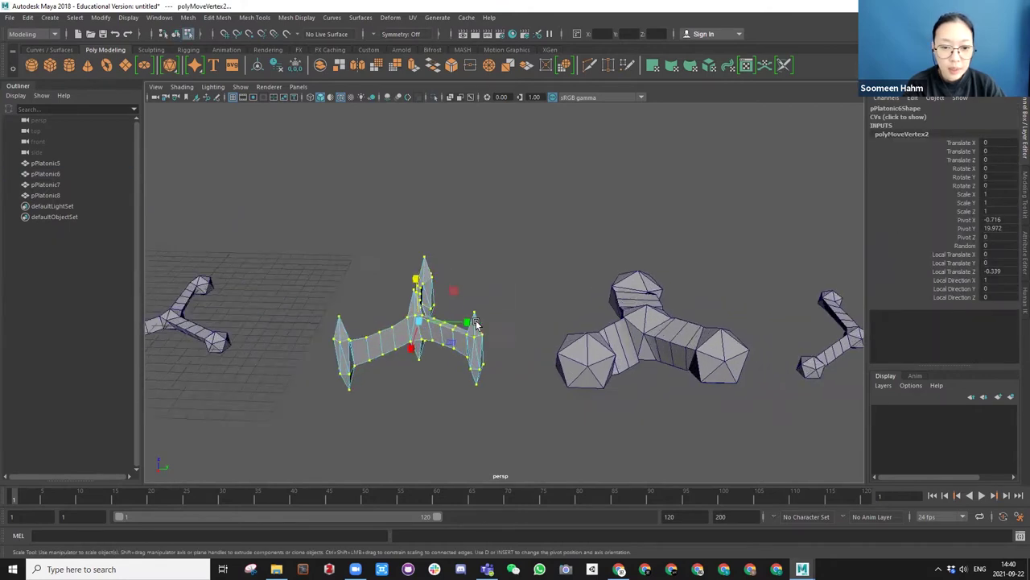
key("ctrl+z")
key("ctrl+z")
scroll(478, 333, "down", 4)
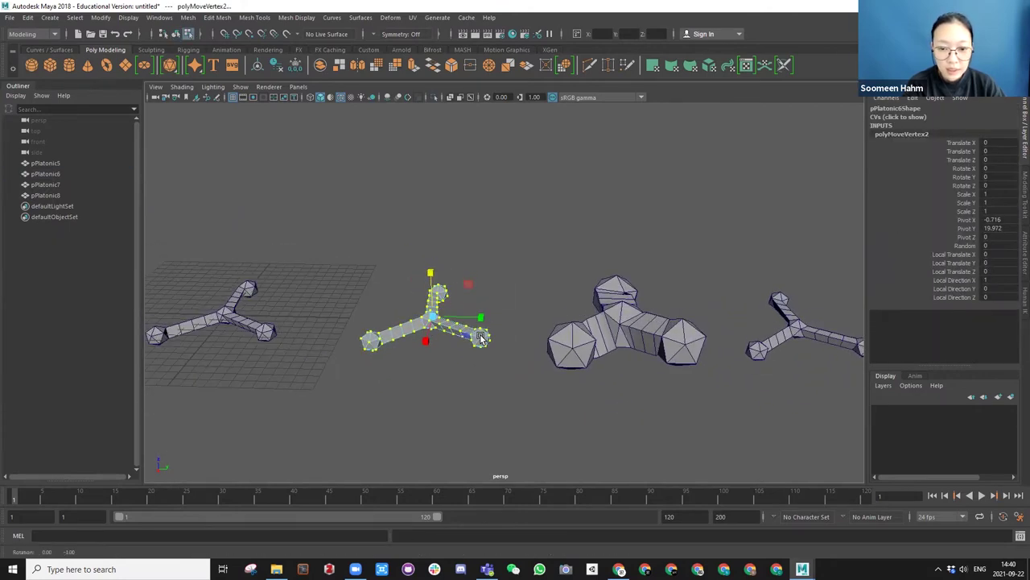
key("ctrl+z")
Apply the Transform component operation to the second mesh's vertices and thicken it with a local Z translation of about 1.894.
scroll(447, 330, "up", 2)
middle_click_drag(408, 313, 495, 291, "alt")
key("space")
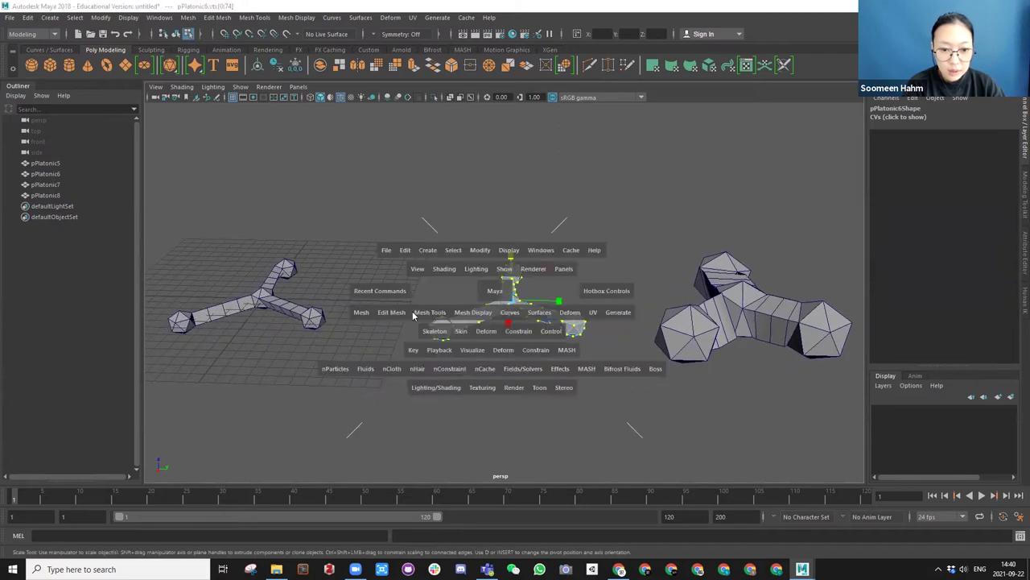
left_click(389, 313)
left_click(406, 356)
left_click_drag(568, 373, 541, 330)
Scale the second mesh's vertices down along the Z axis to flatten it, and return it to object mode.
key("r")
left_click_drag(512, 252, 471, 306)
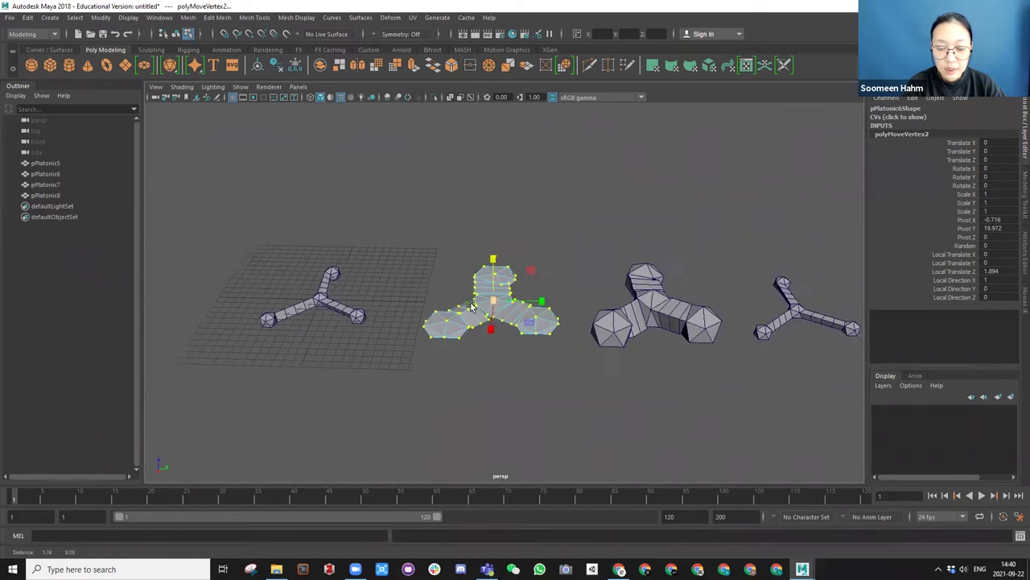
middle_click_drag(472, 306, 430, 305, "alt")
right_click_drag(453, 276, 508, 258)
left_click(508, 267)
Compare the four meshes in the row from several angles, including the flattened second and thickened third ones.
middle_click_drag(448, 307, 385, 312, "alt")
left_click_drag(386, 311, 500, 307, "alt")
left_click_drag(641, 316, 496, 315, "alt")
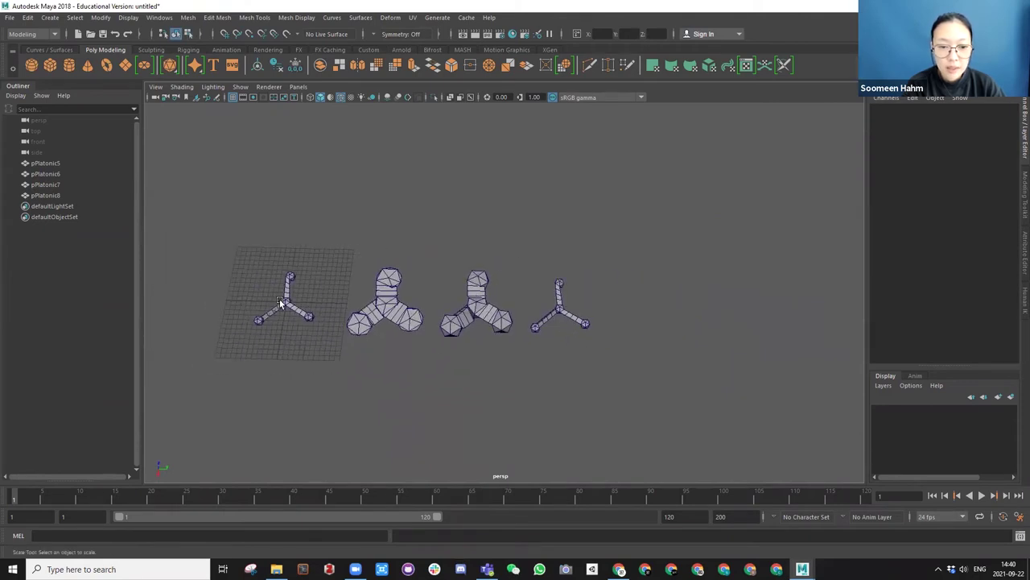
left_click_drag(361, 314, 434, 301, "alt")
middle_click_drag(434, 298, 440, 296, "alt")
left_click(384, 287)
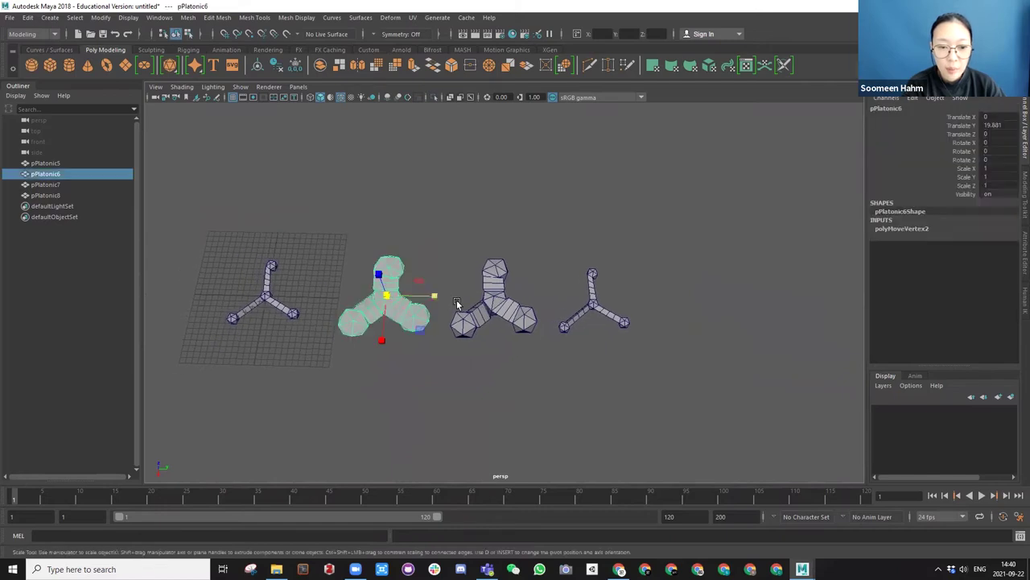
left_click(495, 296)
left_click(429, 305)
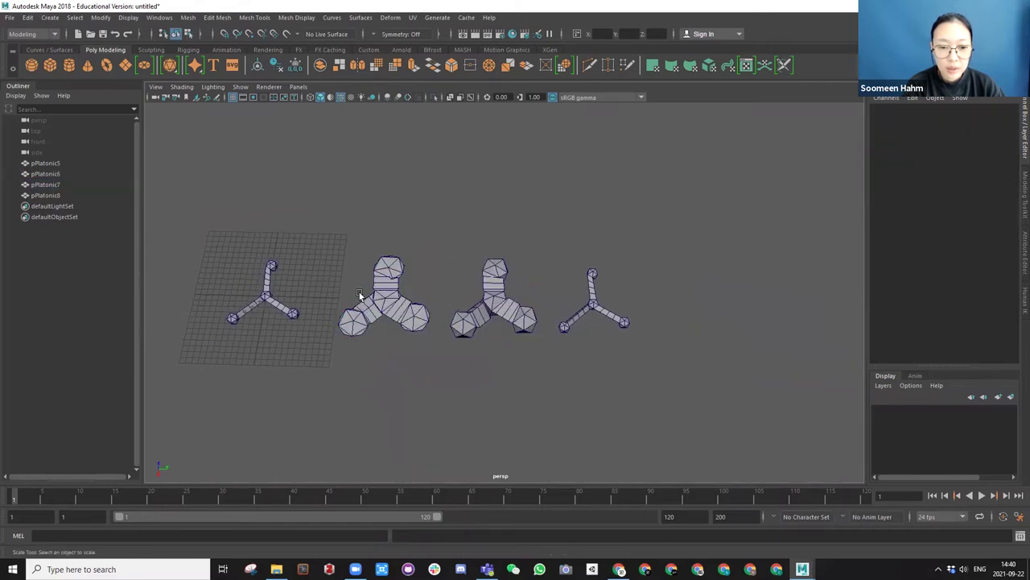
key("a")
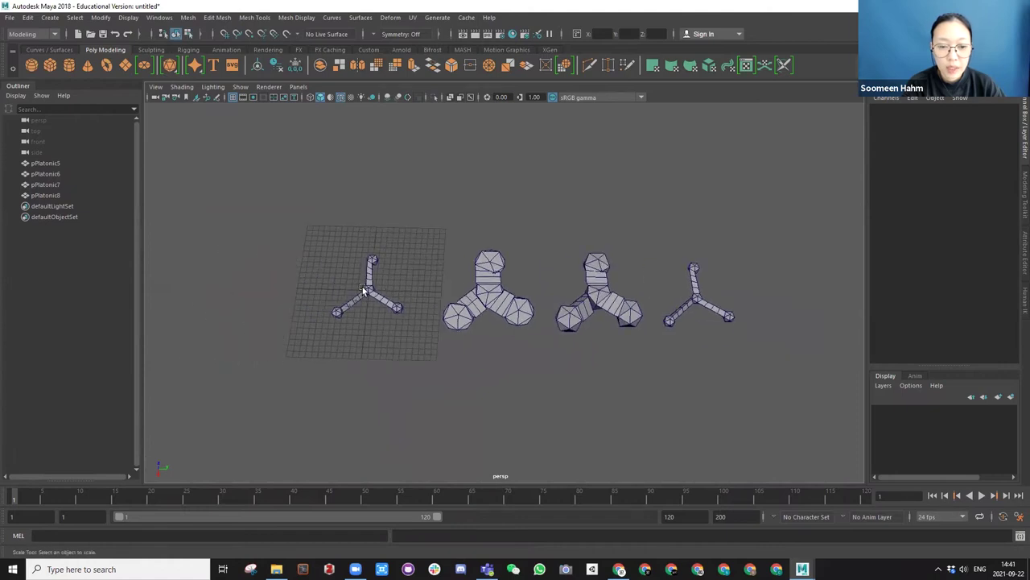
middle_click_drag(580, 295, 489, 307, "alt")
left_click_drag(489, 307, 505, 289, "alt")
middle_click_drag(504, 290, 518, 280, "alt")
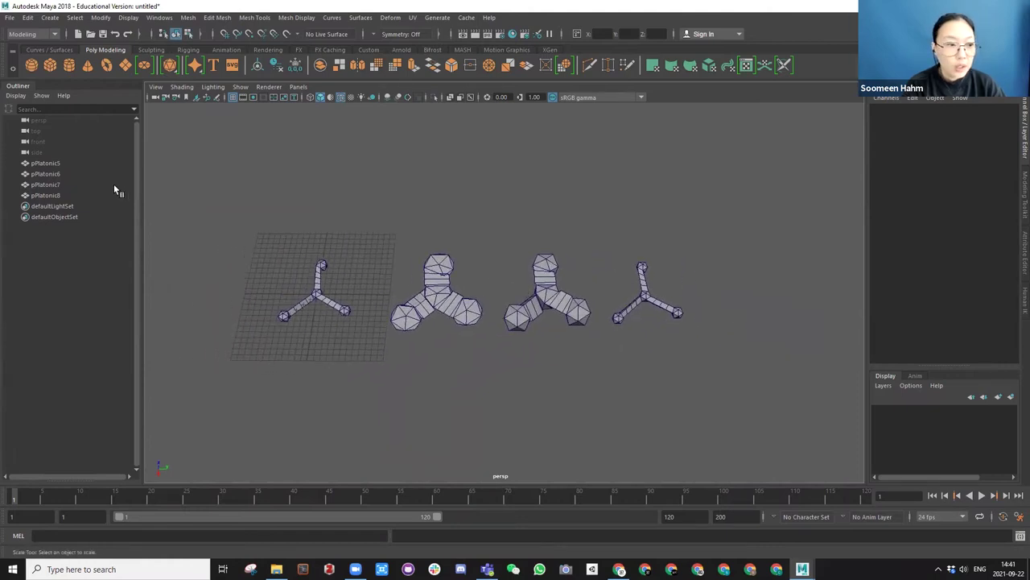
Rename the third mesh in the row, pPlatonic7, to Target1.
left_click(544, 299)
double_click(49, 186)
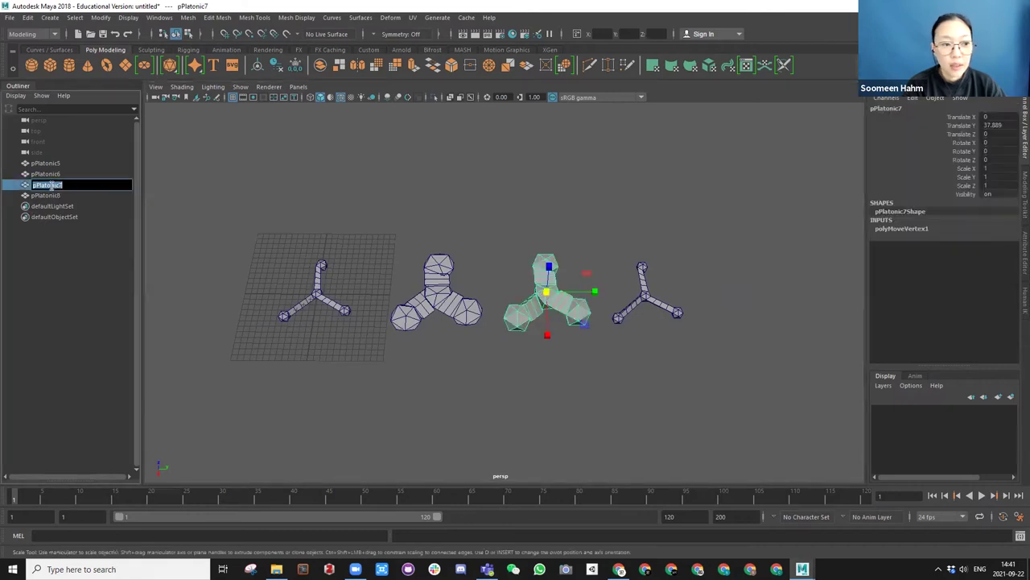
left_click(73, 186)
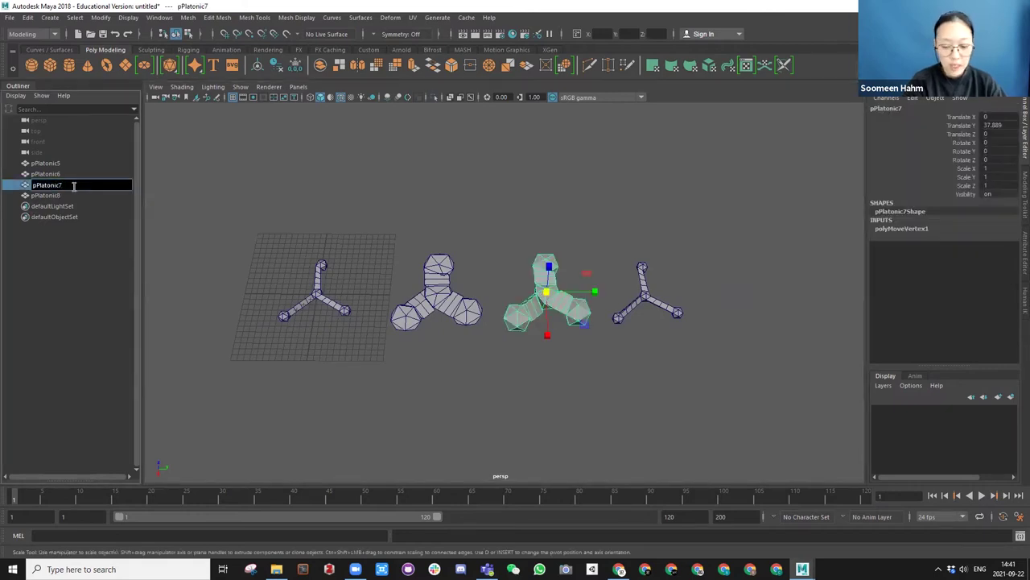
key("ctrl+a")
type("Target1")
key("Return")
Rename the last mesh in the row, pPlatonic8, to Target2.
double_click(53, 197)
type("Target")
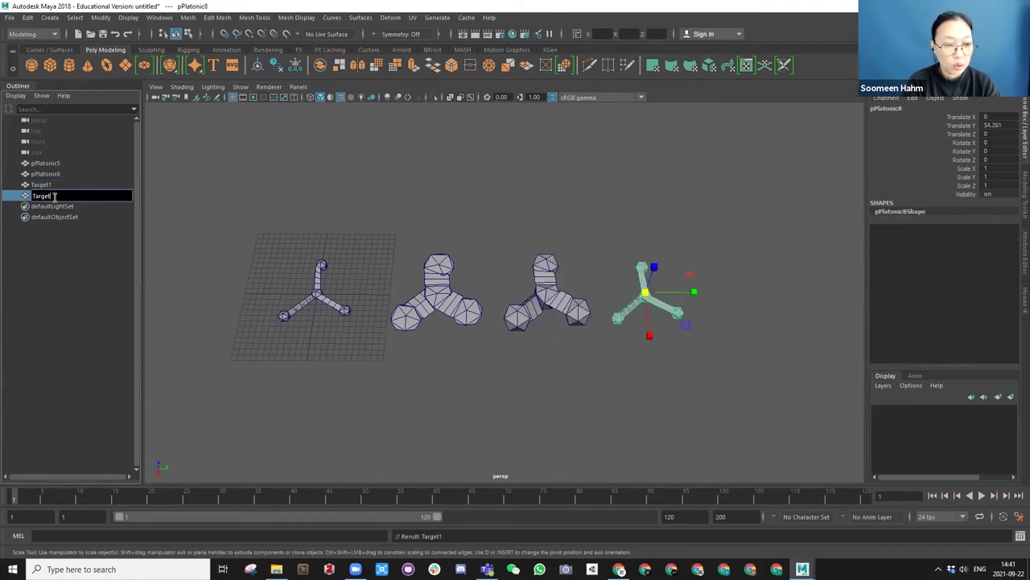
type("2")
key("Return")
Identify the unmodified copy at the far end of the row and rename it Original.
left_click(58, 173)
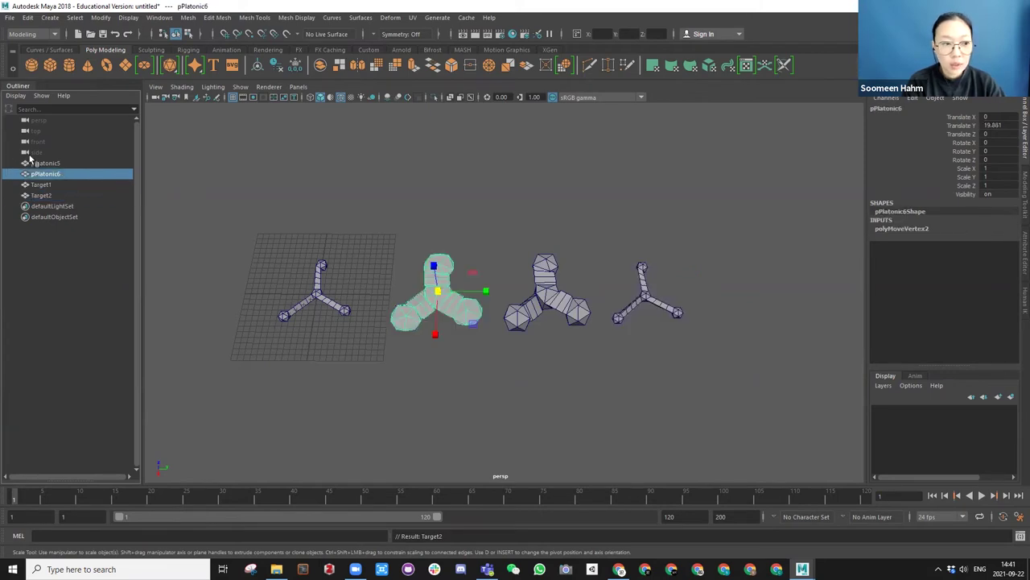
left_click(31, 162)
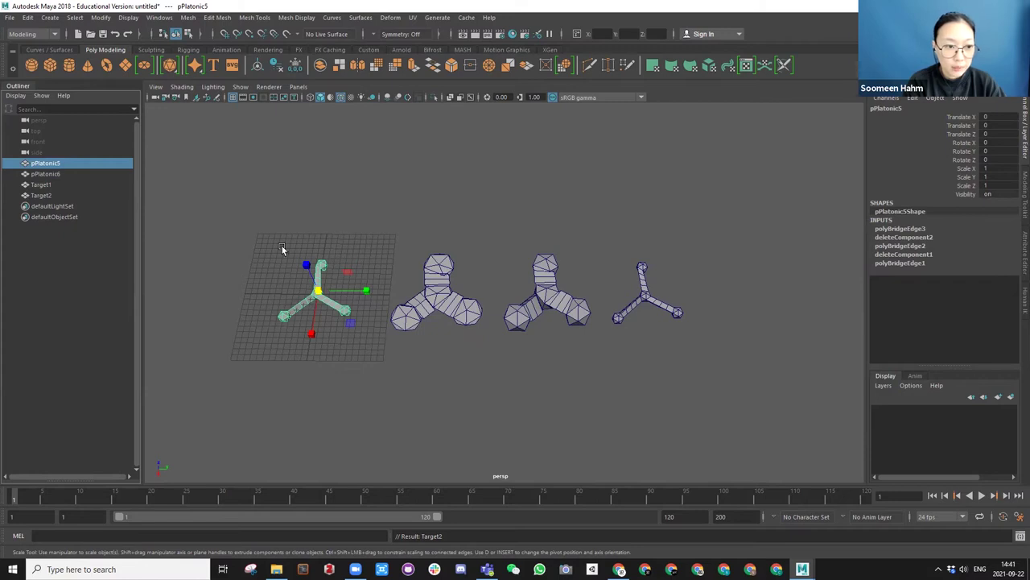
left_click(668, 307)
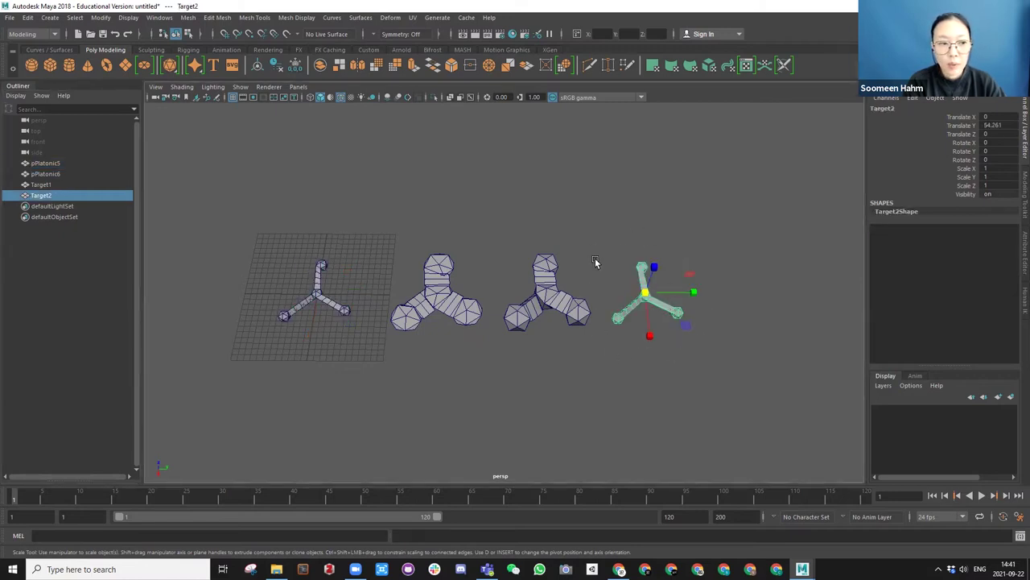
left_click(424, 289)
double_click(47, 174)
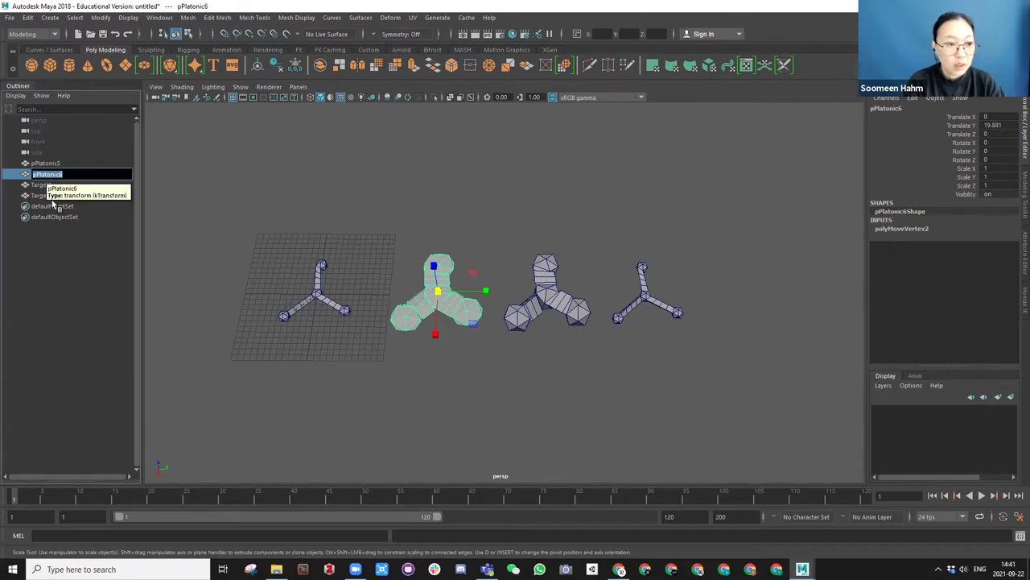
double_click(42, 196)
type("oliginal")
key("Return")
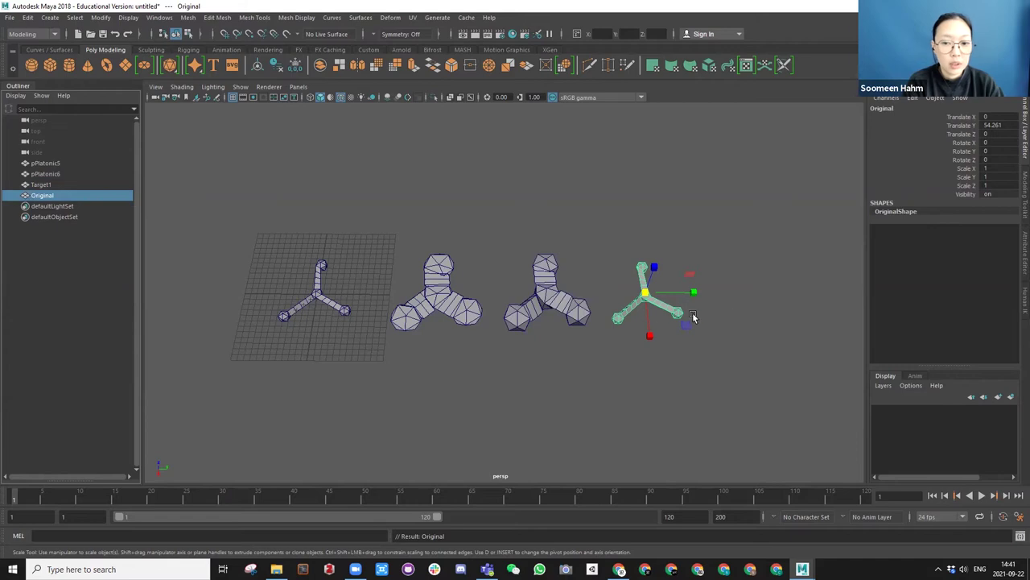
Rename the flattened second mesh, pPlatonic6, to Target2.
left_click(46, 174)
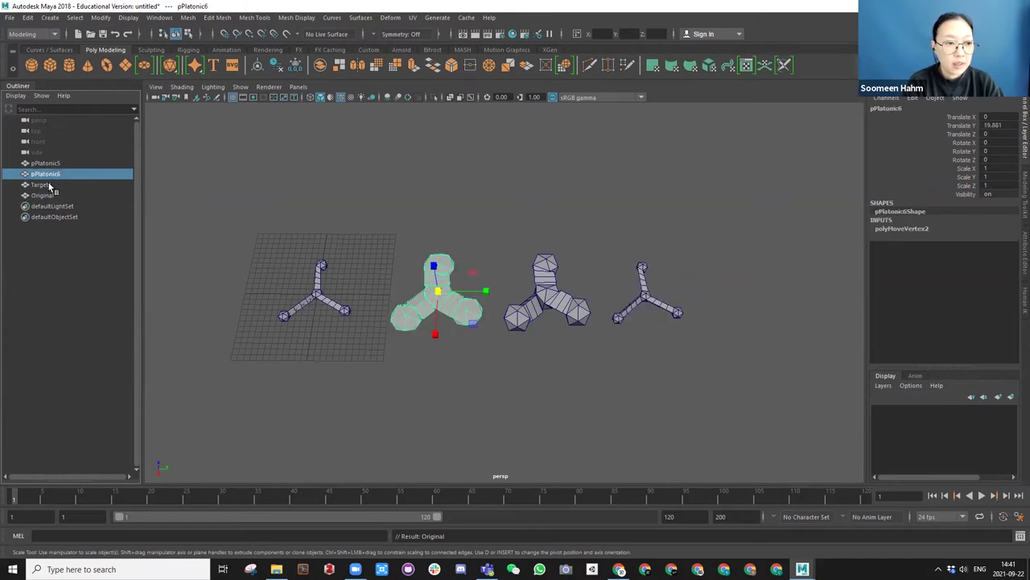
double_click(45, 174)
type("Targe")
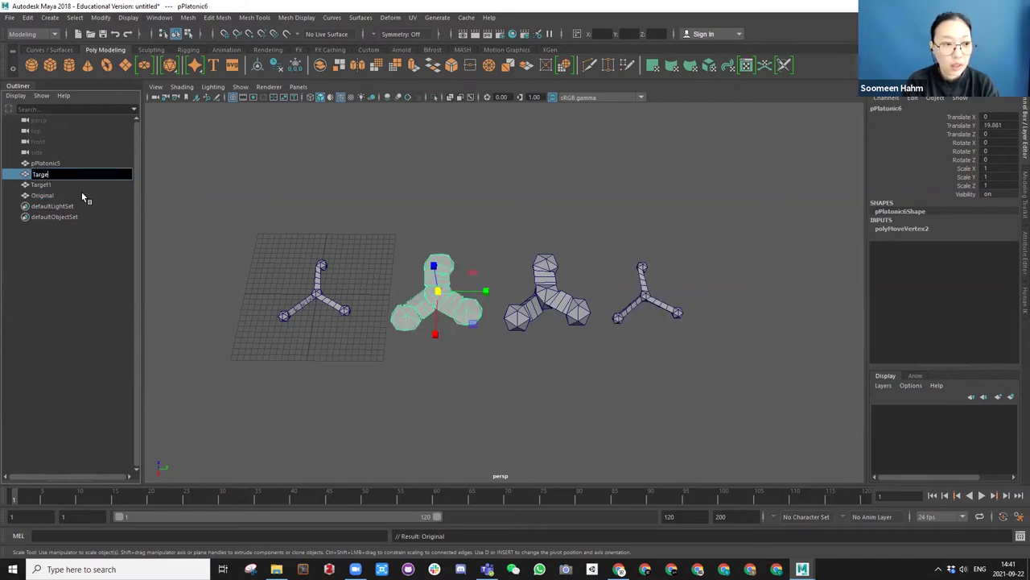
type("t2")
key("Return")
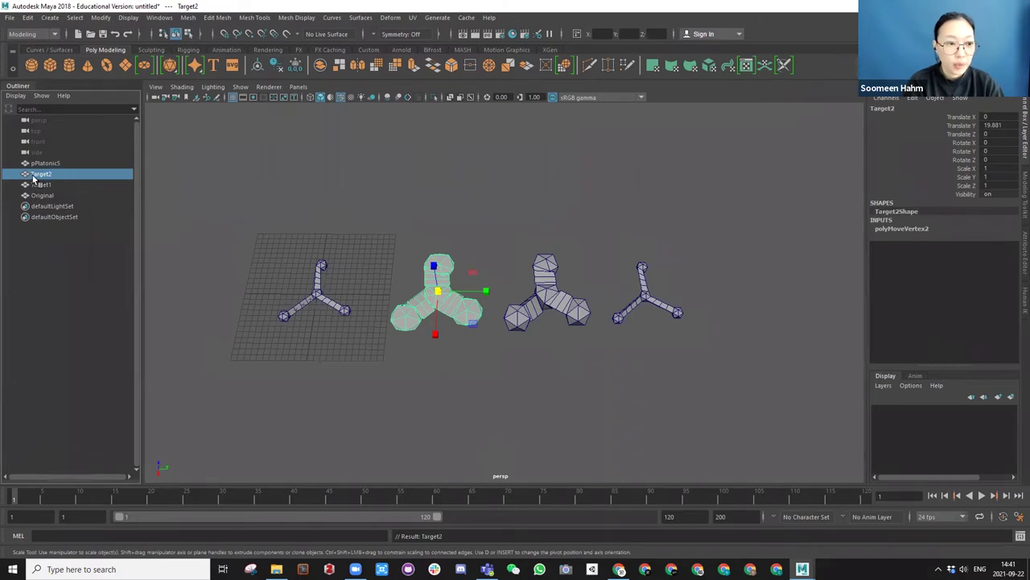
Move the Target1 mesh along Y to about 68.7, beyond the Original mesh.
scroll(315, 226, "down", 2)
middle_click_drag(363, 282, 429, 277, "alt")
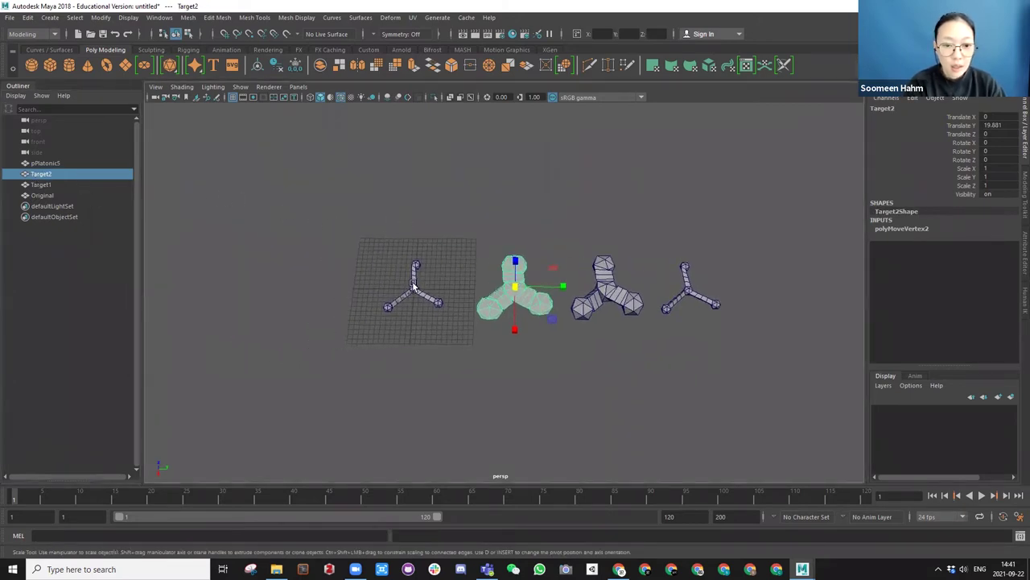
left_click(413, 282)
left_click(413, 276)
key("w")
left_click_drag(424, 333, 375, 208, "alt")
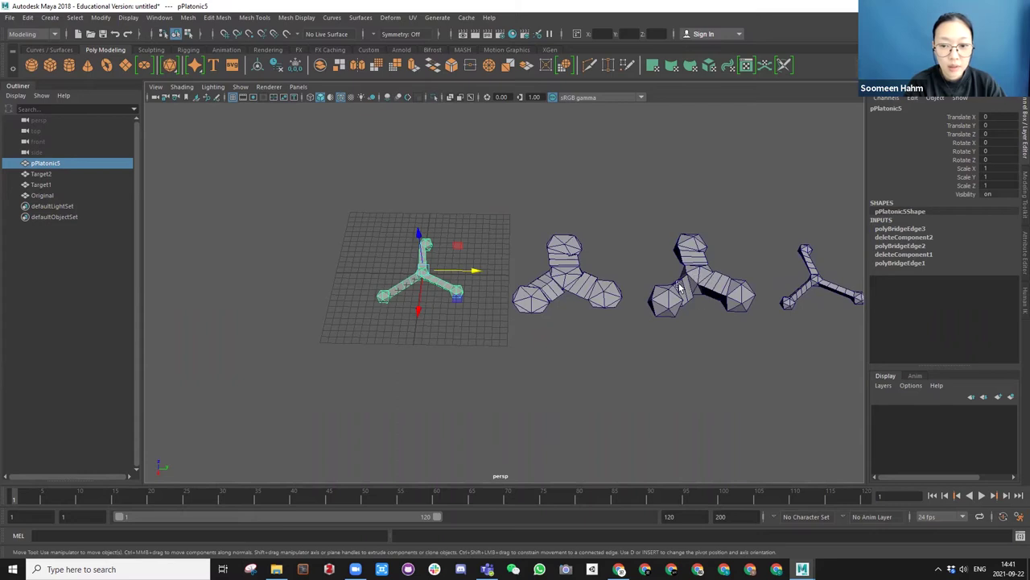
left_click(667, 353)
middle_click_drag(665, 336, 534, 345, "alt")
left_click(536, 296)
scroll(538, 299, "down", 3)
left_click_drag(569, 287, 706, 298)
middle_click_drag(706, 298, 636, 298, "alt")
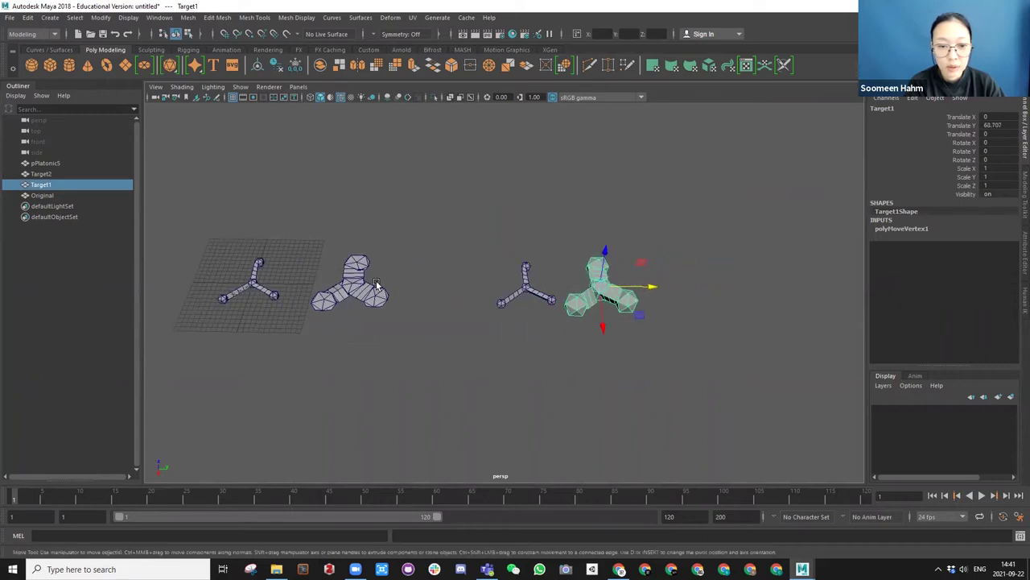
Move Target2 past Target1, and shift Original, Target1 and Target2 together along Y toward the base mesh, with Target1 at about 37.5.
left_click(377, 287)
left_click_drag(400, 285, 733, 301)
left_click_drag(789, 373, 470, 239)
middle_click_drag(581, 270, 692, 269, "alt")
left_click_drag(681, 282, 524, 278)
middle_click_drag(486, 271, 573, 266, "alt")
Review the reordered meshes one by one and select the base mesh pPlatonic5 on the grid for a closer look.
left_click(480, 279)
left_click(458, 285)
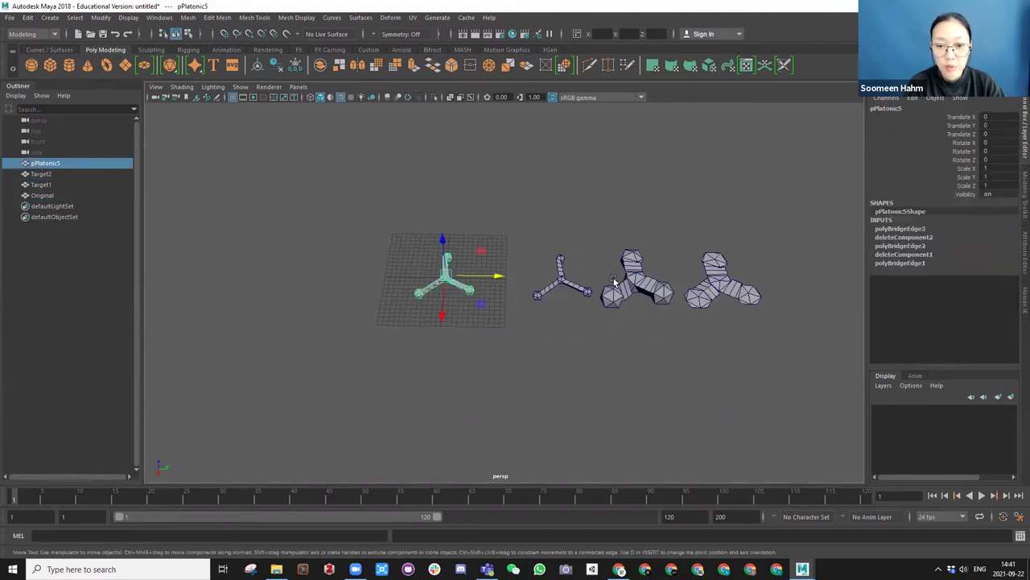
left_click(631, 278)
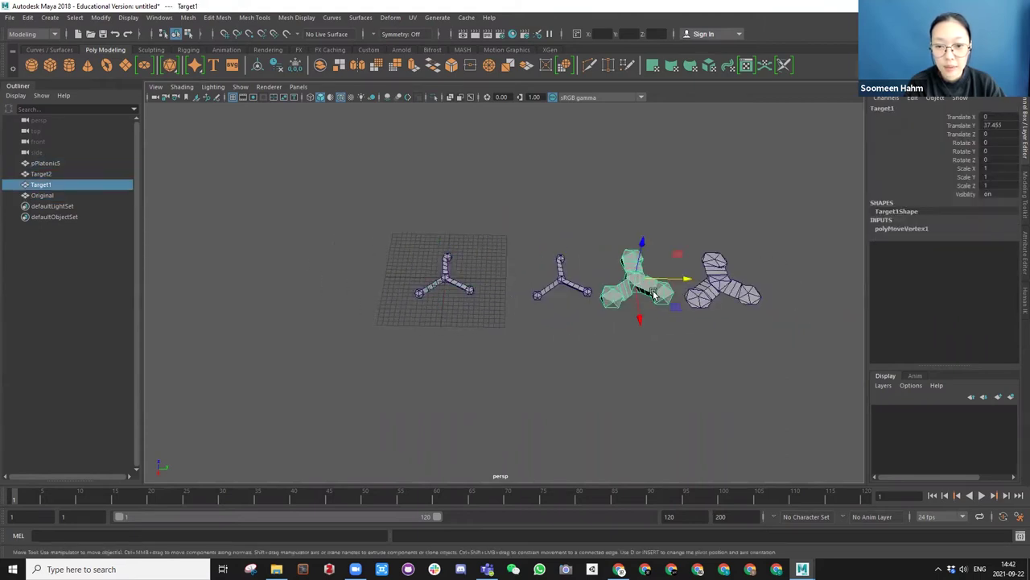
left_click(712, 291)
scroll(467, 286, "up", 8)
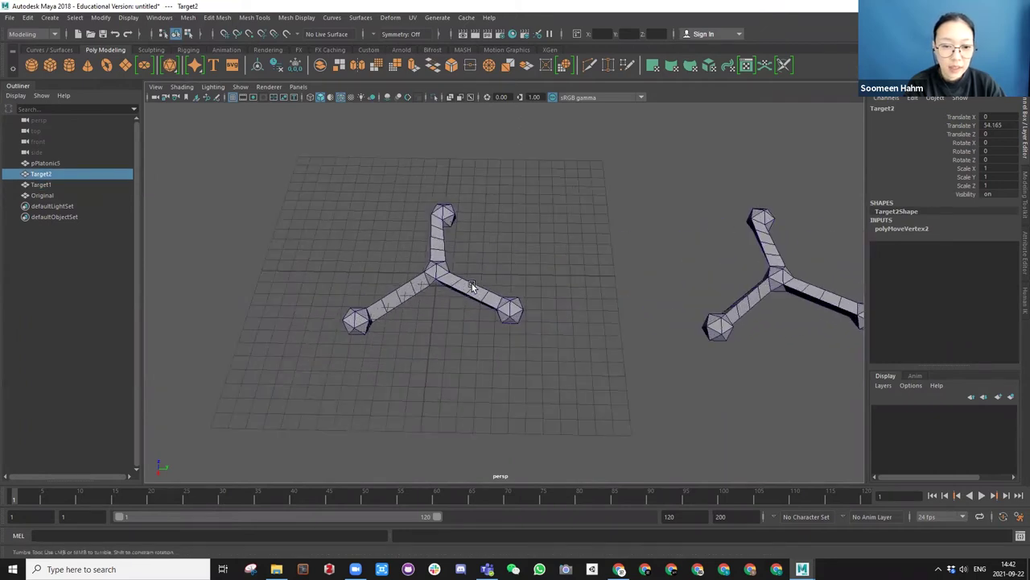
left_click(463, 288)
scroll(406, 201, "down", 5)
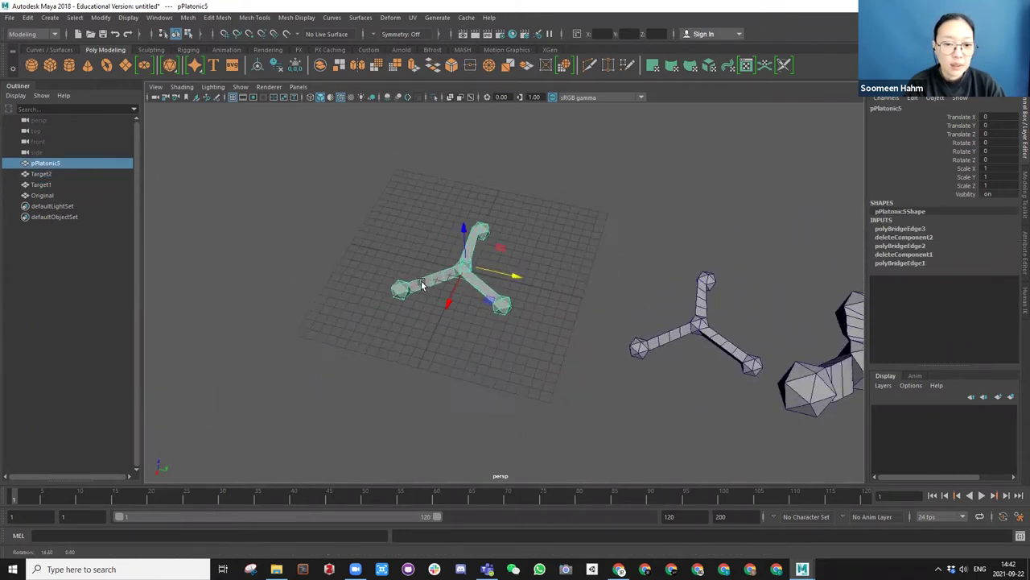
middle_click_drag(403, 200, 367, 210, "alt")
right_click_drag(367, 209, 413, 257, "alt")
middle_click_drag(413, 257, 430, 259, "alt")
middle_click_drag(369, 277, 396, 301, "alt")
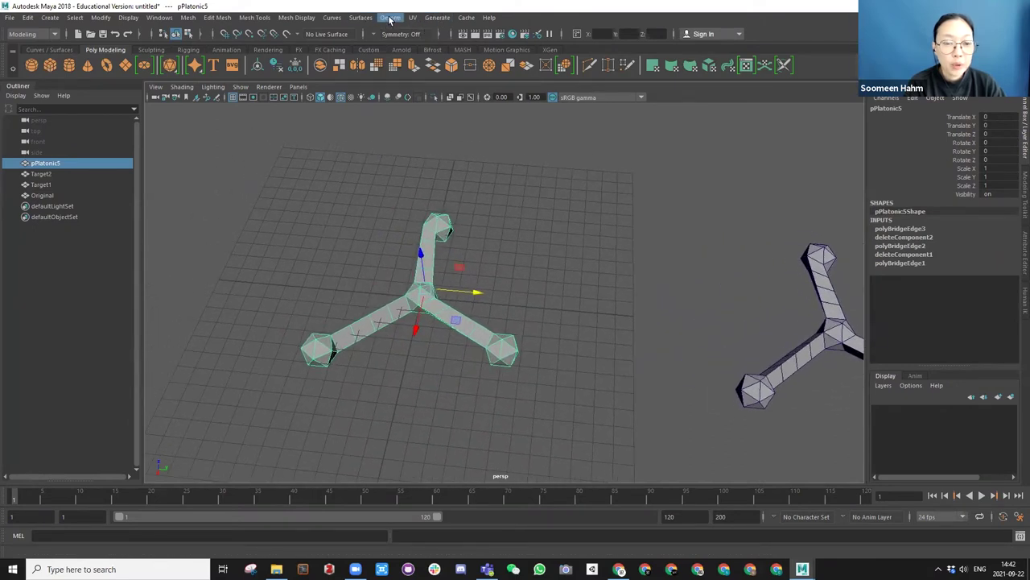
Save the scene to the Desktop as a Maya Binary file named BlendShapeTutorial.
key("ctrl+s")
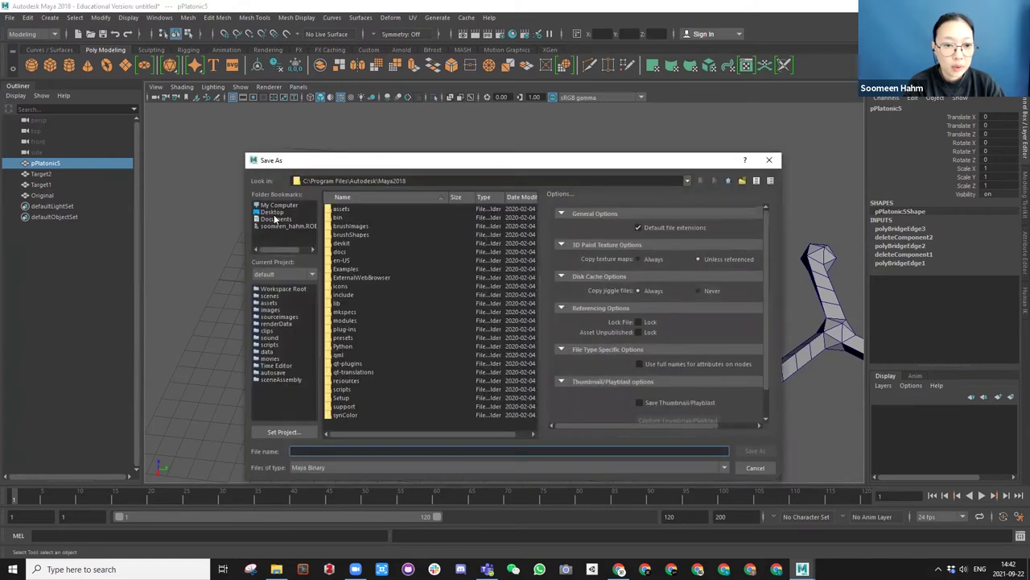
left_click(272, 211)
left_click(313, 452)
type("BlendShapeTutorial")
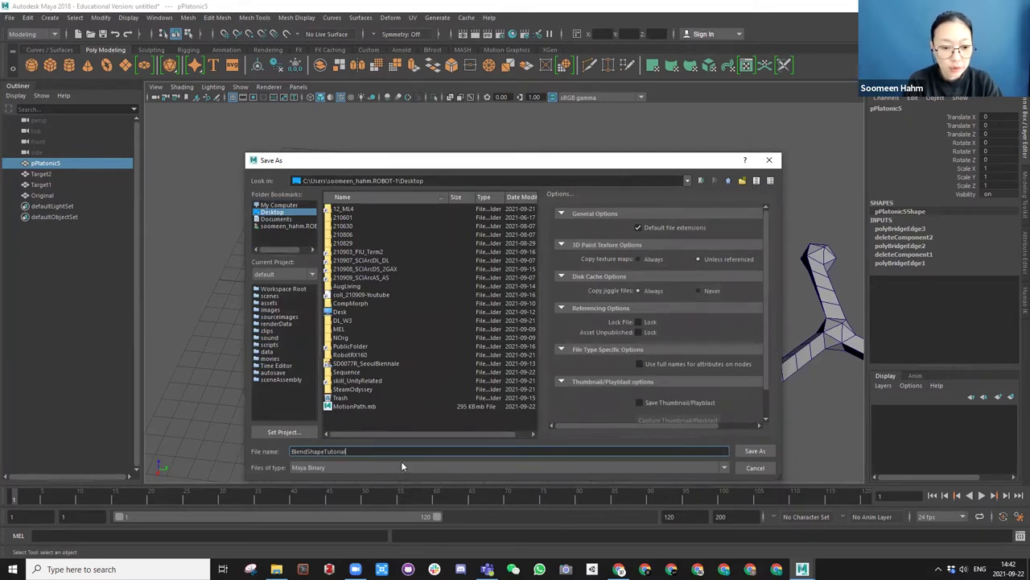
key("Return")
key("ctrl+s")
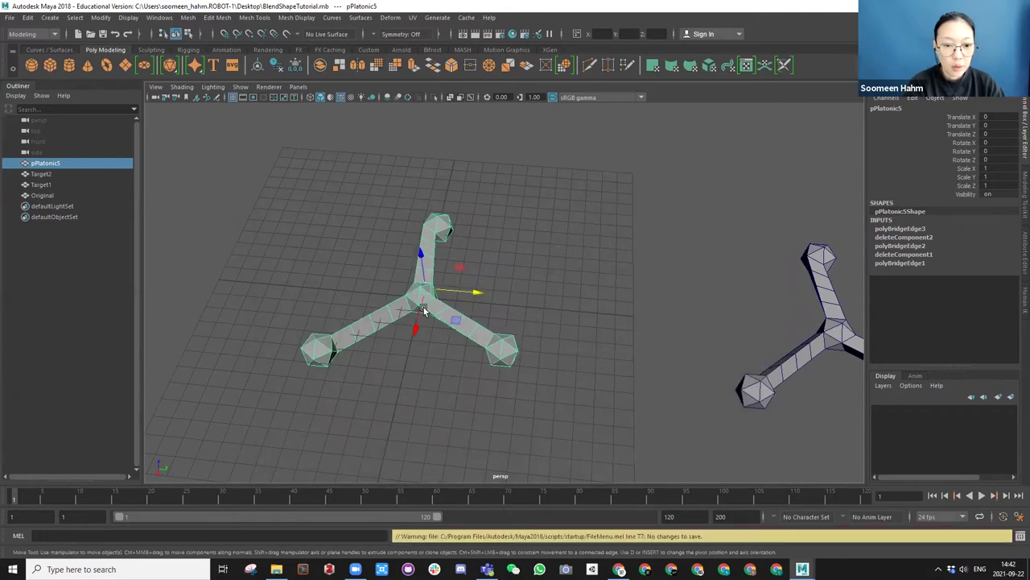
Open the options for creating a Blend Shape deformer, keeping all four meshes in view.
left_click_drag(419, 355, 430, 320, "alt")
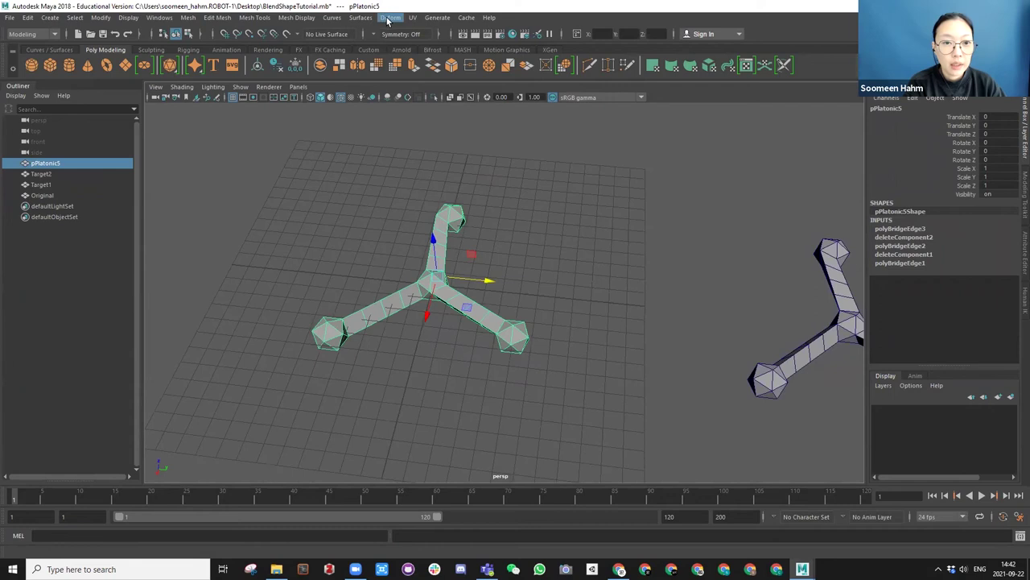
left_click(33, 35)
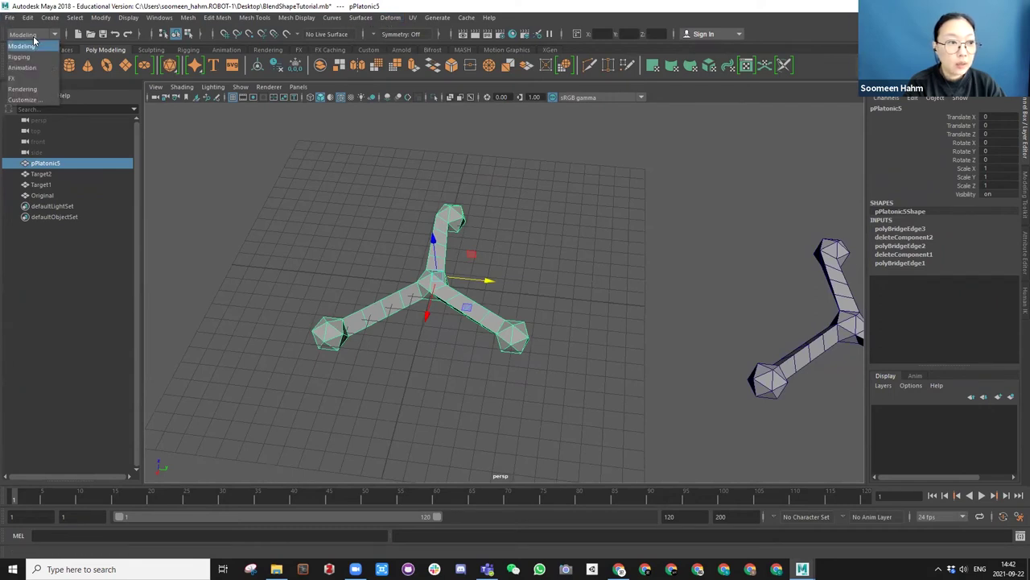
left_click(34, 38)
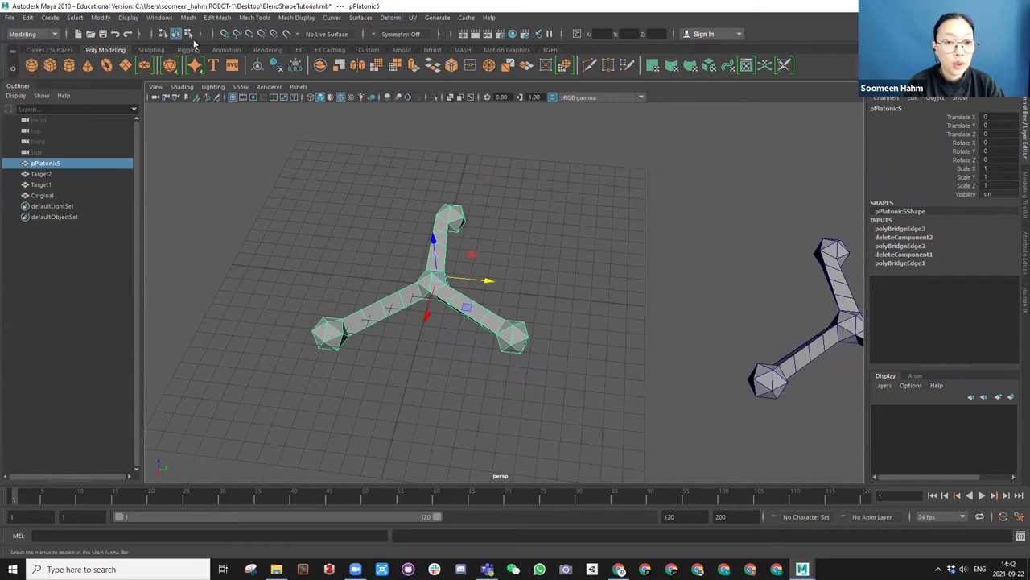
left_click(388, 18)
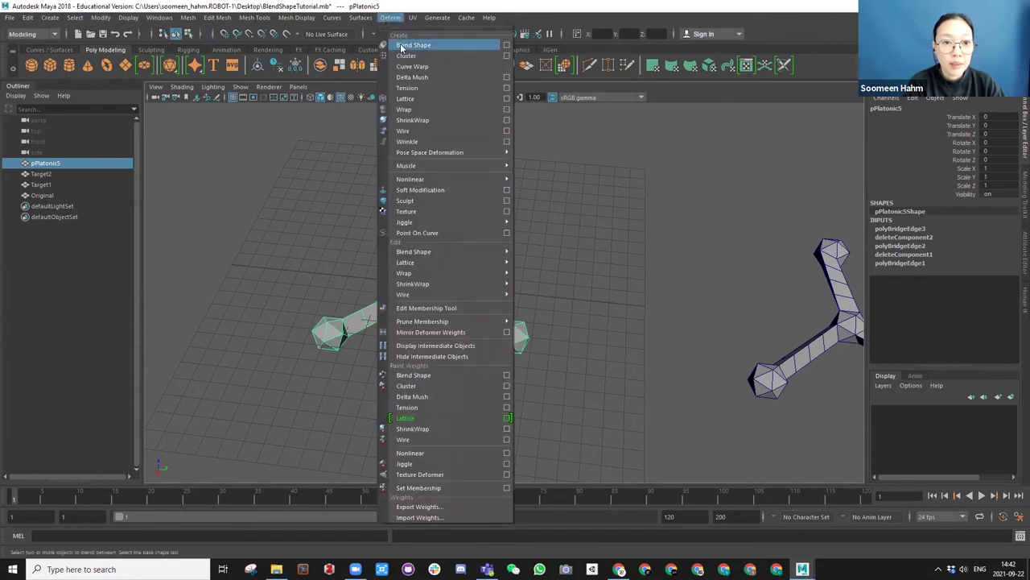
left_click(506, 45)
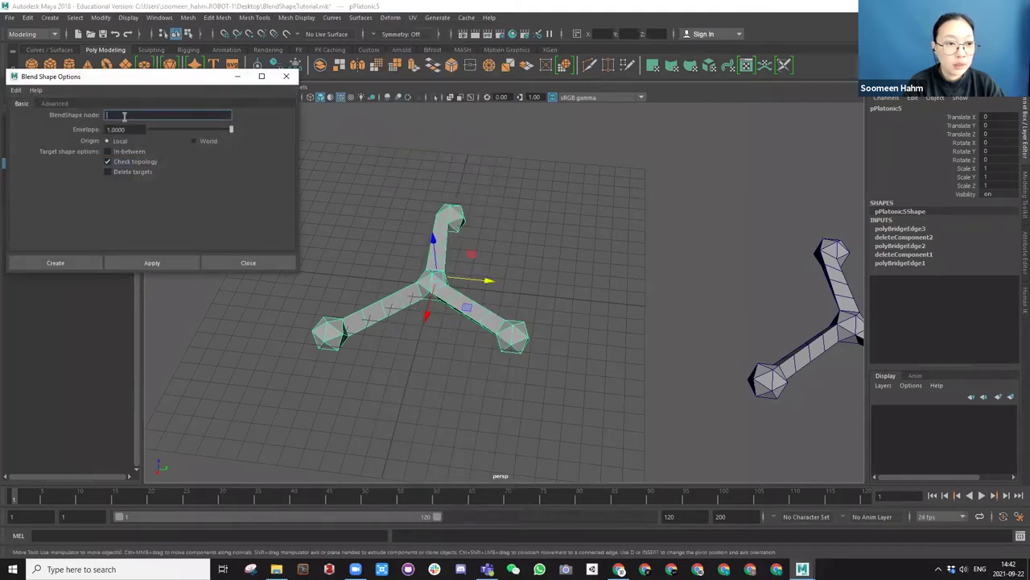
scroll(395, 281, "down", 5)
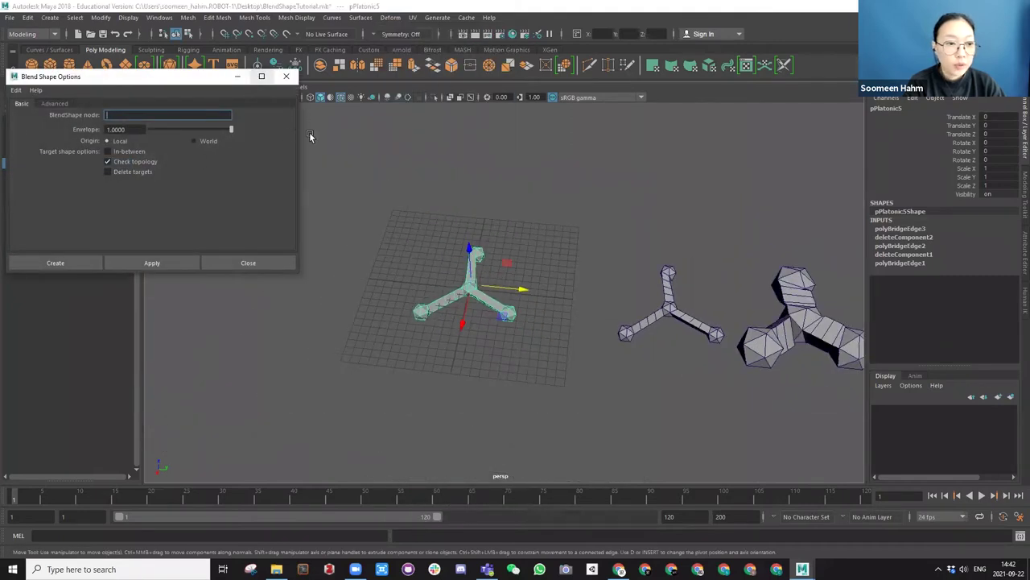
middle_click_drag(427, 212, 328, 192, "alt")
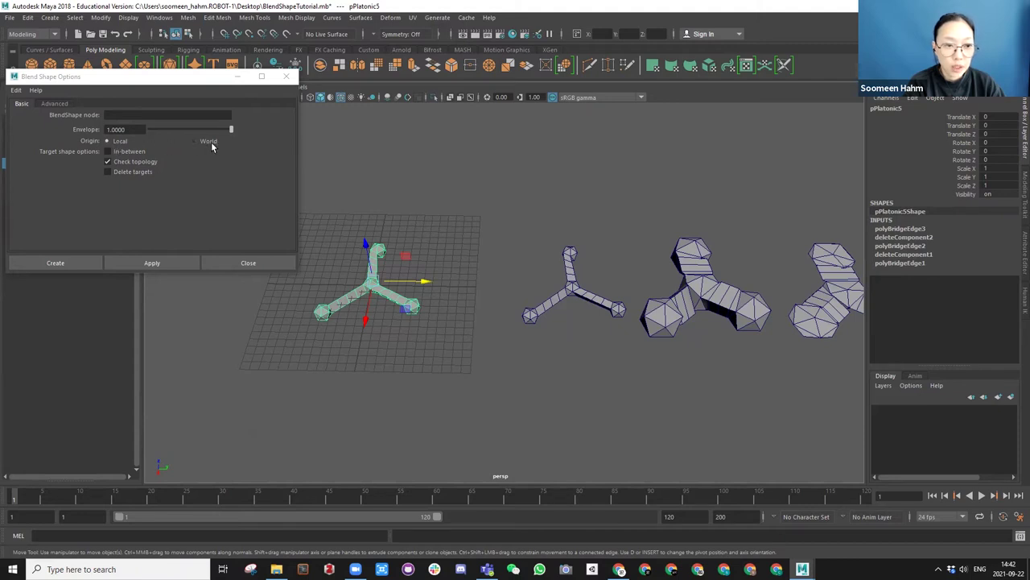
left_click_drag(453, 333, 625, 322, "alt")
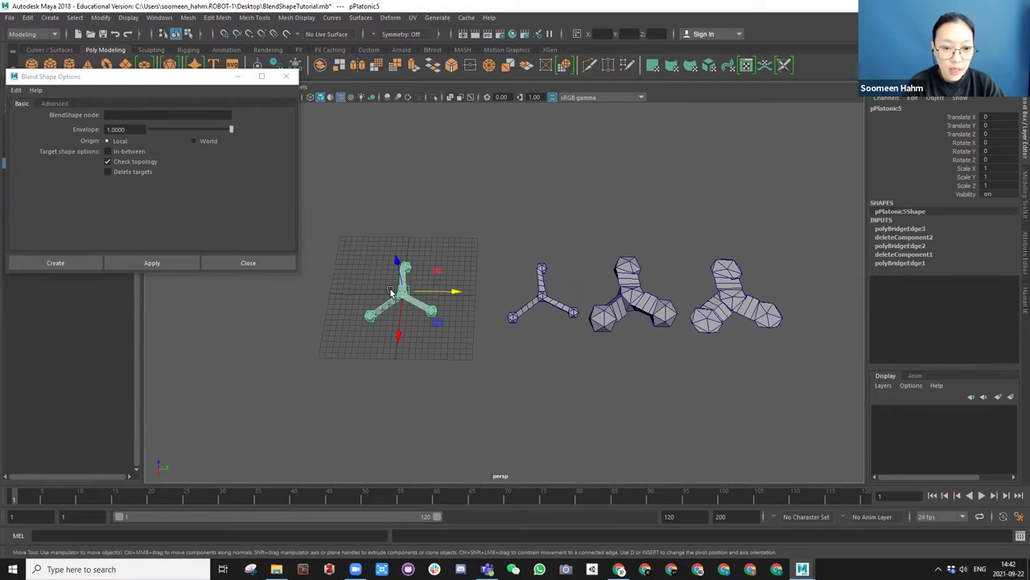
Try creating a World-origin blend shape with pPlatonic5 selected first and Target1 last.
left_click(627, 309)
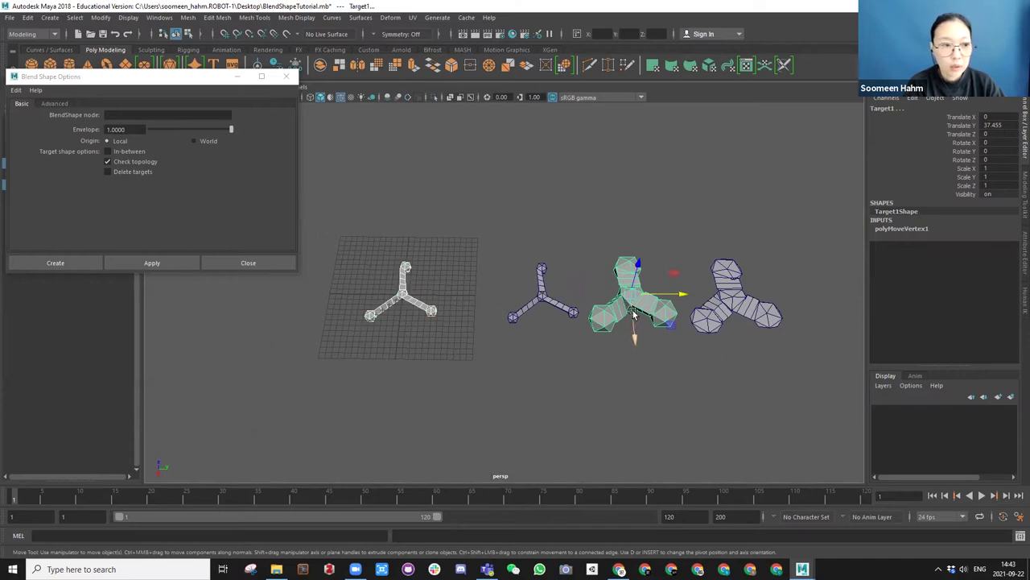
left_click(194, 141)
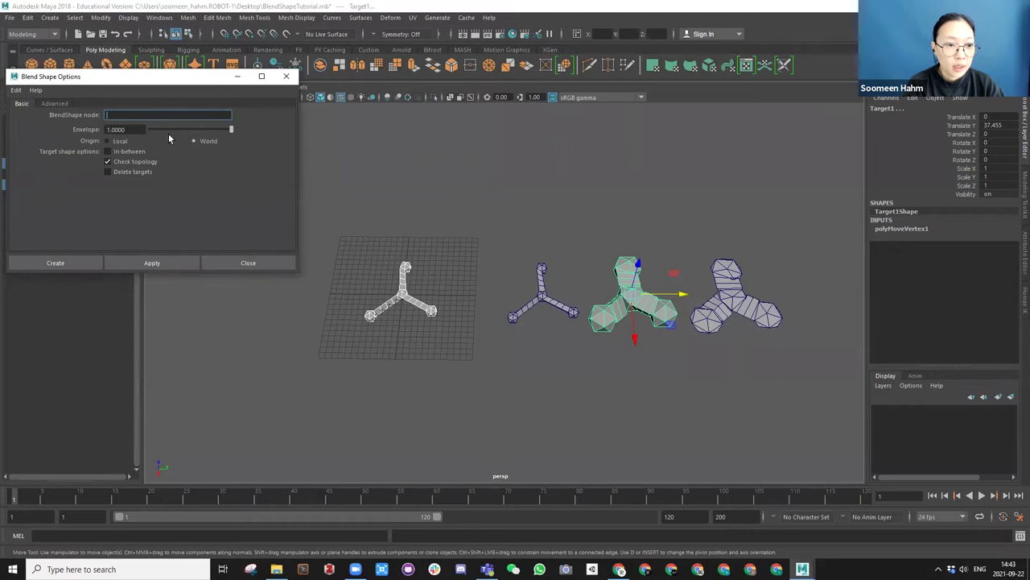
left_click(145, 263)
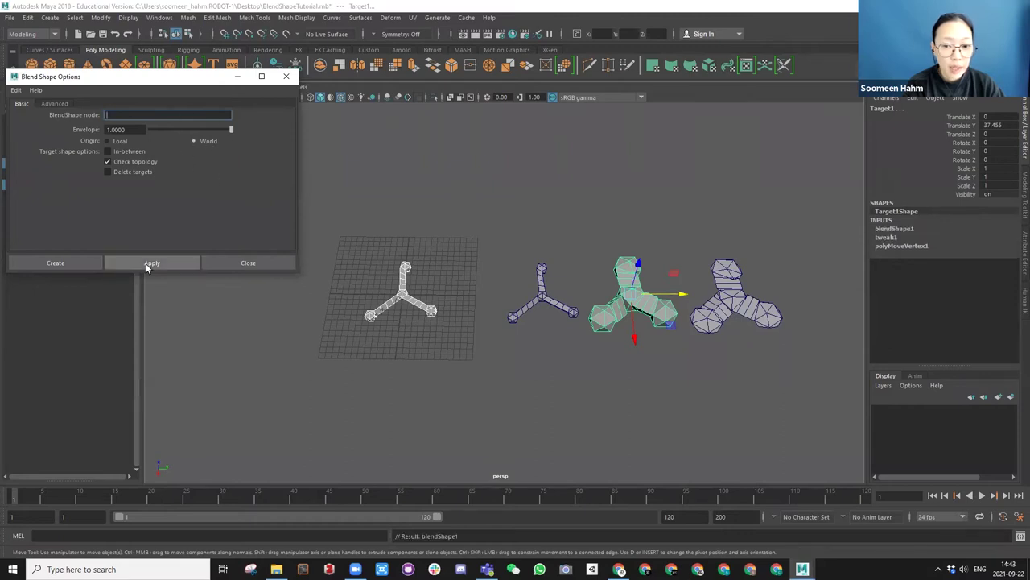
Vary the pPlatonic5 weight on Target1's blend shape to preview the deformation, returning it to 0.
left_click(884, 231)
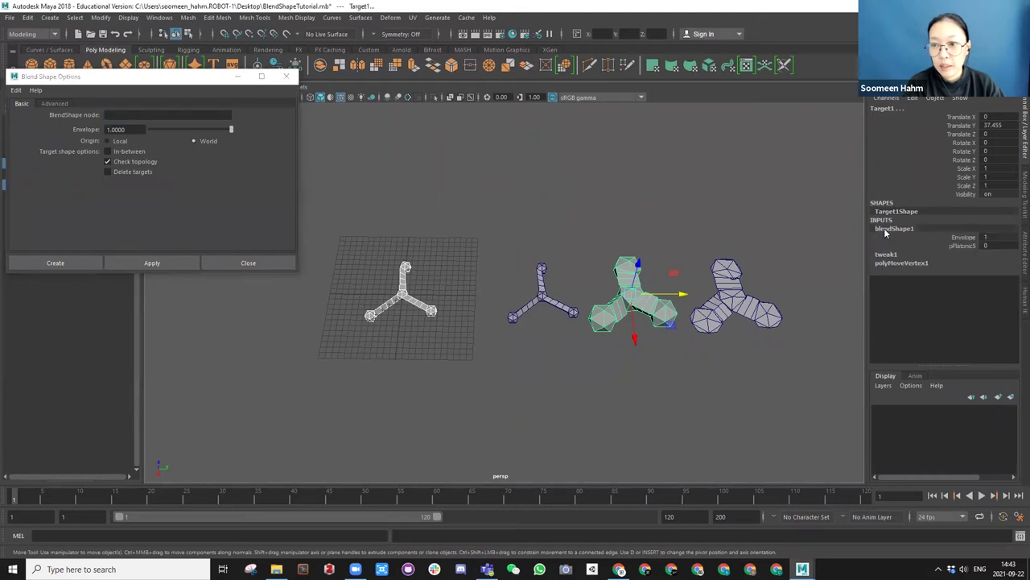
left_click(956, 245)
left_click(992, 245)
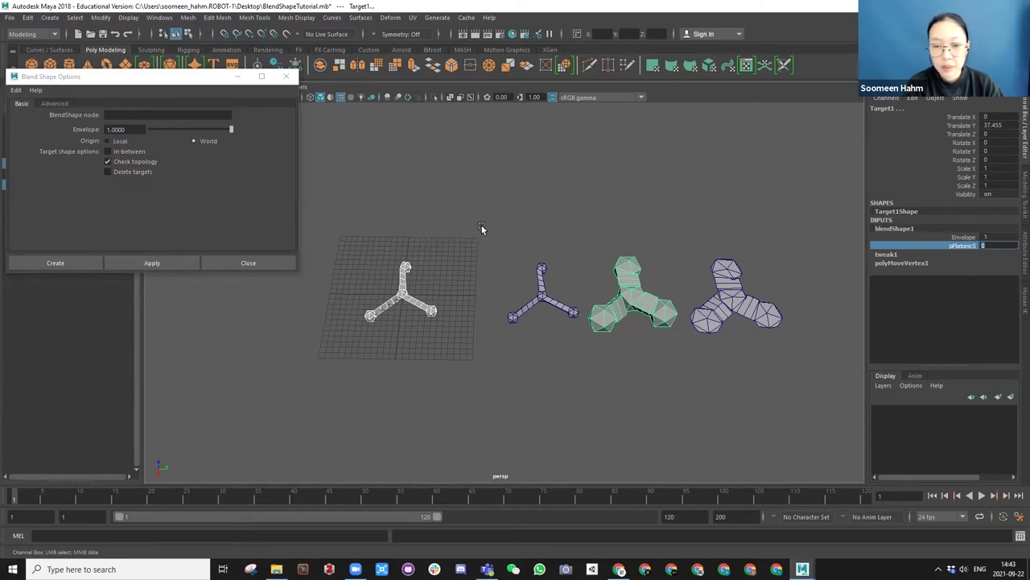
mouse_move(562, 223)
middle_mouse_down()
mouse_move(567, 216)
mouse_move(557, 227)
middle_mouse_up()
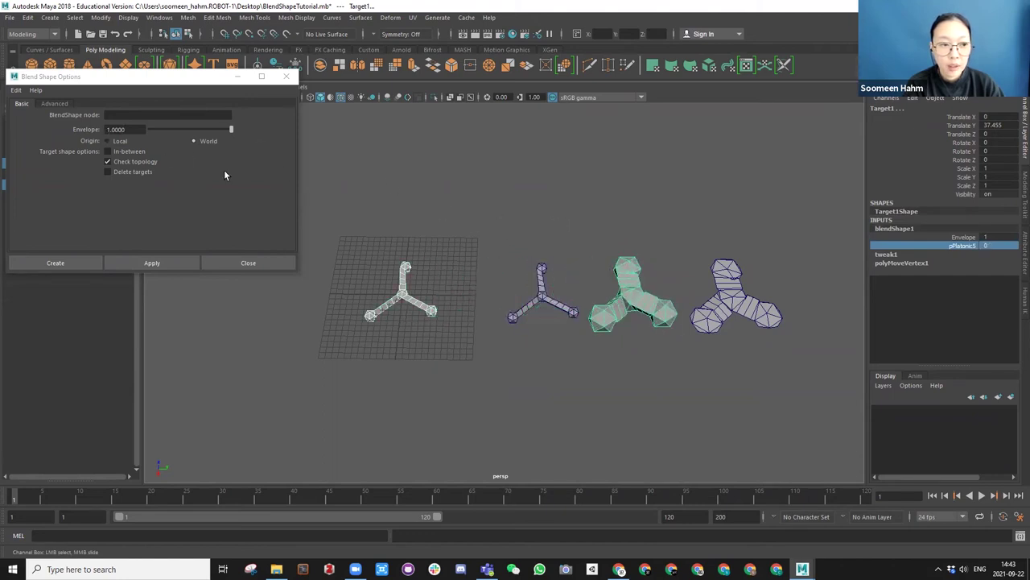
left_click_drag(133, 82, 131, 103)
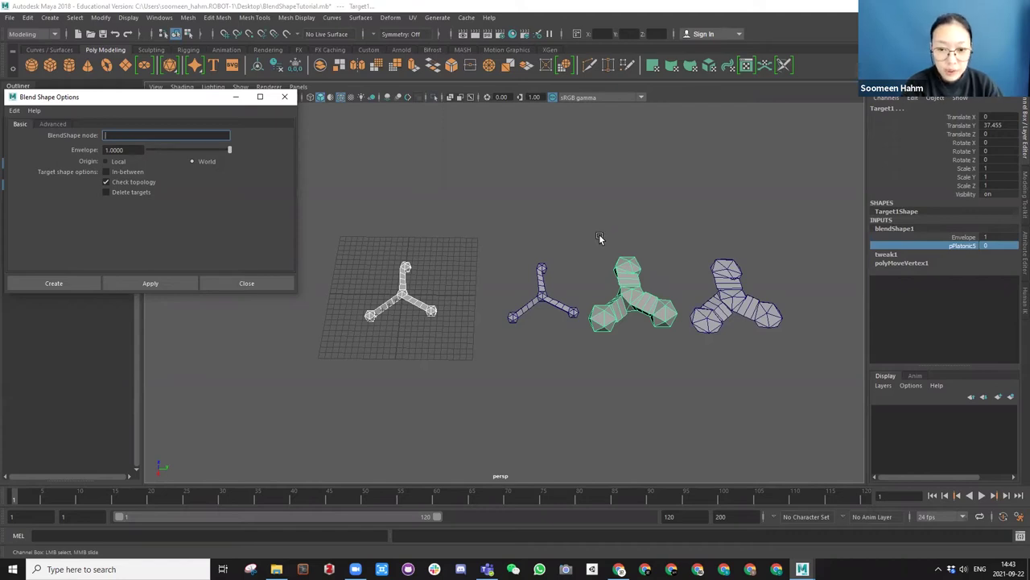
middle_click_drag(581, 233, 554, 225)
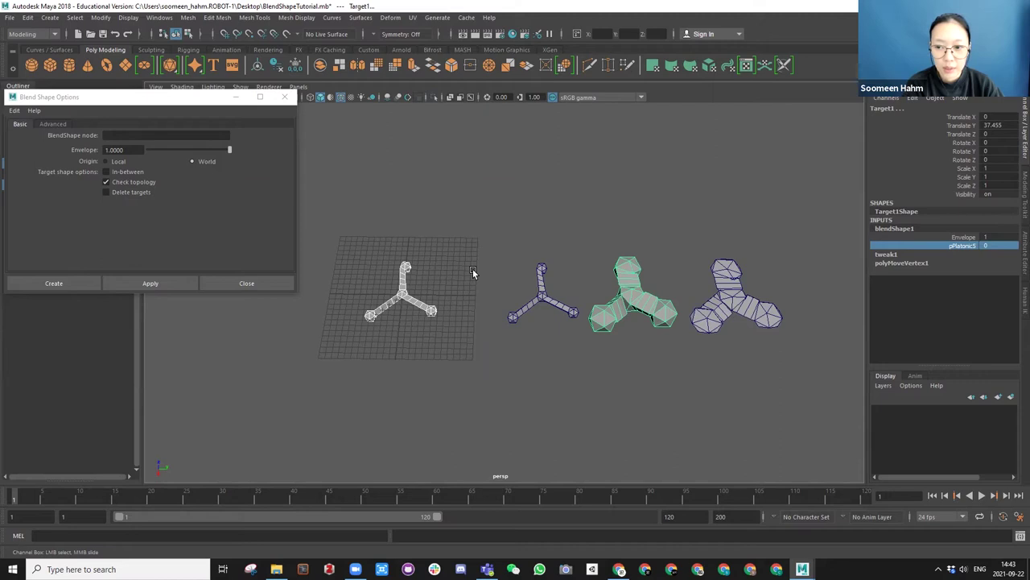
Undo the World-origin blend shape on Target1 and clear the mesh selection.
key("ctrl+z")
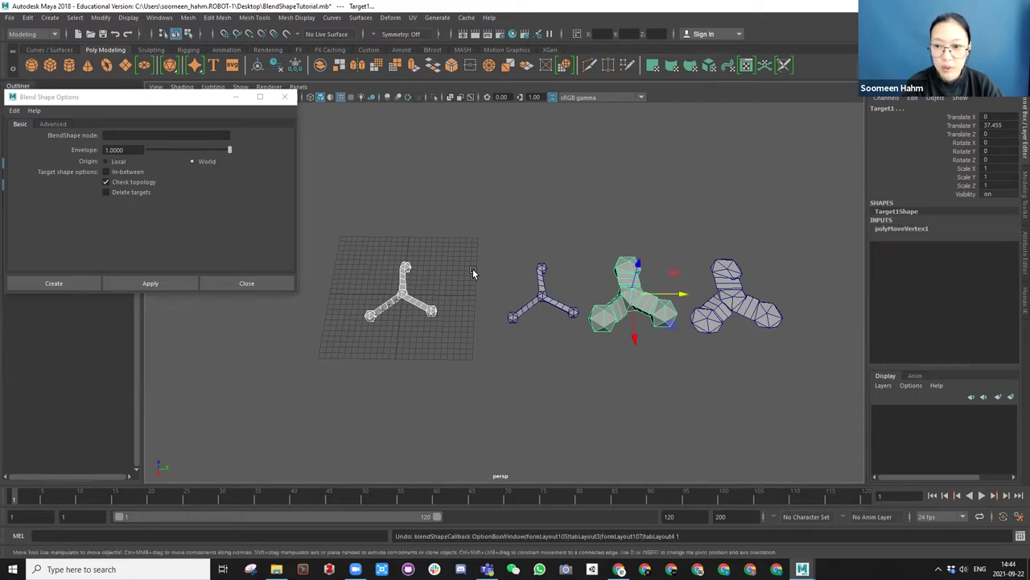
key("ctrl+z")
left_click(476, 325)
left_click(417, 306)
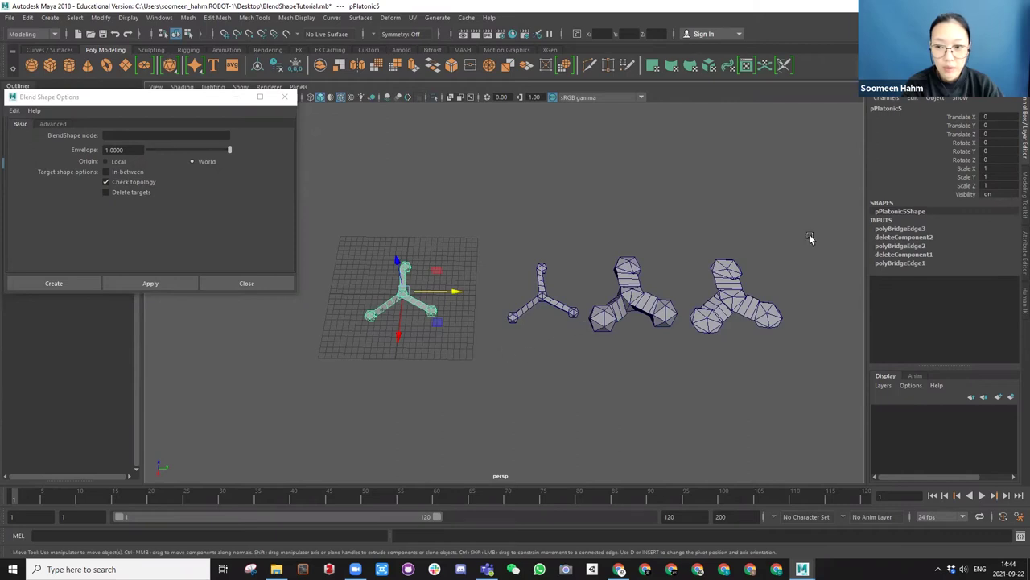
left_click(506, 360)
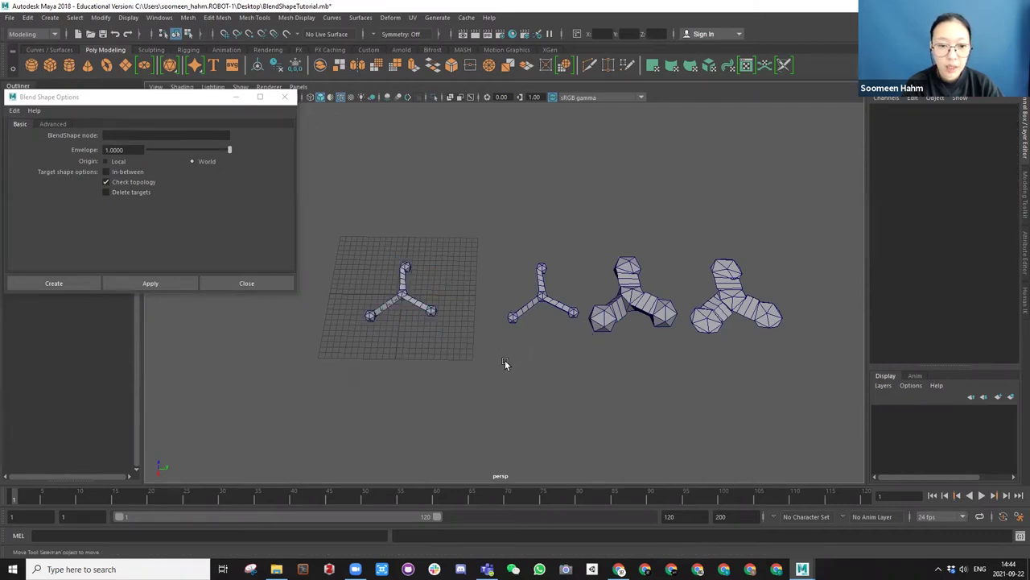
Create a blend shape with Local origin, using Target1 as the target and pPlatonic5 as the base.
left_click(631, 298)
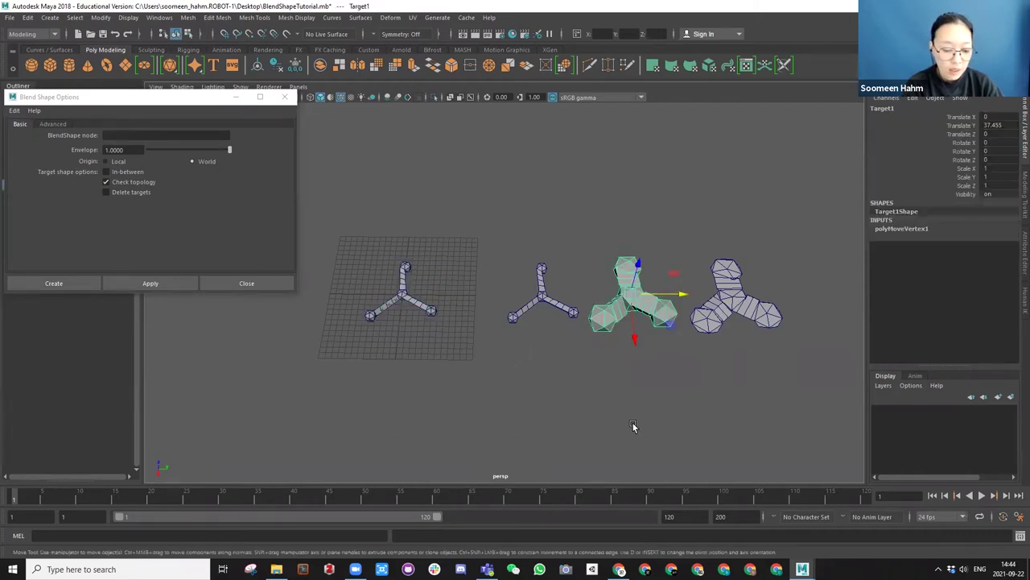
left_click(400, 293, "shift")
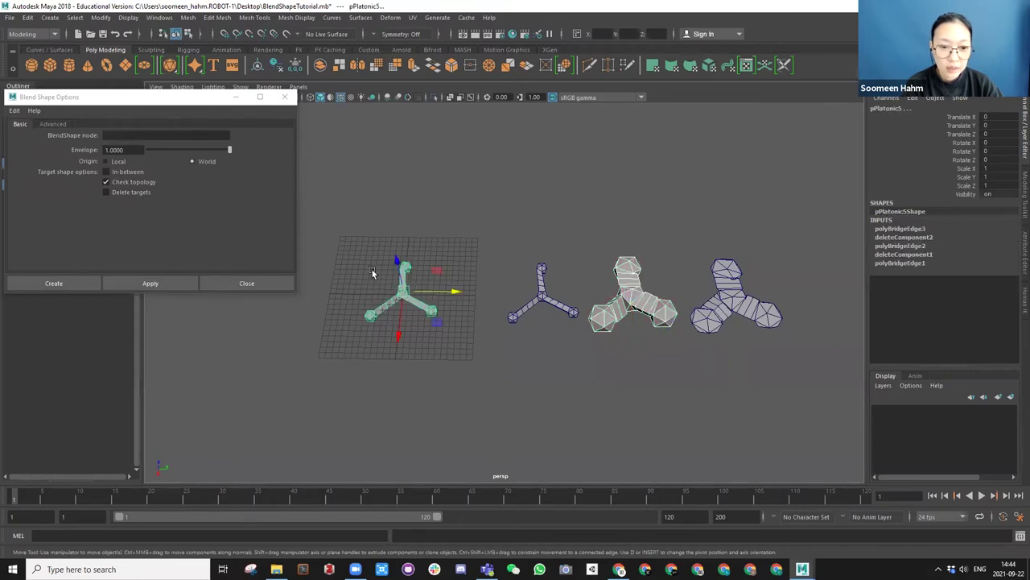
left_click(105, 161)
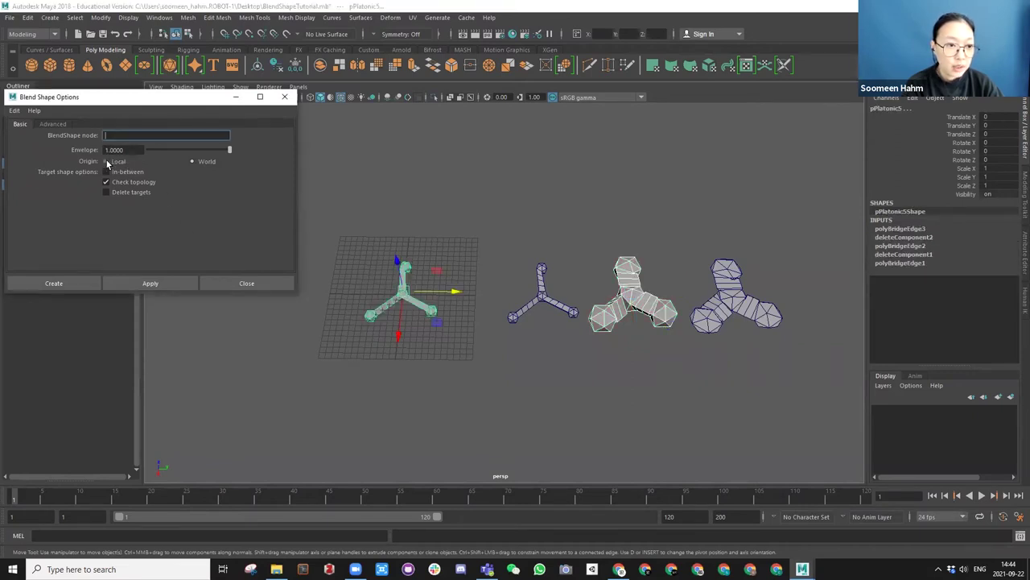
left_click(149, 284)
Vary the Target1 weight on pPlatonic5 to preview the morph, return it to 0 and deselect the meshes.
left_click(895, 228)
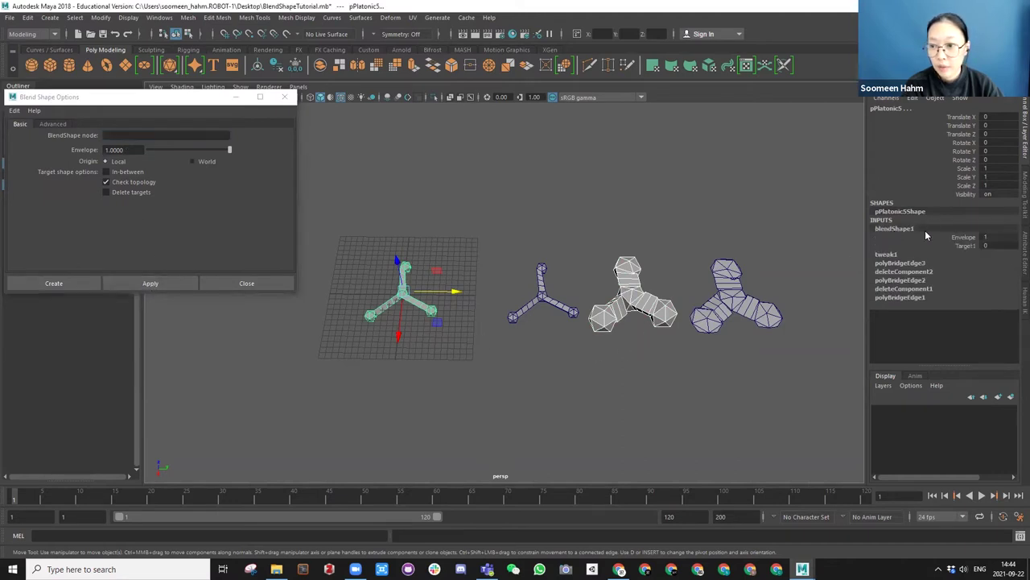
left_click(965, 246)
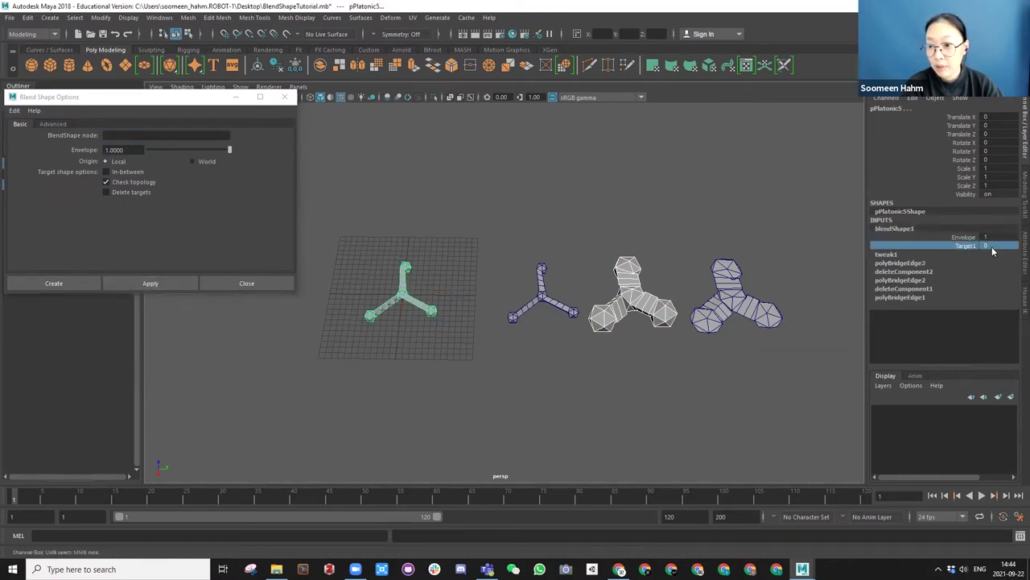
mouse_move(469, 251)
middle_mouse_down()
mouse_move(478, 239)
mouse_move(457, 260)
mouse_move(499, 231)
mouse_move(456, 267)
middle_mouse_up()
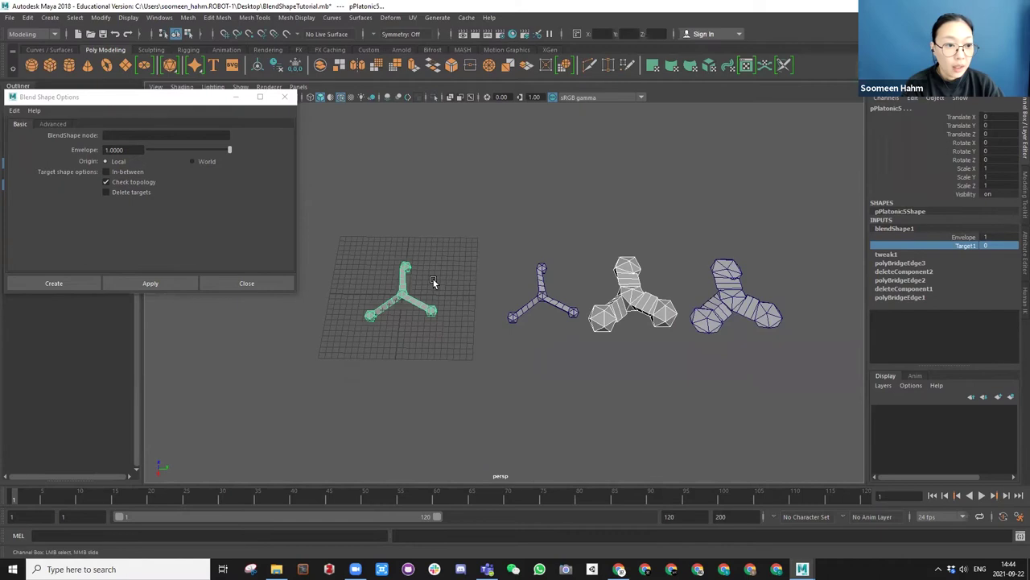
left_click(459, 286)
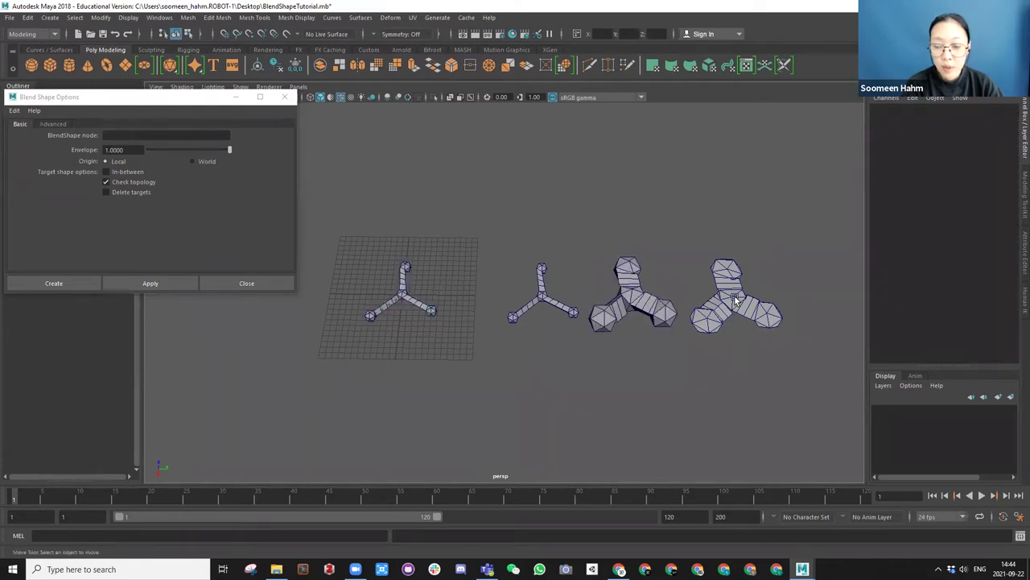
Create a second Local-origin blend shape on pPlatonic5 with Target2 as the target.
left_click(735, 296)
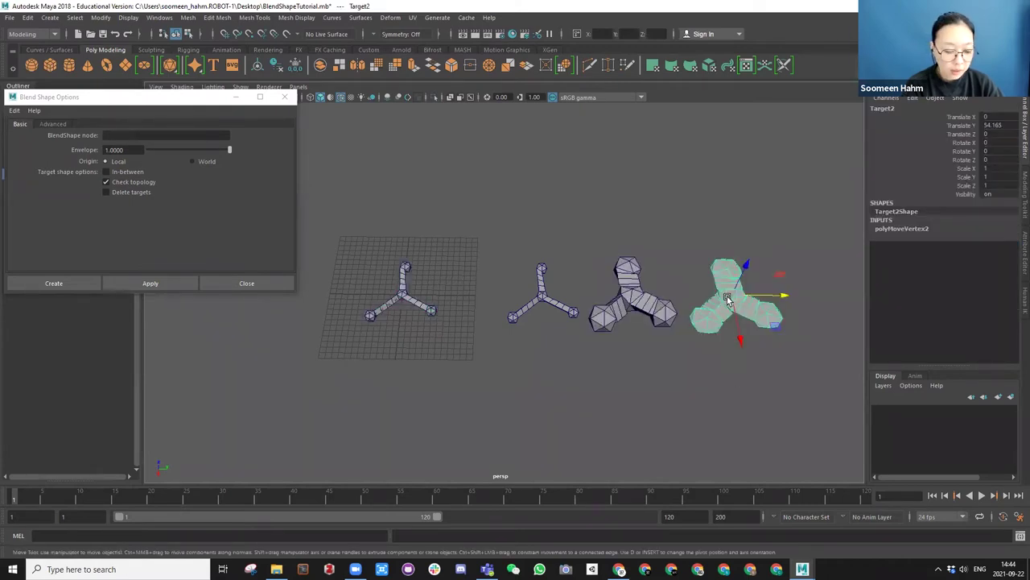
left_click(409, 295, "shift")
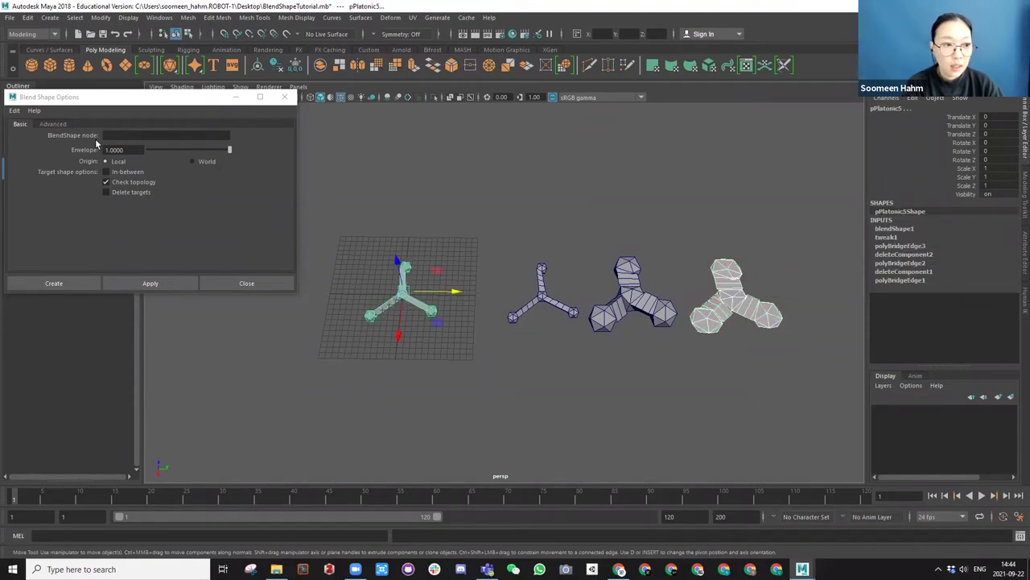
left_click(162, 285)
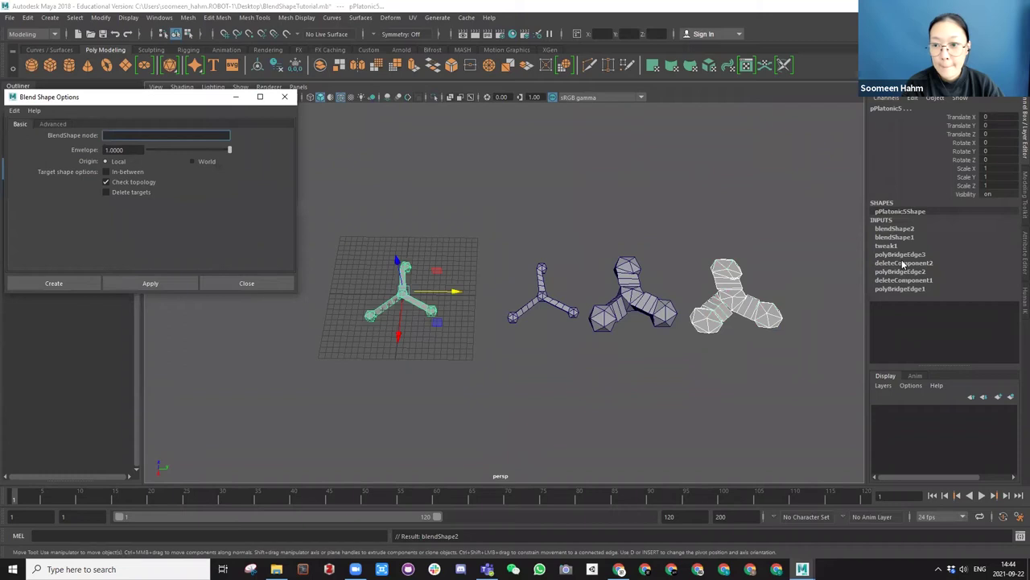
Vary the Target2 weight on pPlatonic5 to preview the morph, return it to 0 and close the Blend Shape options.
left_click(899, 229)
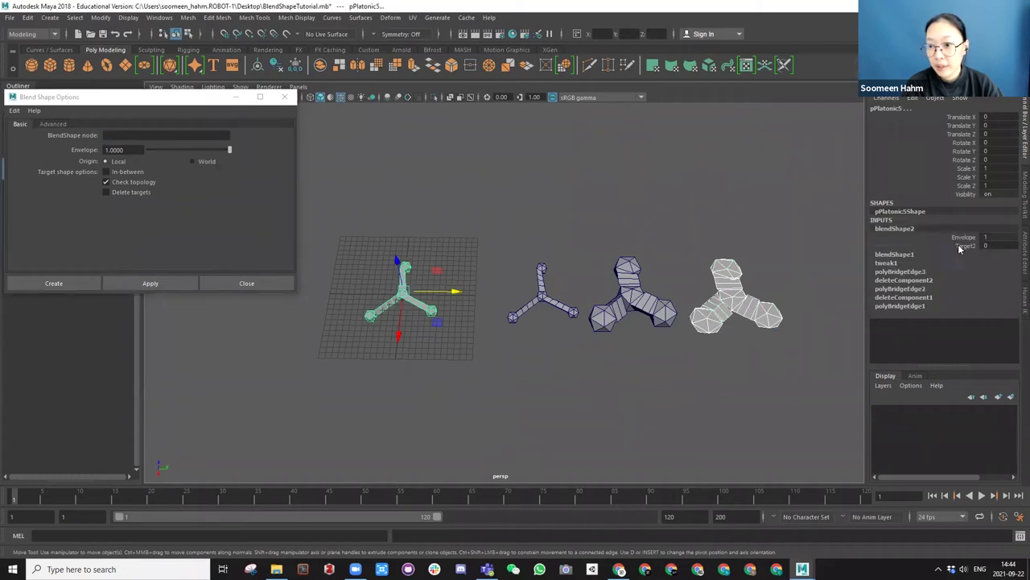
left_click(987, 246)
middle_click_drag(486, 227, 476, 247)
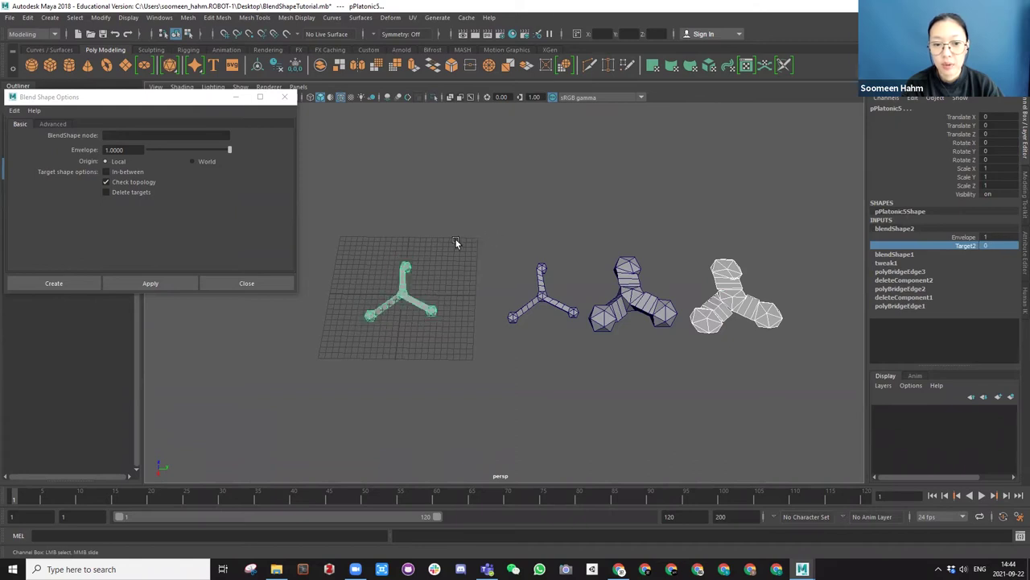
left_click(285, 98)
scroll(477, 291, "up", 3)
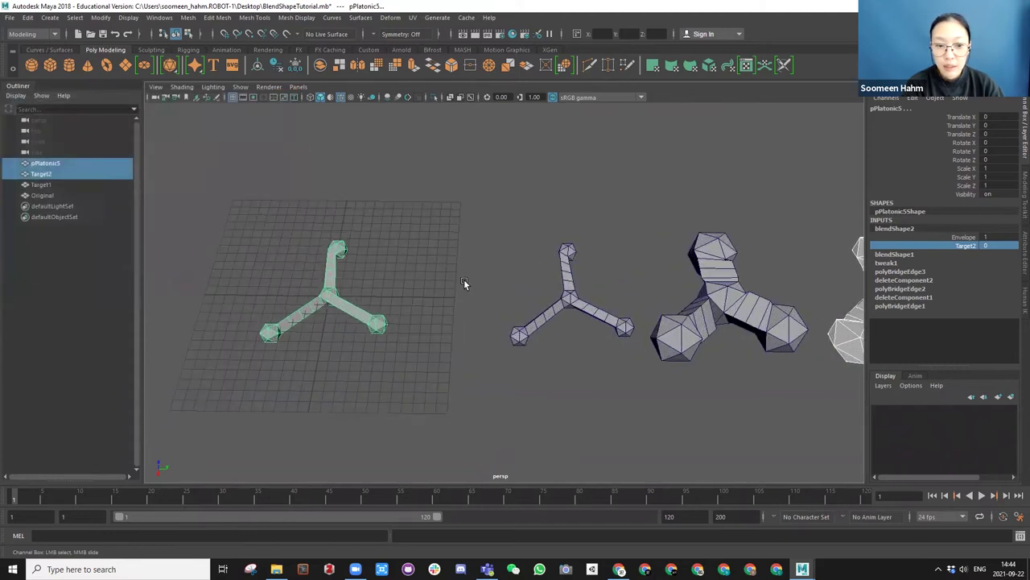
Save the scene.
mouse_move(464, 280)
left_mouse_down("alt")
mouse_move(469, 241)
mouse_move(468, 271)
left_mouse_up("alt")
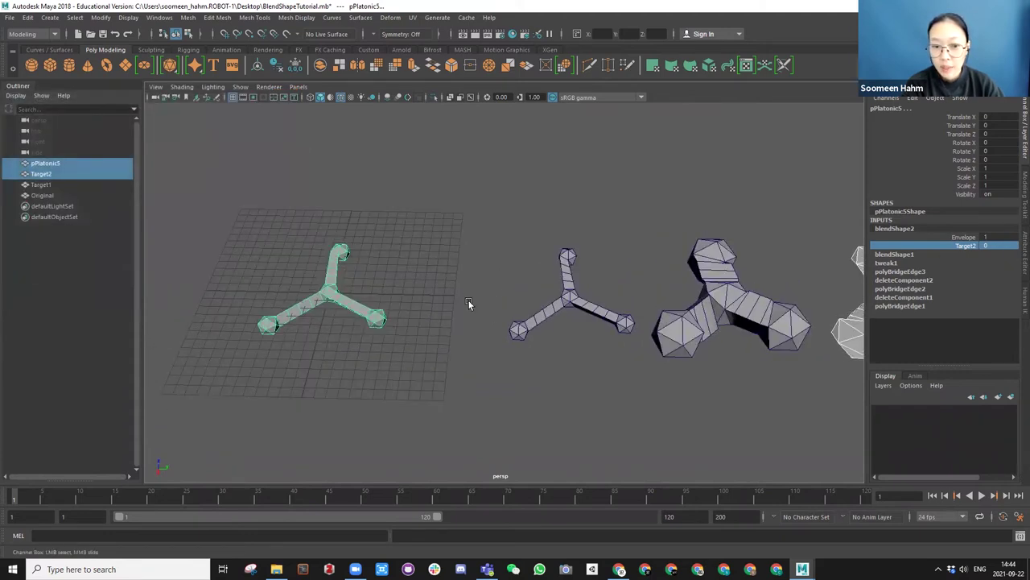
scroll(468, 303, "down", 3)
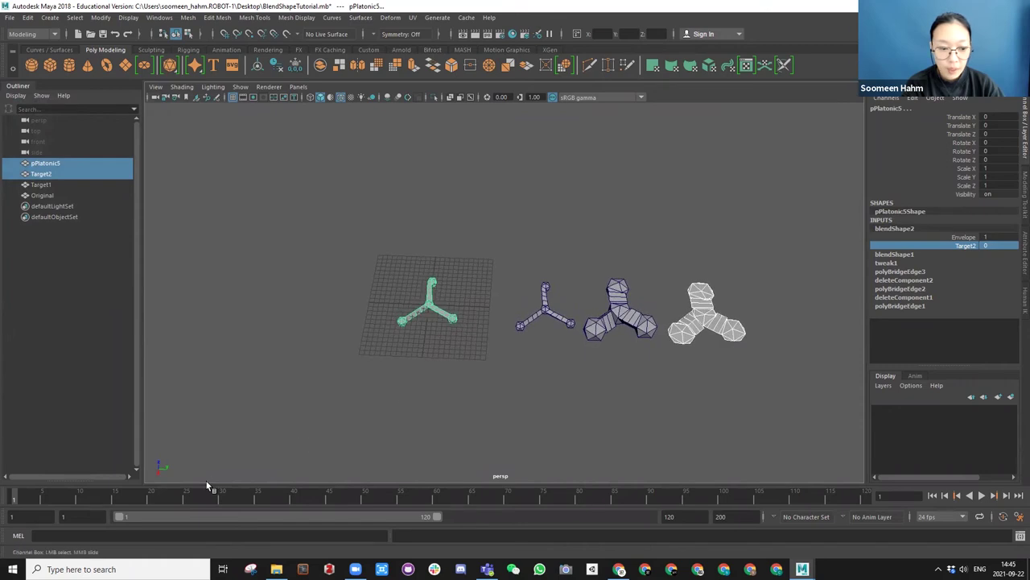
key("ctrl+s")
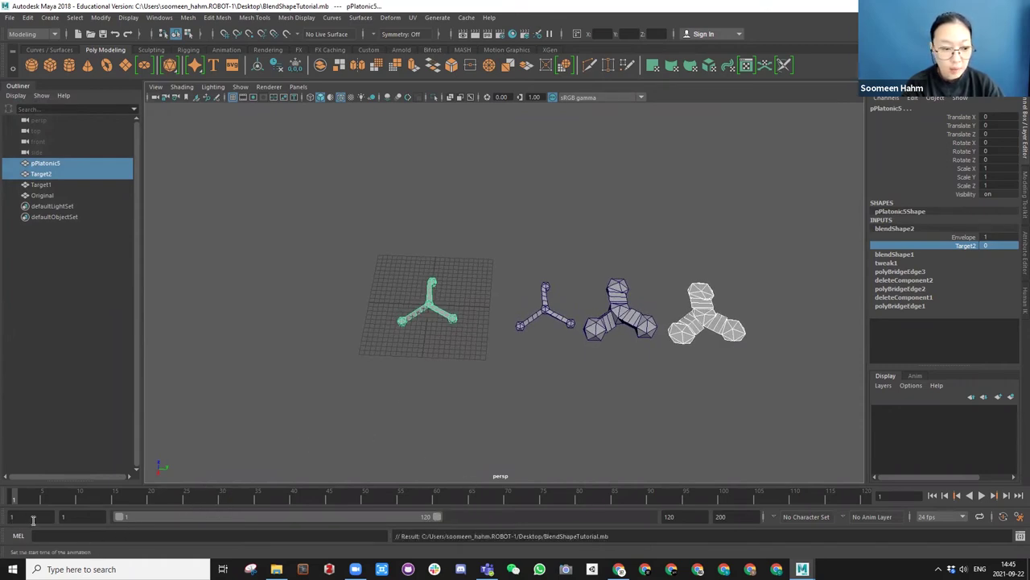
Set the end time of the playback range to frame 3000.
left_click_drag(699, 516, 587, 516)
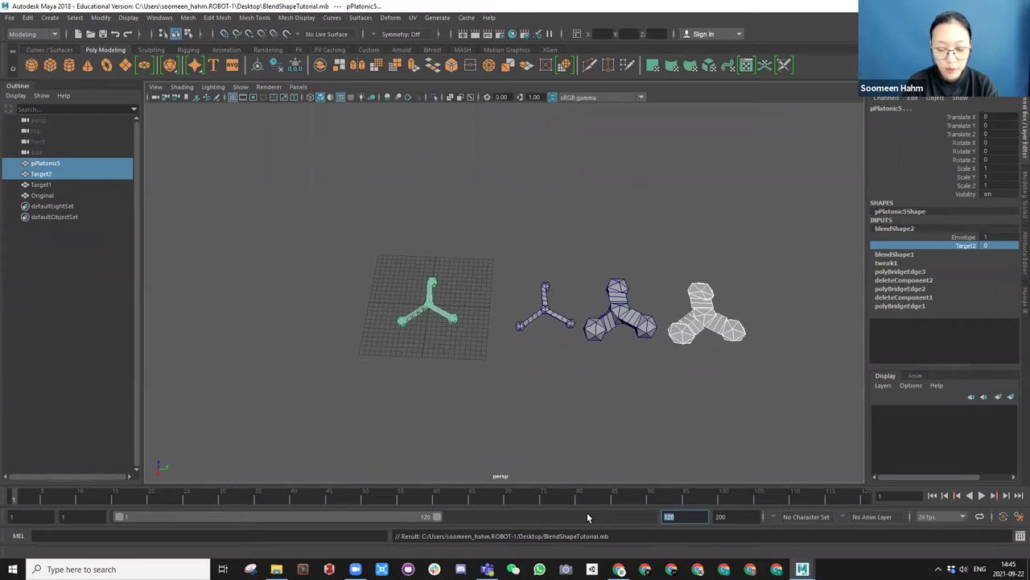
type("3000")
key("Return")
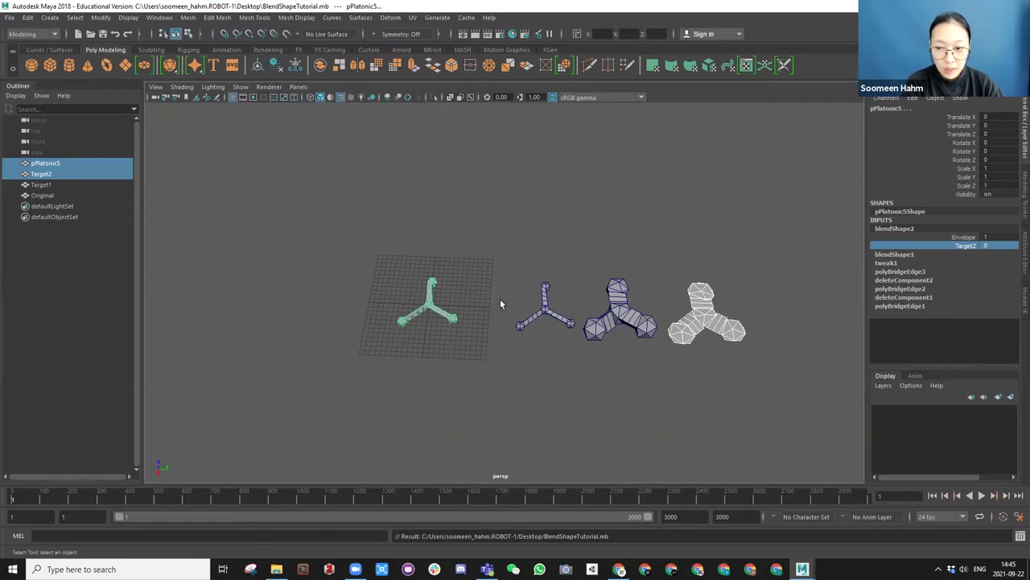
Key the Target1 weight of blendShape1 on pPlatonic5 at 0 on frame 1.
key("alt+v")
left_click(7, 500)
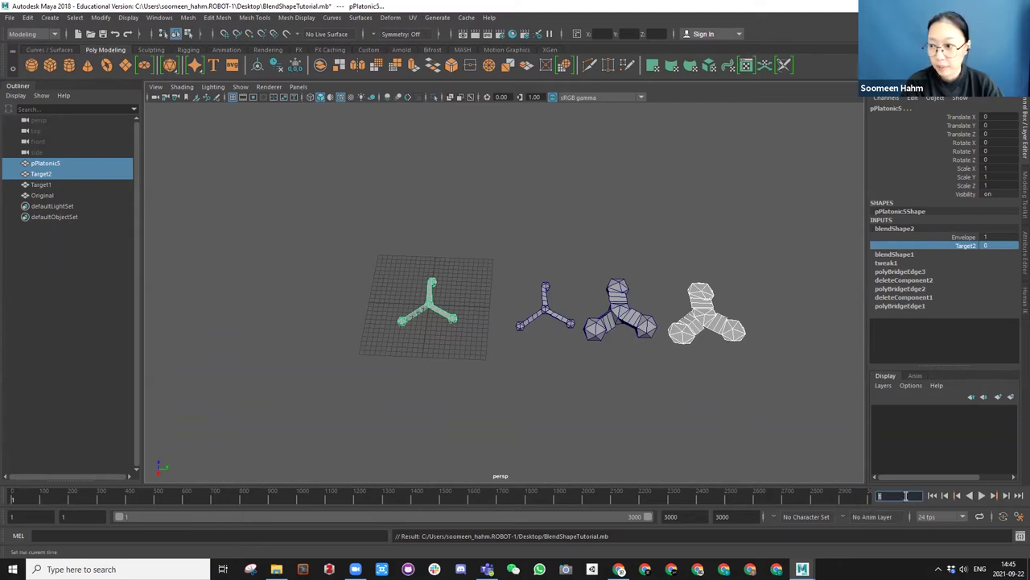
left_click(455, 340)
left_click(430, 283)
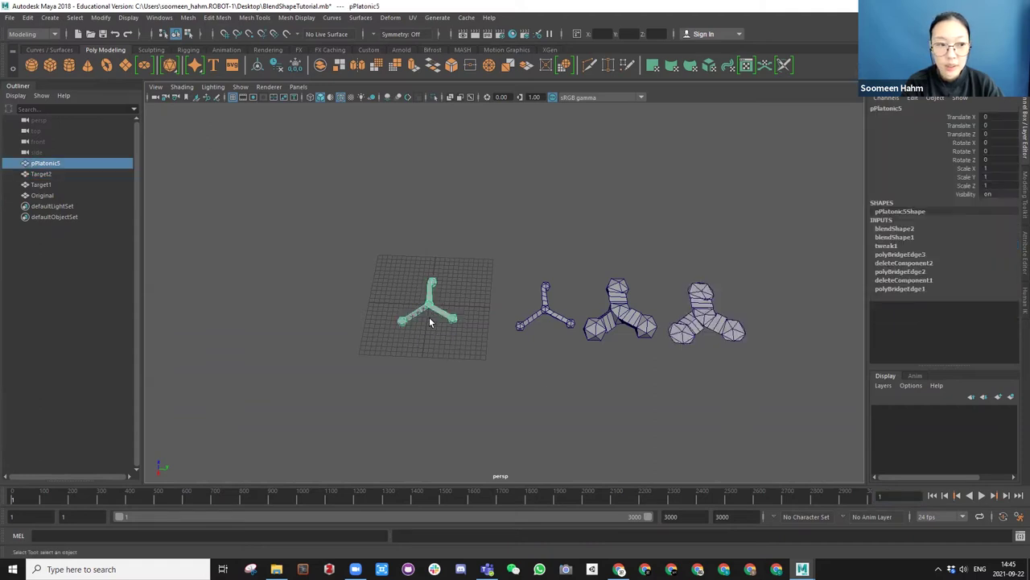
left_click(892, 237)
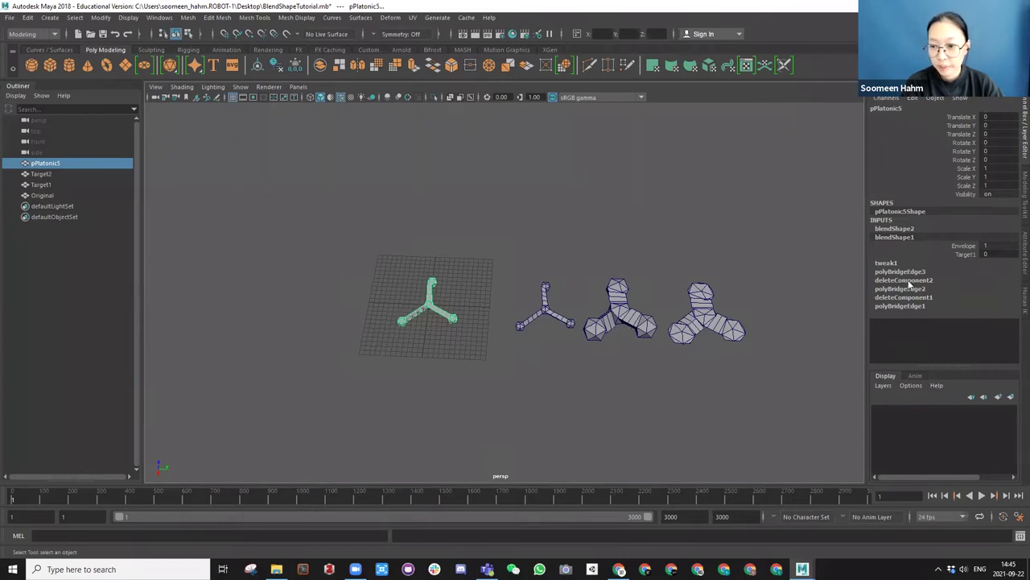
left_click(965, 254)
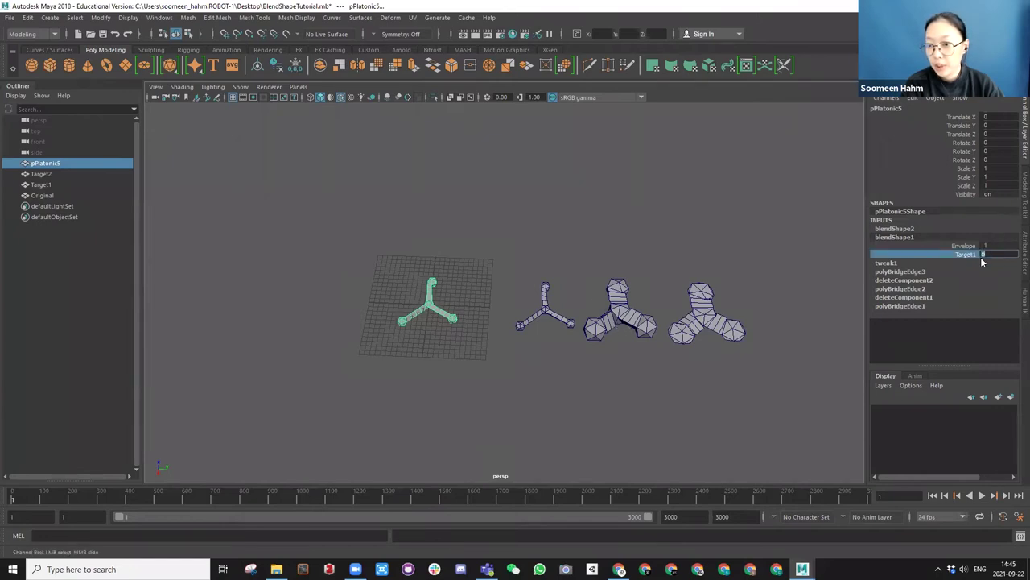
right_click(964, 255)
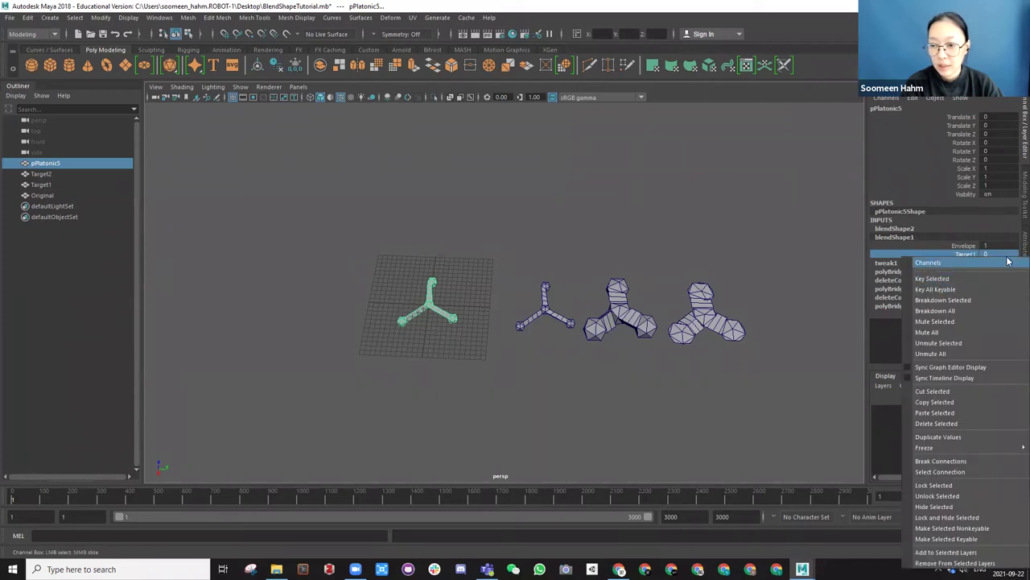
left_click(931, 278)
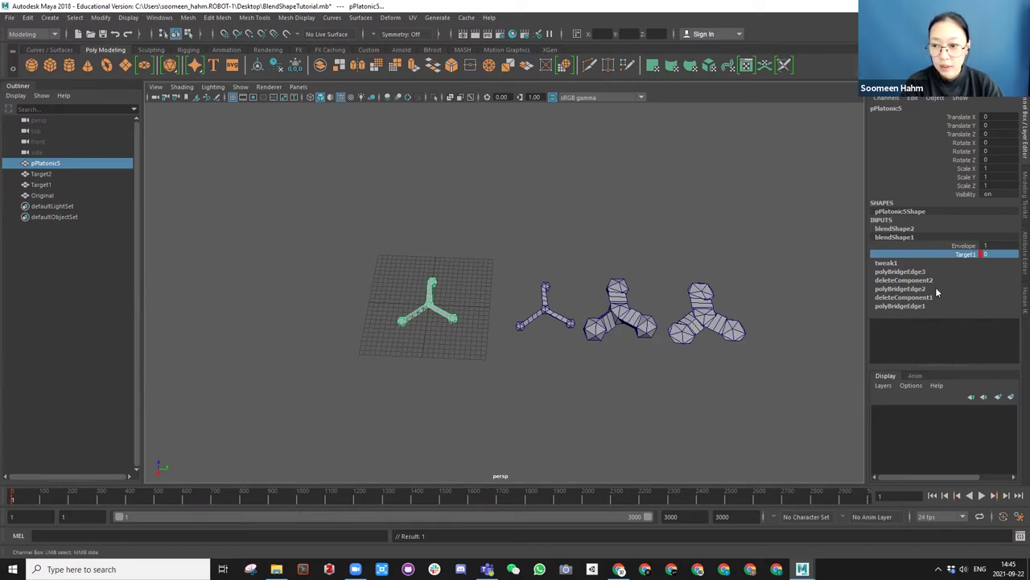
At frame 1500, set pPlatonic5's Target1 weight to 1 and key it.
left_click(441, 499)
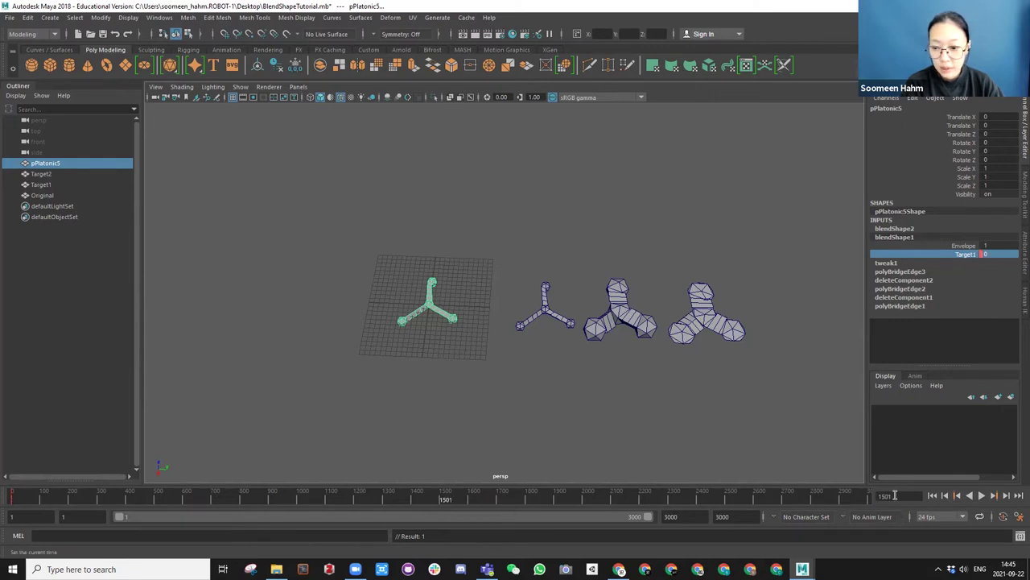
type("0")
key("Return")
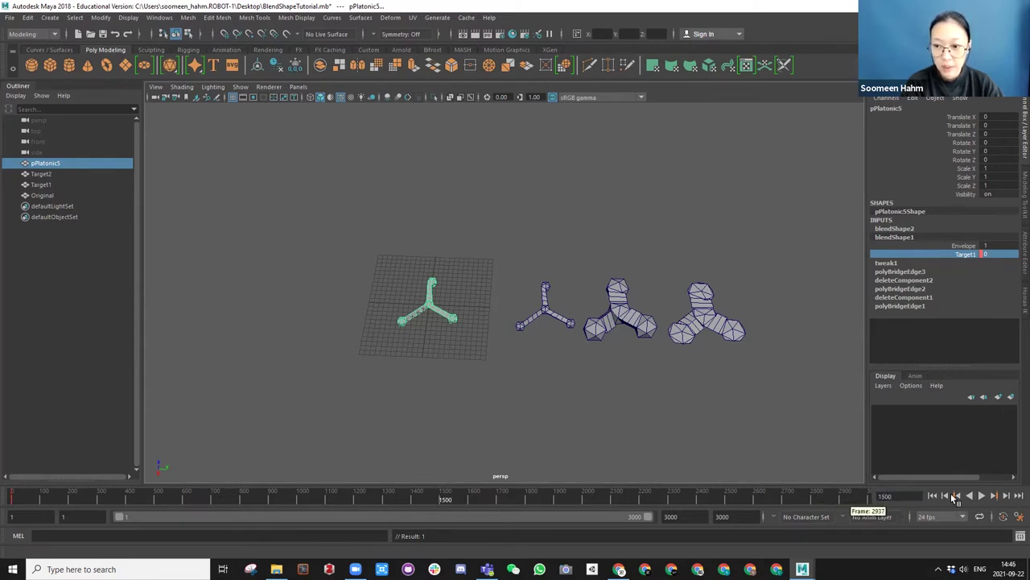
double_click(995, 255)
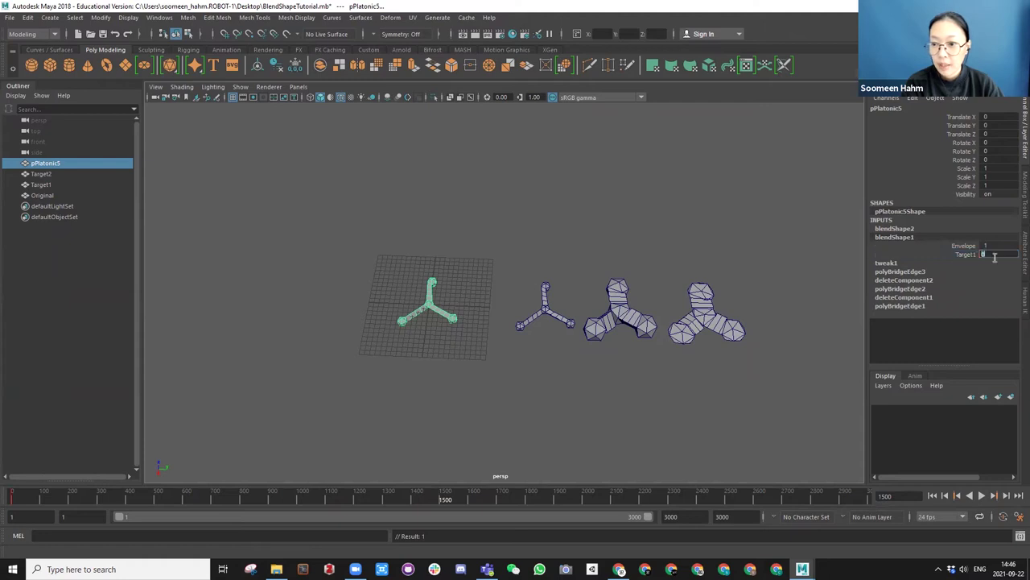
type("1")
key("Return")
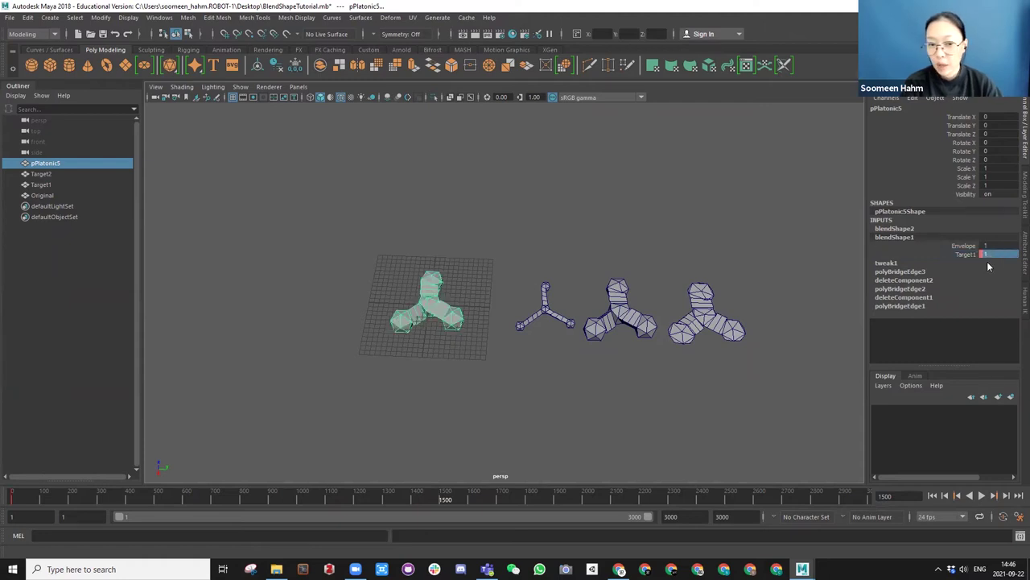
left_click(961, 253)
double_click(986, 256)
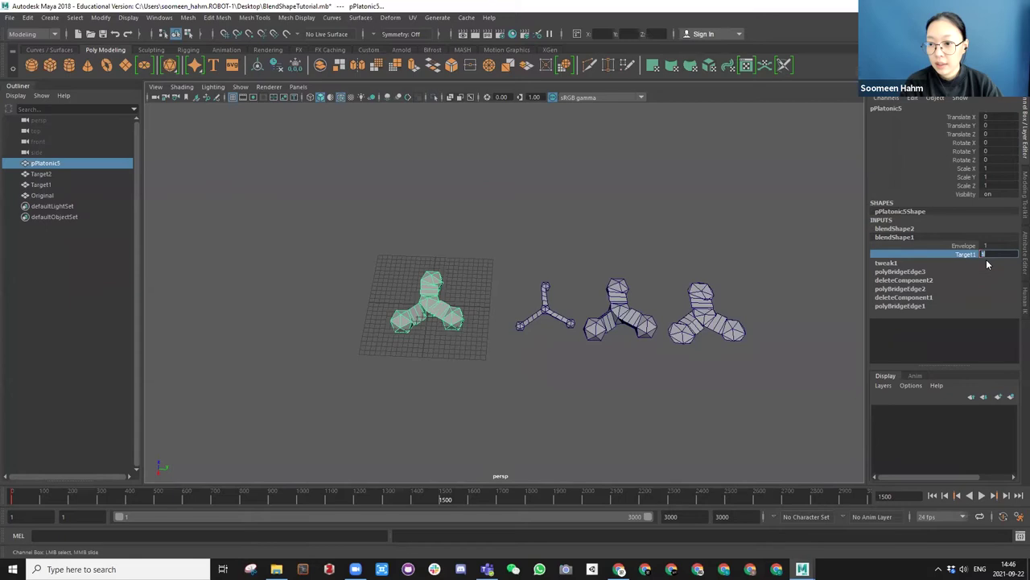
right_click(964, 255)
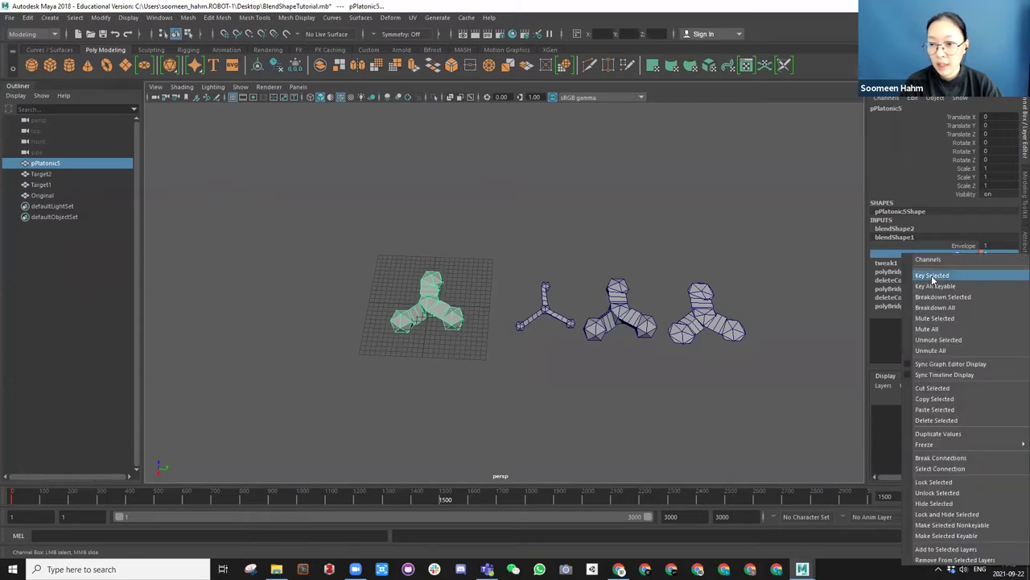
left_click(932, 277)
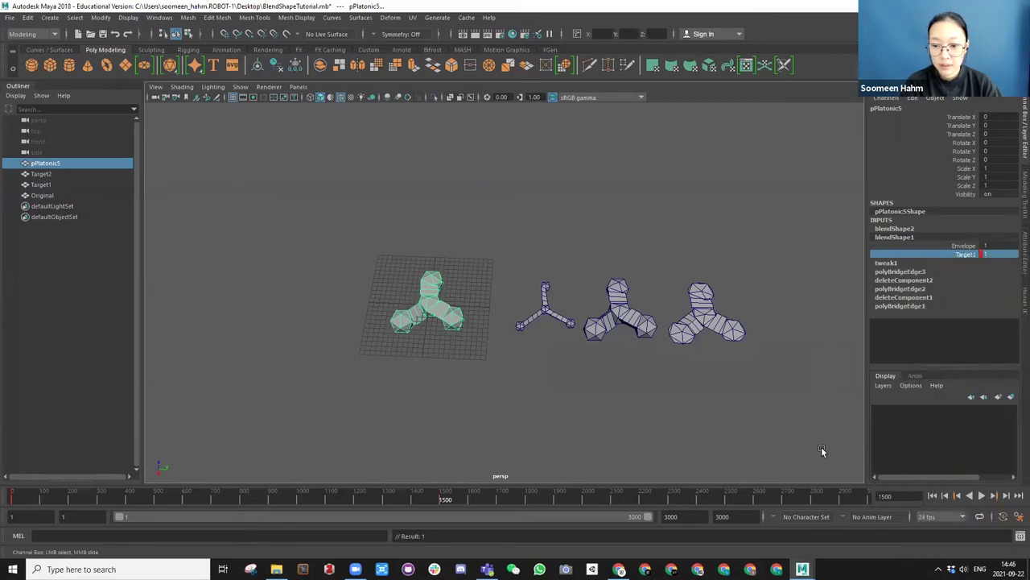
Play the animation from the start to check the Target1 morph on pPlatonic5, and stop playback.
left_click(932, 496)
left_click(981, 497)
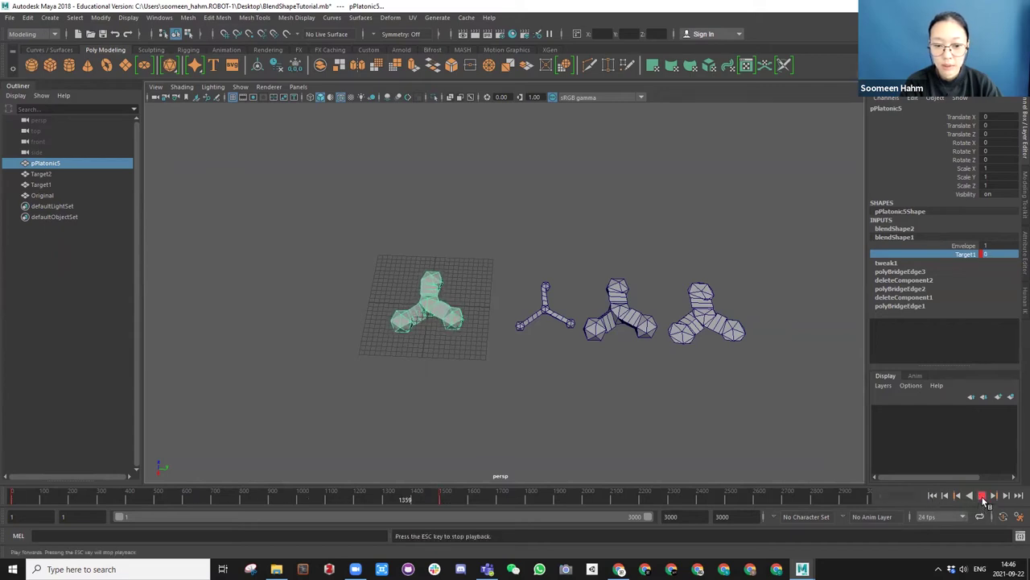
left_click(982, 497)
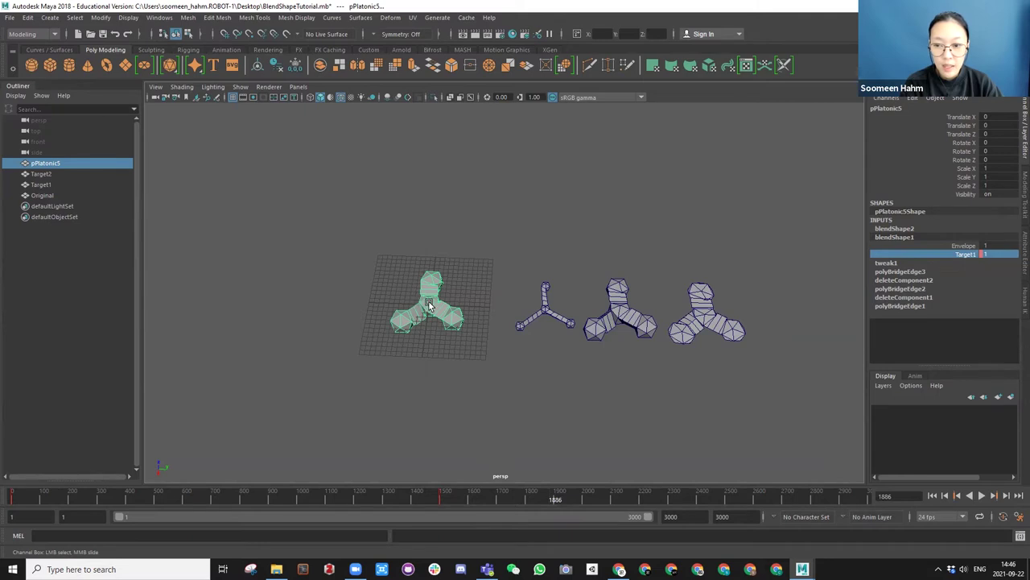
Select pPlatonic5 and move the current time to frame 1500.
left_click(702, 286)
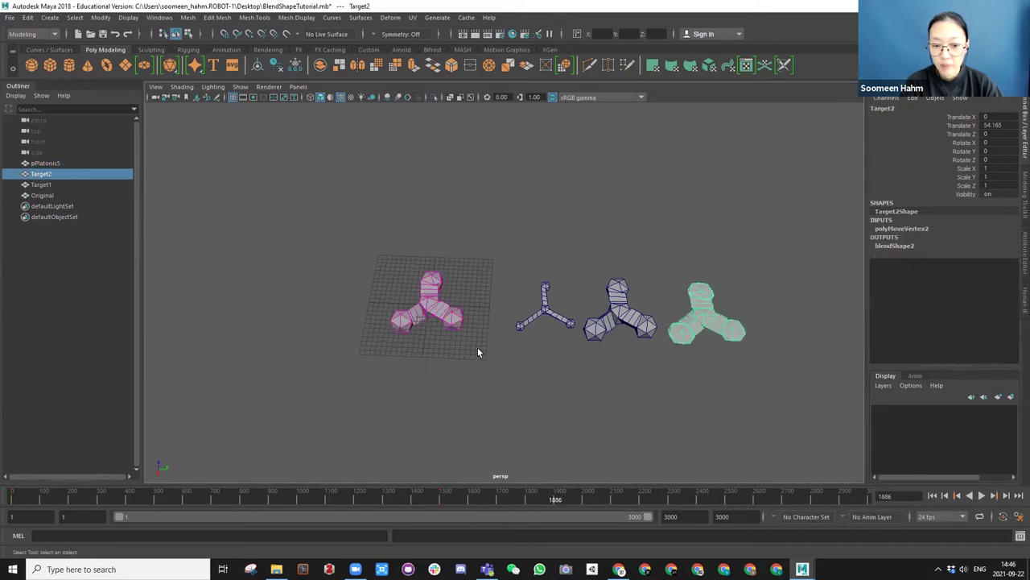
left_click(439, 305)
left_click_drag(552, 497, 449, 497)
left_click(889, 495)
type("150")
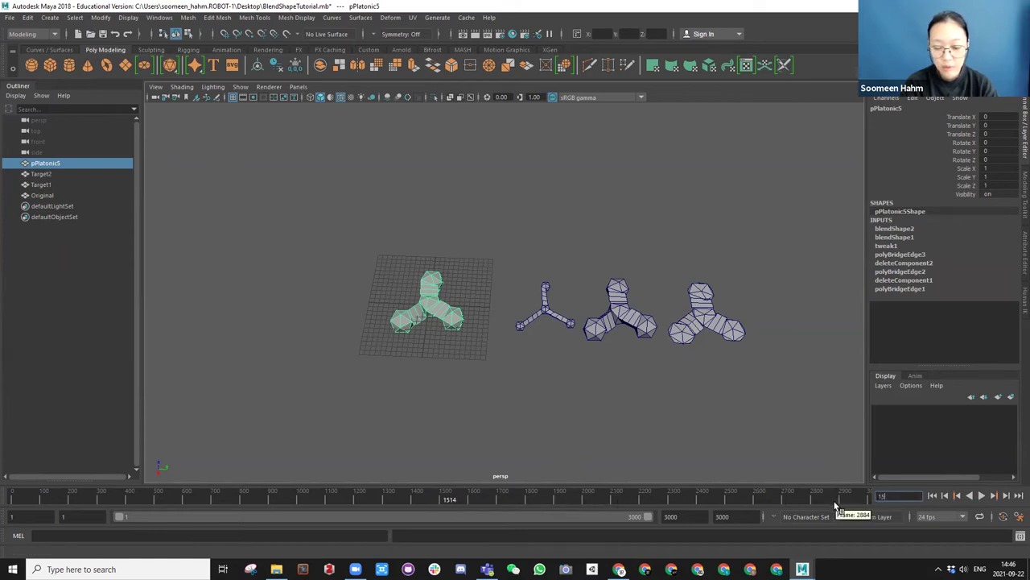
key("Return")
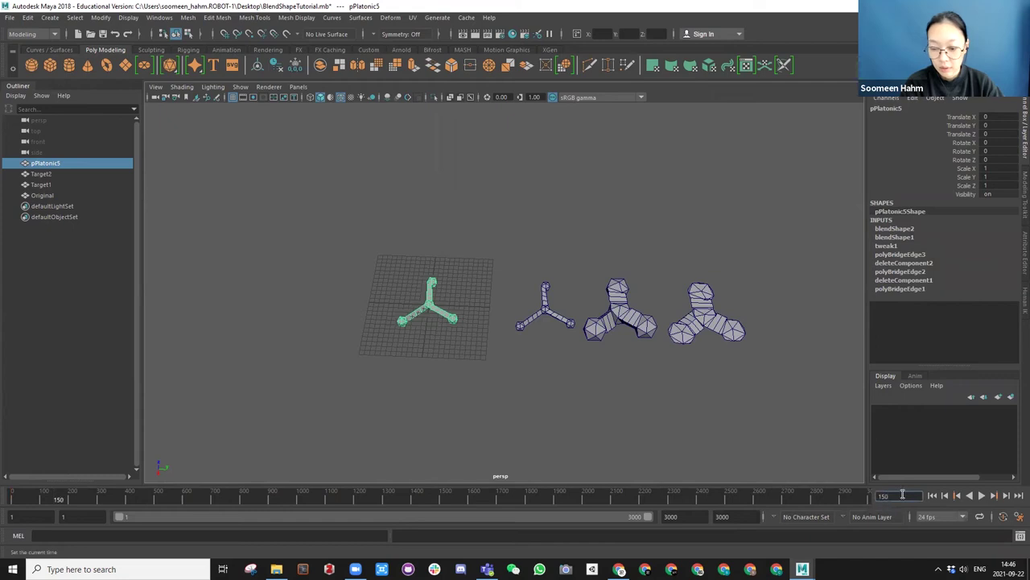
type("0")
key("Return")
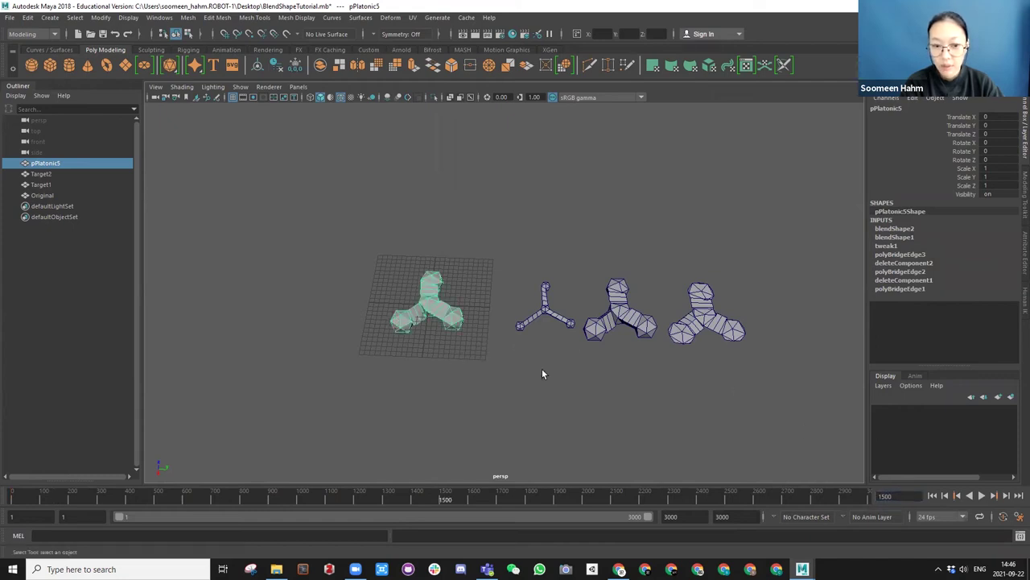
Key the Target2 weight of blendShape2 on pPlatonic5 at 0 on the current frame.
left_click(894, 229)
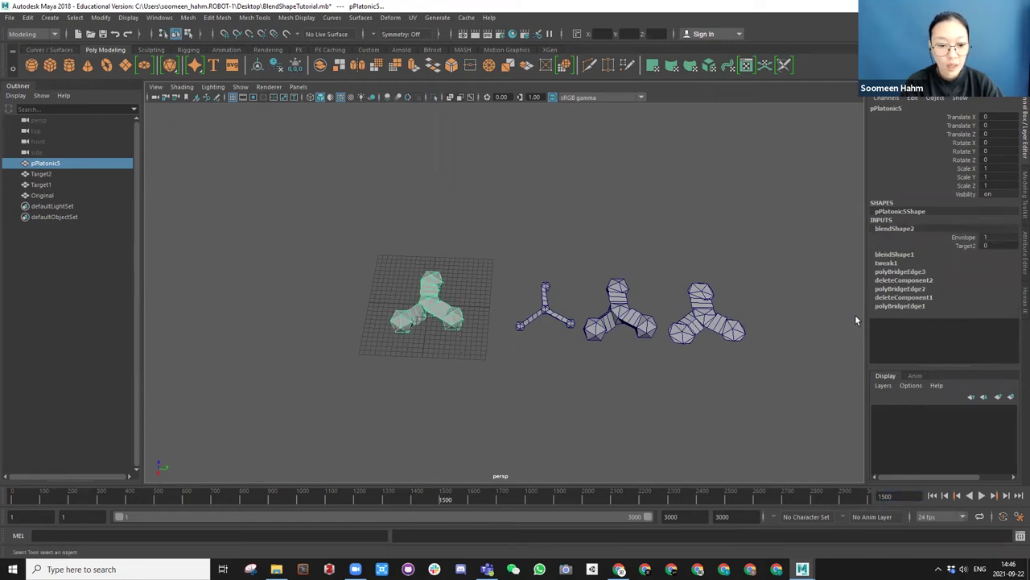
left_click(421, 313)
left_click(419, 313)
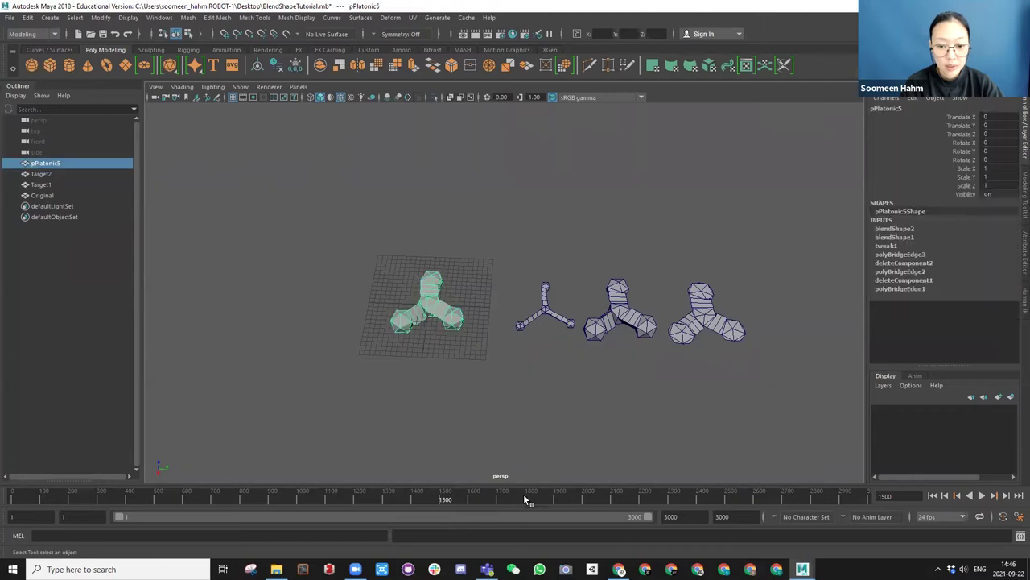
left_click(893, 230)
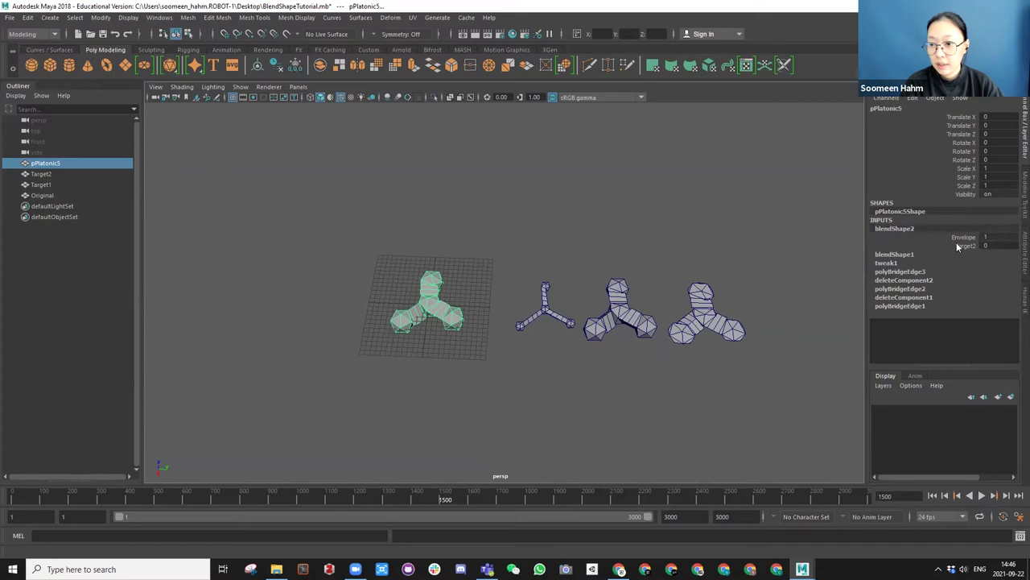
left_click(962, 246)
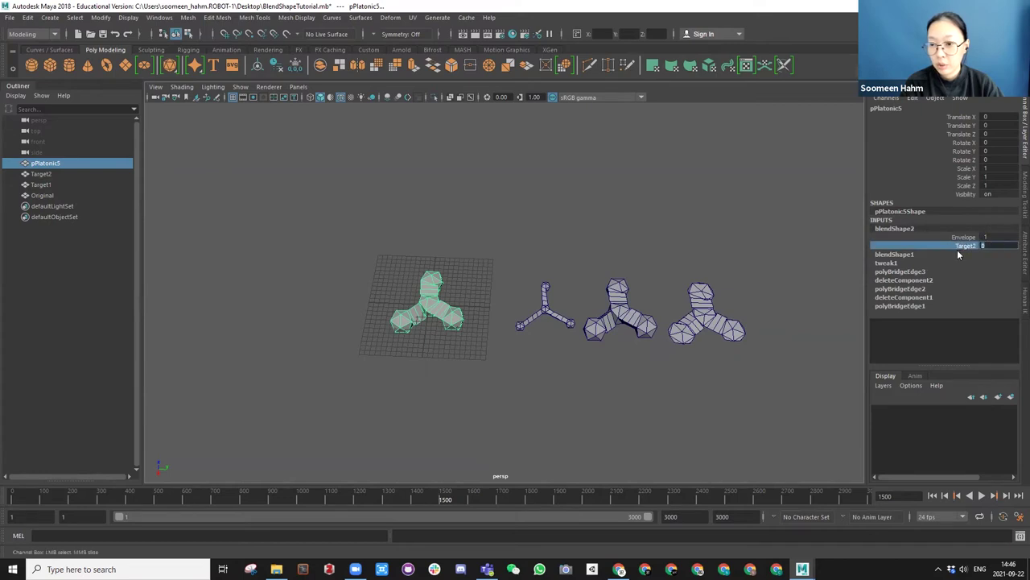
right_click(955, 243)
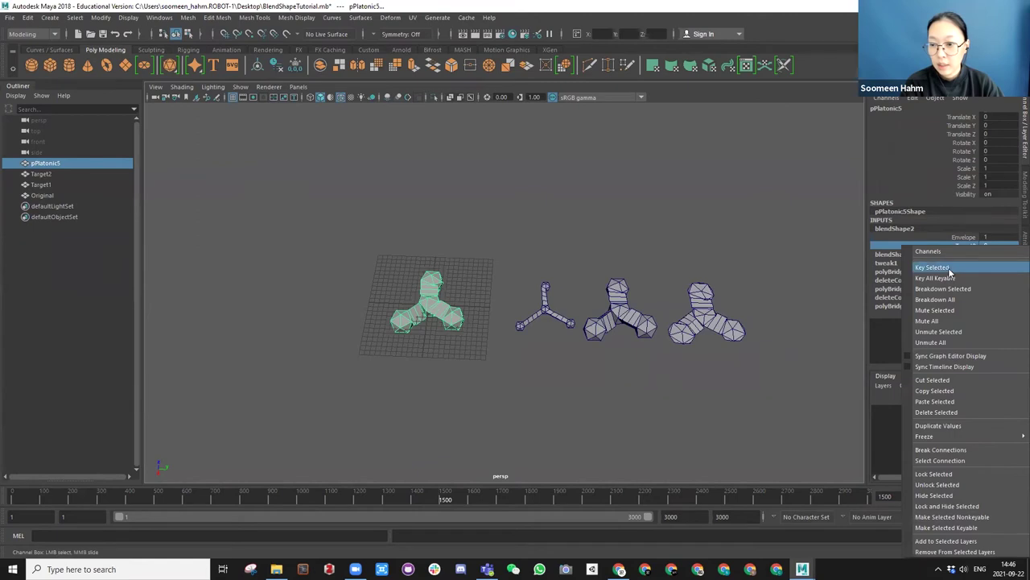
left_click(950, 270)
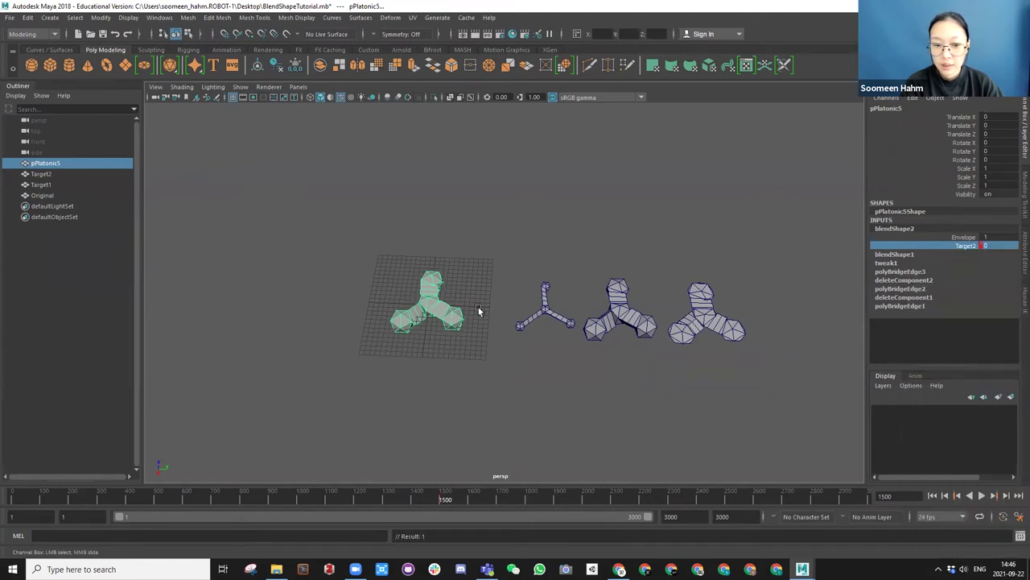
At frame 3000, set pPlatonic5's Target2 weight on blendShape2 to 1 and key it.
left_click(897, 497)
type("3")
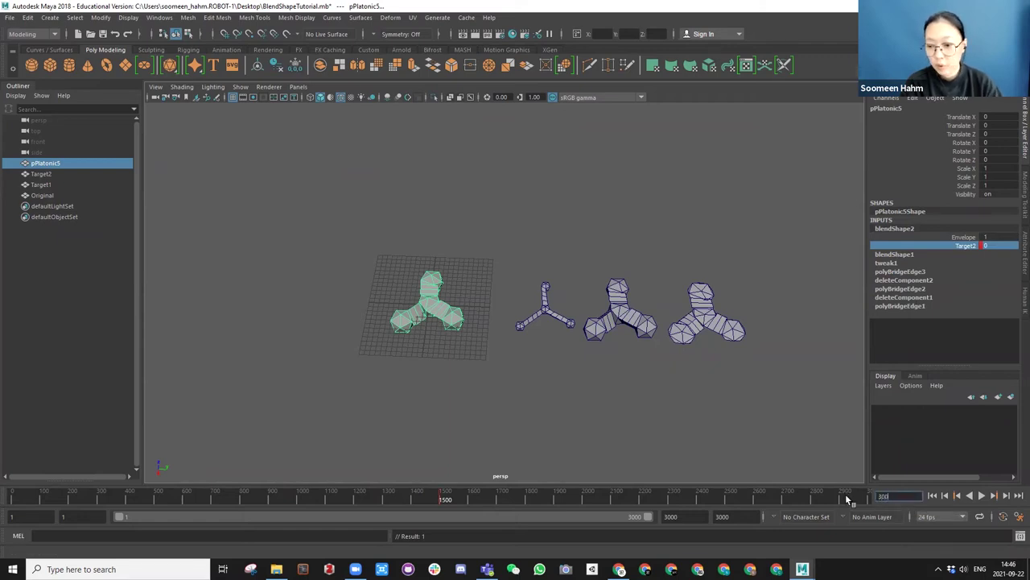
type("00")
key("Return")
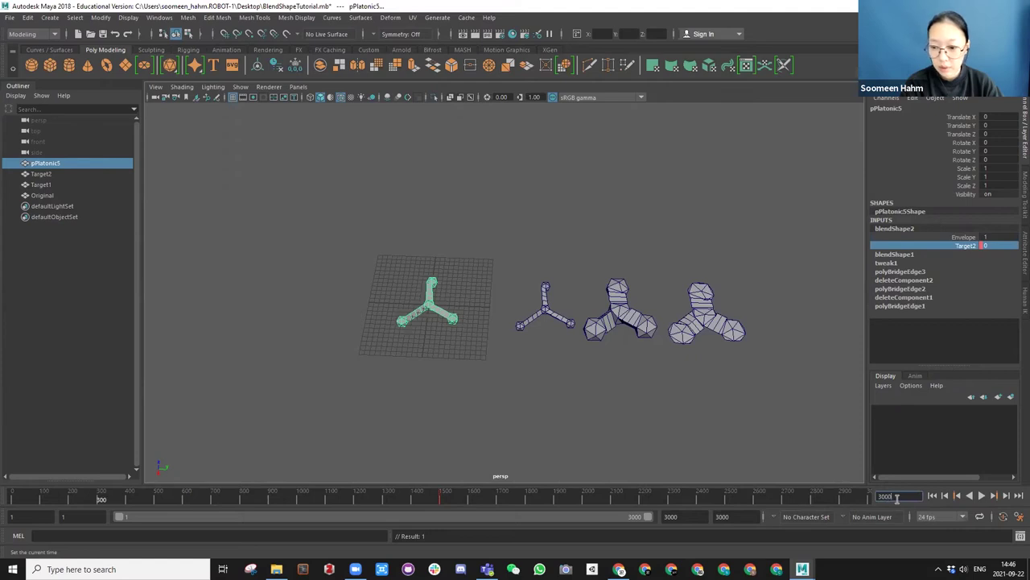
type("0")
key("Return")
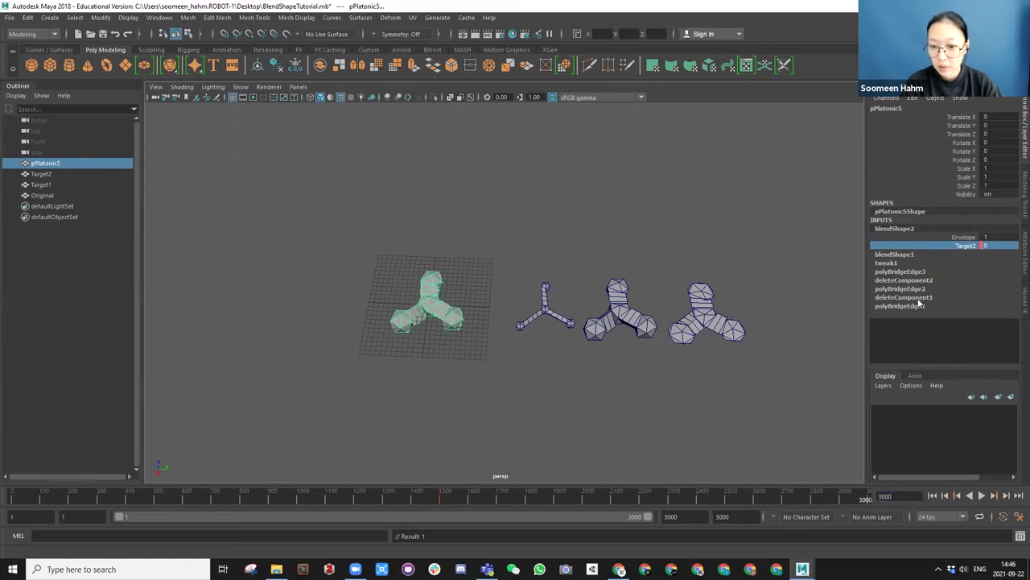
double_click(988, 245)
type("1")
key("Return")
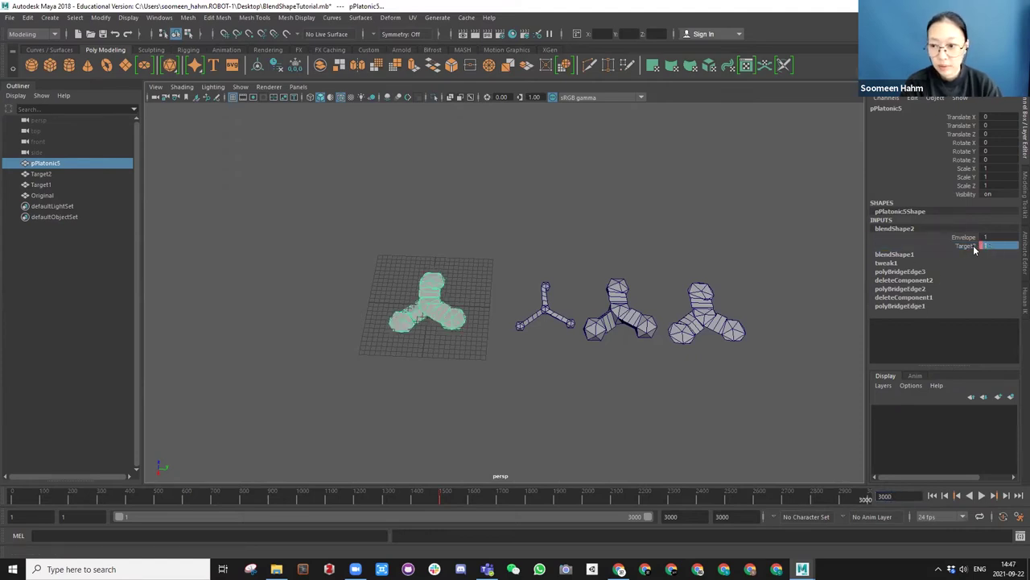
left_click(970, 247)
double_click(992, 246)
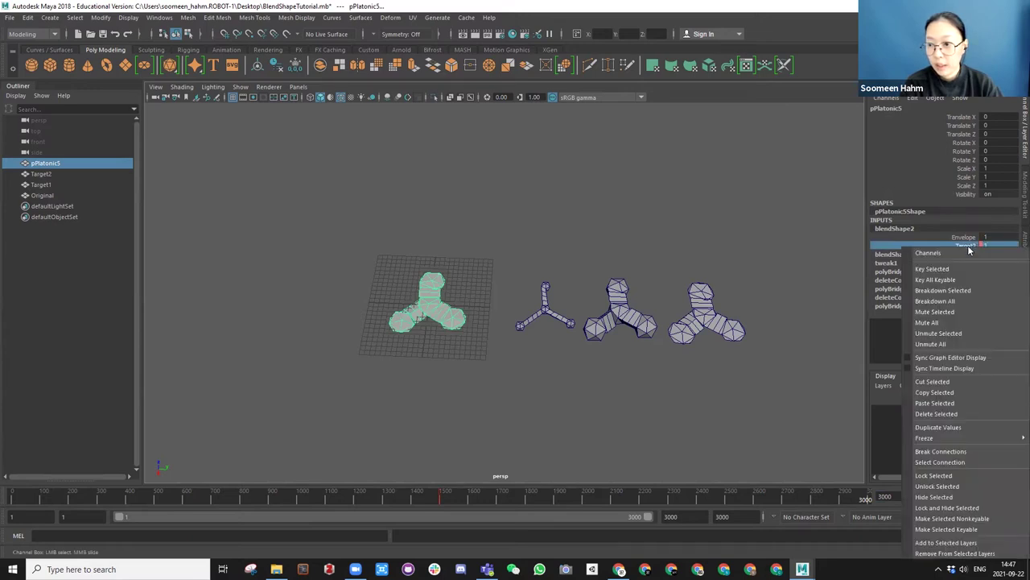
left_click(947, 270)
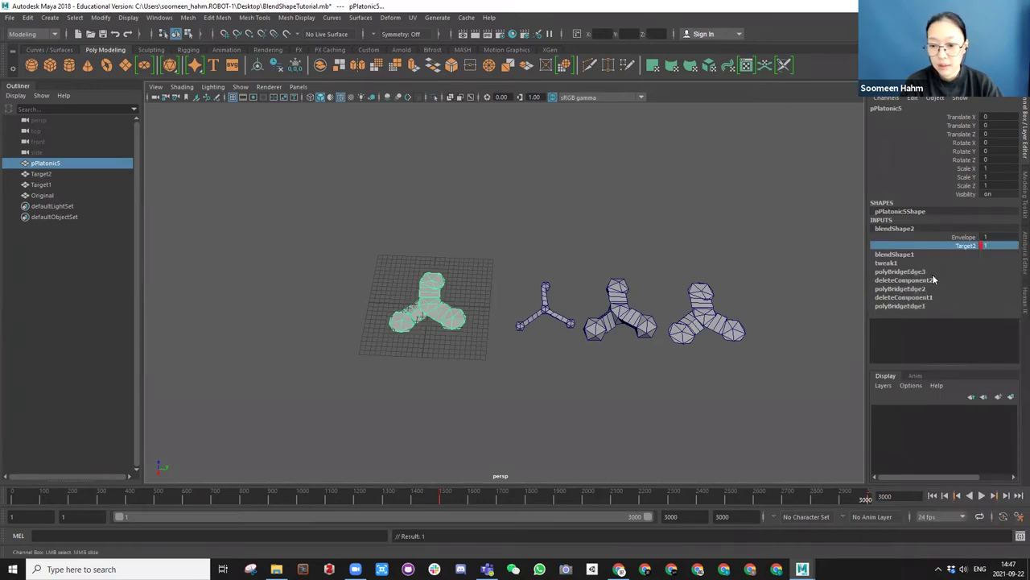
Play the animation from the start to check pPlatonic5's morph through both targets, and stop playback.
left_click(932, 496)
left_click(980, 496)
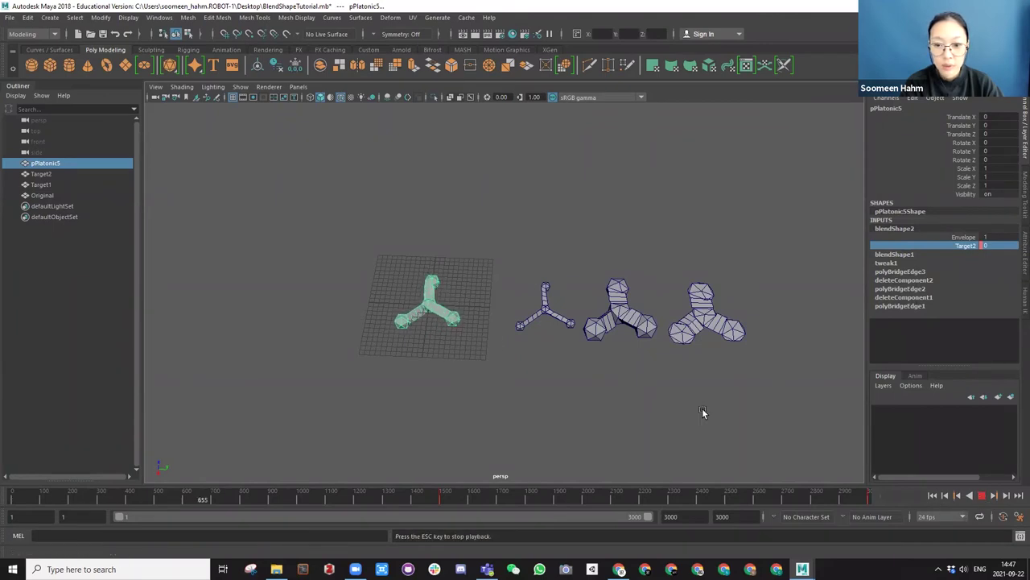
scroll(462, 328, "up", 4)
left_click_drag(433, 339, 432, 299, "alt")
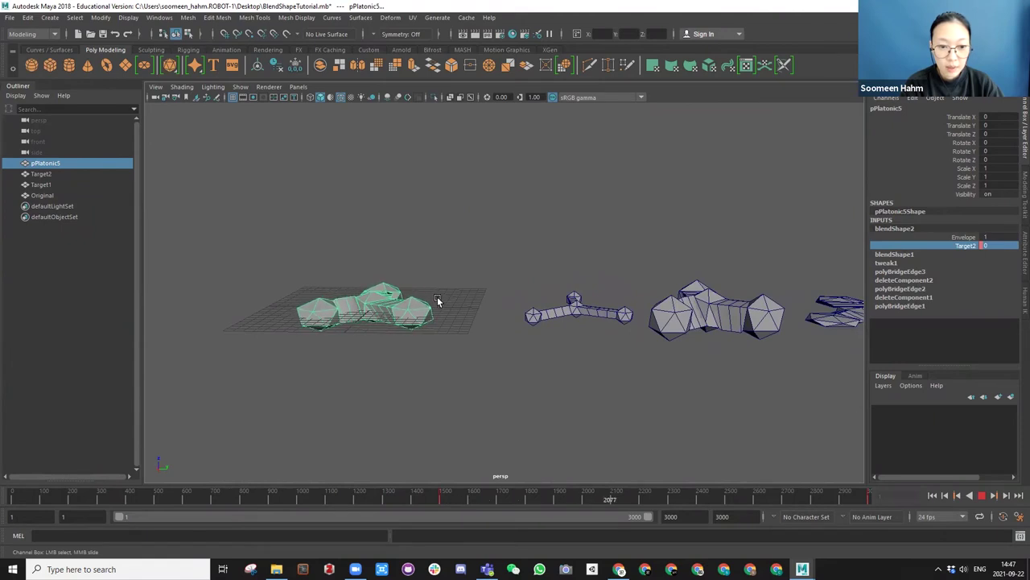
left_click(982, 497)
left_click_drag(499, 317, 483, 339, "alt")
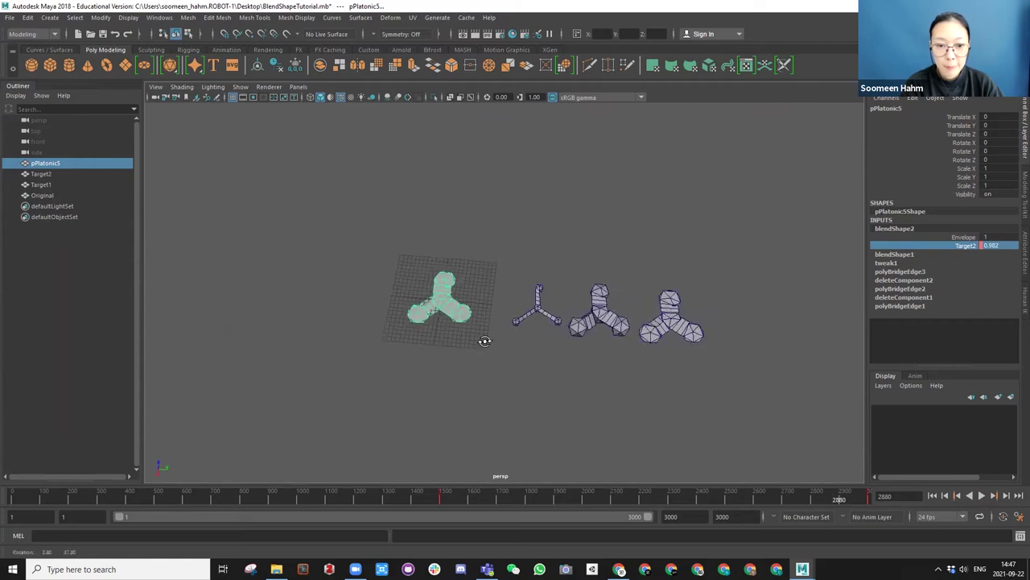
right_click_drag(469, 334, 653, 337, "alt")
Save the scene and select the Original, Target1 and Target2 meshes together for moving.
key("ctrl+s")
right_click_drag(607, 306, 547, 311, "alt")
middle_click_drag(668, 298, 587, 303, "alt")
left_click_drag(688, 365, 490, 274)
scroll(491, 274, "down", 2)
key("w")
right_click_drag(507, 295, 556, 327, "alt")
left_click_drag(556, 327, 553, 298, "alt")
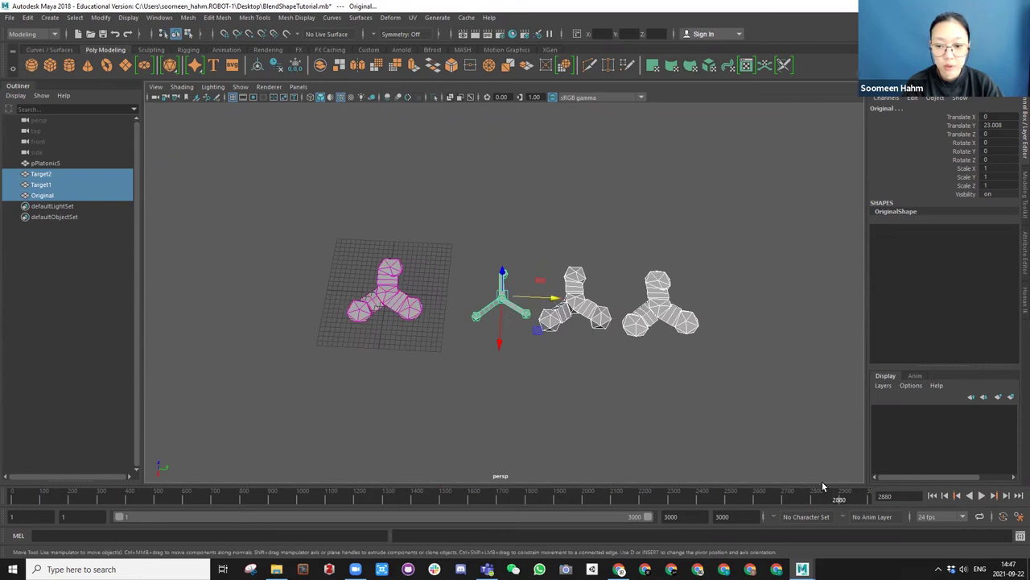
Return the current time to frame 1 and clear the mesh selection.
left_click_drag(842, 499, 7, 492)
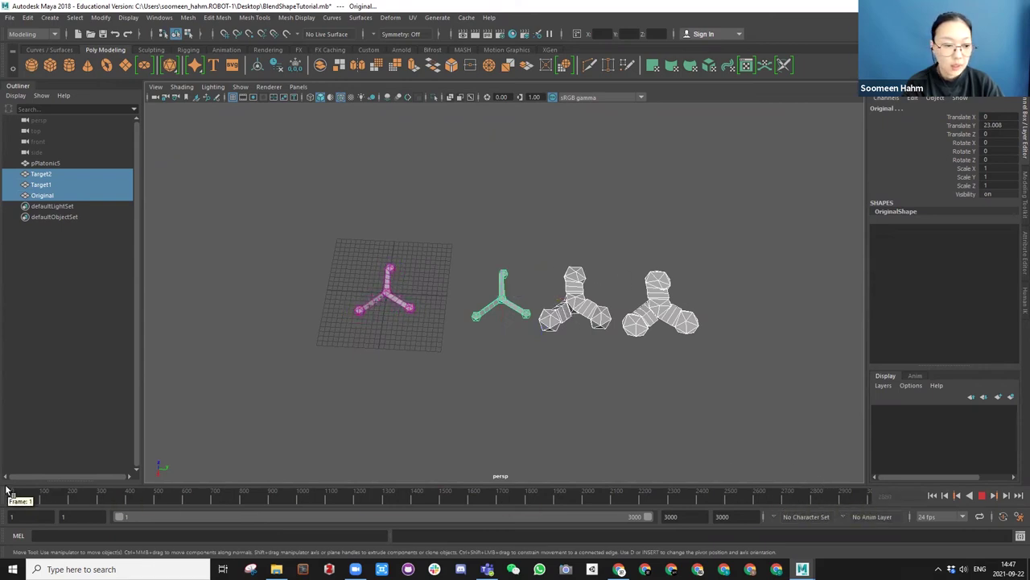
middle_click_drag(421, 345, 506, 347, "alt")
left_click(474, 338)
right_click_drag(473, 337, 402, 258, "alt")
scroll(483, 253, "up", 5)
middle_click_drag(486, 256, 538, 244, "alt")
left_click_drag(538, 244, 527, 285, "alt")
middle_click_drag(528, 285, 471, 312, "alt")
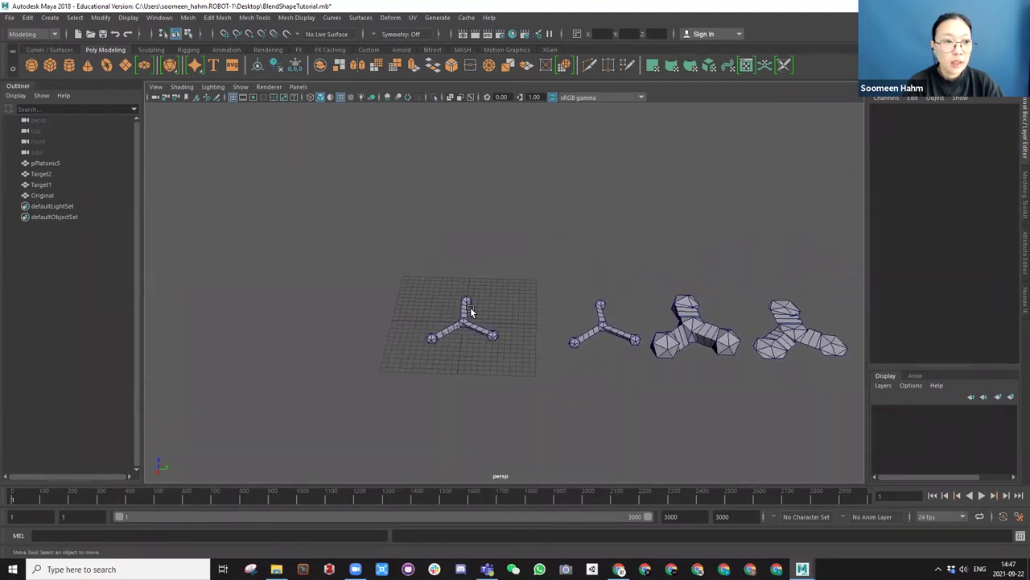
left_click(39, 49)
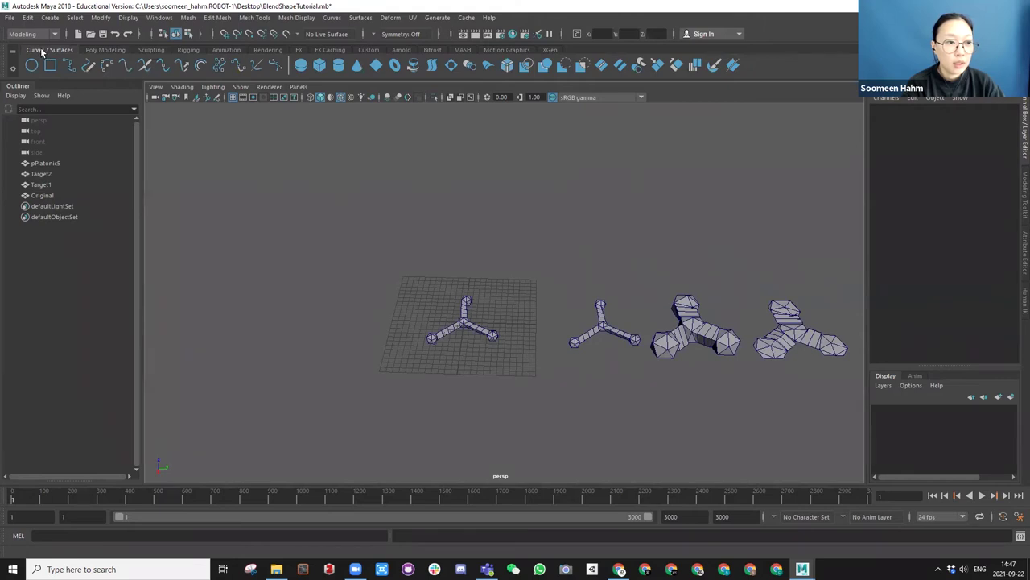
left_click(70, 67)
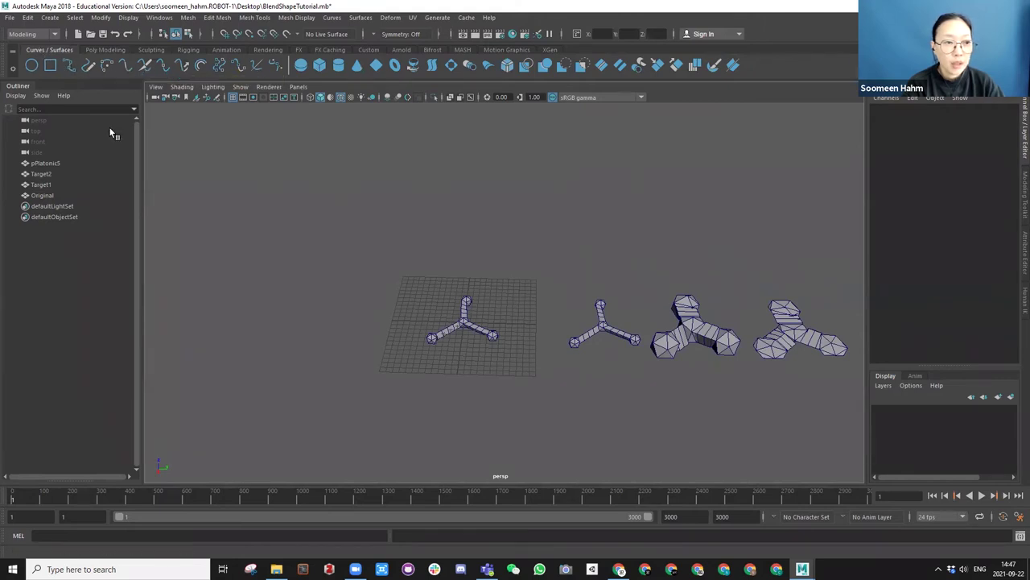
scroll(469, 315, "down", 3)
left_click_drag(455, 329, 453, 365, "alt")
left_click(442, 333)
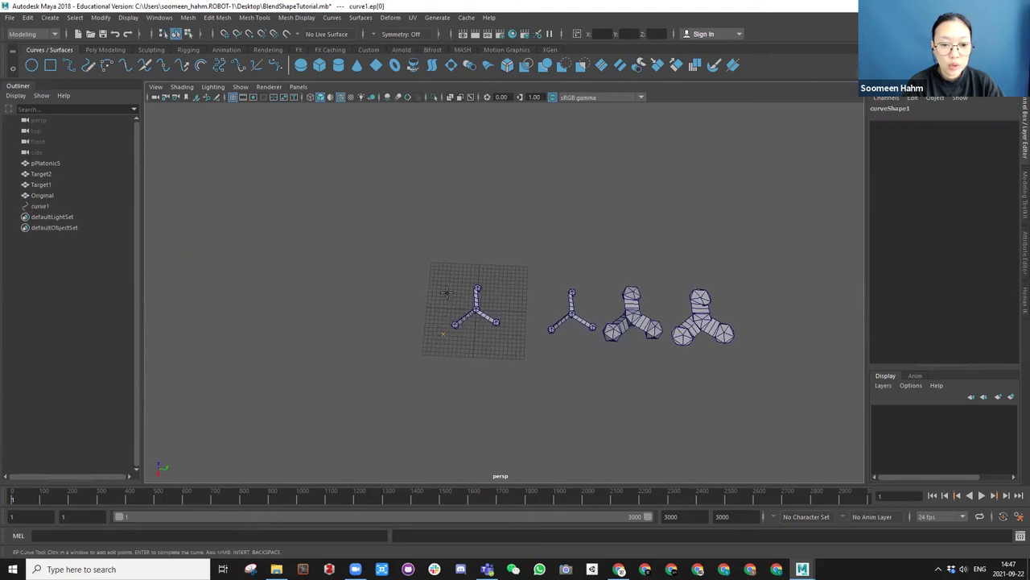
key("ctrl+z")
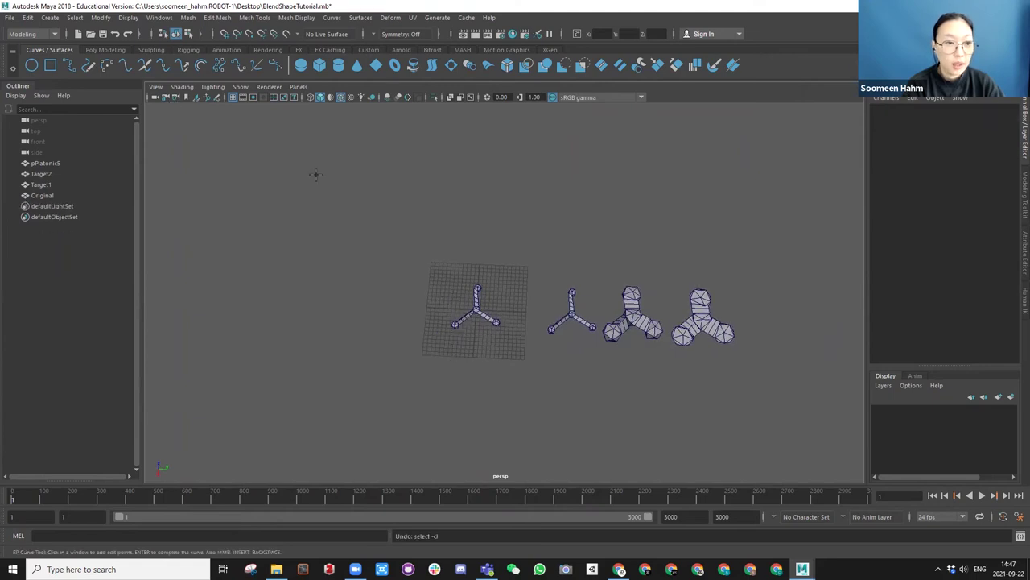
Switch the viewport to the orthographic side view, leaving free space above pPlatonic5 for drawing.
scroll(480, 281, "down", 3)
mouse_move(483, 326)
left_mouse_down("alt")
mouse_move(485, 288)
mouse_move(490, 319)
left_mouse_up("alt")
key("space")
scroll(481, 308, "down", 5)
middle_click_drag(500, 265, 475, 292, "alt")
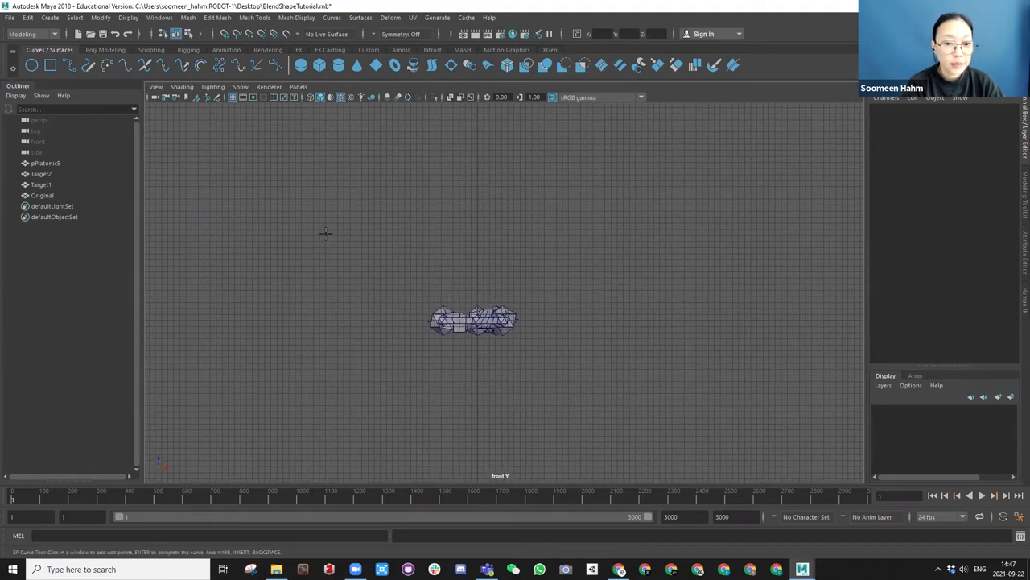
key("space")
left_click_drag(408, 265, 440, 262)
scroll(473, 267, "down", 8)
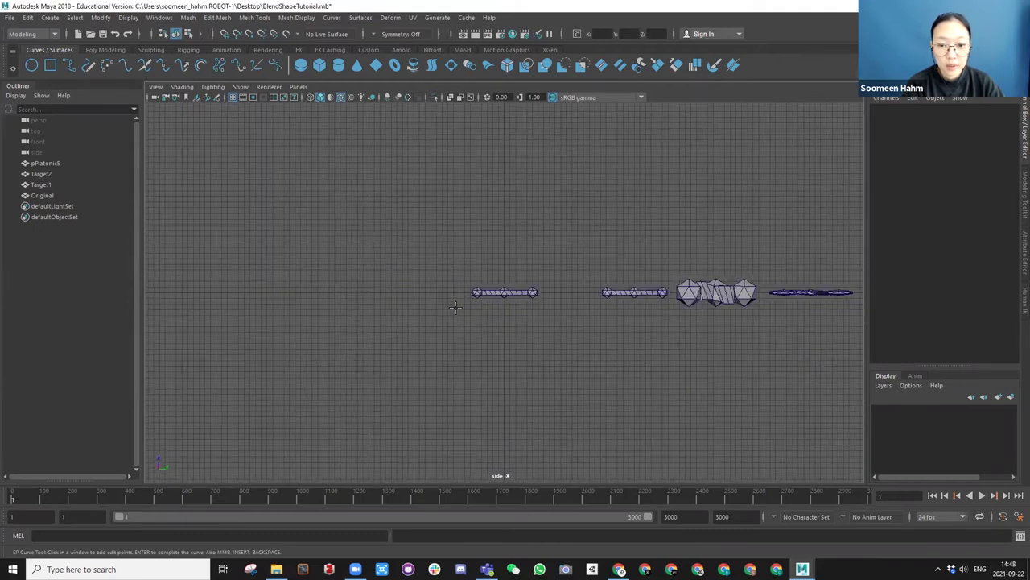
scroll(478, 263, "up", 3)
middle_click_drag(478, 262, 352, 317, "alt")
scroll(437, 380, "down", 5)
Draw an EP curve from pPlatonic5's centre, rising in a wide loop and coming down between pPlatonic5 and the Original mesh.
left_click(69, 68)
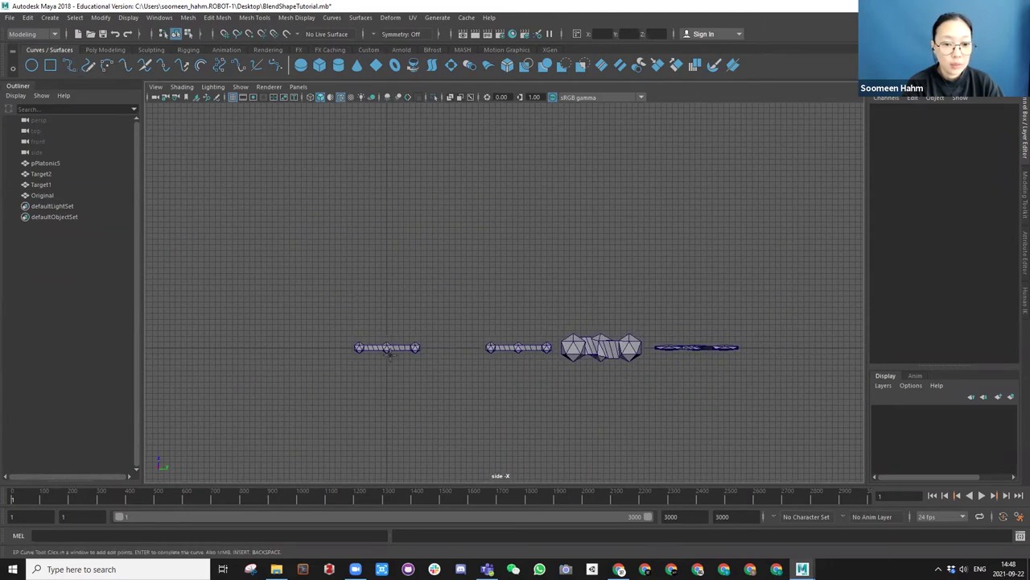
scroll(391, 355, "down", 2)
left_click(412, 330)
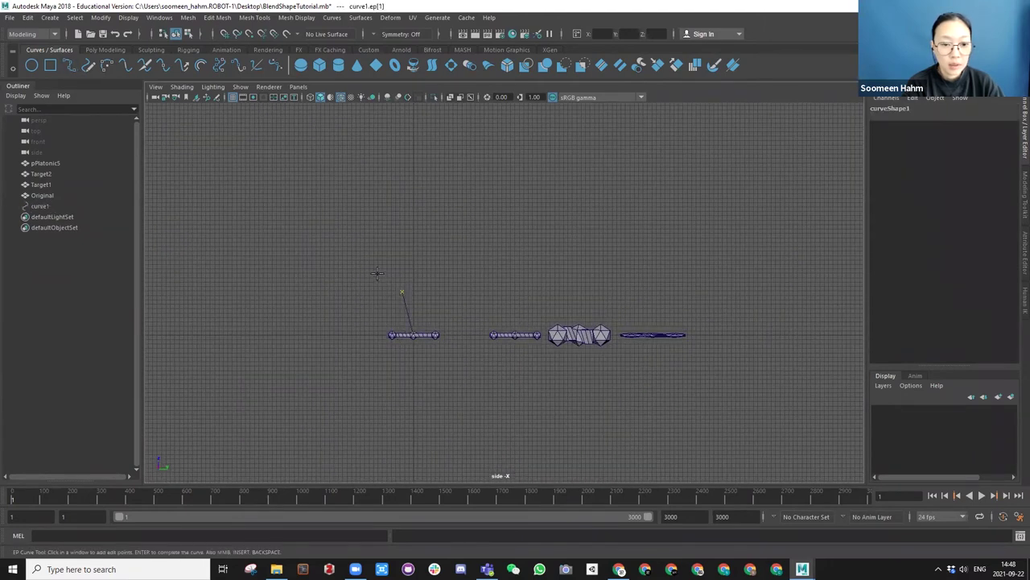
left_click(334, 194)
left_click(338, 159)
left_click(371, 152)
left_click(403, 145)
left_click(429, 139)
left_click(522, 159)
left_click(509, 218)
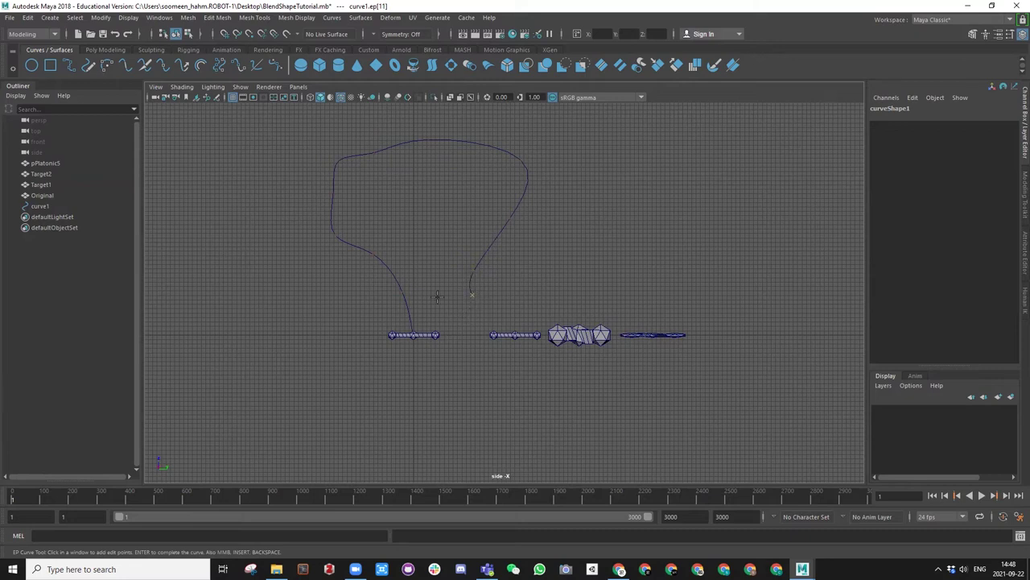
scroll(411, 255, "up", 3)
middle_click_drag(414, 241, 414, 298, "alt")
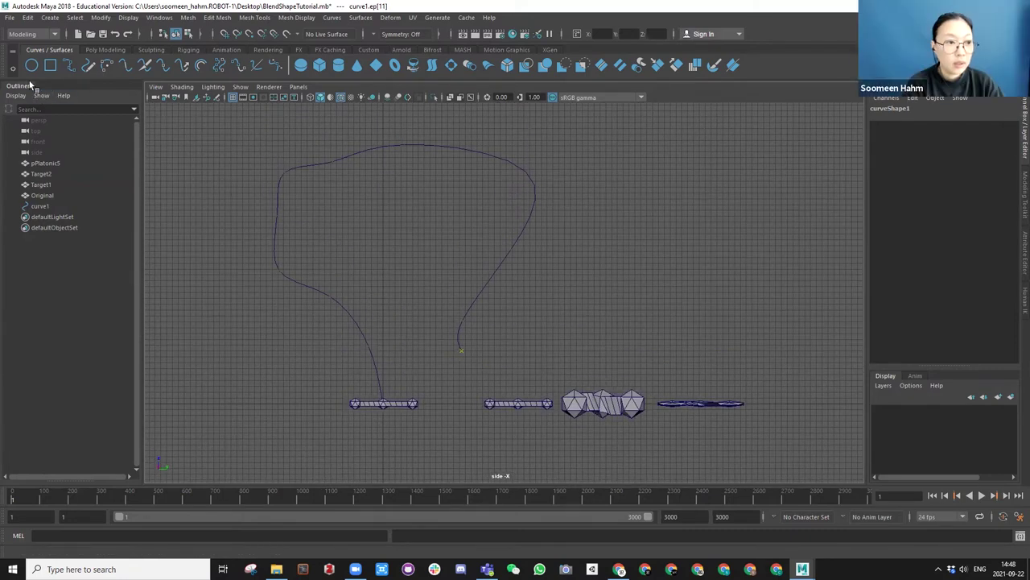
left_click(105, 49)
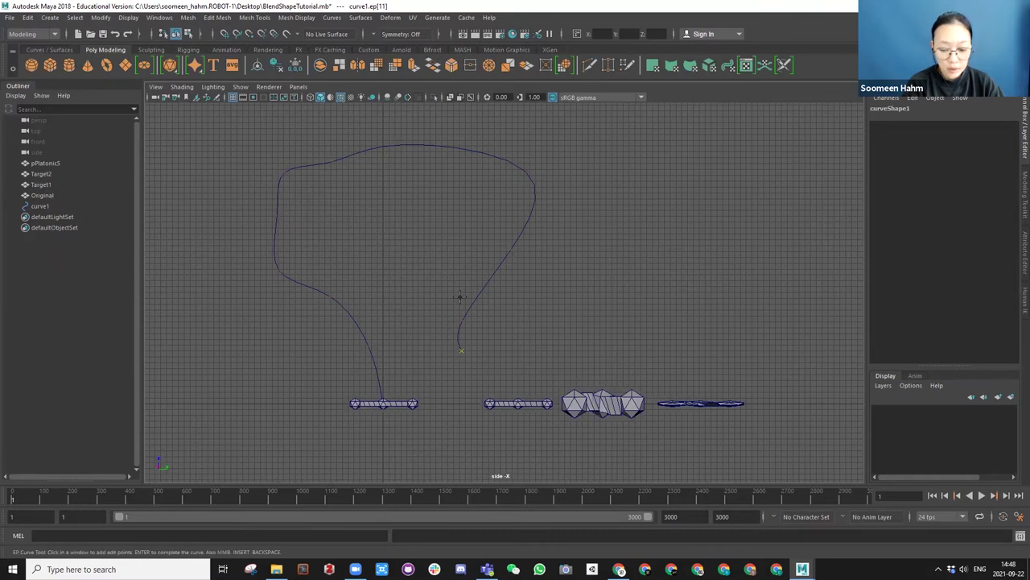
key("w")
Move control vertices on the curve's ascending side and top to round out the loop in the side view.
right_click_drag(277, 207, 246, 219)
left_click_drag(283, 228, 296, 231)
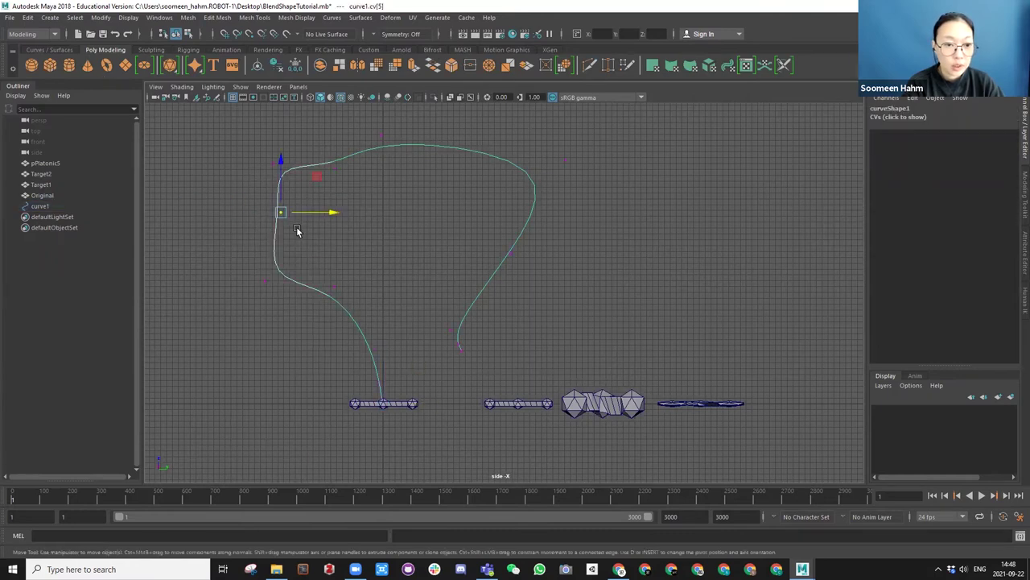
left_click_drag(320, 184, 284, 189)
left_click_drag(298, 152, 351, 192)
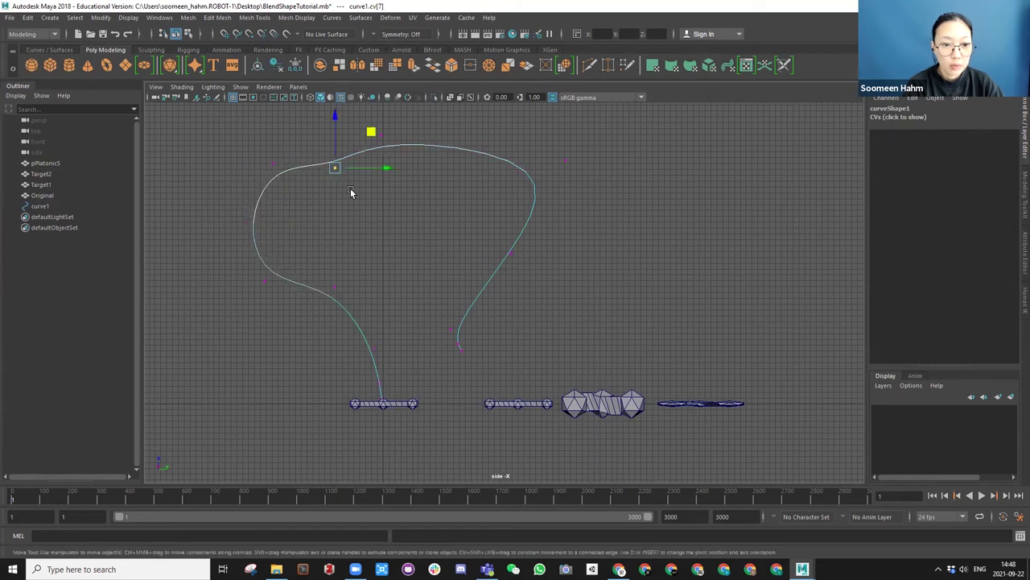
scroll(352, 193, "down", 2)
left_click_drag(374, 146, 430, 189)
left_click_drag(455, 133, 413, 128)
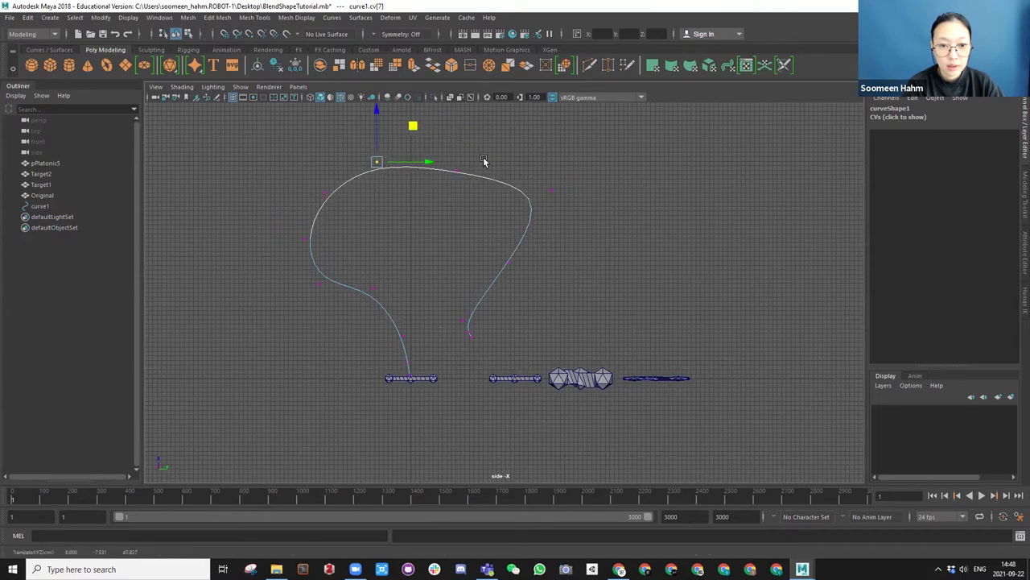
Lower the control vertices at the curve's free end towards the level of the meshes.
scroll(475, 364, "up", 5)
left_click_drag(469, 384, 440, 361)
middle_click_drag(480, 333, 467, 368)
left_click_drag(435, 359, 476, 342)
left_click_drag(417, 273, 488, 418)
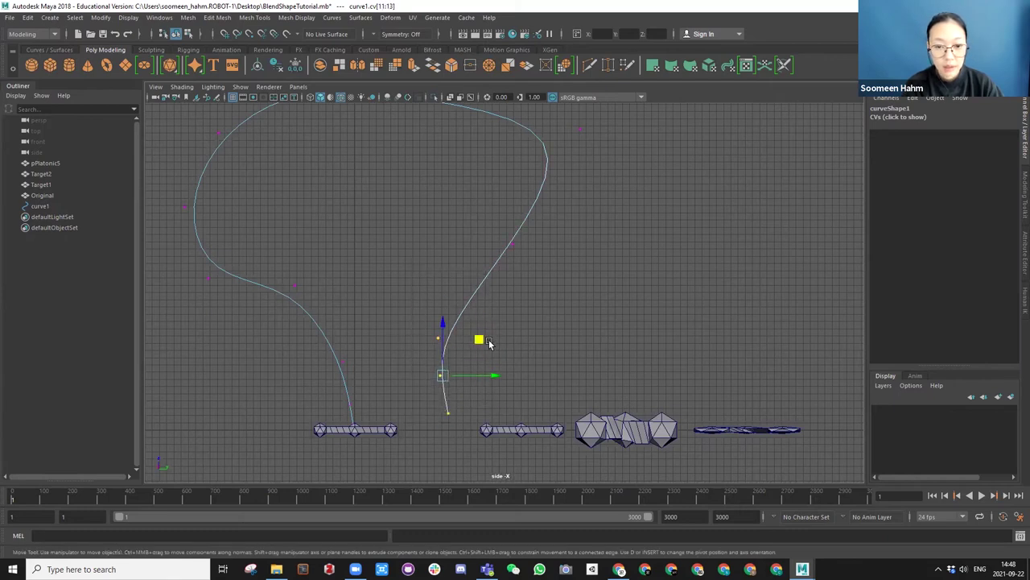
left_click_drag(485, 338, 504, 333)
In the perspective view, pull the upper bend on the curve's descending side out of the curve's plane.
key("space")
mouse_move(503, 296)
left_mouse_down()
mouse_move(500, 269)
mouse_move(414, 288)
mouse_move(506, 299)
mouse_move(501, 279)
left_mouse_up()
scroll(506, 299, "up", 3)
left_click_drag(442, 297, 393, 301)
left_click_drag(451, 216, 523, 211, "alt")
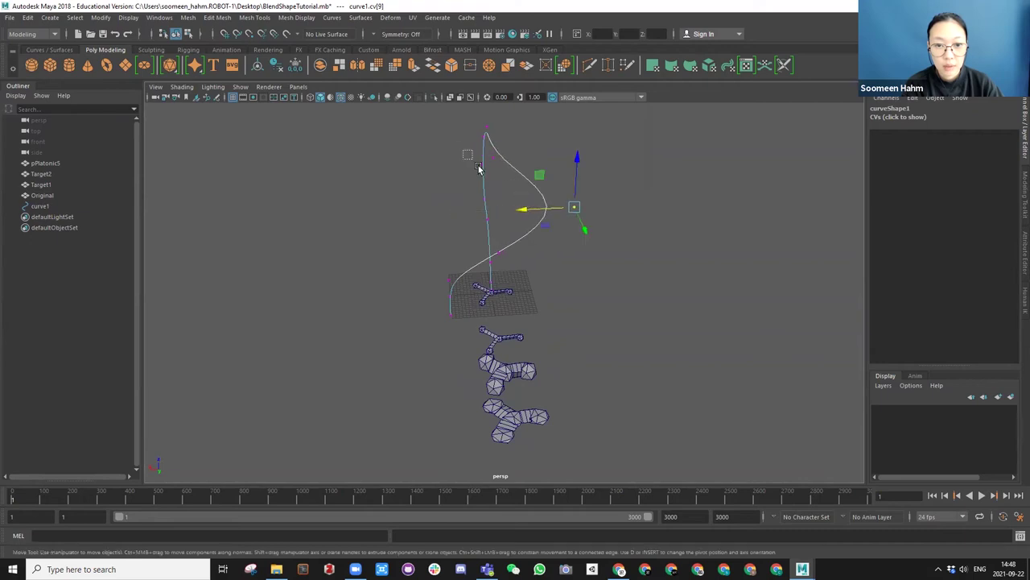
Offset more control vertices near the curve's top and ascending side to form a three-dimensional loop, and return to object mode.
left_click_drag(483, 179, 389, 186)
left_click(483, 138)
left_click_drag(420, 142, 369, 154)
left_click_drag(472, 207, 506, 232, "alt")
left_click_drag(448, 218, 487, 218)
left_click_drag(482, 142, 506, 157)
left_click_drag(439, 149, 490, 150)
left_click_drag(482, 185, 547, 188, "alt")
left_click_drag(359, 126, 479, 186)
left_click_drag(405, 177, 566, 193, "alt")
right_click_drag(568, 194, 594, 199)
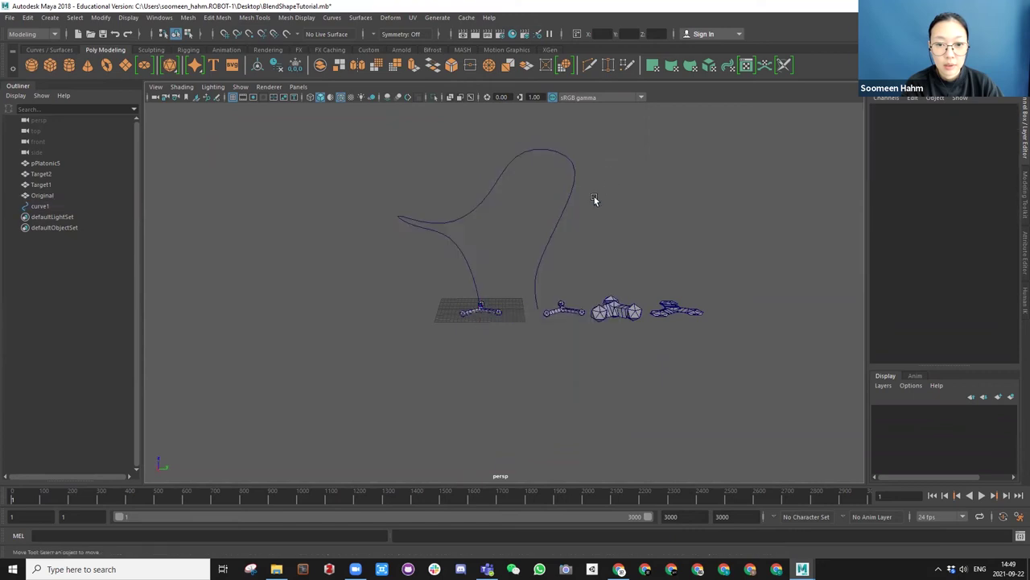
Scale curve1 down uniformly to about 0.633 around its start at pPlatonic5.
left_click(555, 227)
scroll(524, 302, "up", 3)
key("r")
left_click_drag(471, 316, 480, 355)
scroll(480, 307, "up", 3)
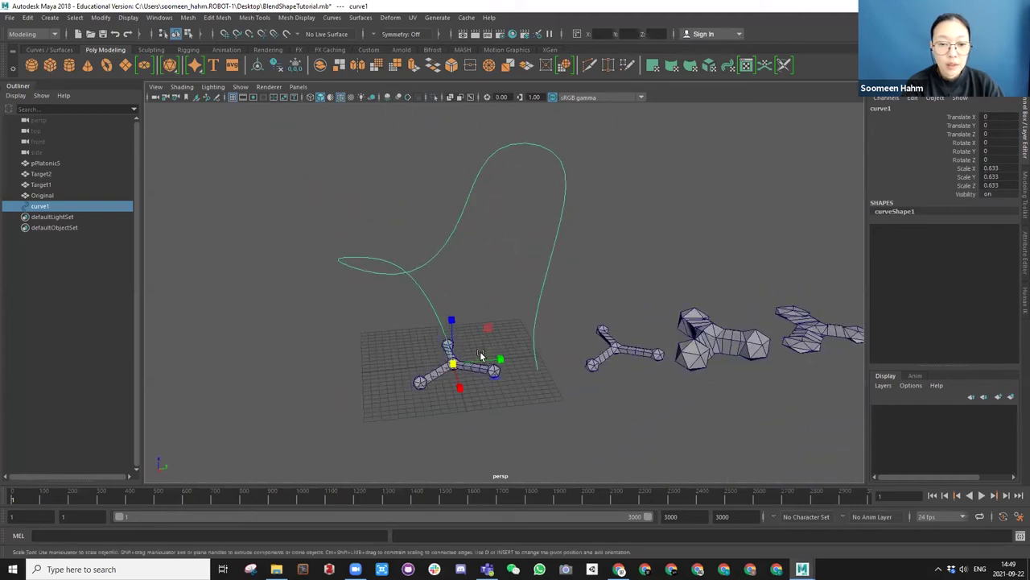
left_click_drag(502, 228, 465, 243, "alt")
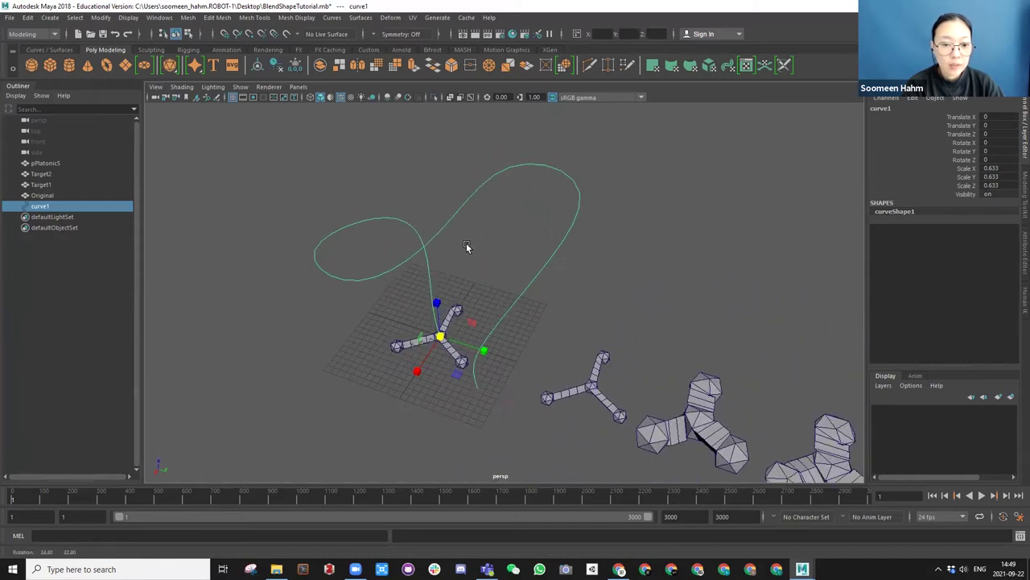
left_click_drag(441, 335, 423, 347, "alt")
Select pPlatonic5 together with curve1 and switch to the Animation menu set.
left_click(443, 351)
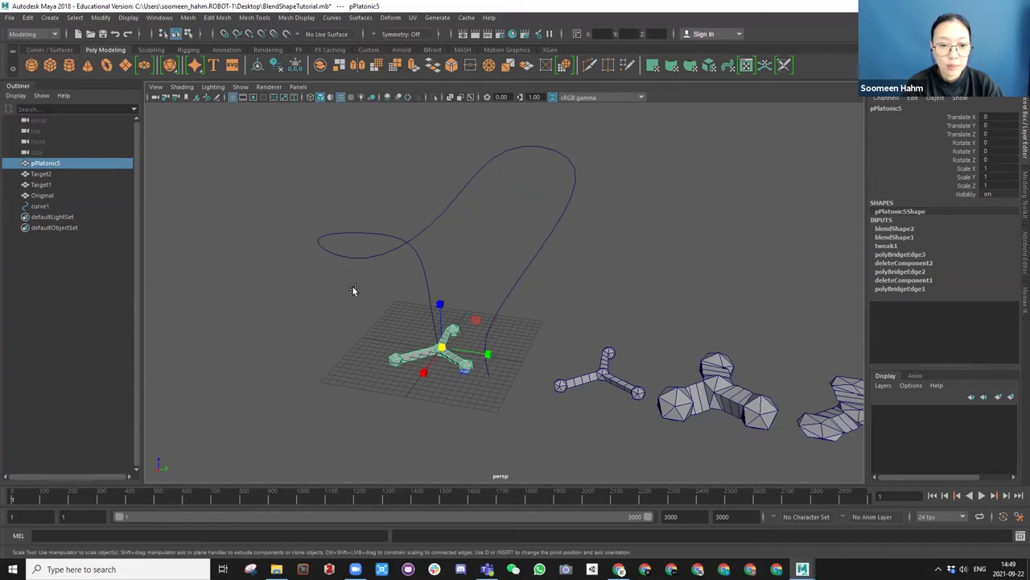
left_click_drag(353, 288, 380, 306, "alt")
left_click_drag(415, 343, 394, 316, "alt")
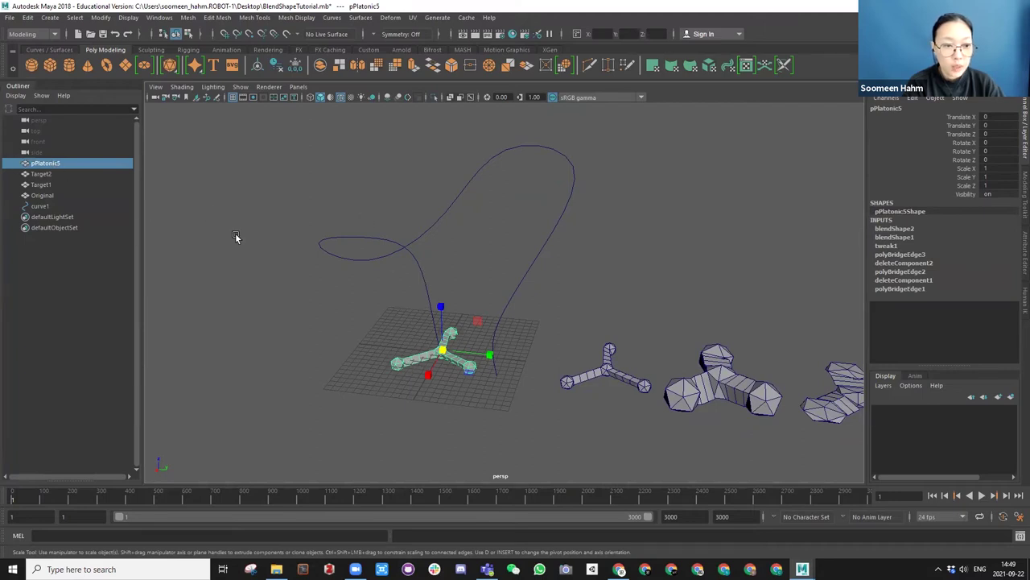
left_click(424, 281, "shift")
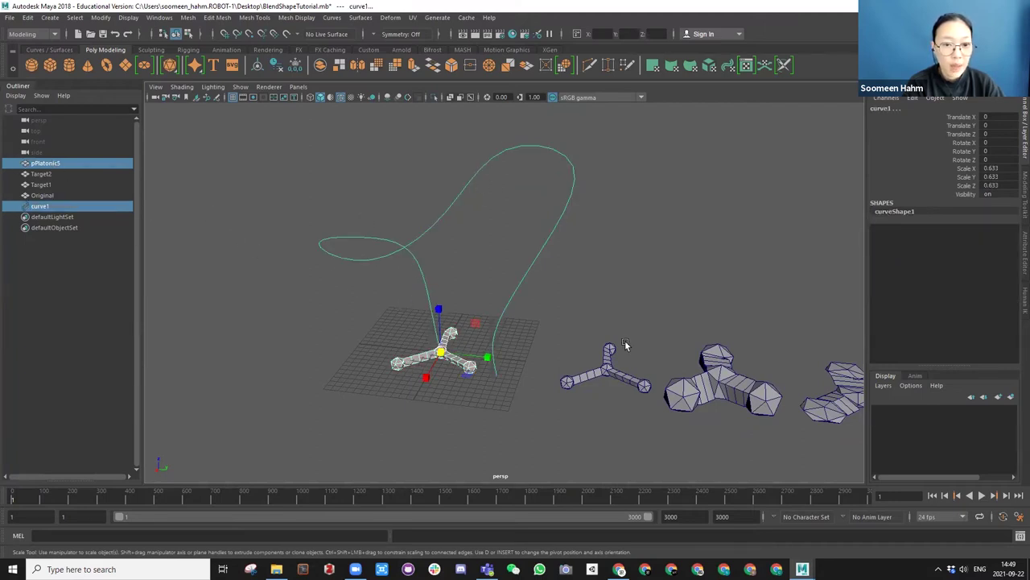
left_click(46, 35)
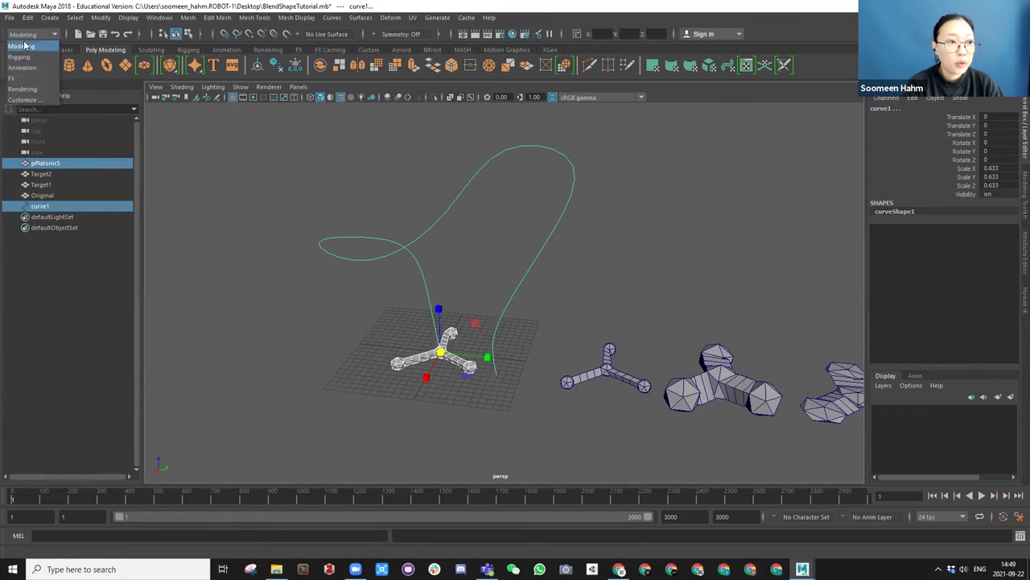
left_click(29, 67)
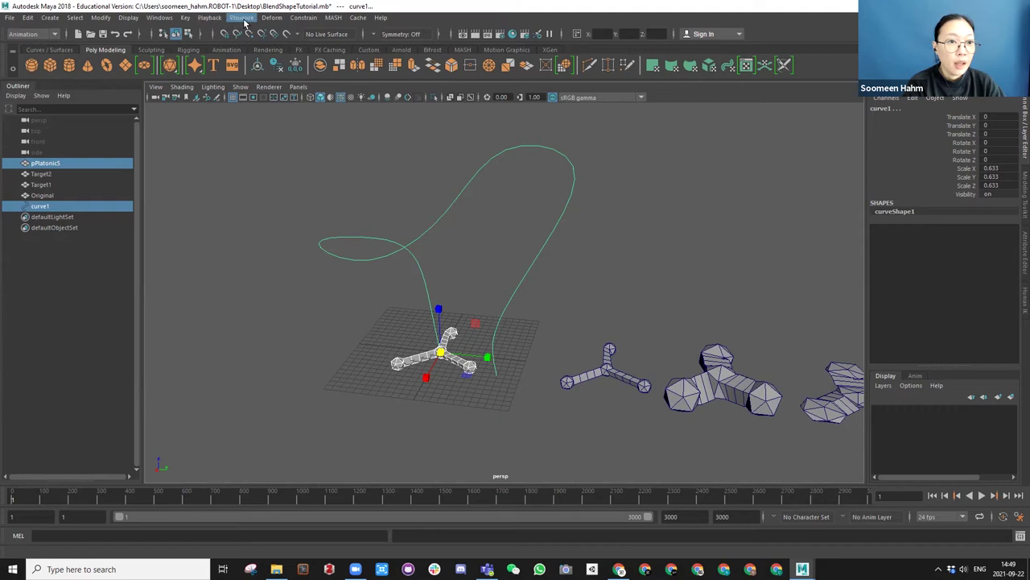
Try attaching pPlatonic5 to curve1 as a motion path with the current settings, inspect its orientation, and undo the attachment.
left_click(303, 18)
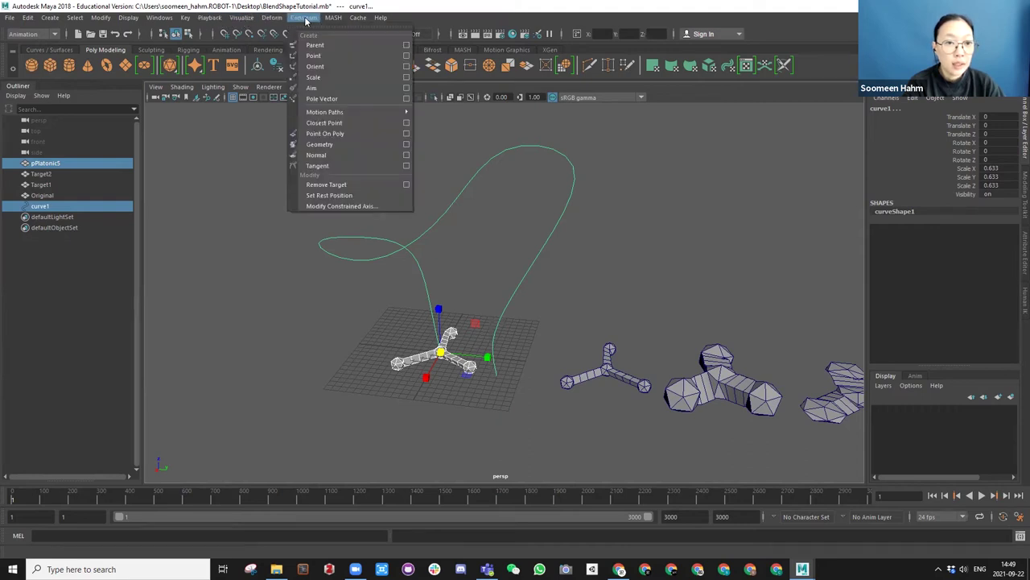
mouse_move(318, 113)
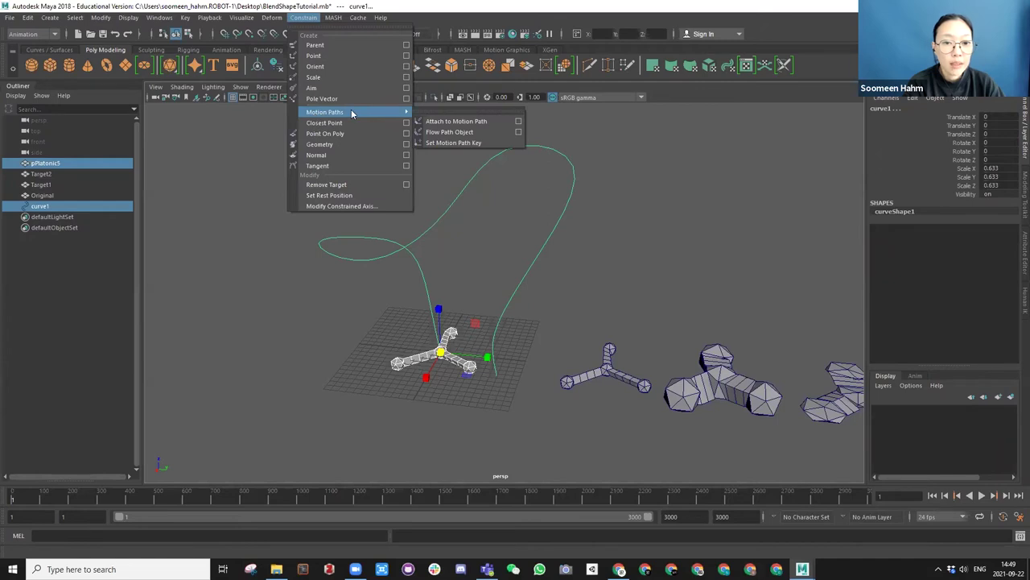
left_click(466, 122)
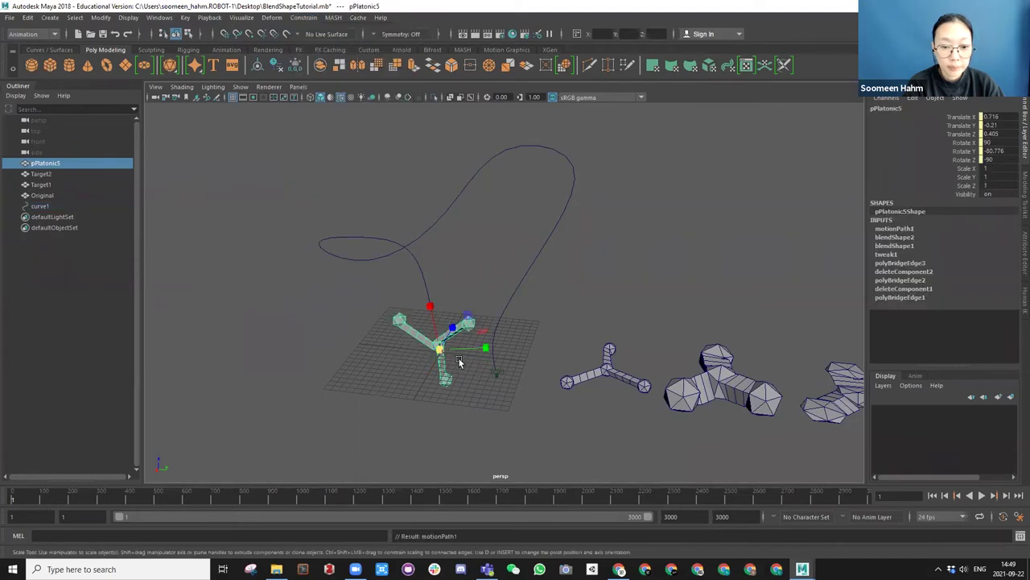
scroll(463, 372, "up", 5)
middle_click_drag(468, 369, 472, 308, "alt")
scroll(491, 342, "up", 3)
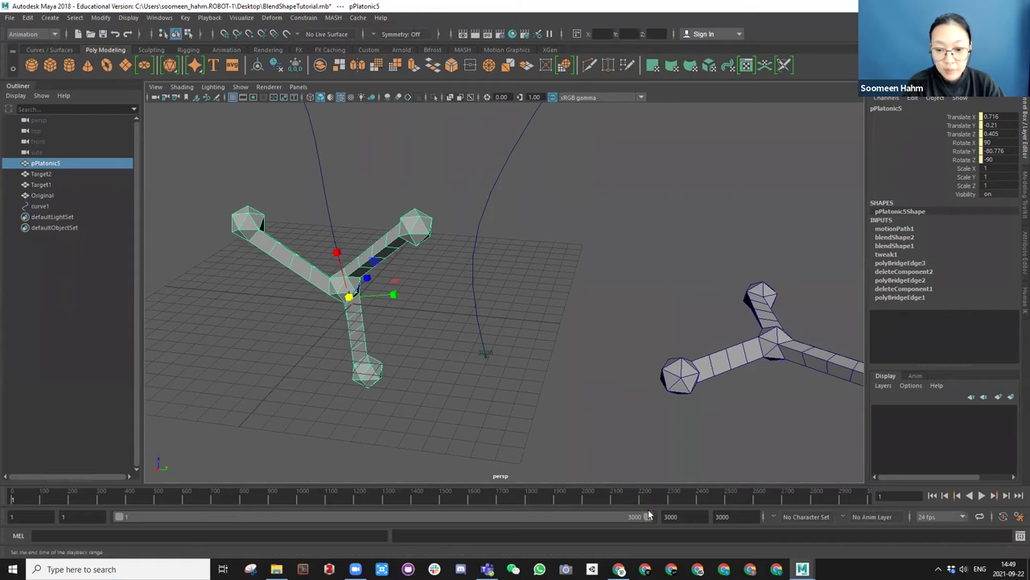
scroll(465, 368, "down", 5)
left_click_drag(465, 369, 413, 294, "alt")
scroll(433, 302, "up", 5)
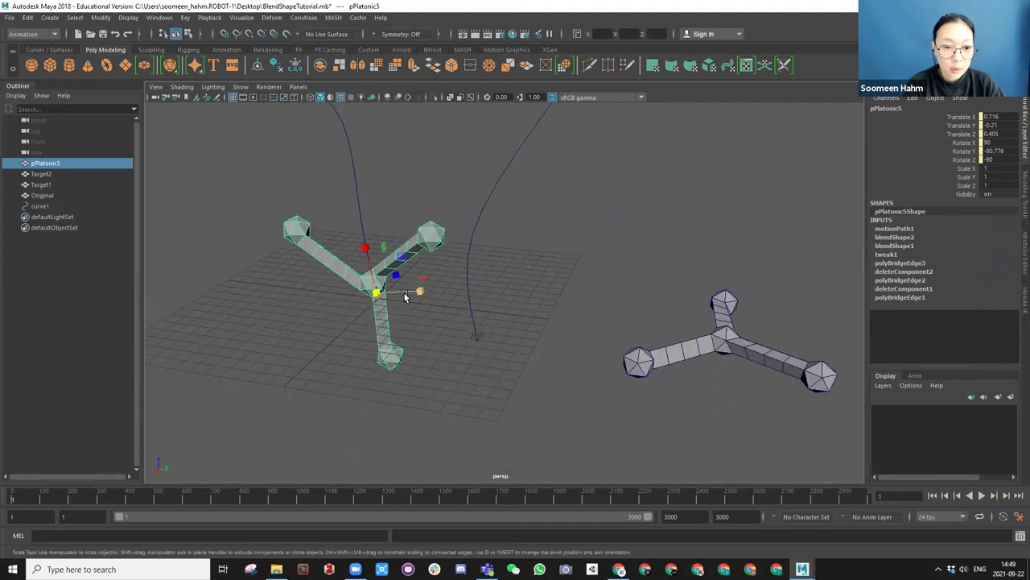
key("ctrl+z")
scroll(426, 237, "down", 3)
middle_click_drag(426, 237, 432, 260, "alt")
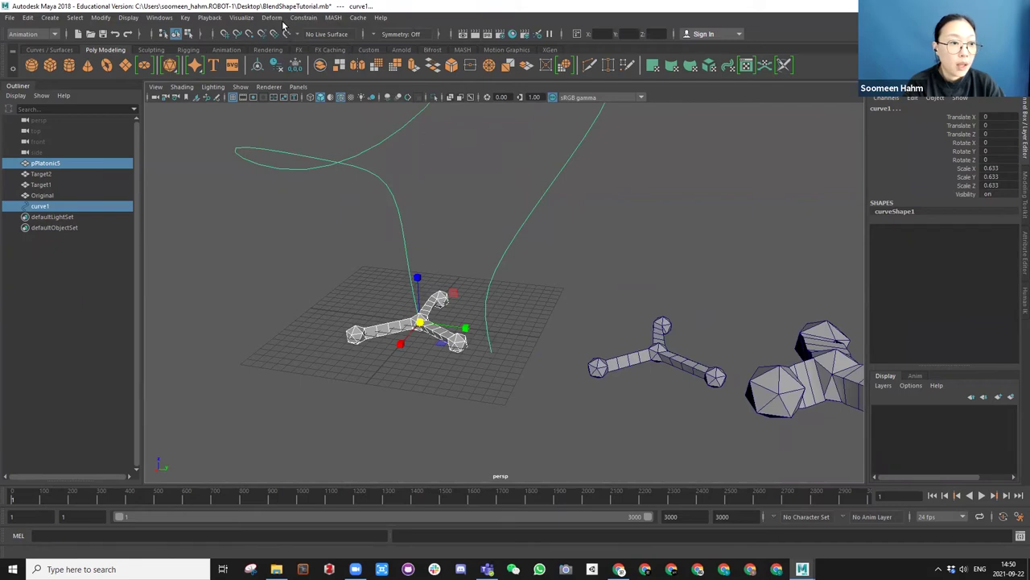
Open the Attach to Motion Path options and review the time range choices, keeping Time Slider.
left_click(304, 17)
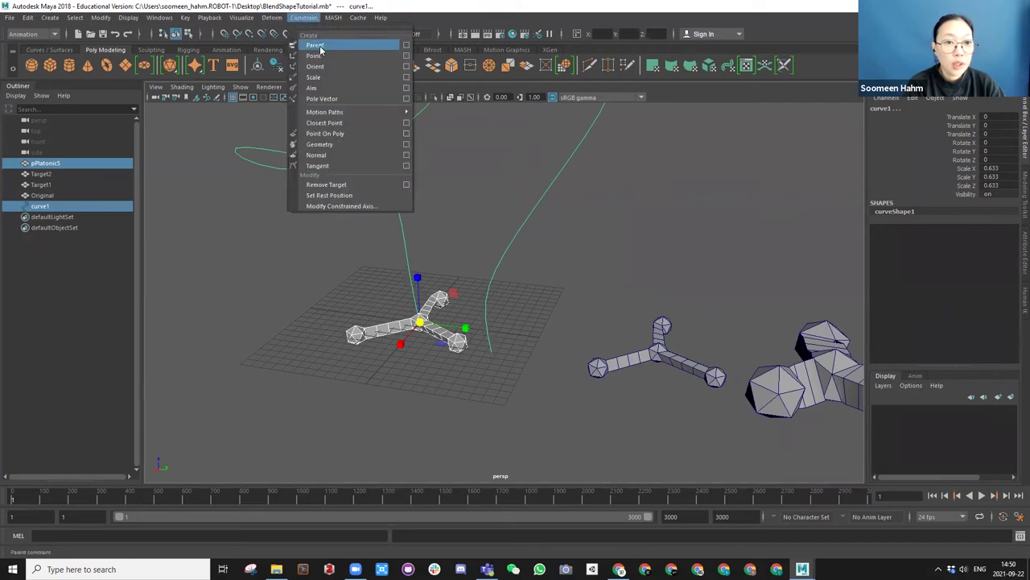
left_click(519, 121)
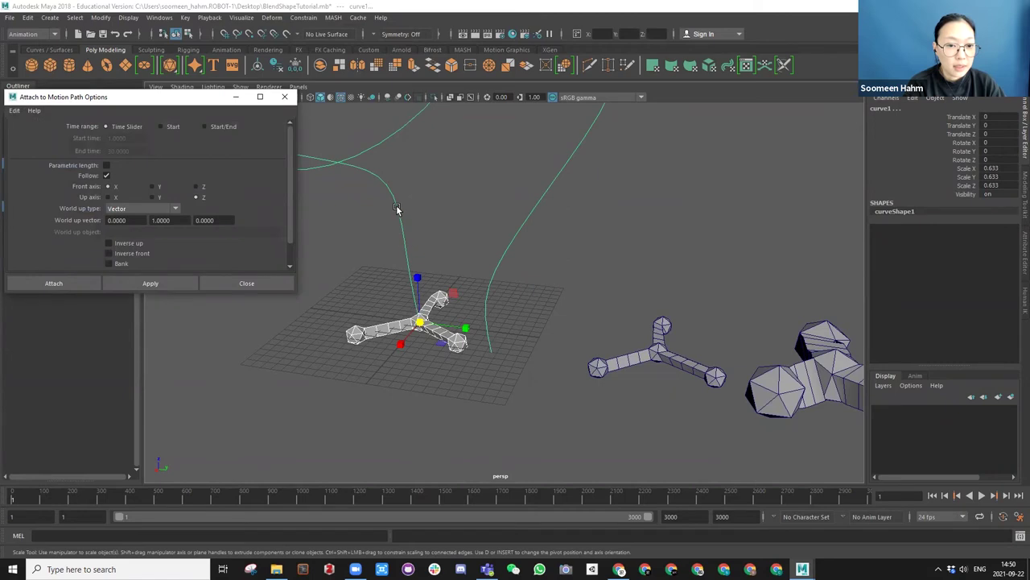
left_click_drag(396, 208, 398, 268, "alt")
left_click_drag(392, 225, 411, 260, "alt")
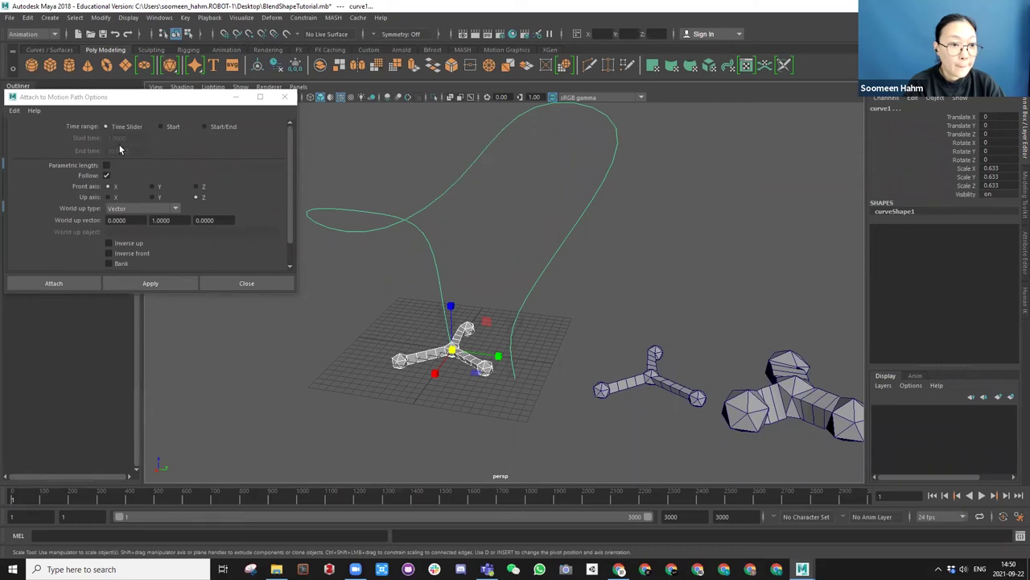
left_click(160, 127)
left_click(213, 128)
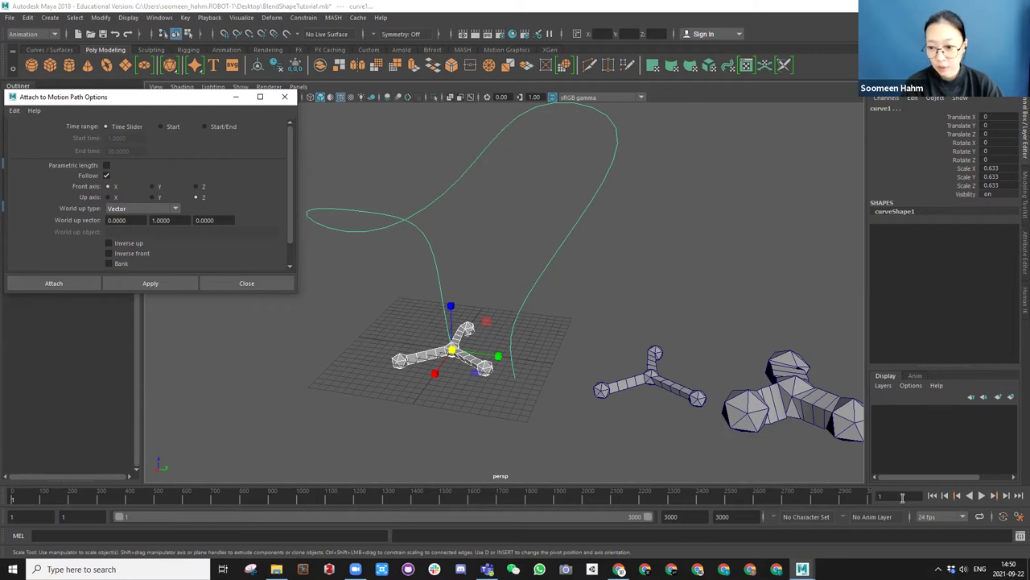
Try attaching pPlatonic5 to curve1 with front axis X and up axis Z, then undo it.
left_click(146, 282)
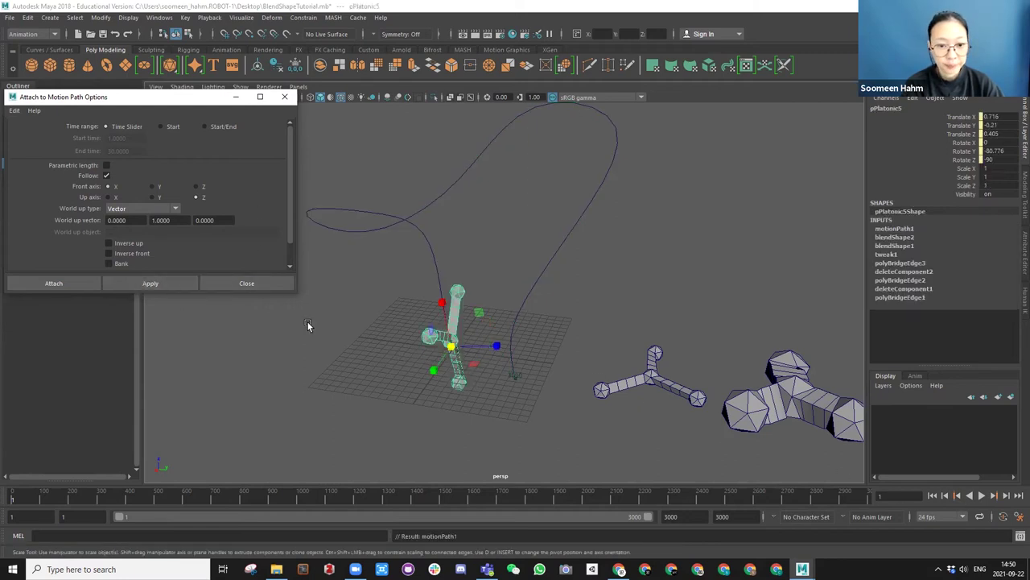
mouse_move(415, 317)
left_mouse_down("alt")
mouse_move(425, 306)
mouse_move(433, 320)
left_mouse_up("alt")
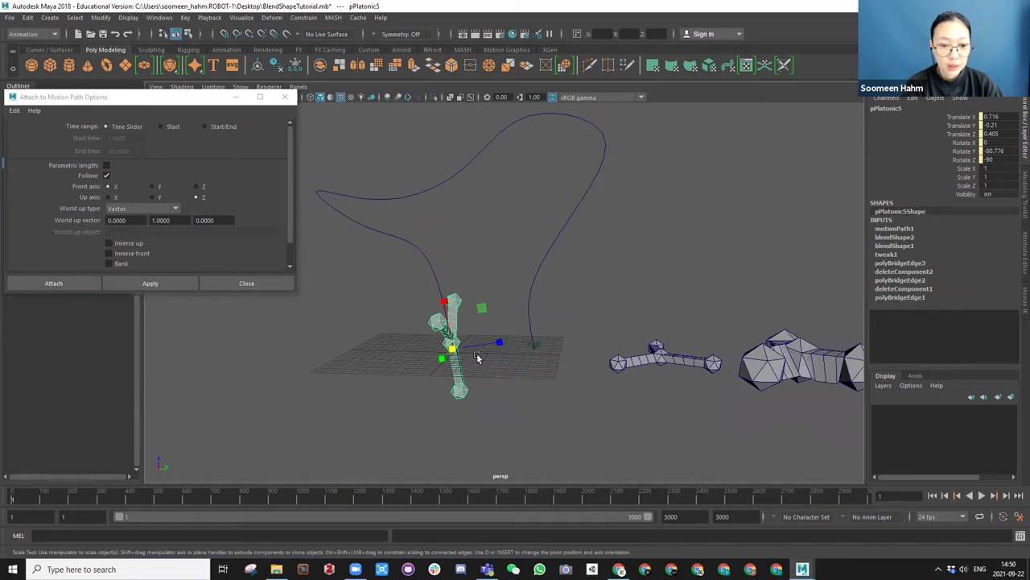
key("ctrl+z")
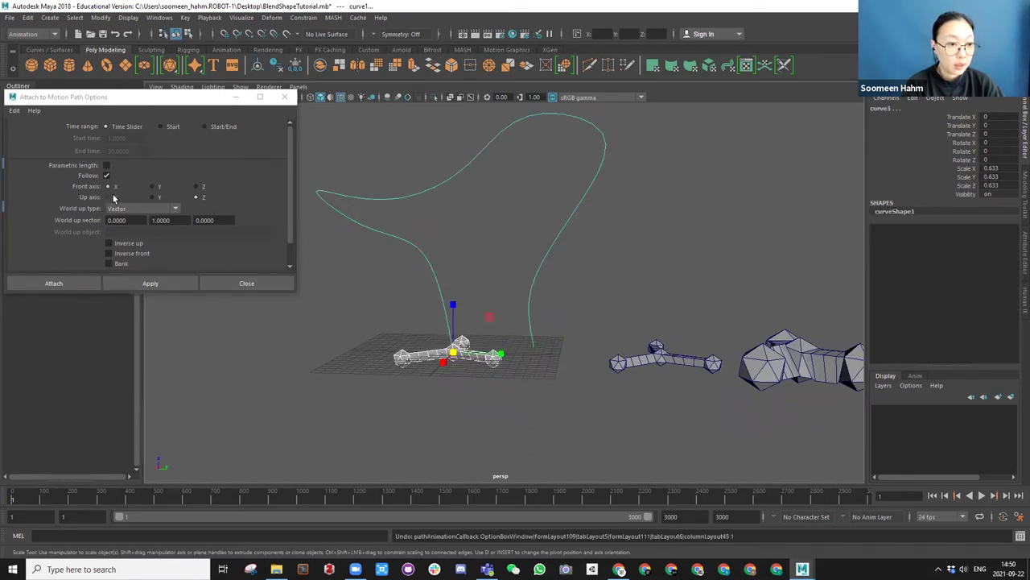
Set the front axis to Z and up axis to X, test the attachment to curve1, and undo it.
left_click(196, 186)
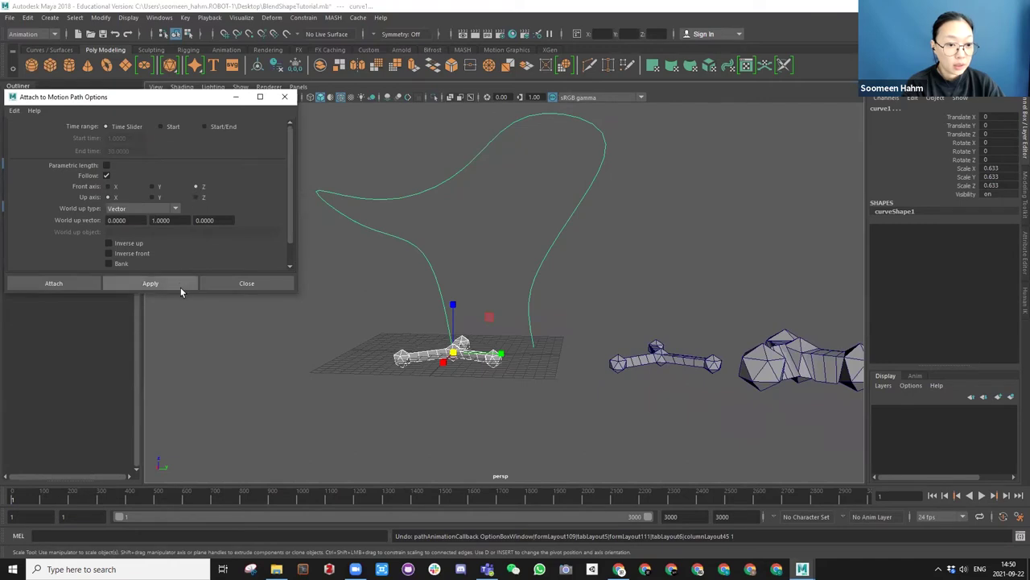
left_click(180, 285)
left_click_drag(442, 322, 456, 354, "alt")
key("ctrl+z")
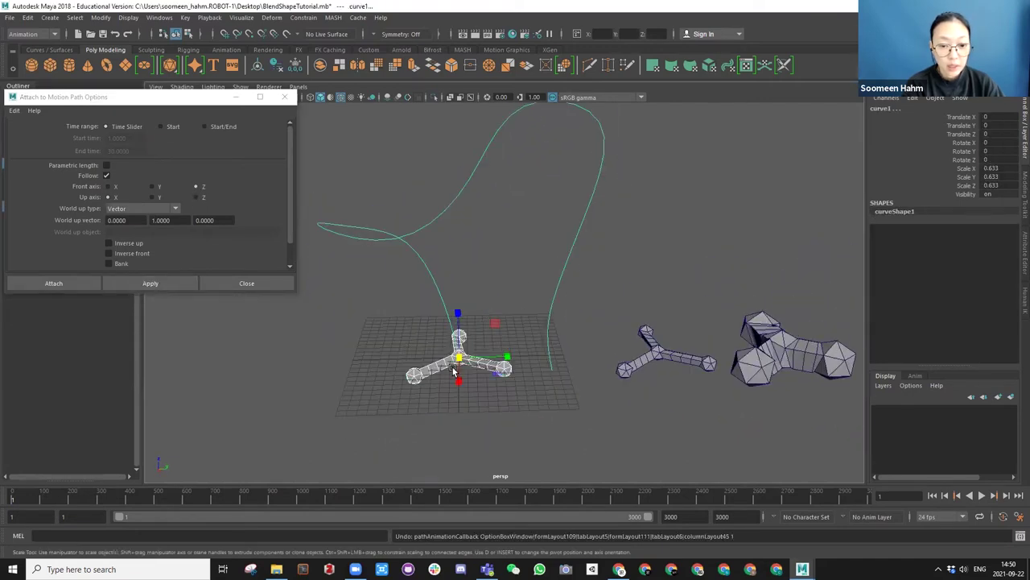
Try moving pPlatonic5 vertically to Translate Z -4.333.
scroll(453, 358, "up", 4)
middle_click_drag(451, 347, 501, 294, "alt")
left_click_drag(502, 294, 494, 326, "alt")
left_click(488, 326)
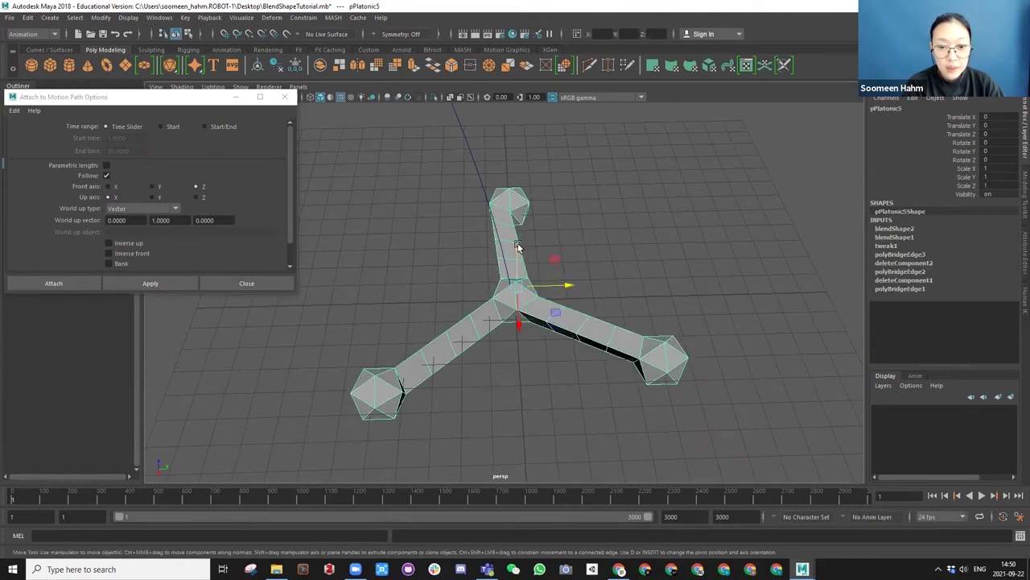
scroll(530, 290, "down", 8)
left_click_drag(519, 256, 521, 299)
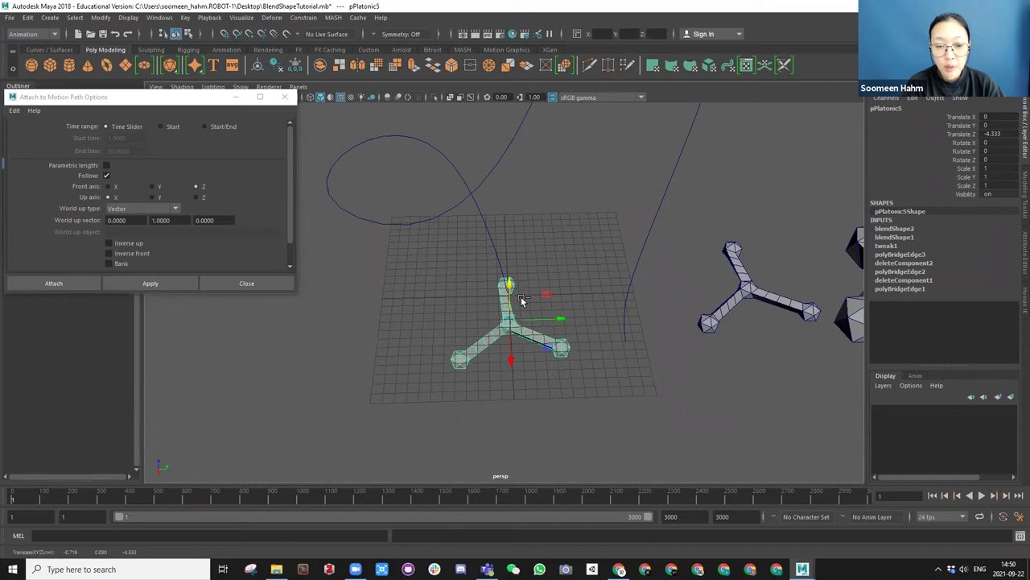
Move curve1 up away from pPlatonic5 to about Translate Y 2.577 and Translate Z 6.199.
left_click(482, 223)
left_click_drag(508, 257, 553, 207, "alt")
scroll(512, 274, "up", 3)
left_click(507, 289)
left_click_drag(508, 288, 570, 177, "alt")
scroll(560, 173, "down", 4)
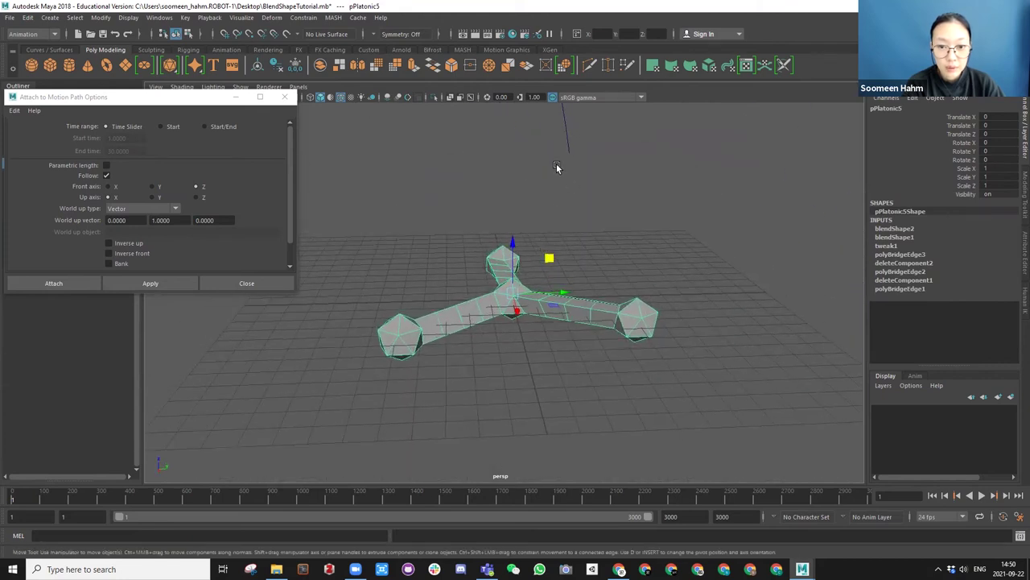
left_click(535, 176)
key("ctrl+z")
left_click(537, 198)
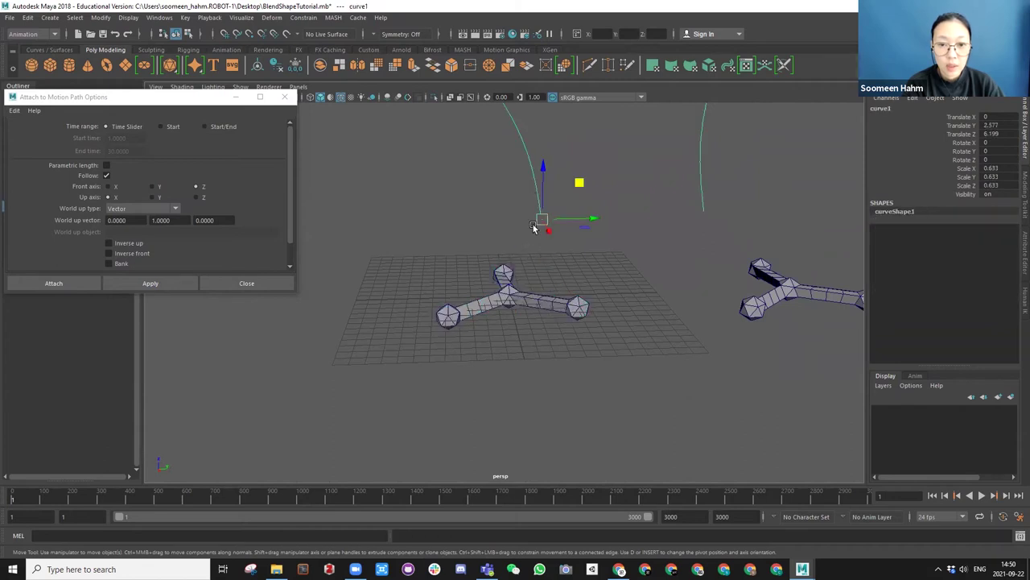
Try point-snapping pPlatonic5's pivot to the start of curve1, then undo the move.
left_click(508, 305)
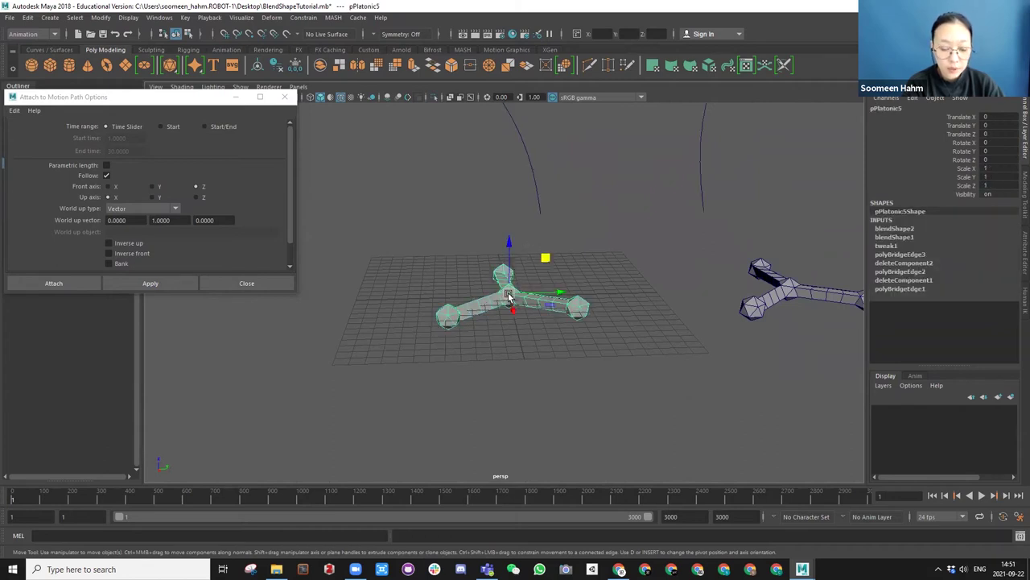
key("f")
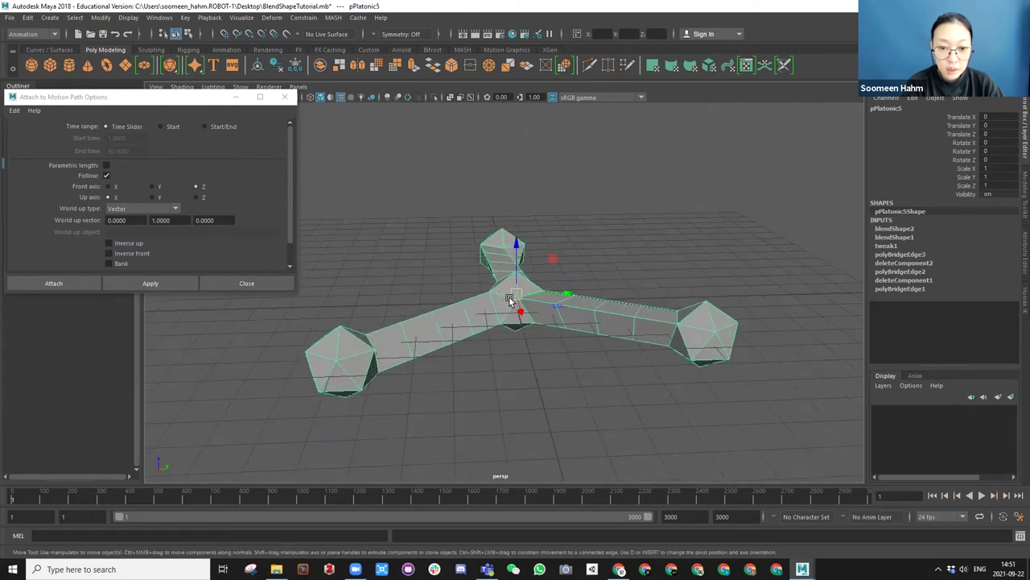
scroll(512, 301, "down", 6)
key("v")
left_click_drag(509, 296, 536, 249)
key("ctrl+z")
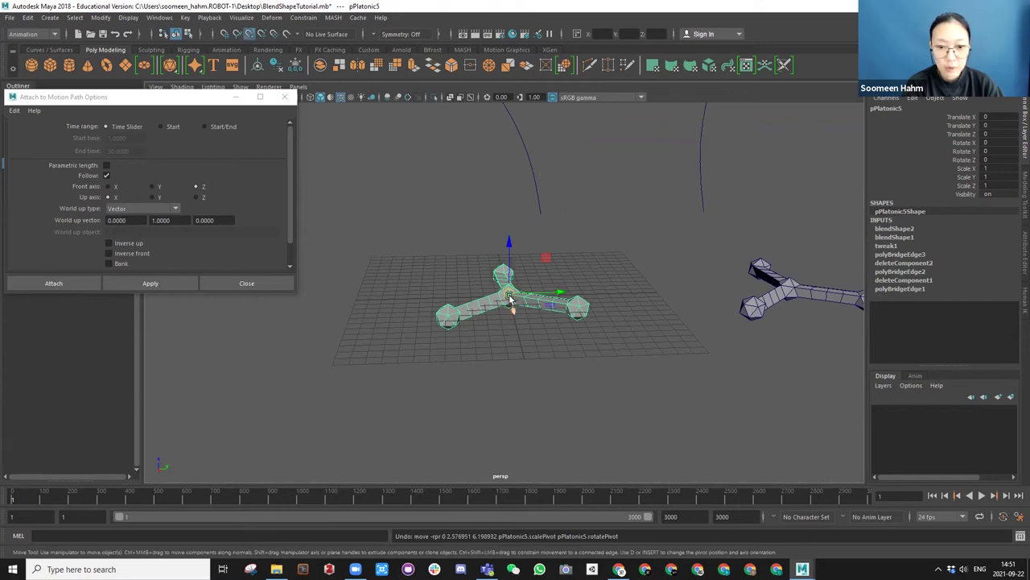
Try point-snapping pPlatonic5 onto the start of curve1.
left_click_drag(510, 299, 534, 271)
left_click_drag(547, 232, 501, 193, "alt")
key("v")
left_click_drag(543, 174, 536, 207)
key("v")
left_click_drag(542, 254, 515, 211)
Try point-snapping pPlatonic5 to other points in the scene, moving it beside the neighbouring mesh.
scroll(527, 245, "down", 5)
key("v")
left_click_drag(510, 286, 554, 251)
key("v")
left_click_drag(592, 300, 557, 265)
key("v")
left_click_drag(500, 281, 506, 299, "alt")
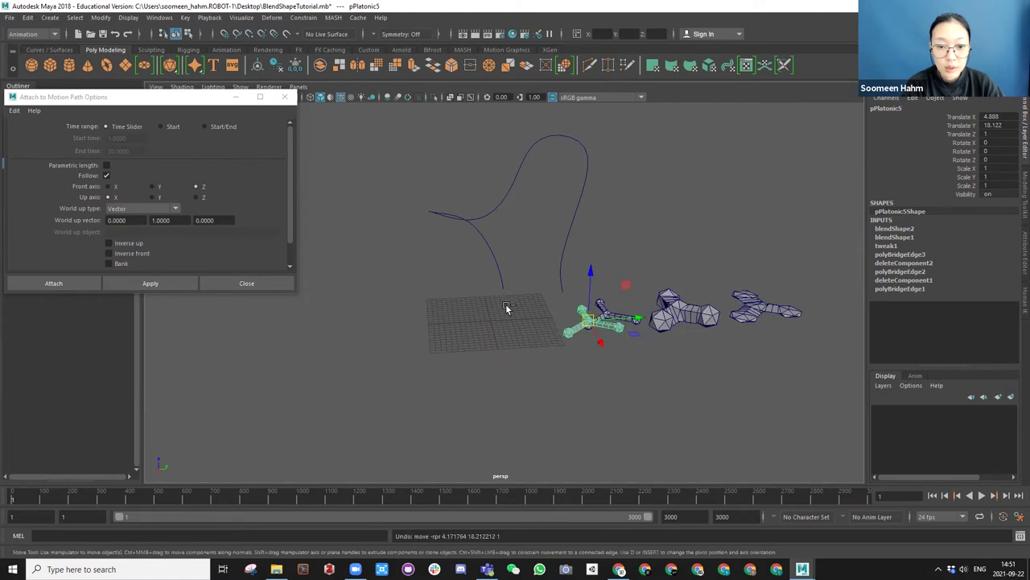
Undo the move beside the neighbouring mesh and place pPlatonic5 below curve1's start at about X 0.716, Y 2.487, Z 3.092.
key("v")
middle_click(507, 308)
scroll(499, 279, "up", 3)
key("ctrl+z")
left_click_drag(561, 286, 489, 217, "alt")
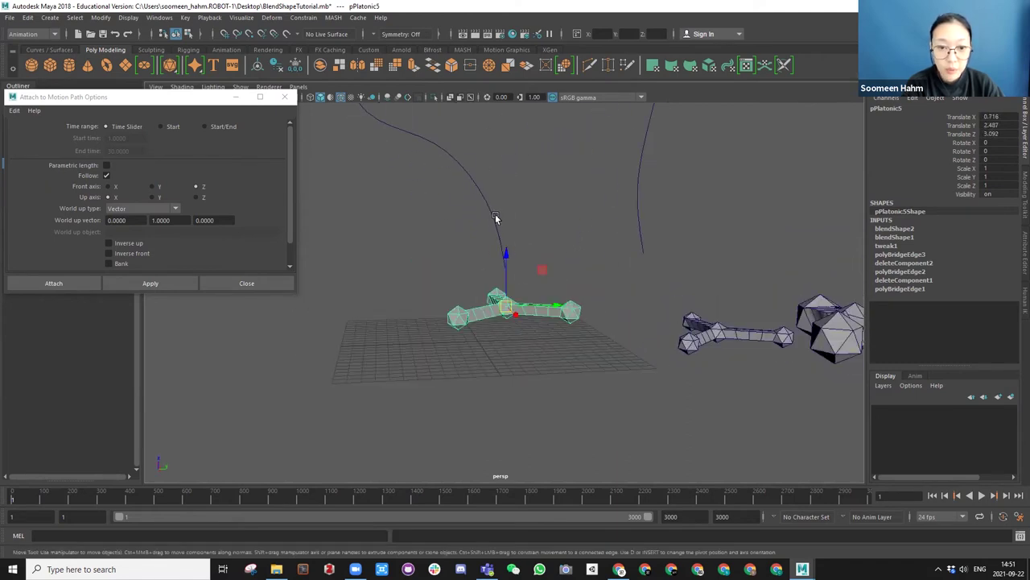
Select curve1 and pPlatonic5 alternately to compare their pivot positions near the curve's start.
left_click(488, 224)
left_click(506, 255)
scroll(533, 222, "up", 5)
right_click_drag(521, 268, 475, 246, "alt")
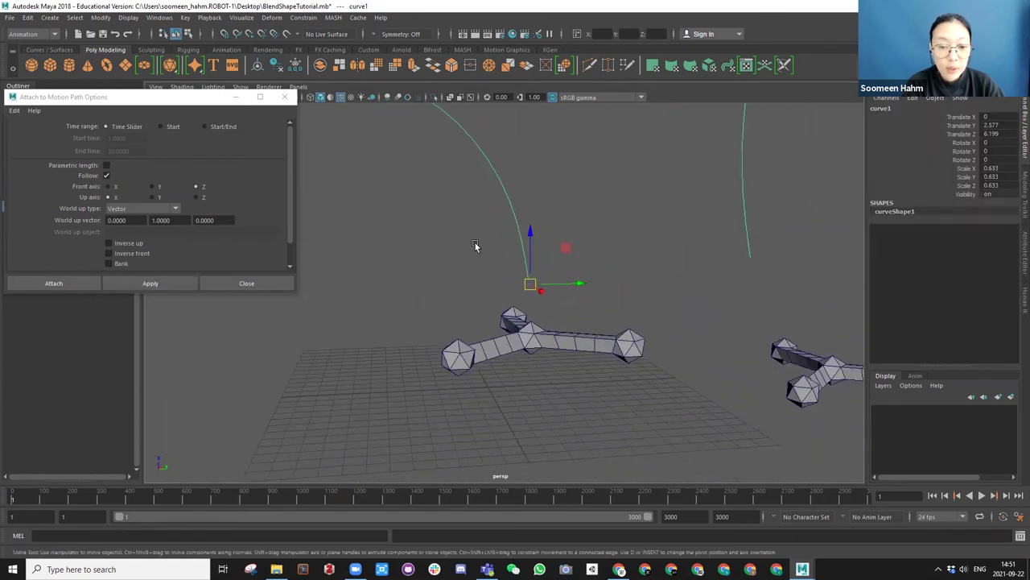
left_click(496, 295)
left_click(533, 328)
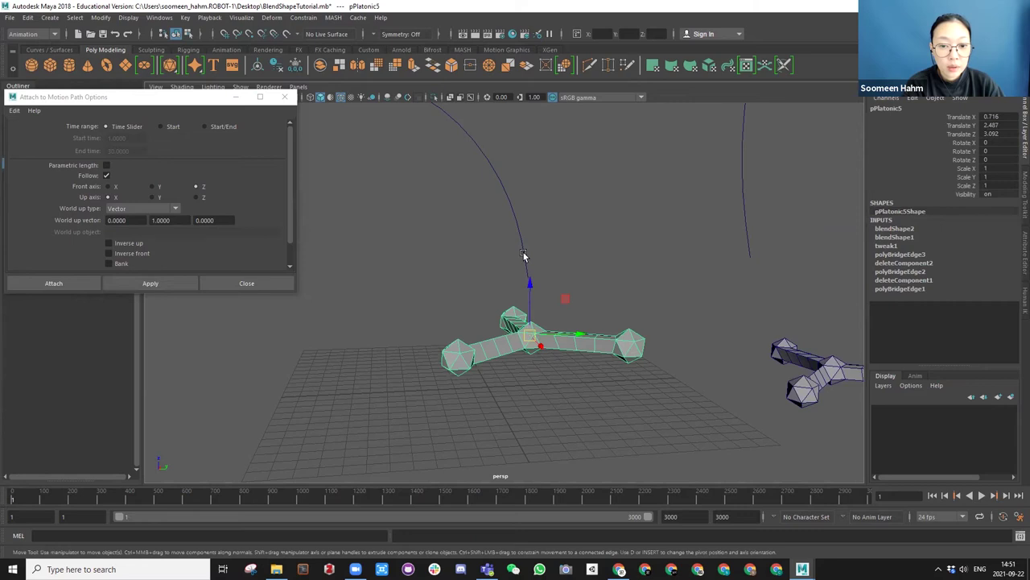
Select curve1 and show its control vertices (CVs).
left_click(523, 255)
left_click_drag(534, 285, 361, 196, "alt")
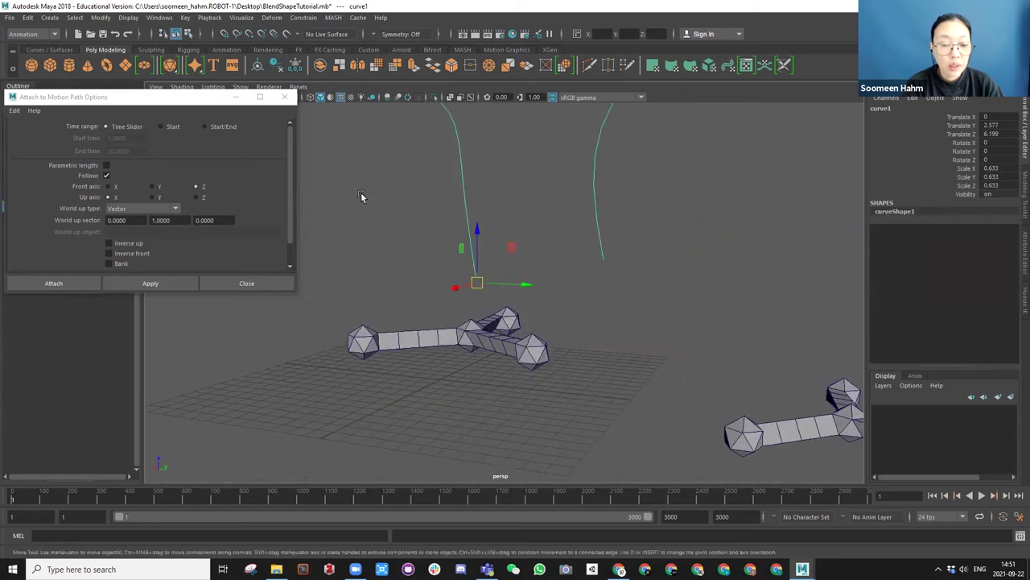
right_click_drag(362, 196, 336, 173, "alt")
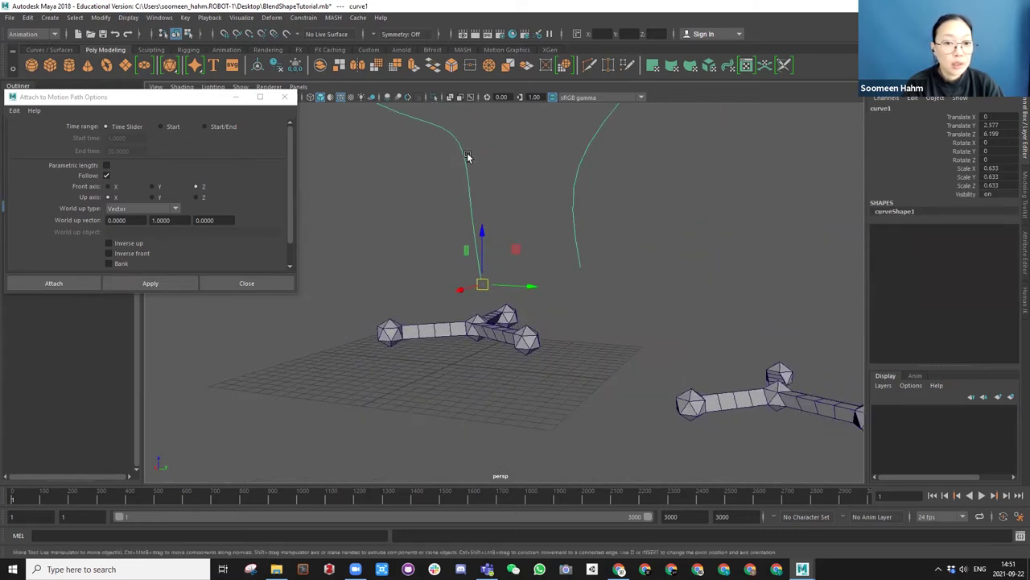
left_click(131, 20)
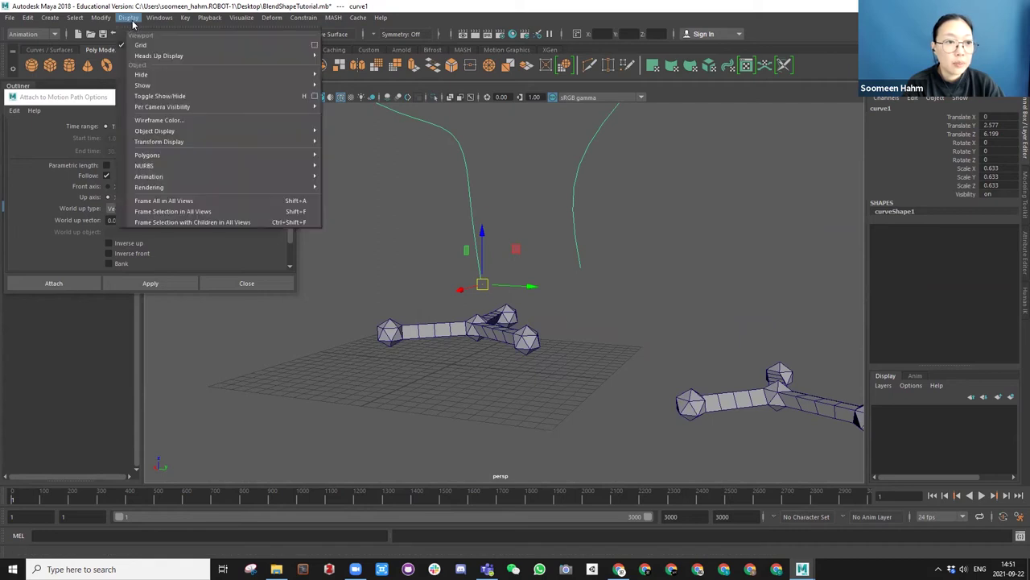
mouse_move(139, 166)
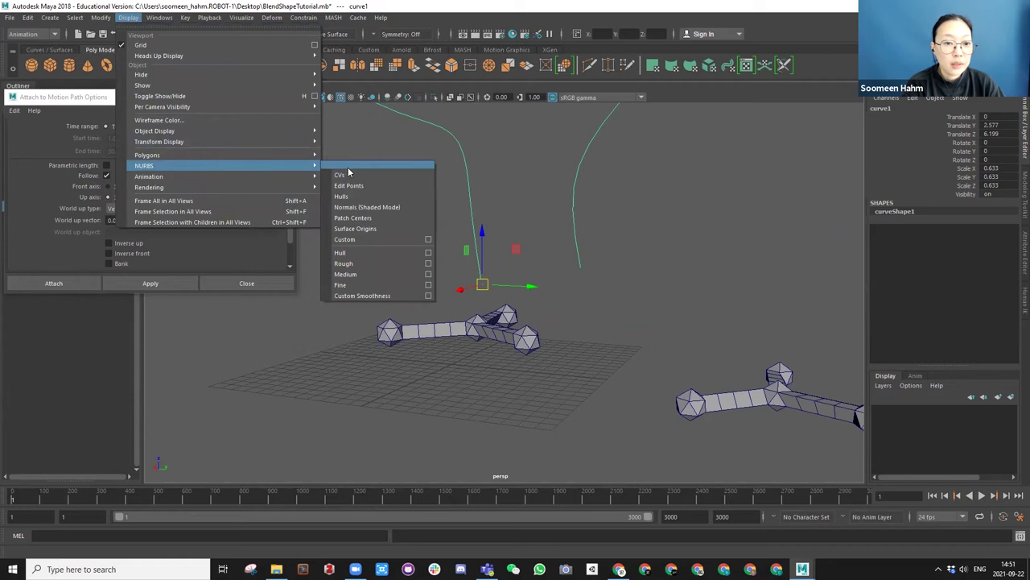
left_click(341, 176)
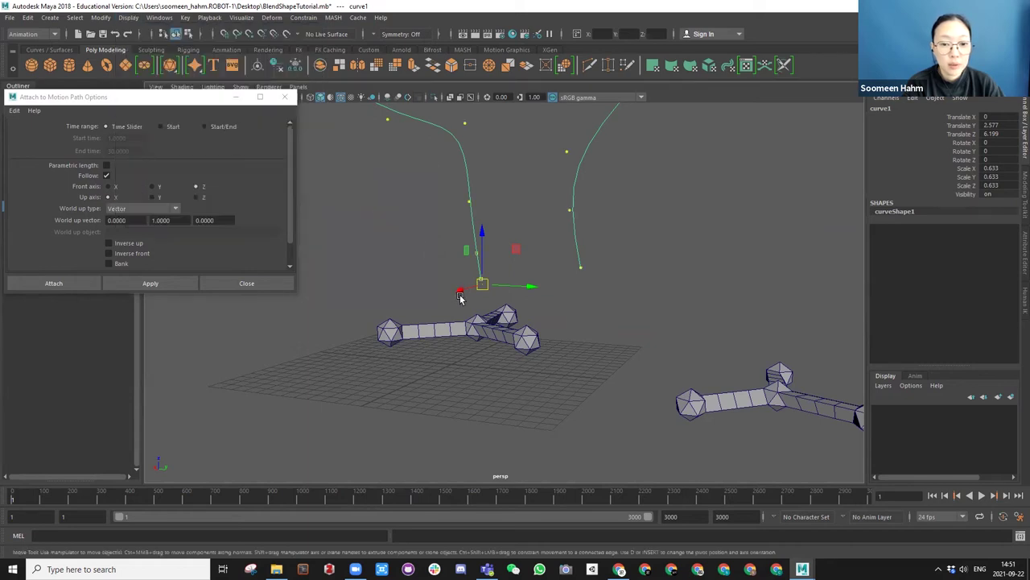
left_click_drag(476, 298, 453, 226, "alt")
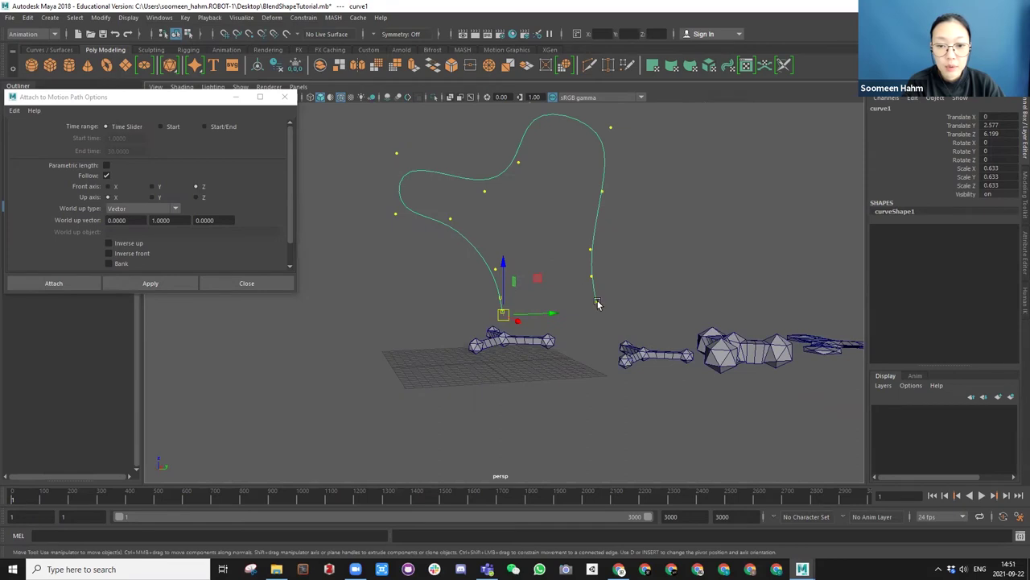
Try snapping pPlatonic5 onto curve1's control vertices and undo the moves.
left_click(522, 344)
left_click_drag(516, 344, 601, 199)
key("c")
key("ctrl+z")
key("ctrl+z")
key("ctrl+z")
key("ctrl+z")
key("ctrl+z")
key("ctrl+z")
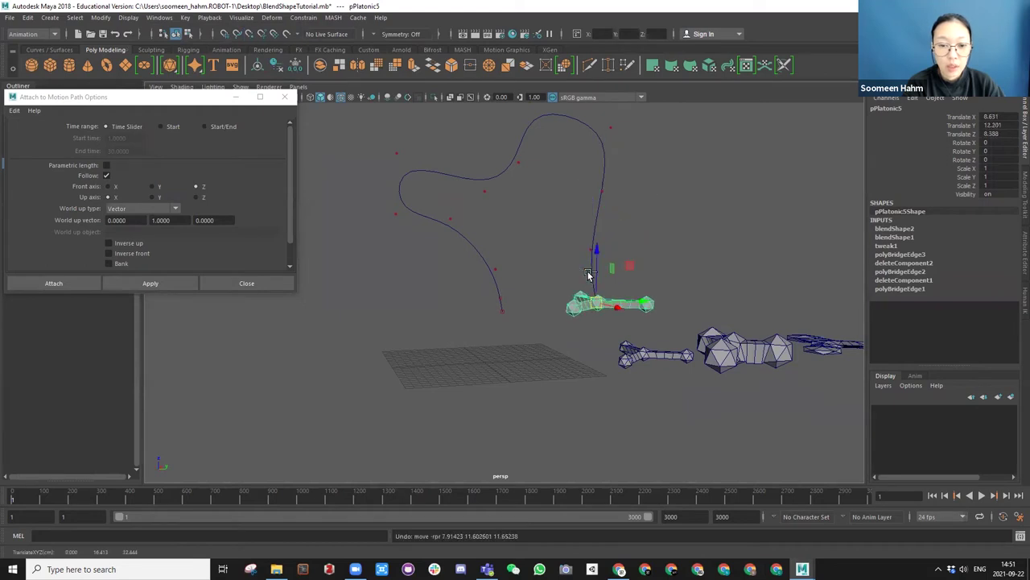
Undo the earlier moves of pPlatonic5 and curve1 until both have zero translation again.
scroll(513, 321, "up", 5)
left_click(485, 332)
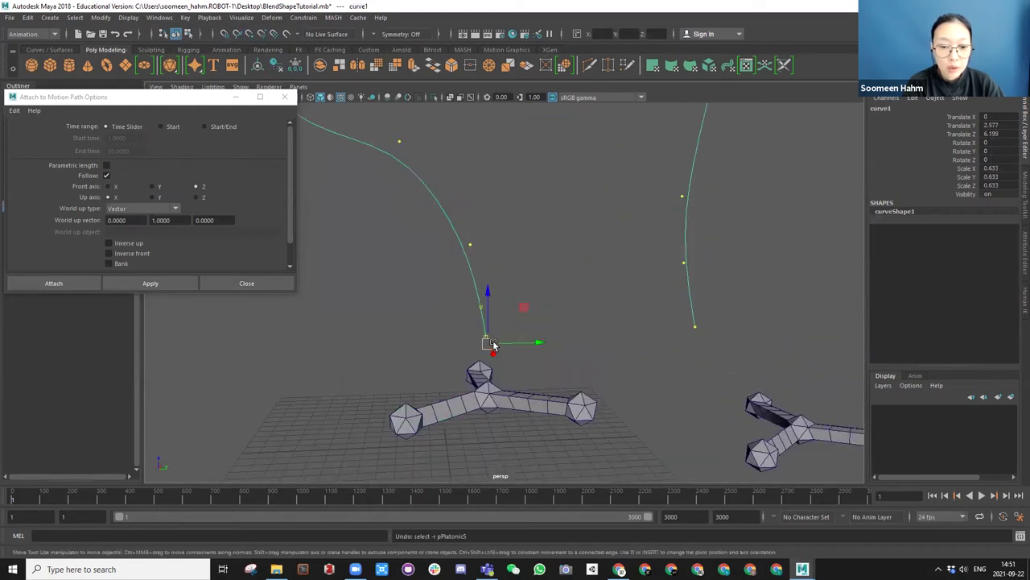
key("ctrl+z")
key("ctrl+z")
key("ctrl+z")
key("ctrl+z")
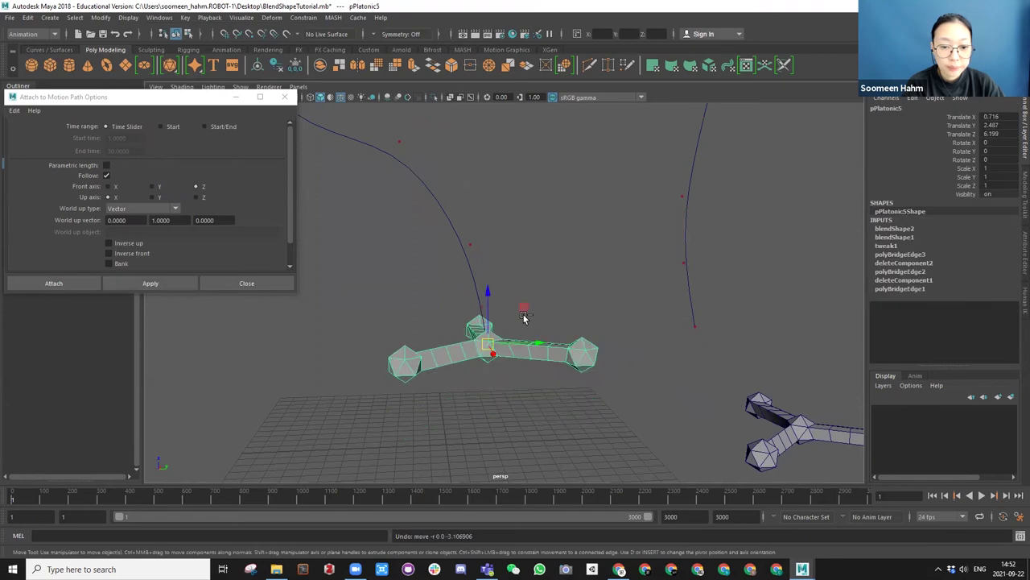
key("ctrl+z")
key("ctrl+z")
key("ctrl+z")
key("ctrl+z")
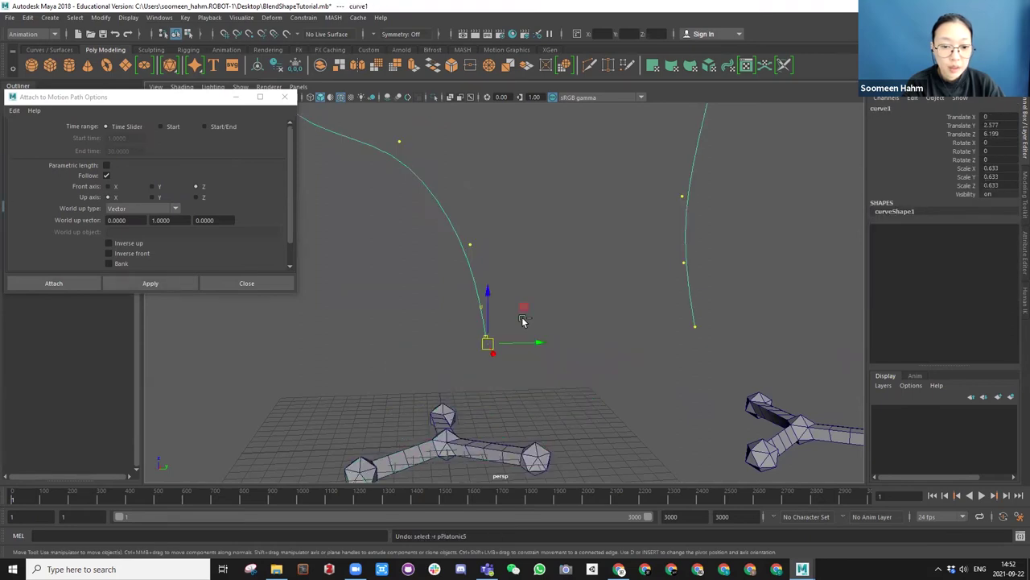
scroll(522, 319, "down", 5)
key("ctrl+z")
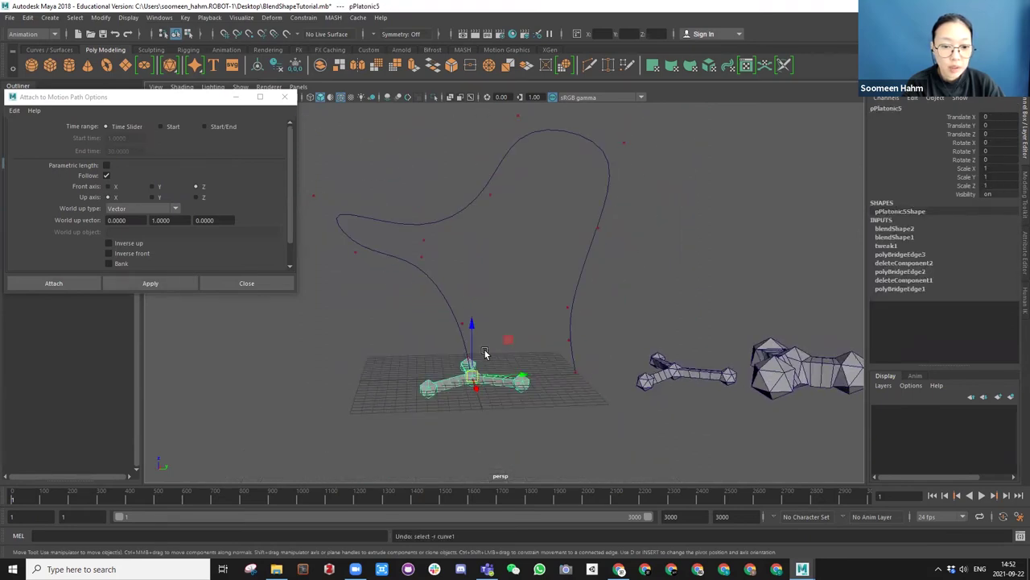
Hide the control vertices of curve1.
left_click(406, 261)
left_click(128, 17)
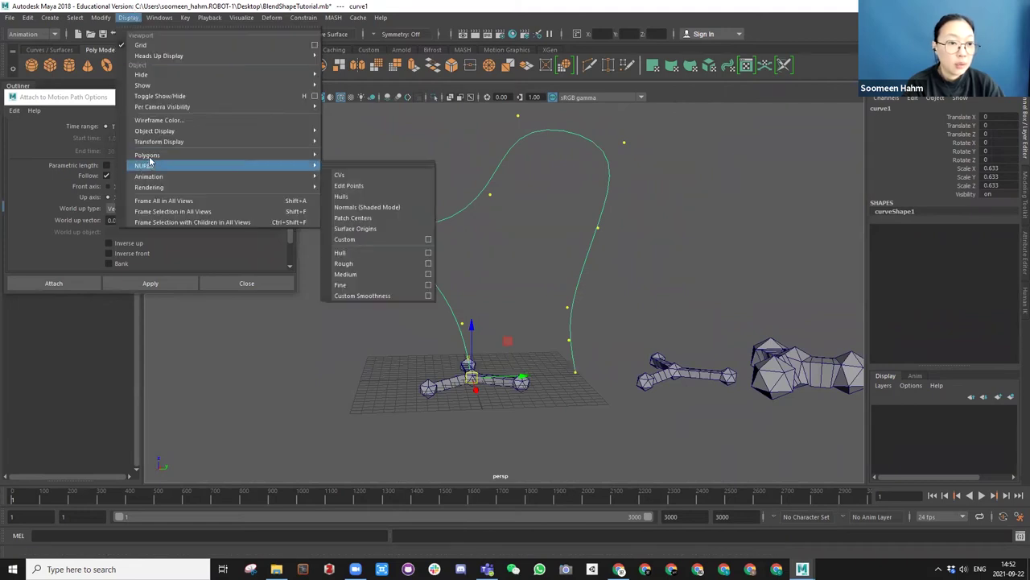
left_click(369, 172)
left_click_drag(453, 275, 503, 263, "alt")
scroll(450, 273, "up", 5)
scroll(443, 269, "down", 3)
middle_click_drag(508, 232, 495, 265, "alt")
mouse_move(494, 268)
left_mouse_down("alt")
mouse_move(322, 276)
mouse_move(502, 260)
mouse_move(504, 275)
left_mouse_up("alt")
scroll(478, 359, "up", 2)
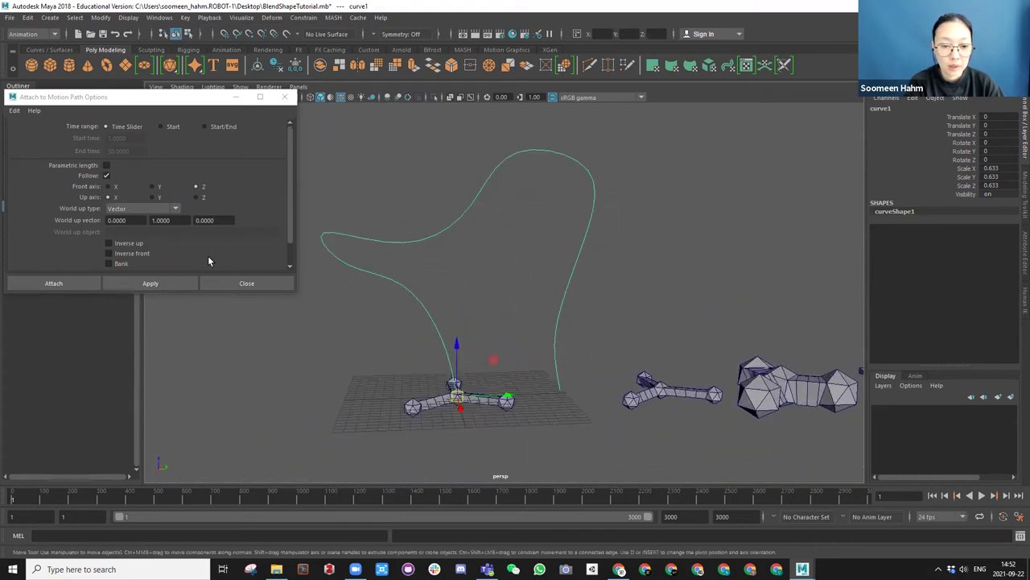
Attach pPlatonic5 to curve1 as a motion path with Follow on, front axis Z and up axis X.
left_click(141, 286)
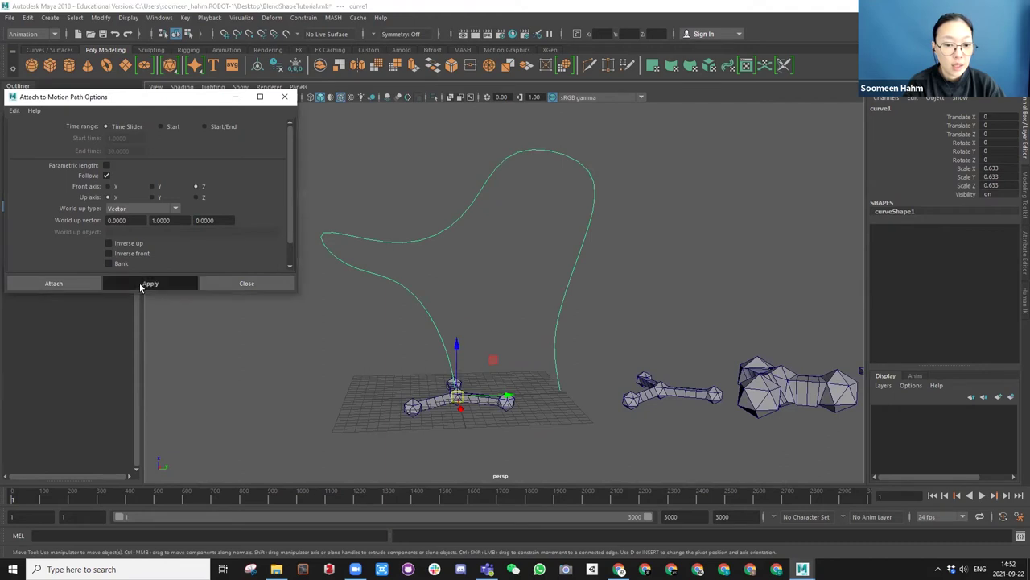
left_click(413, 407)
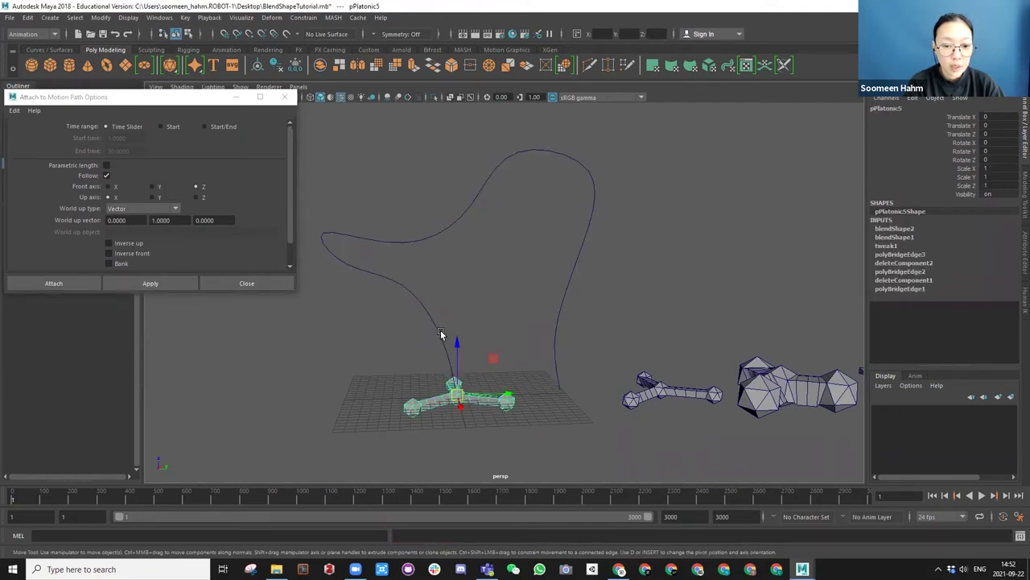
left_click(441, 334, "shift")
left_click(140, 284)
Examine how pPlatonic5 sits at curve1's start and check the marker at the curve's far end.
mouse_move(462, 360)
left_mouse_down("alt")
mouse_move(440, 359)
mouse_move(453, 376)
left_mouse_up("alt")
middle_click_drag(453, 376, 490, 285, "alt")
right_click_drag(489, 284, 480, 352, "alt")
left_click_drag(444, 319, 506, 349, "alt")
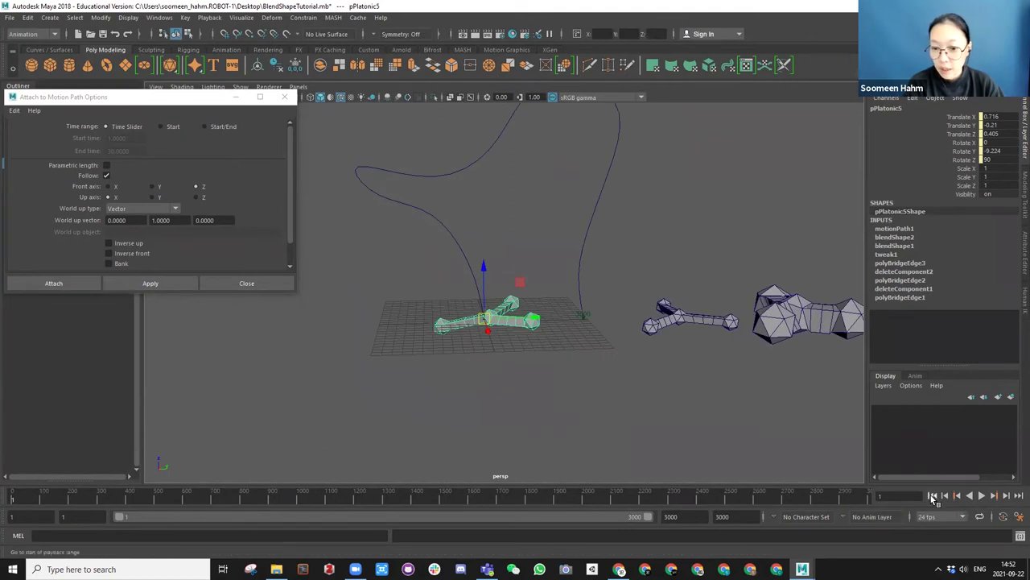
scroll(609, 346, "up", 5)
left_click_drag(586, 348, 434, 357, "alt")
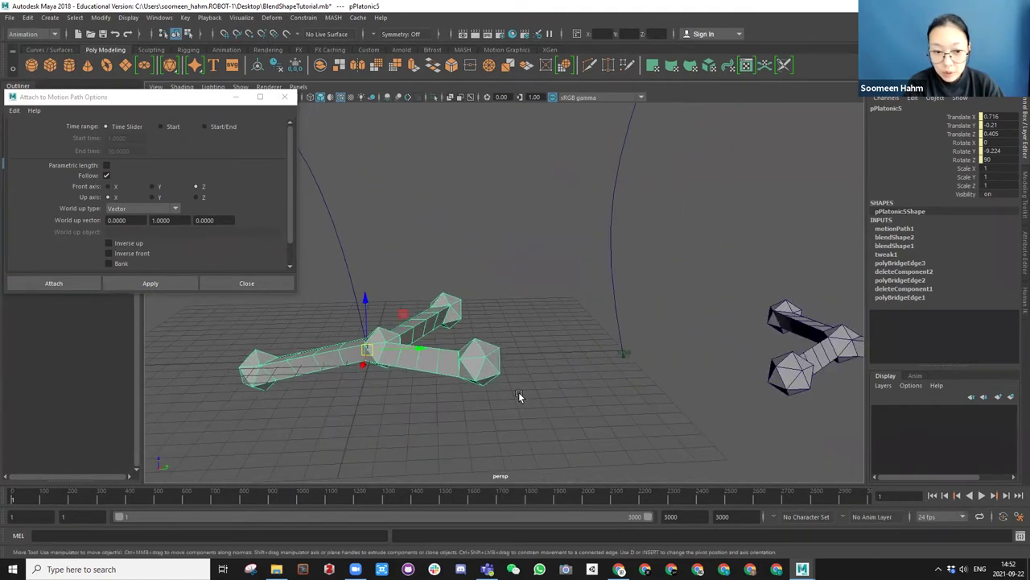
scroll(518, 393, "down", 8)
right_click_drag(487, 138, 653, 354, "alt")
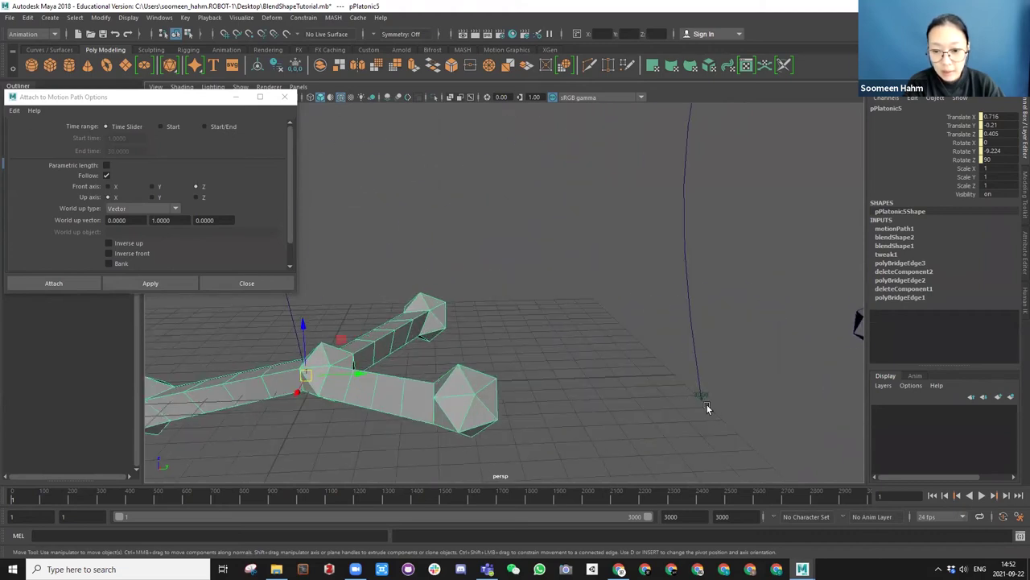
scroll(555, 362, "down", 8)
left_click_drag(557, 336, 563, 379, "alt")
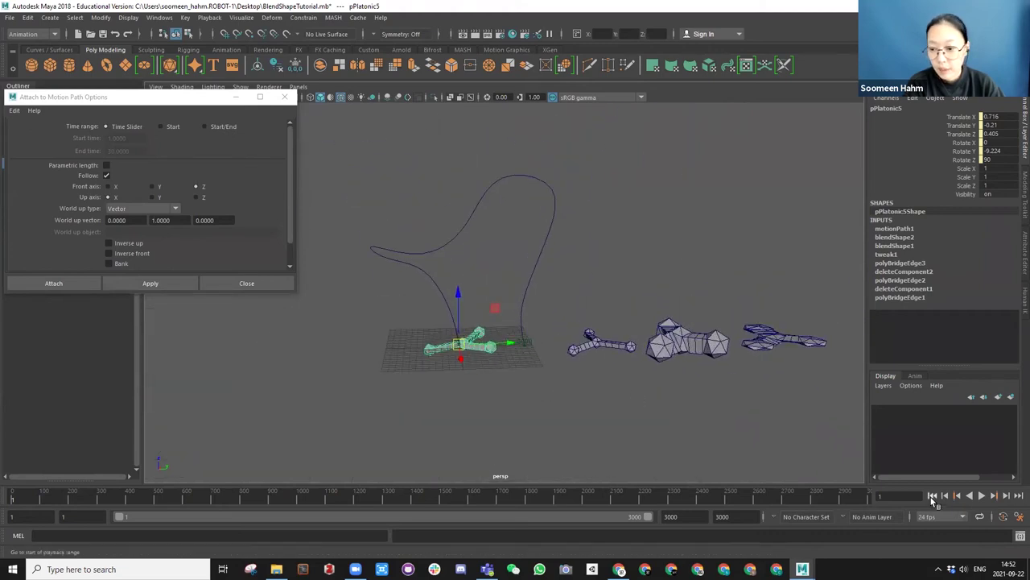
Play the animation from the first frame to check pPlatonic5's travel along curve1, and rewind to frame 1.
left_click(933, 496)
left_click(981, 496)
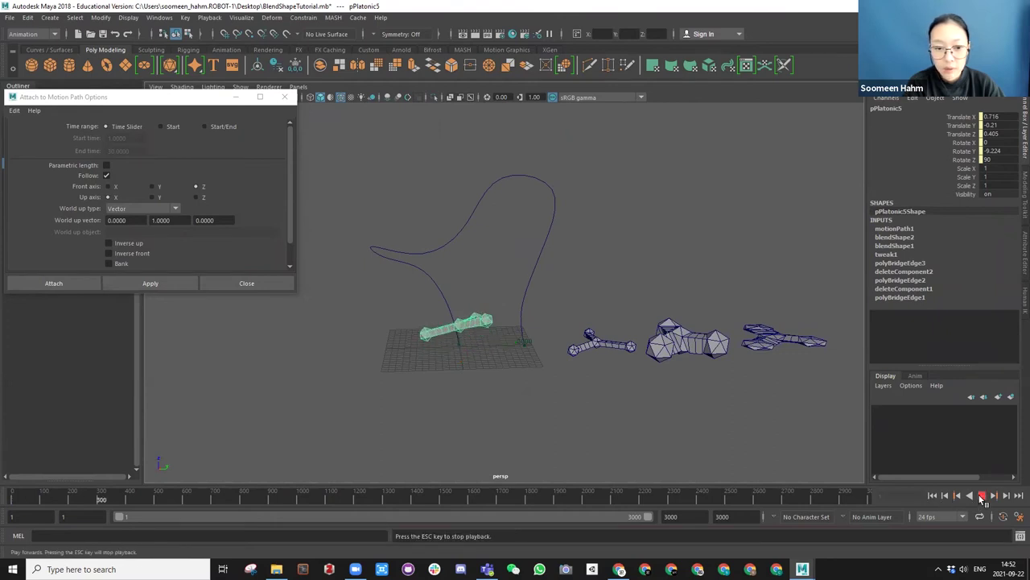
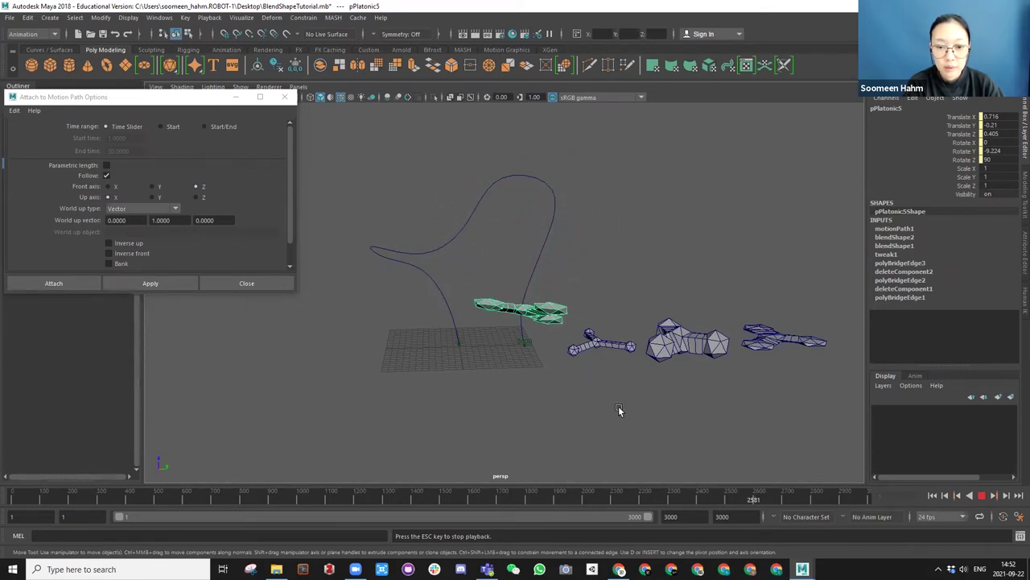
left_click(981, 496)
left_click(932, 496)
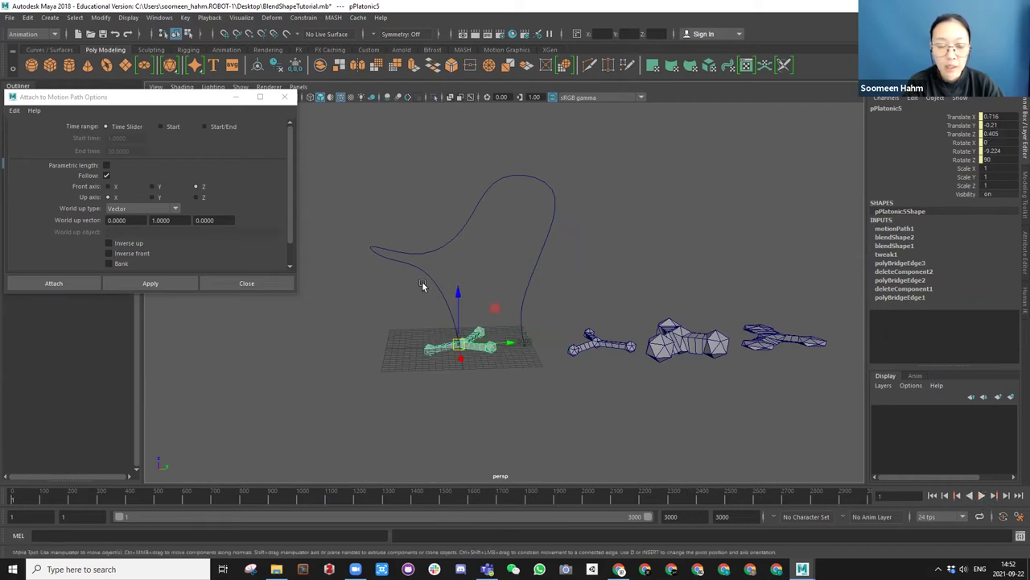
Close the motion path options and save the BlendShapeTutorial scene.
left_click(283, 99)
left_click_drag(453, 280, 369, 248, "alt")
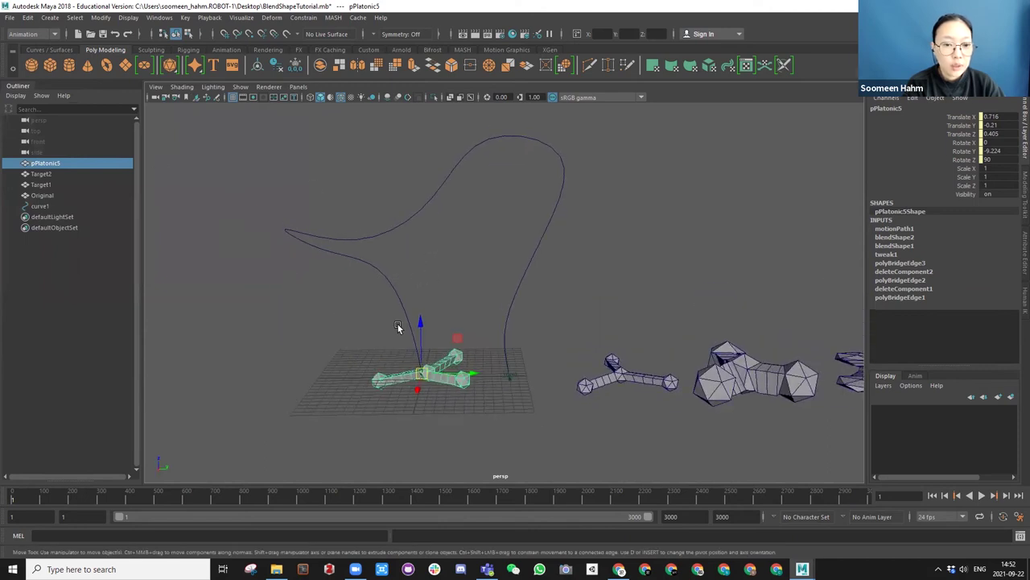
middle_click_drag(386, 283, 395, 282, "alt")
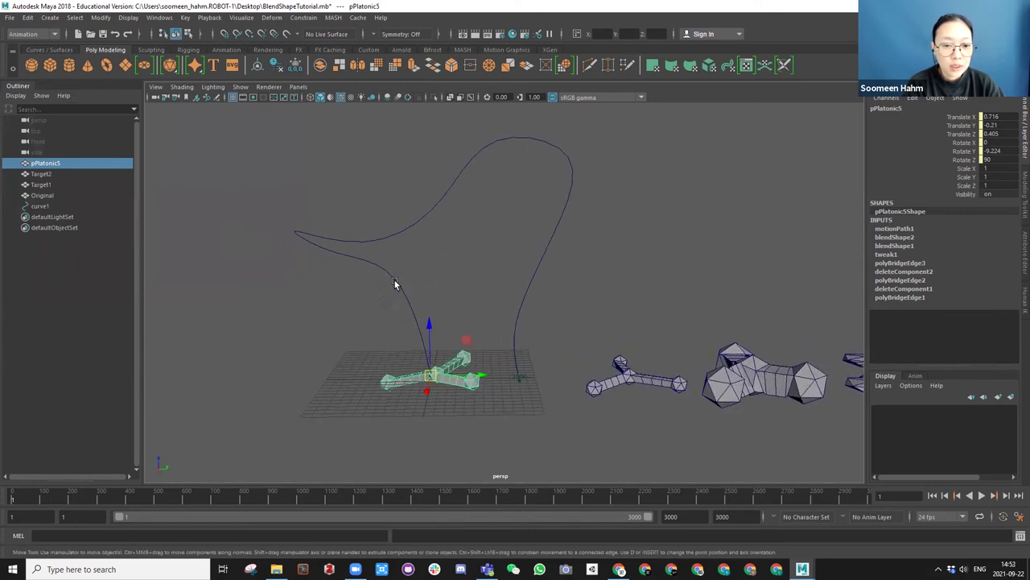
key("ctrl+s")
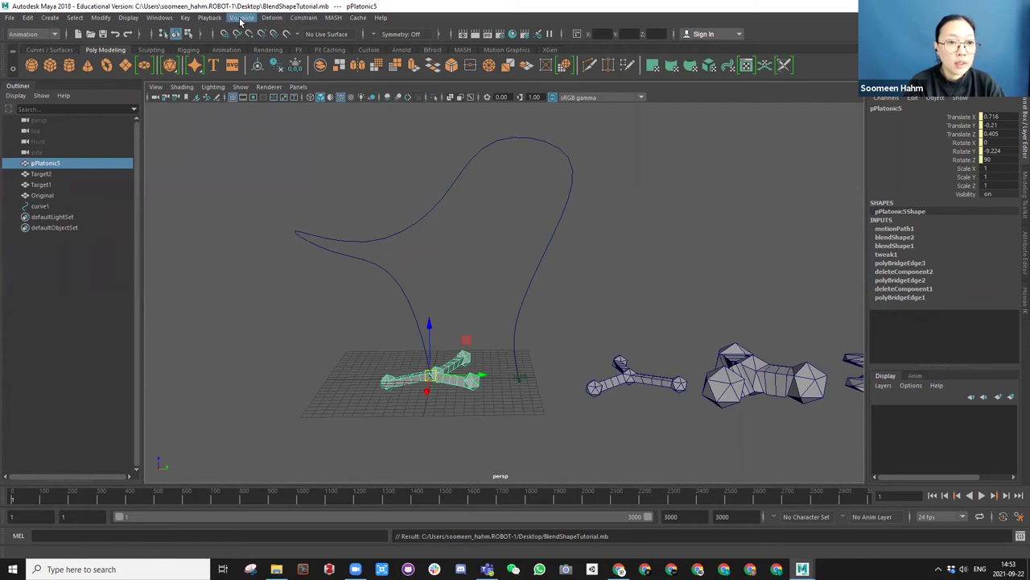
Open the Animation Snapshot options for pPlatonic5 and review the end time of 3000 and increment of 100.
left_click(25, 34)
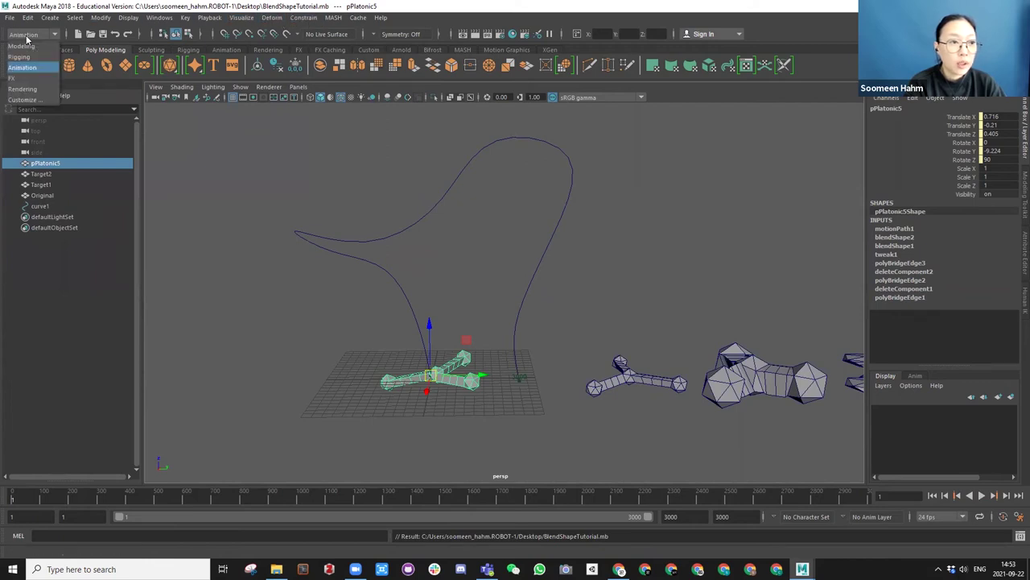
left_click(26, 36)
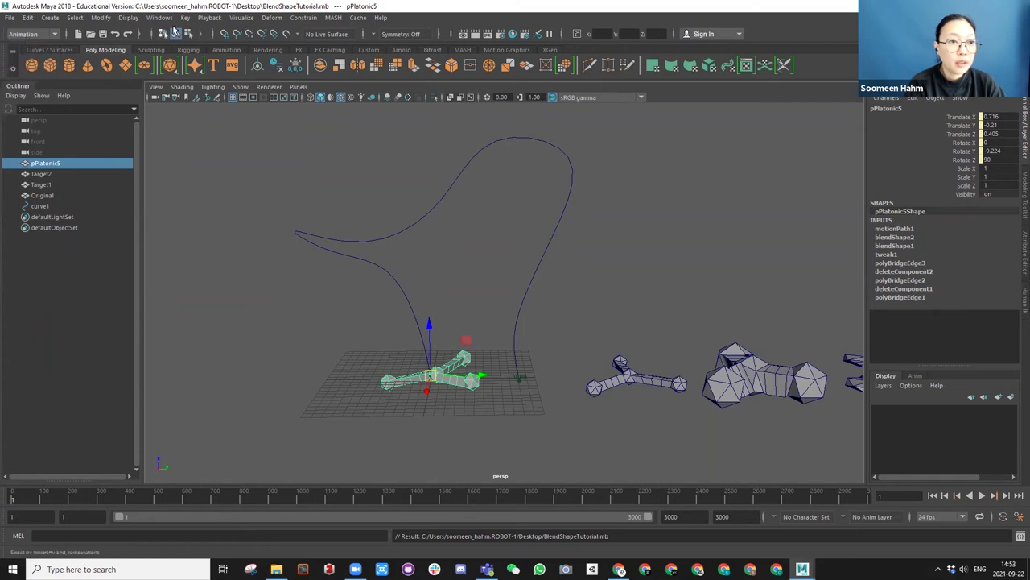
left_click(239, 17)
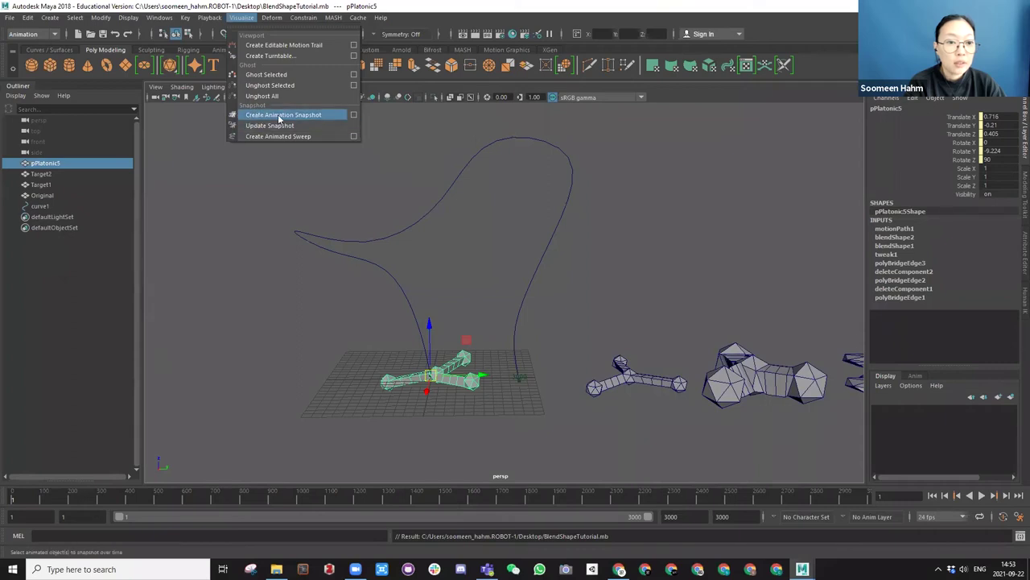
left_click(353, 115)
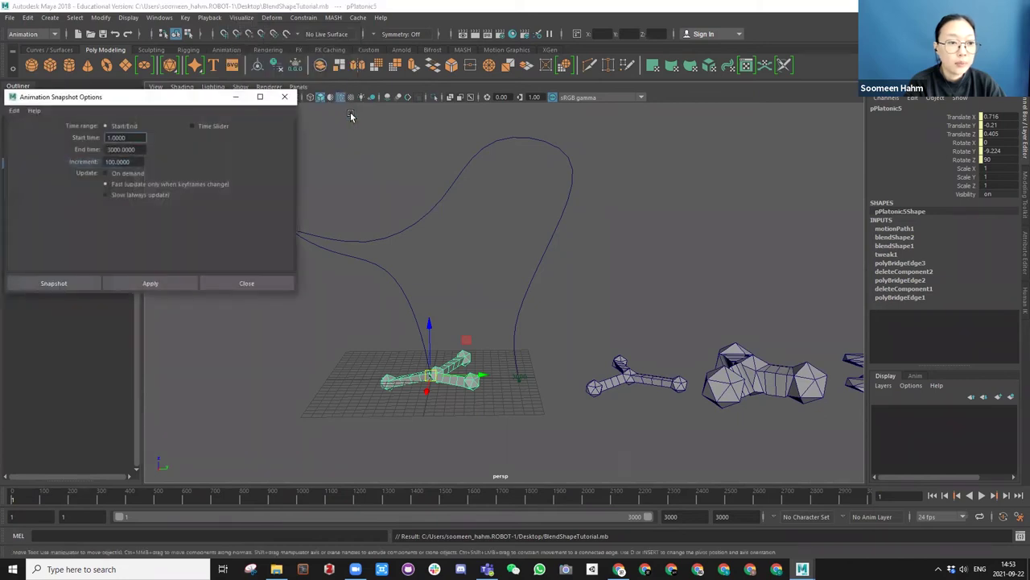
double_click(129, 149)
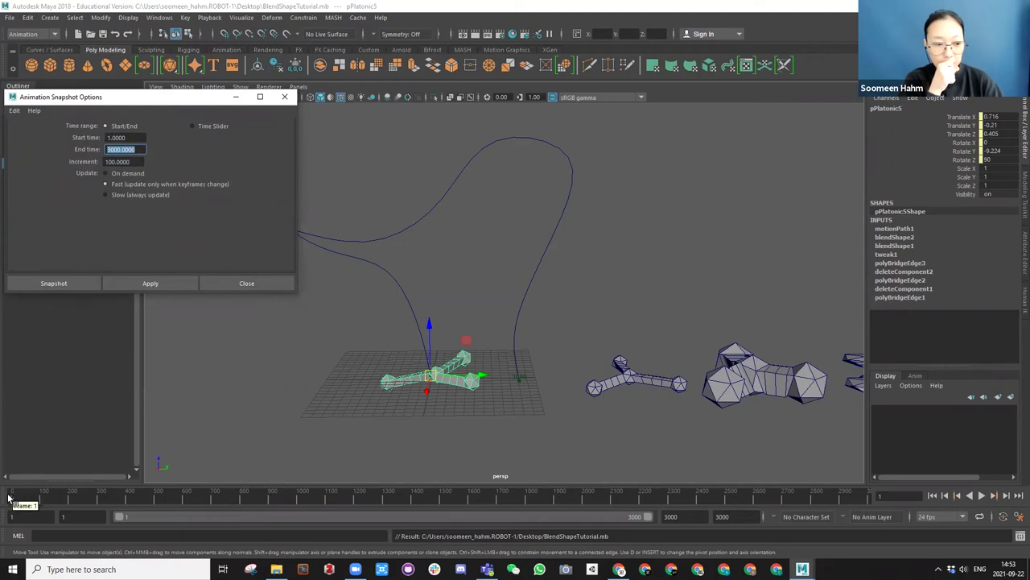
left_click(135, 161)
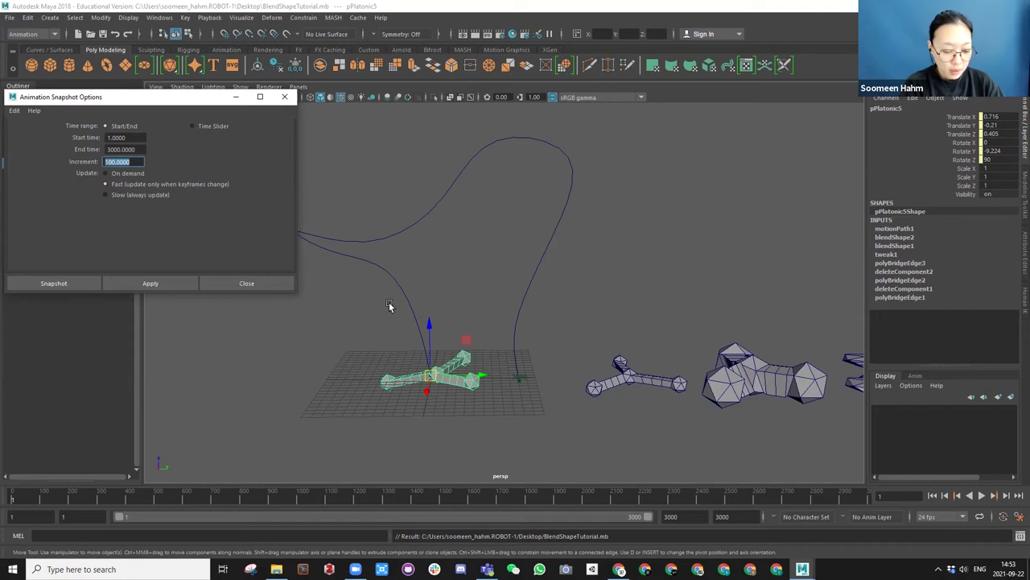
Try creating an animation snapshot of pPlatonic5 from frame 1 to 3000 in increments of 100, and undo it.
middle_click_drag(389, 305, 465, 302, "alt")
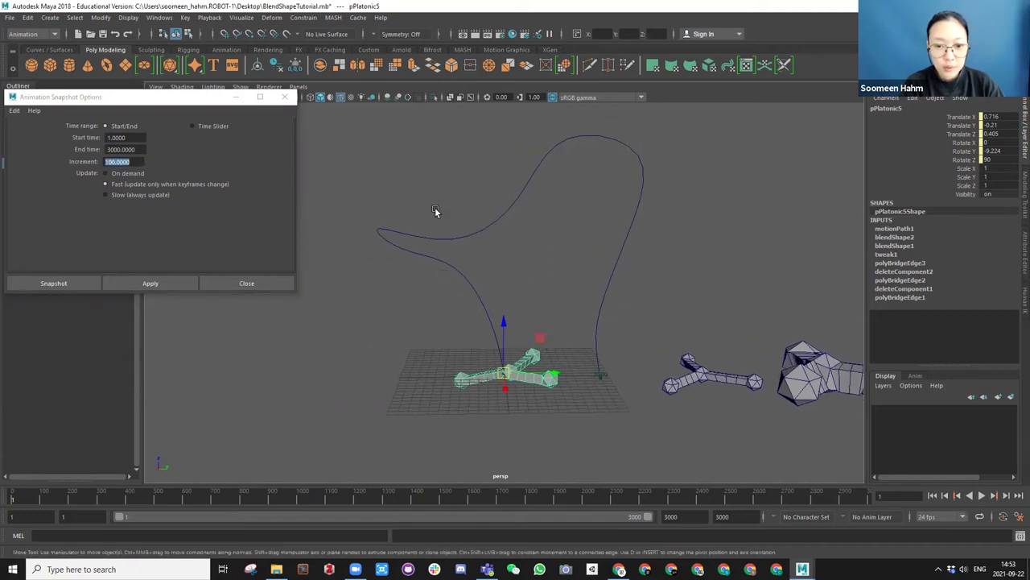
left_click_drag(598, 242, 557, 264, "alt")
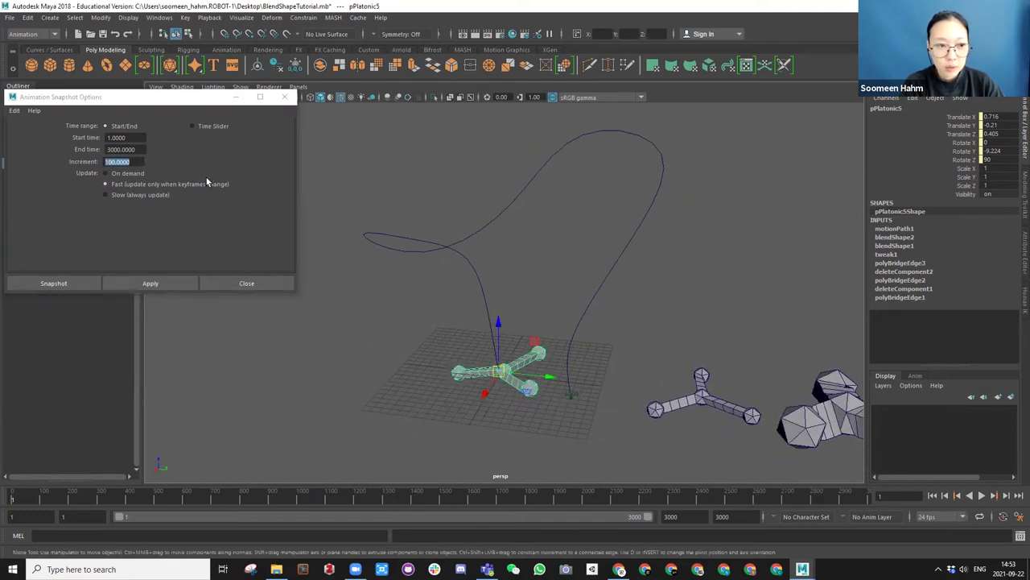
left_click(172, 284)
left_click_drag(346, 330, 492, 283, "alt")
key("ctrl+z")
key("ctrl+z")
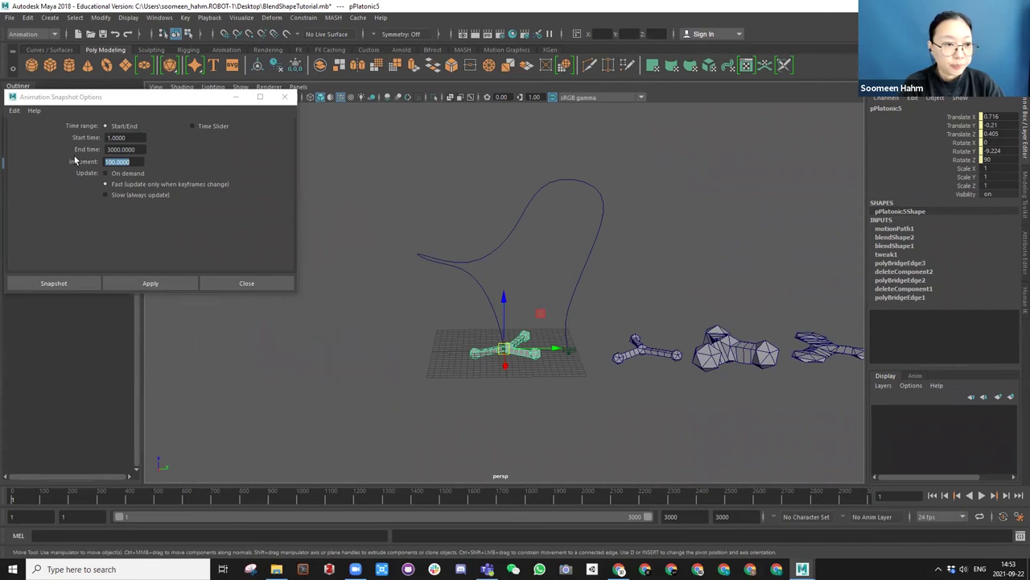
Try an animation snapshot of pPlatonic5 with an increment of 50, and undo it.
left_click_drag(130, 162, 77, 166)
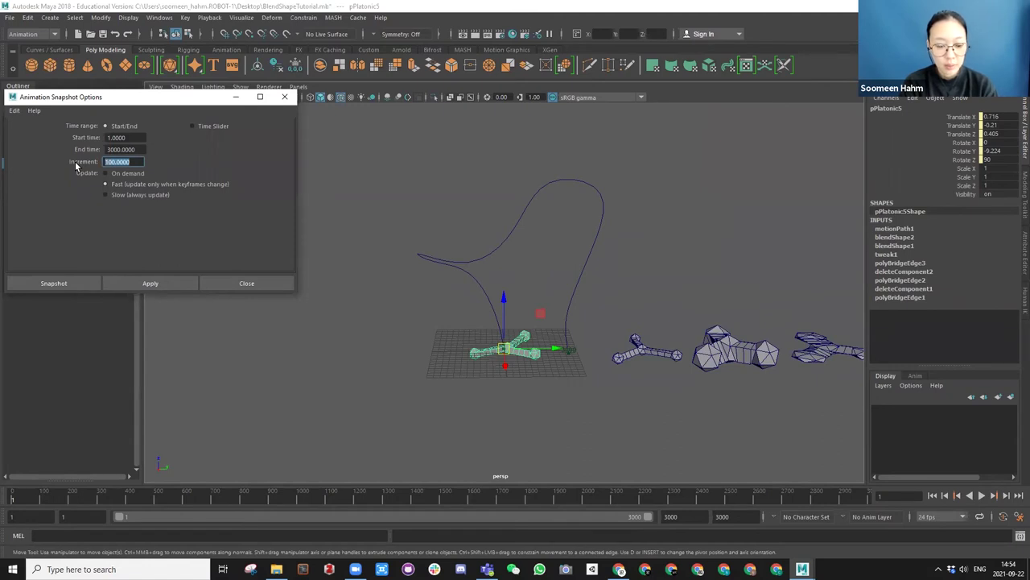
type("50")
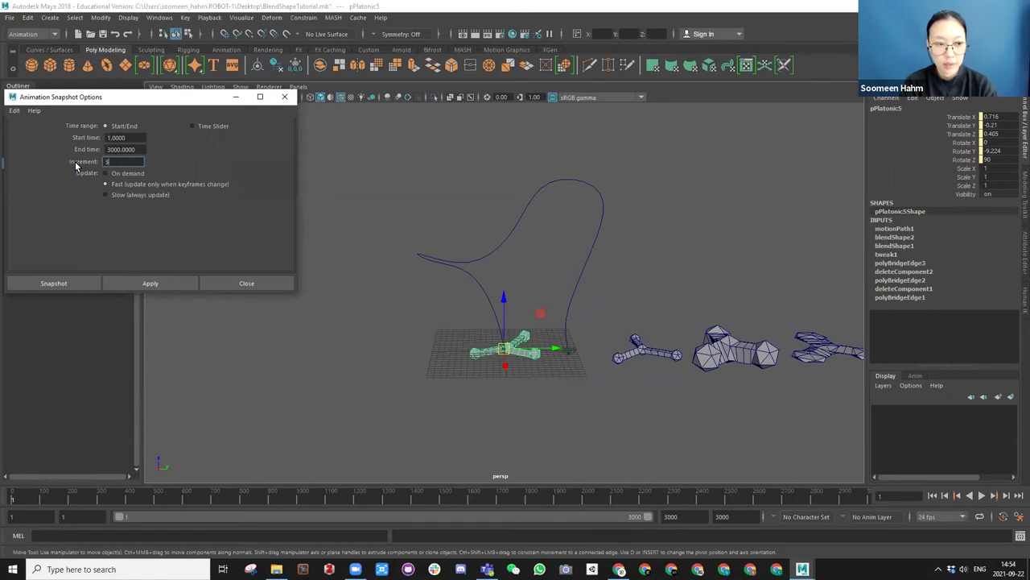
left_click(136, 282)
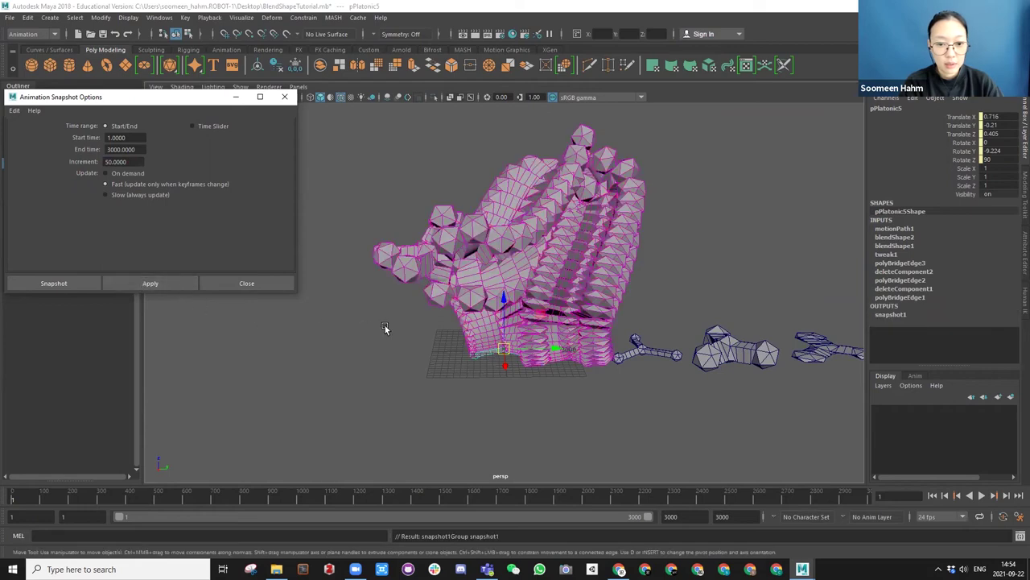
key("ctrl+z")
Try an animation snapshot of pPlatonic5 with an increment of 75, and undo it.
left_click_drag(127, 161, 52, 153)
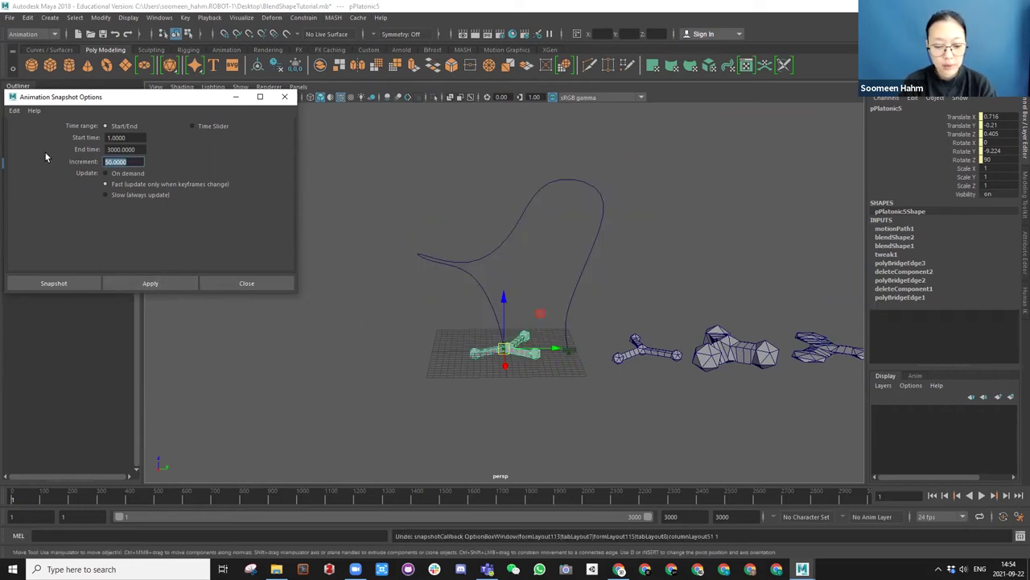
type("75")
key("Return")
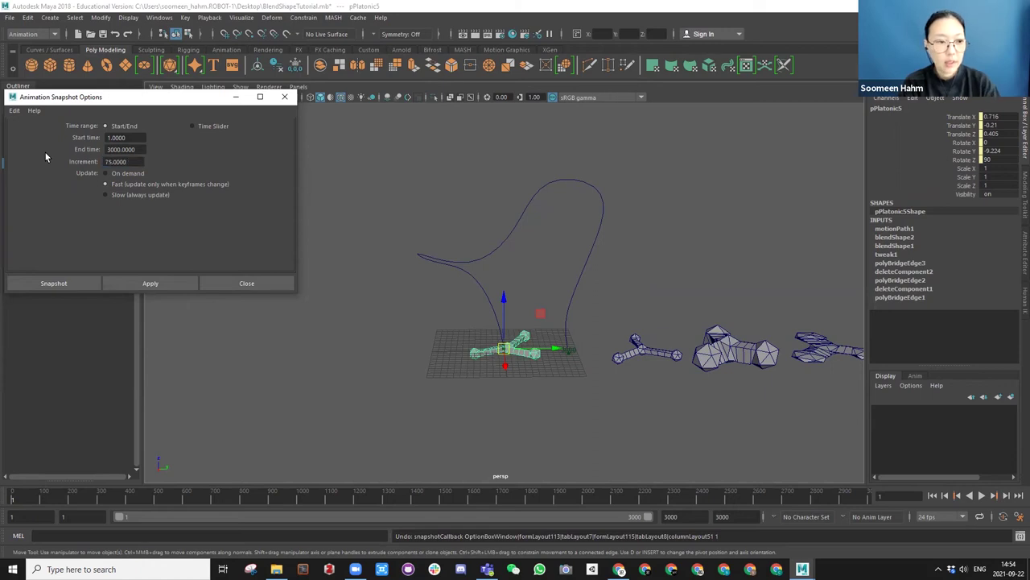
left_click(150, 284)
left_click_drag(505, 310, 269, 211, "alt")
key("ctrl+z")
Create an animation snapshot of pPlatonic5 from frame 1 to 3000 with an increment of 60, and close the snapshot options.
left_click(119, 162)
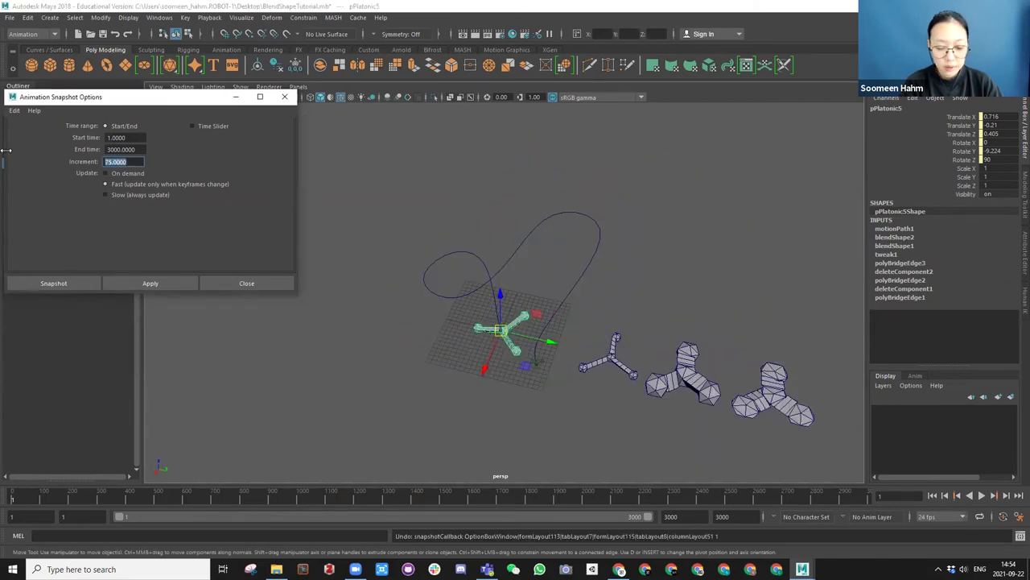
type("60")
left_click(179, 283)
left_click_drag(436, 298, 509, 217, "alt")
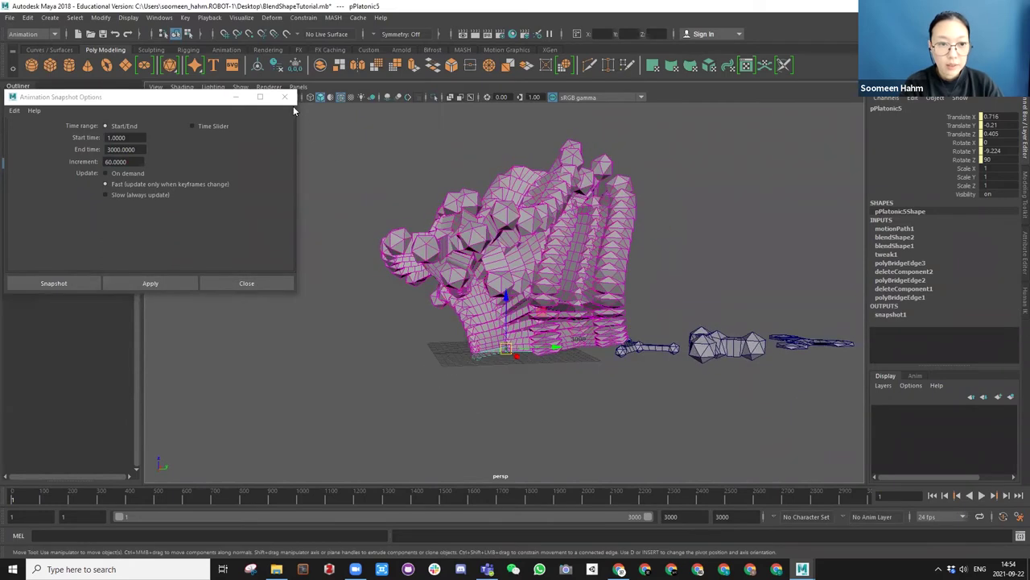
left_click(285, 96)
Look inside snapshot1Group, display all of its copies with smooth mesh preview, and clear the selection.
left_click_drag(470, 265, 32, 223, "alt")
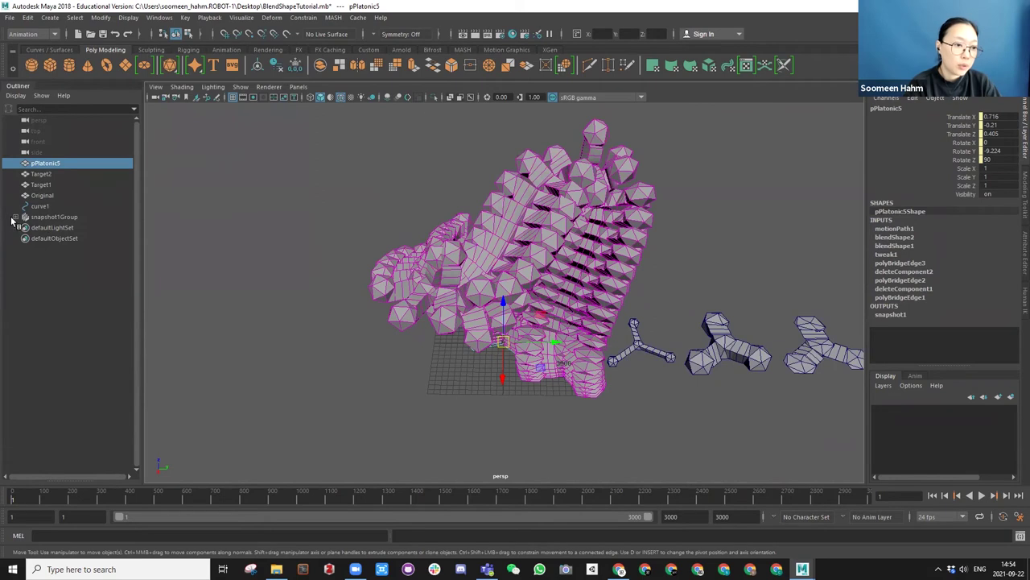
left_click(16, 217)
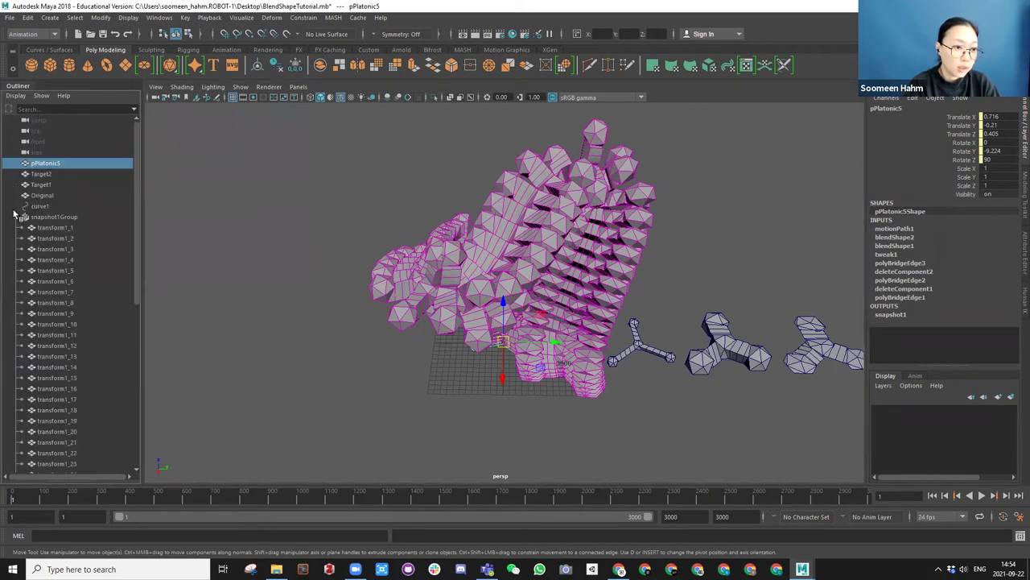
left_click(15, 217)
left_click(49, 218)
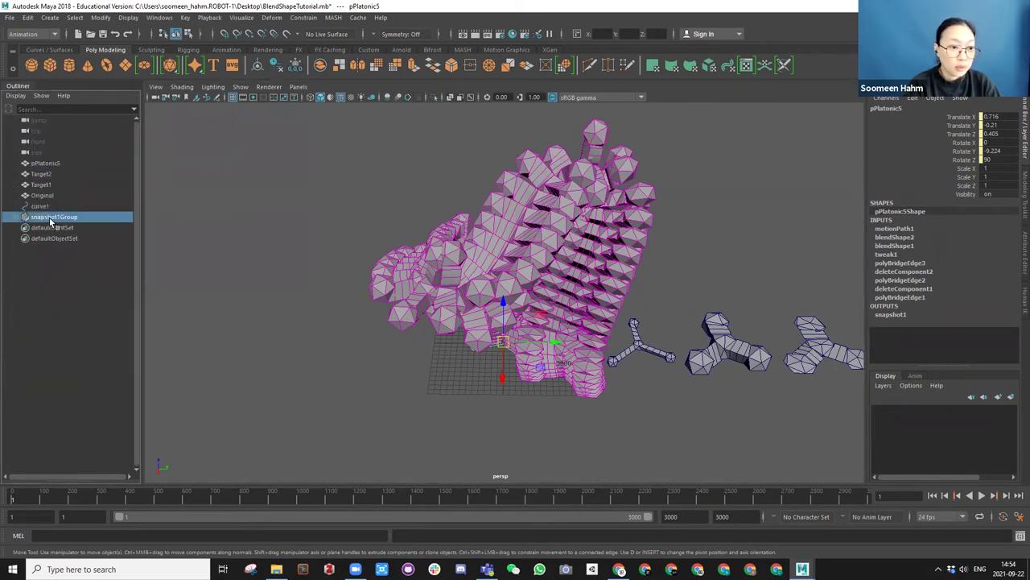
mouse_move(433, 306)
left_mouse_down("alt")
mouse_move(463, 253)
mouse_move(433, 307)
mouse_move(409, 305)
mouse_move(418, 310)
left_mouse_up("alt")
key("3")
left_click(617, 231)
left_click_drag(617, 232, 298, 310, "alt")
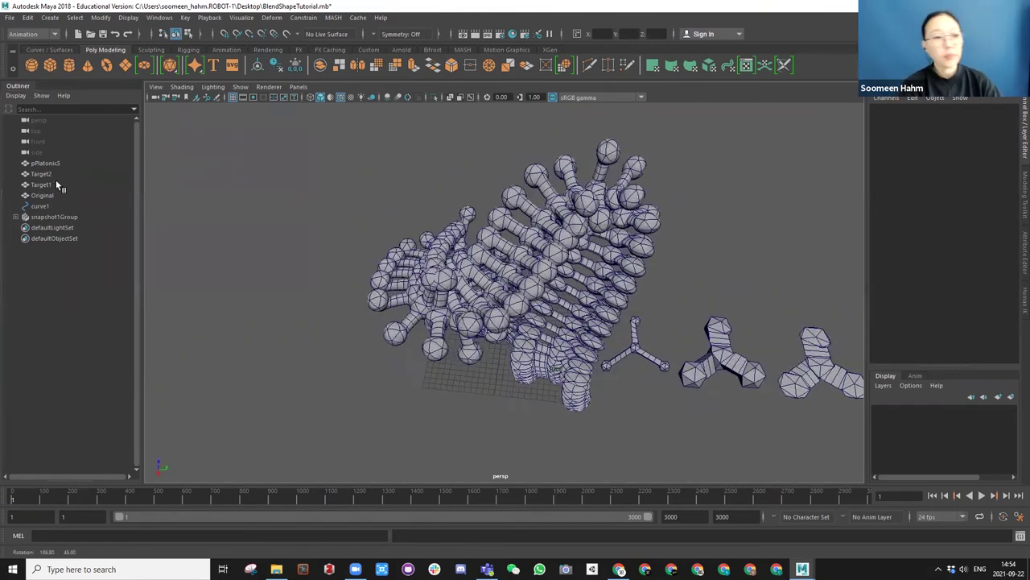
Select curve1 and examine the smoothed snapshot copies along it from several angles and up close.
left_click(40, 206)
middle_click_drag(546, 331, 607, 371, "alt")
left_click_drag(667, 361, 549, 241, "alt")
key("ctrl+z")
scroll(289, 119, "up", 3)
scroll(468, 266, "up", 3)
left_click_drag(541, 300, 506, 206, "alt")
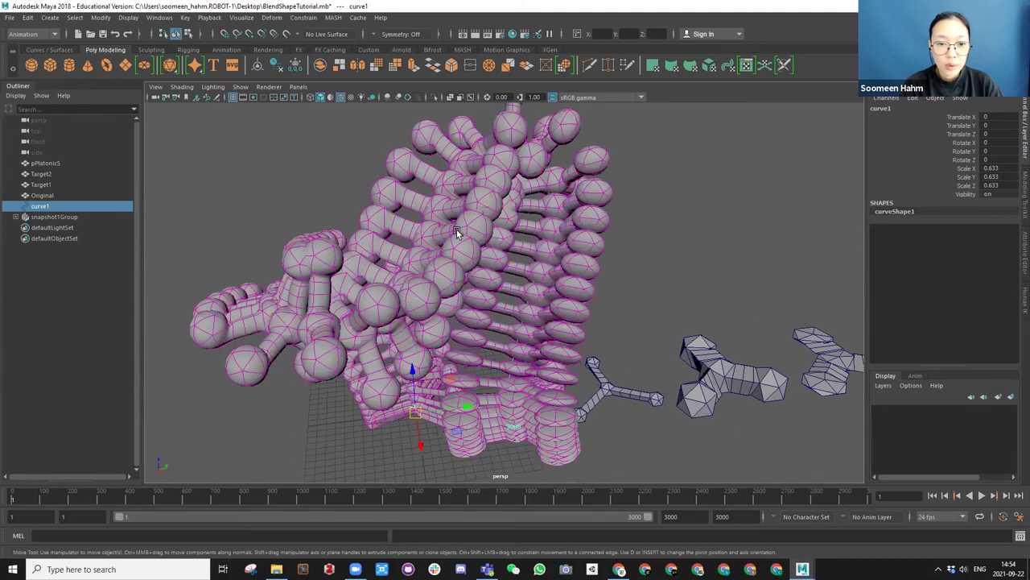
scroll(456, 233, "up", 3)
scroll(446, 227, "down", 3)
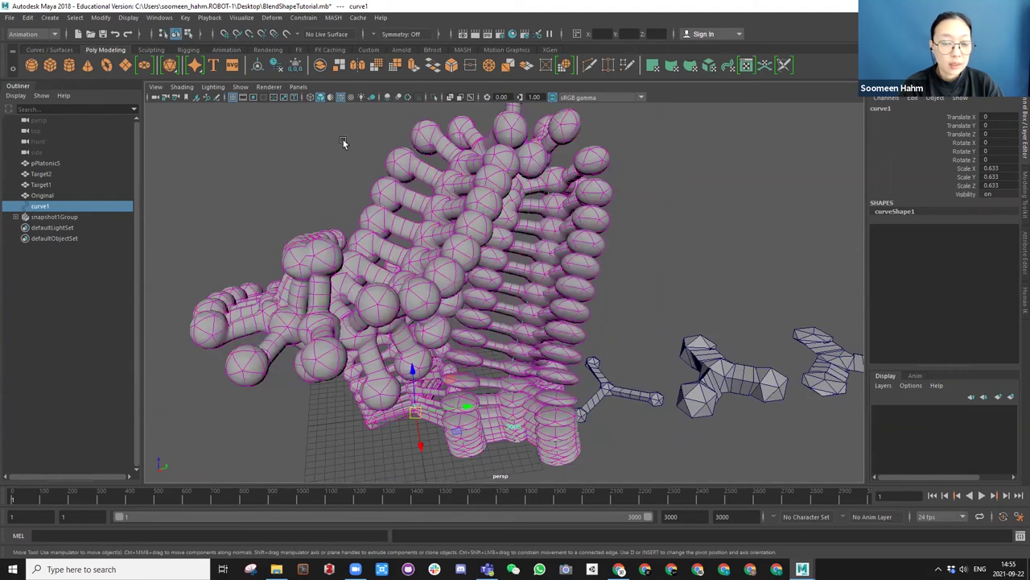
scroll(521, 330, "up", 2)
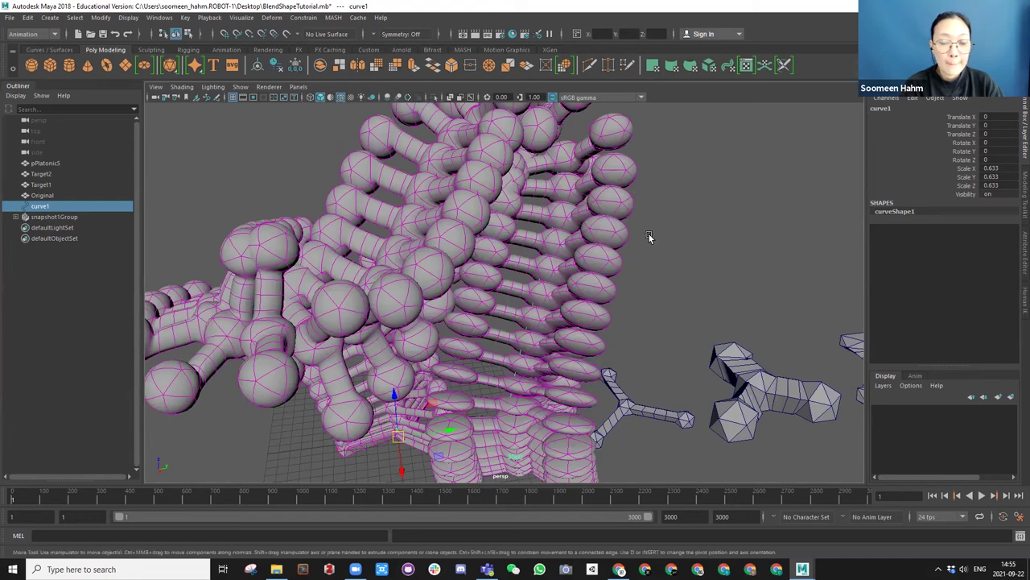
Create a new display layer and add snapshot1Group to it.
left_click(998, 396)
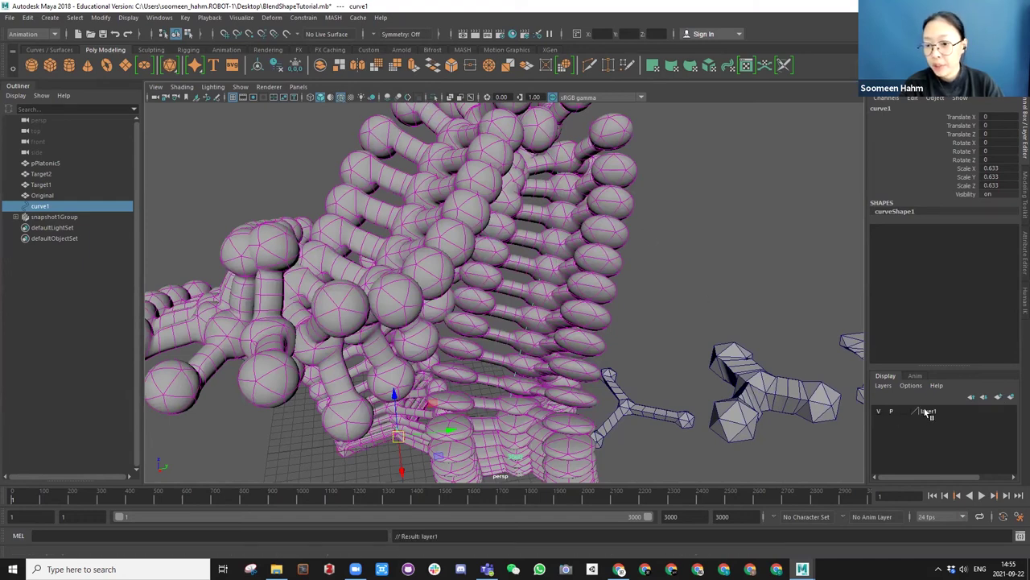
left_click(48, 217)
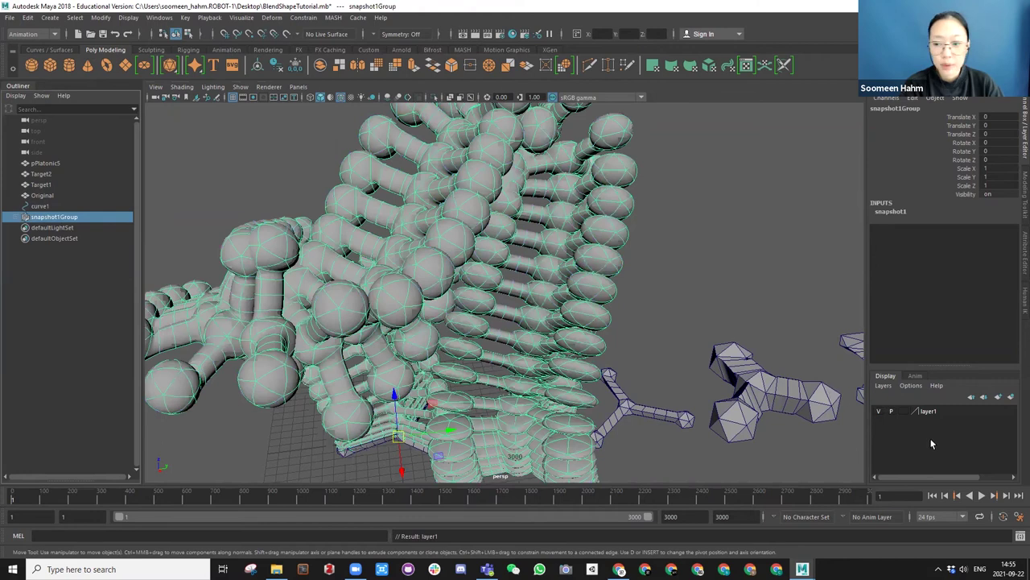
left_click(930, 412)
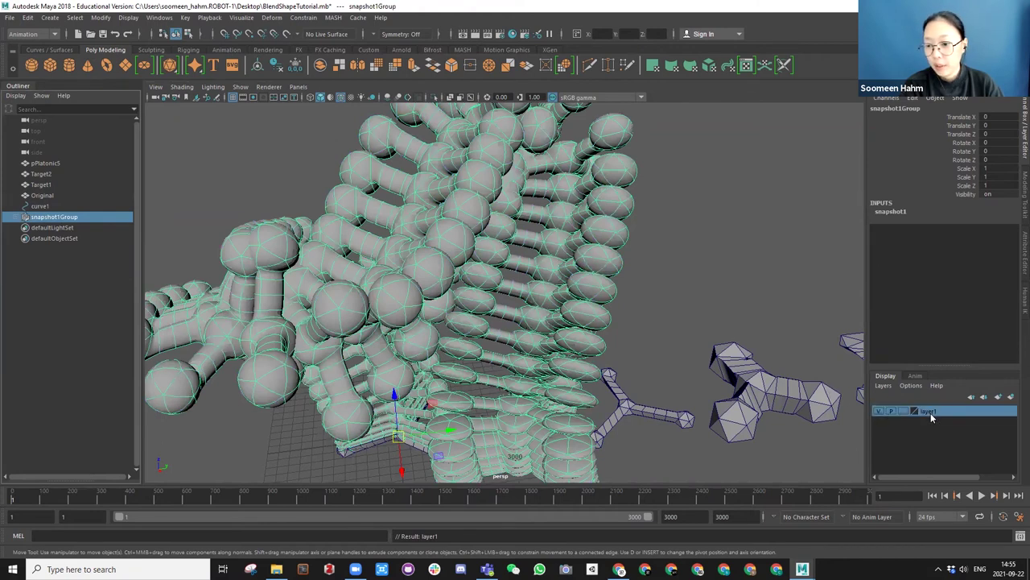
right_click(930, 411)
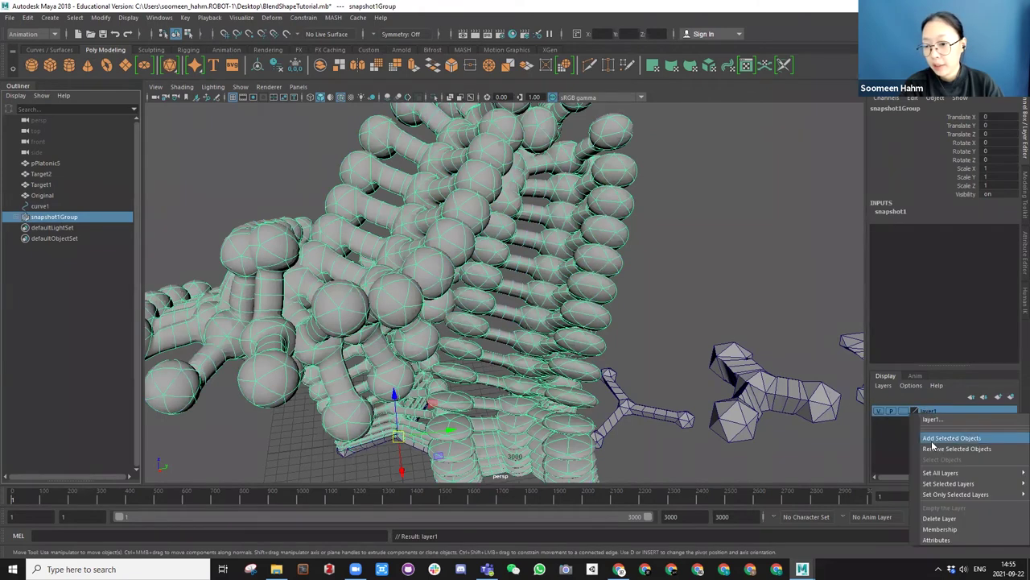
left_click(933, 443)
Set the display type of layer1 to Reference and clear the selection.
left_click(903, 412)
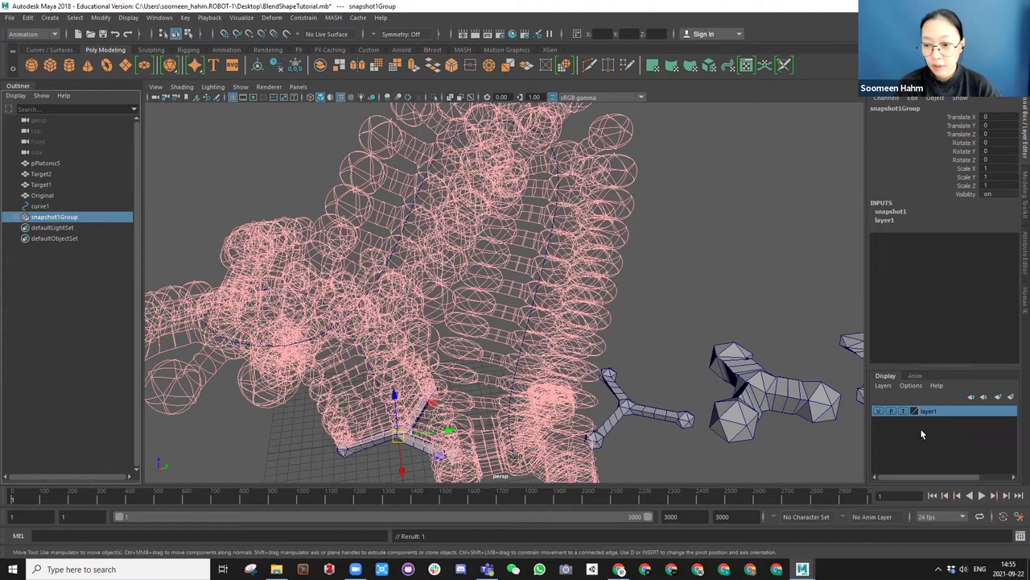
left_click(903, 412)
left_click(650, 291)
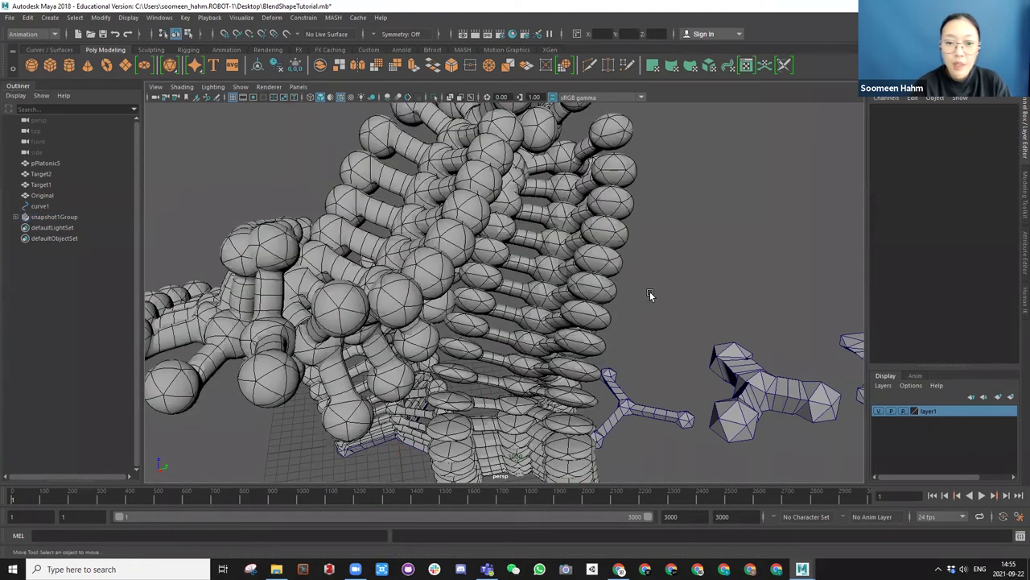
key("a")
left_click_drag(660, 303, 644, 293, "alt")
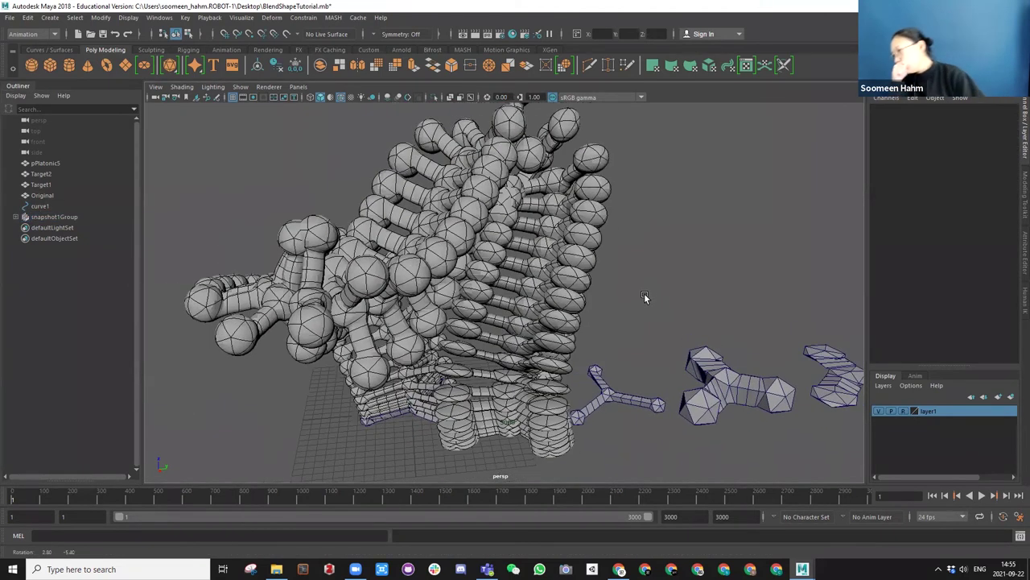
left_click_drag(644, 293, 594, 278, "alt")
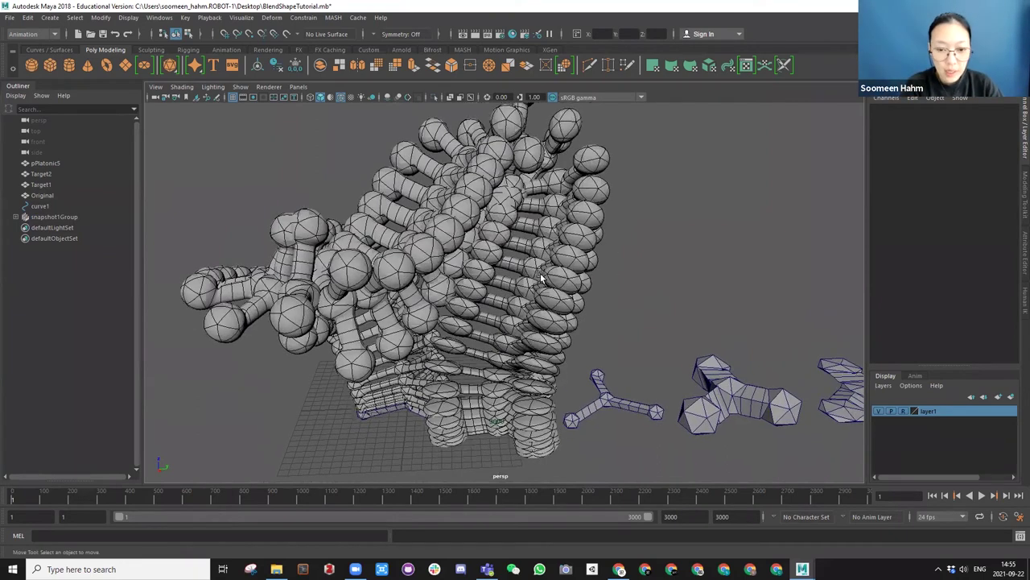
Reselect curve1 and try changing the display type of layer1, and undo the change.
key("ctrl+z")
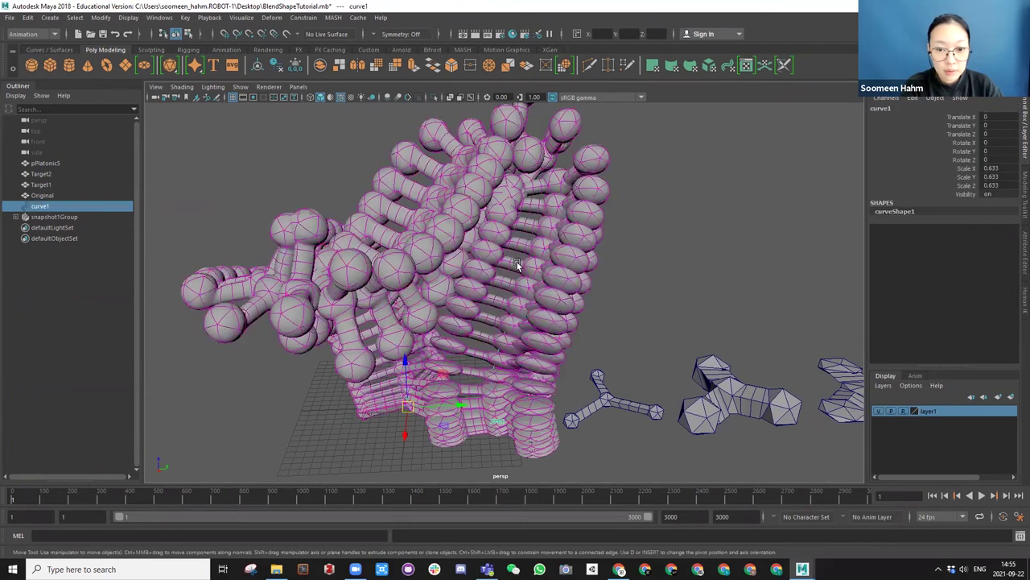
scroll(618, 297, "down", 2)
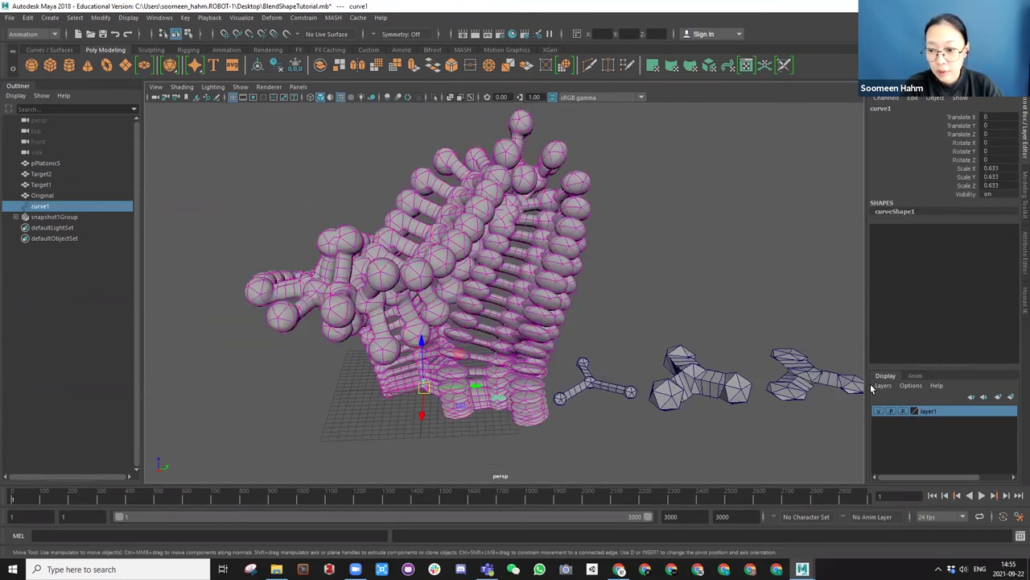
left_click(618, 299)
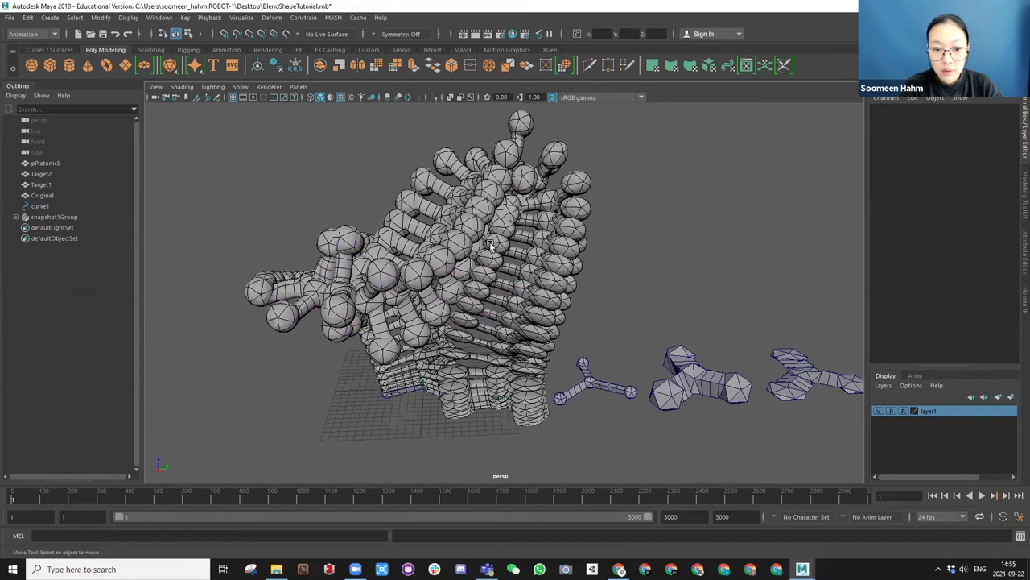
key("ctrl+z")
left_click_drag(589, 279, 578, 257, "alt")
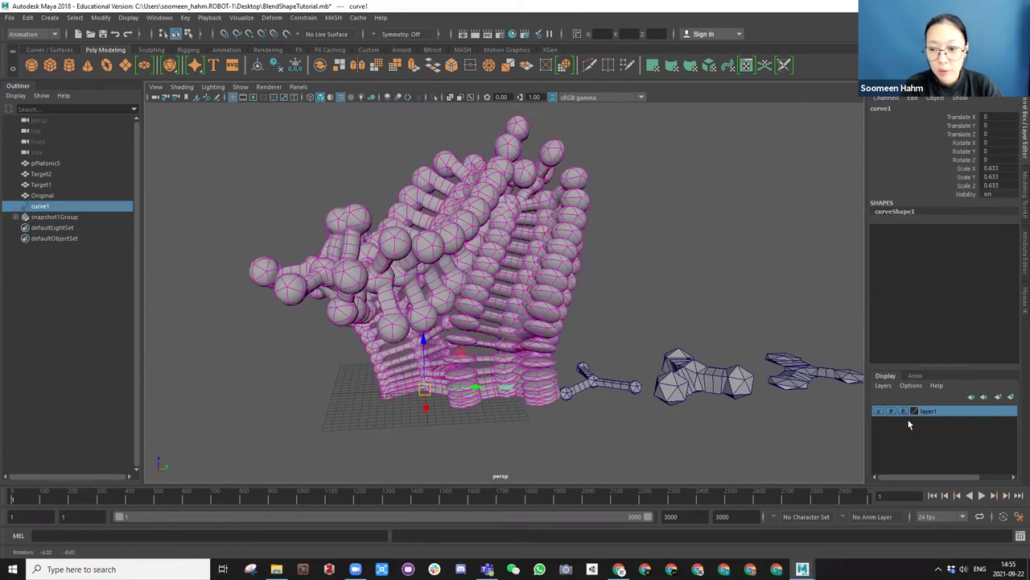
left_click(904, 409)
key("ctrl+z")
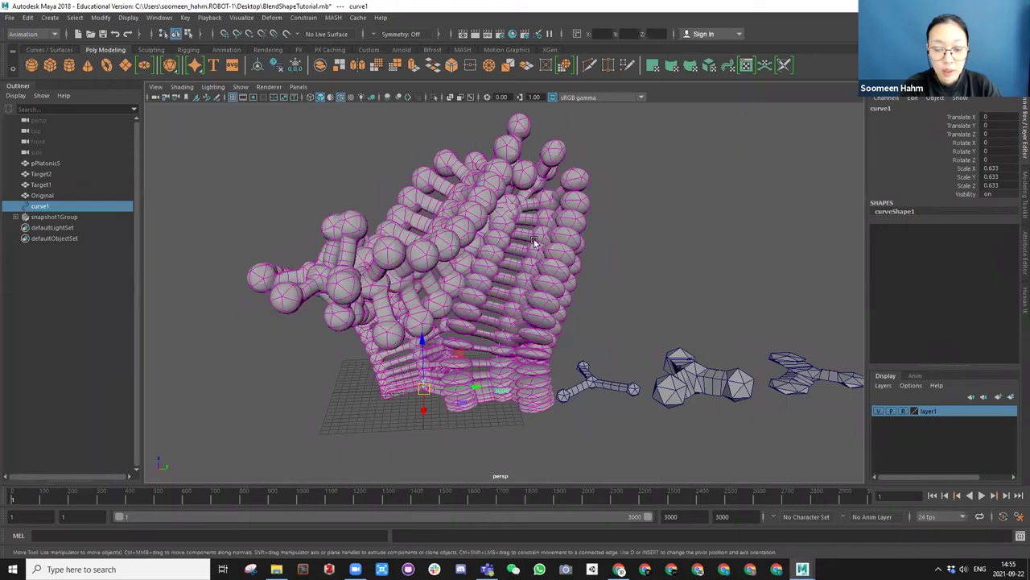
Switch the viewport to wireframe display and move control vertex 9 of curve1 at the upper bend along X.
left_click(491, 236)
left_click_drag(490, 169, 321, 98, "alt")
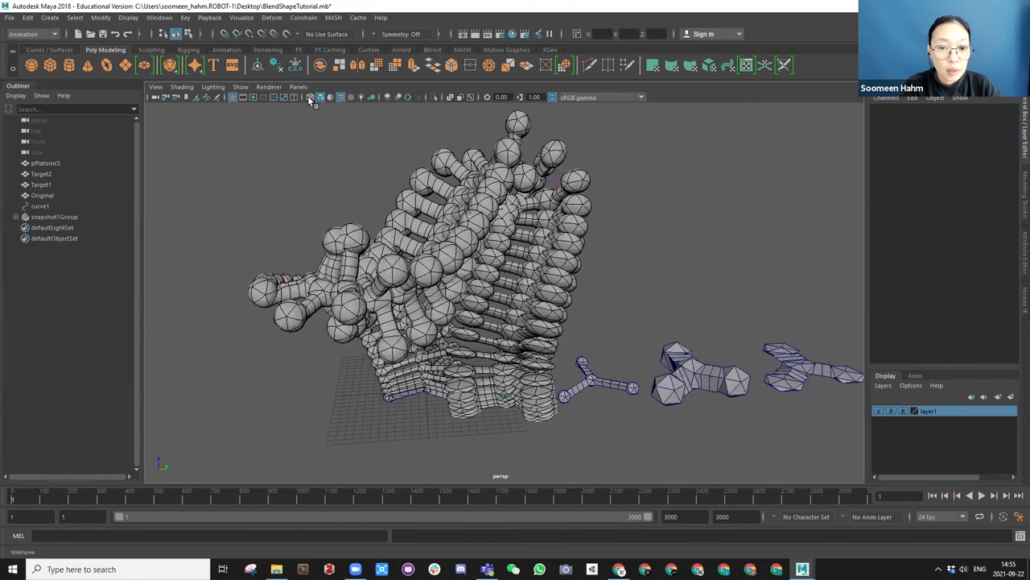
left_click(310, 96)
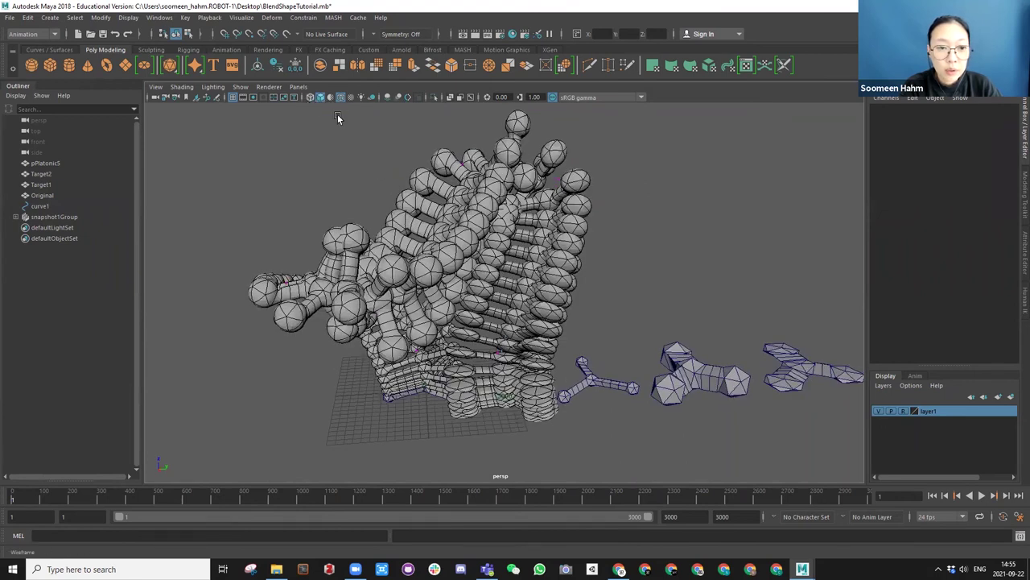
left_click_drag(537, 259, 535, 227, "alt")
left_click(527, 275)
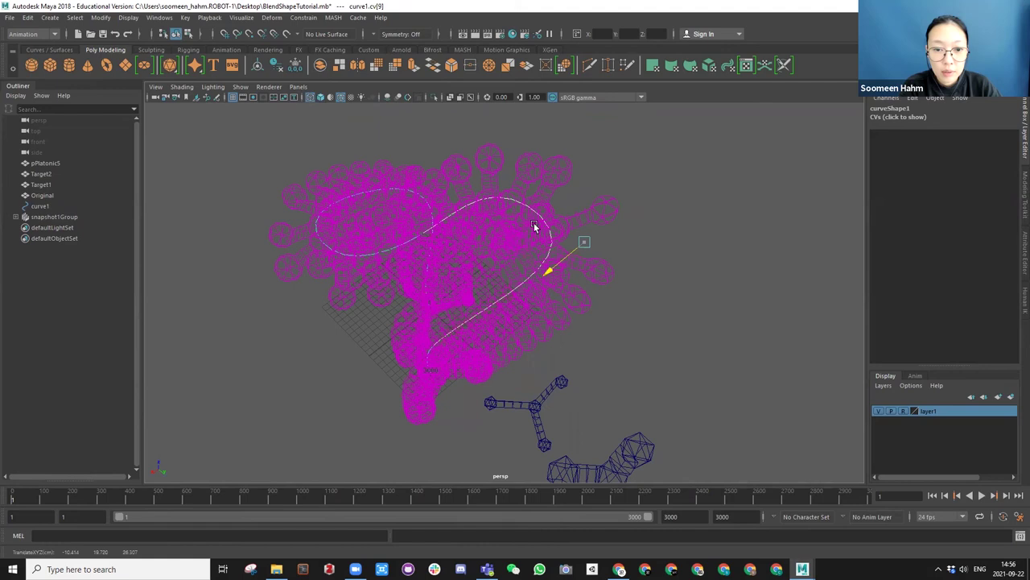
Return the viewport to shaded display and cycle layer1 through its display types back to Reference.
left_click(903, 409)
left_click_drag(555, 309, 592, 248, "alt")
scroll(587, 239, "up", 2)
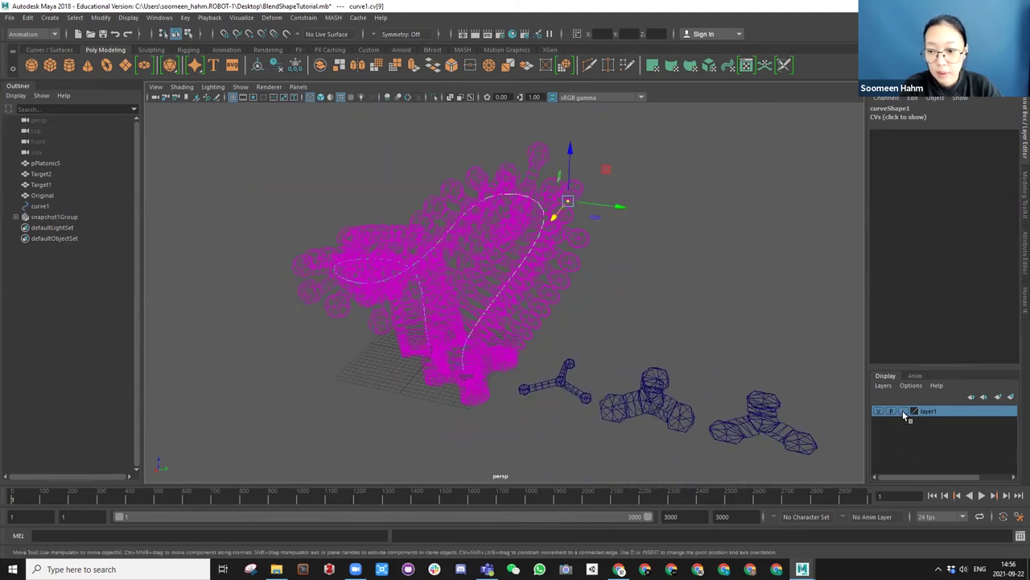
left_click(903, 409)
left_click(319, 97)
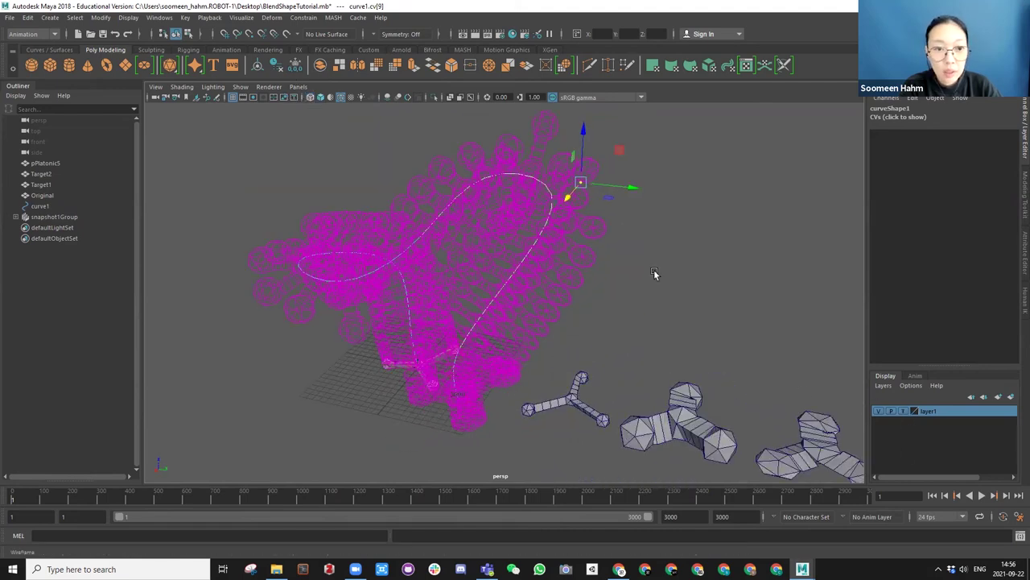
left_click(897, 410)
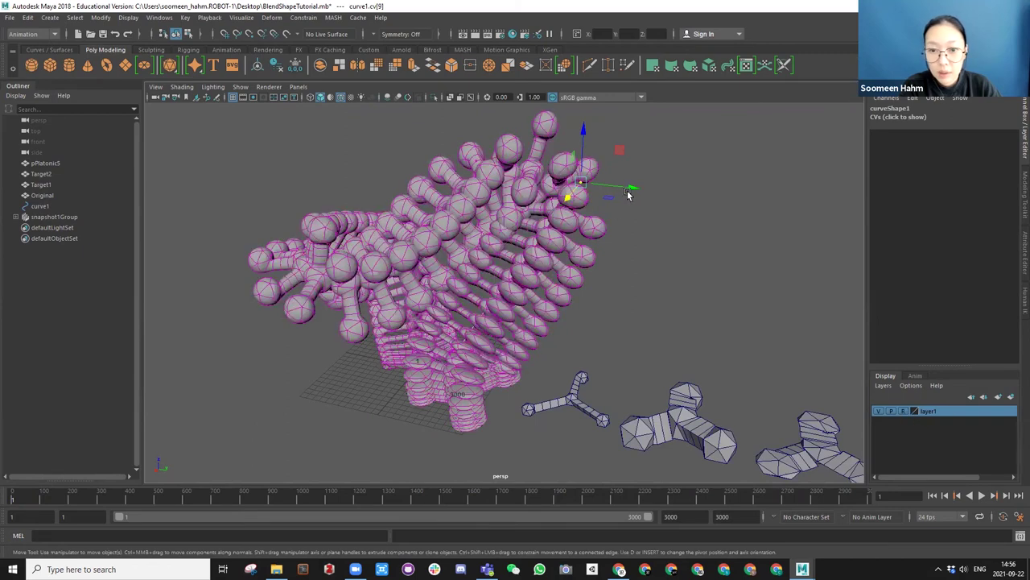
Move control vertex 9 of curve1 outward along Y to reshape the path of the snapshot copies.
middle_click_drag(653, 201, 704, 252)
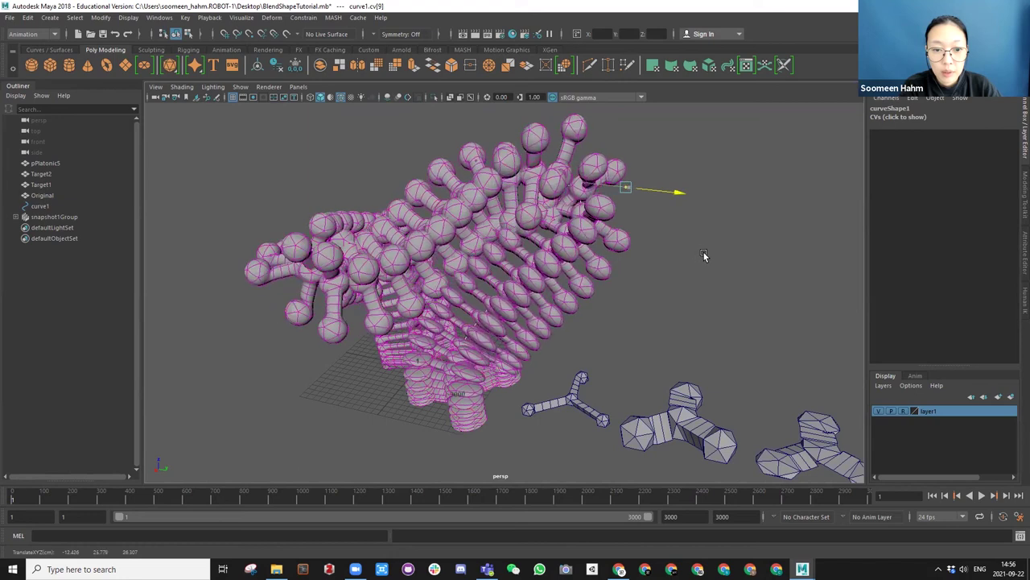
left_click_drag(593, 228, 663, 174, "alt")
left_click_drag(605, 191, 631, 212, "alt")
left_click(678, 212)
left_click(634, 207)
left_click(643, 222)
Select the central vertices of Target2 with soft selection and raise them along Z so its three arms slope downward.
left_click_drag(485, 241, 624, 320, "alt")
left_click(708, 328)
right_click_drag(620, 321, 571, 273)
left_click_drag(612, 311, 665, 352, "alt")
left_click_drag(603, 303, 632, 328)
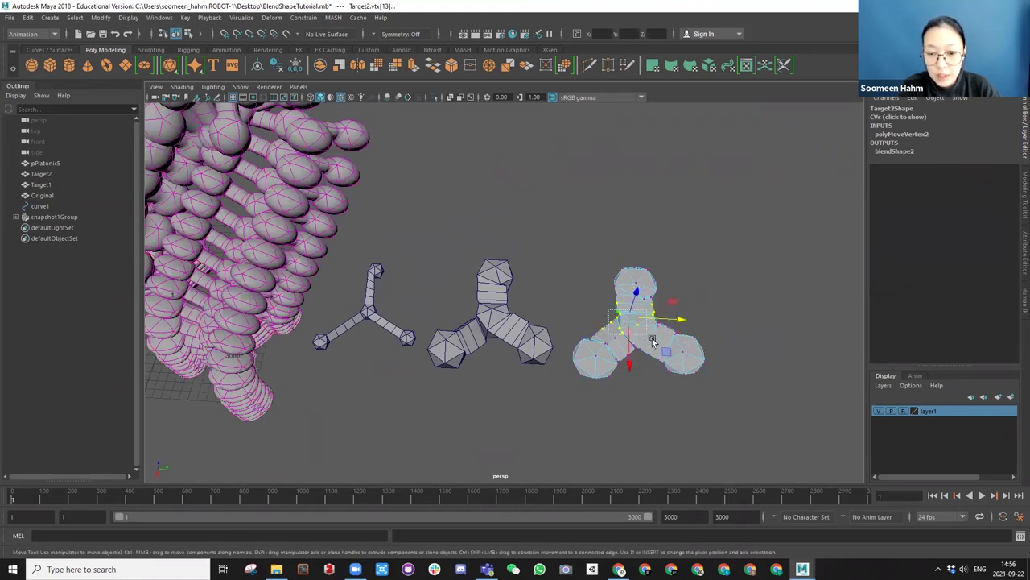
key("b")
left_click_drag(609, 306, 703, 338)
key("b")
left_click_drag(660, 306, 602, 251, "alt")
scroll(601, 244, "down", 3)
left_click_drag(603, 252, 603, 241)
scroll(631, 276, "up", 2)
scroll(631, 276, "down", 2)
left_click_drag(701, 277, 665, 246, "alt")
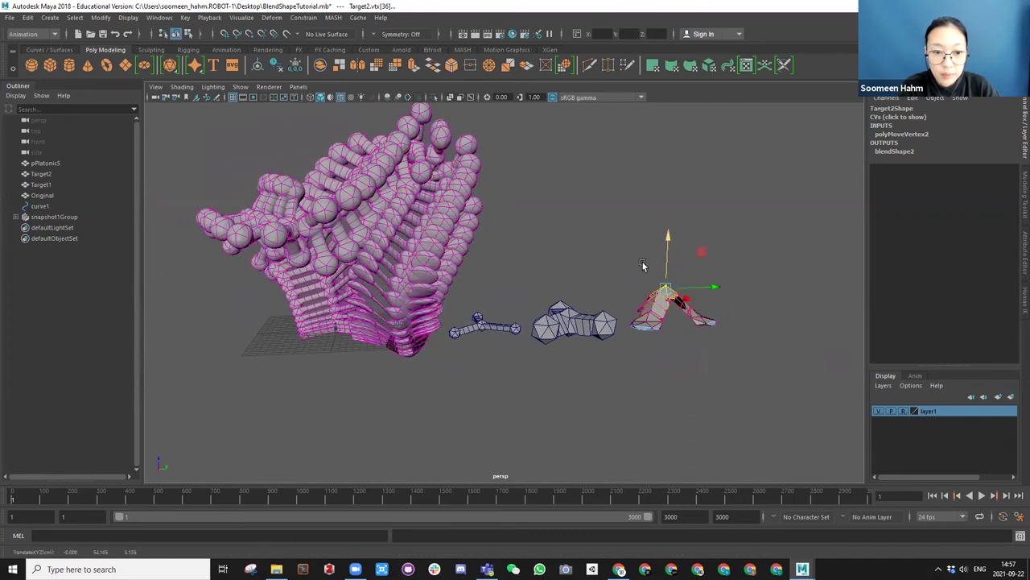
Lower the central vertices of Target1 along Z with soft selection so its three arms bend upward.
left_click_drag(624, 309, 589, 335, "alt")
left_click(555, 329)
right_click_drag(590, 334, 552, 333)
left_click_drag(552, 333, 581, 335, "alt")
left_click_drag(564, 269, 567, 313, "alt")
left_click_drag(468, 238, 593, 306, "alt")
Select all vertices of Target2 and examine its dark faces up close from several angles.
scroll(593, 306, "up", 3)
left_click(591, 300)
right_click_drag(589, 274, 538, 275)
left_click_drag(525, 256, 585, 352)
scroll(673, 335, "up", 4)
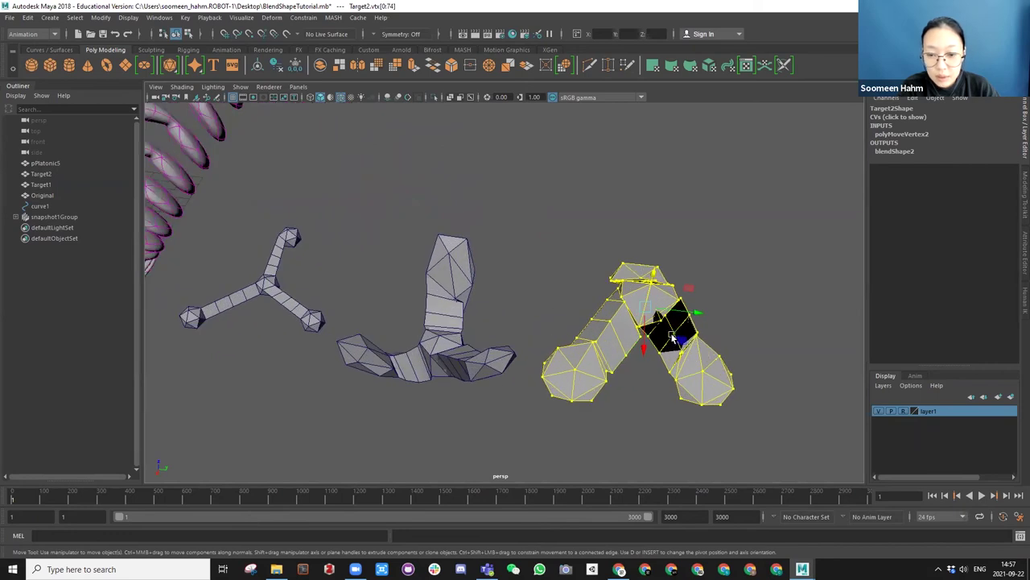
middle_click_drag(668, 333, 528, 310, "alt")
scroll(527, 310, "up", 4)
left_click_drag(529, 286, 582, 218, "alt")
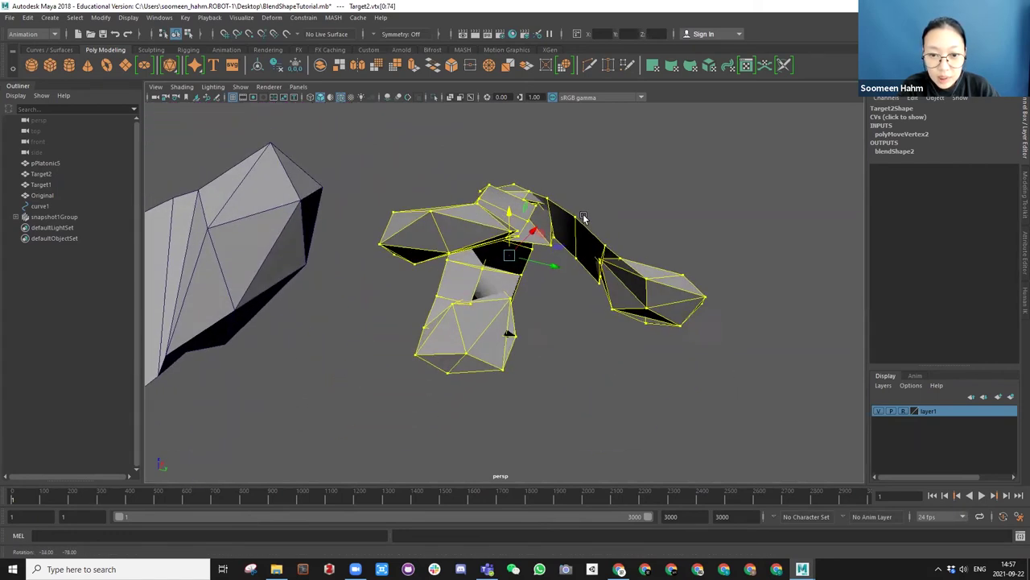
scroll(584, 214, "up", 5)
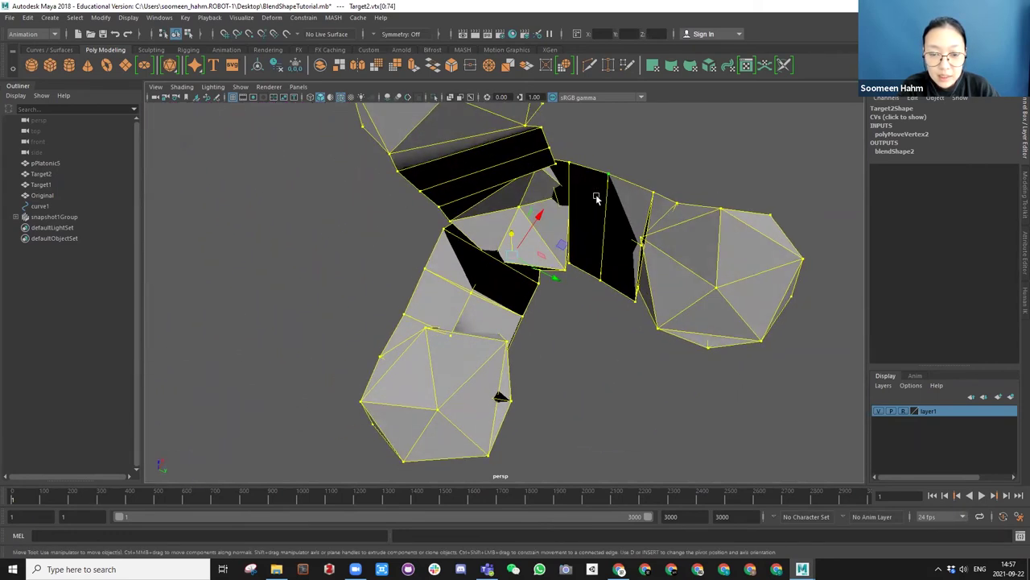
Select a black face on one arm of Target2 and try to move it upward with soft selection.
right_click_drag(595, 206, 593, 218)
left_click(594, 219)
left_click_drag(593, 218, 585, 153, "alt")
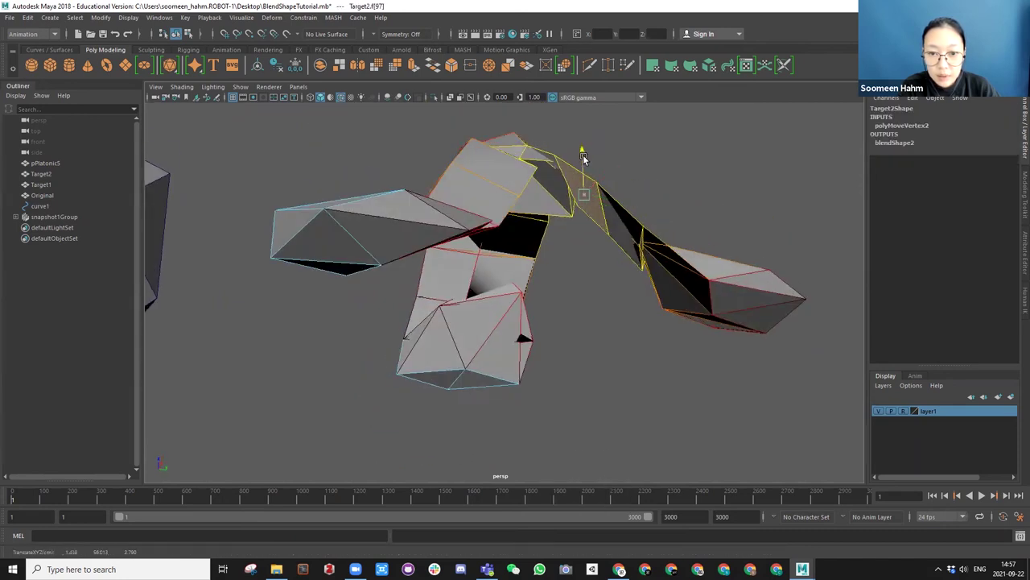
scroll(568, 245, "down", 4)
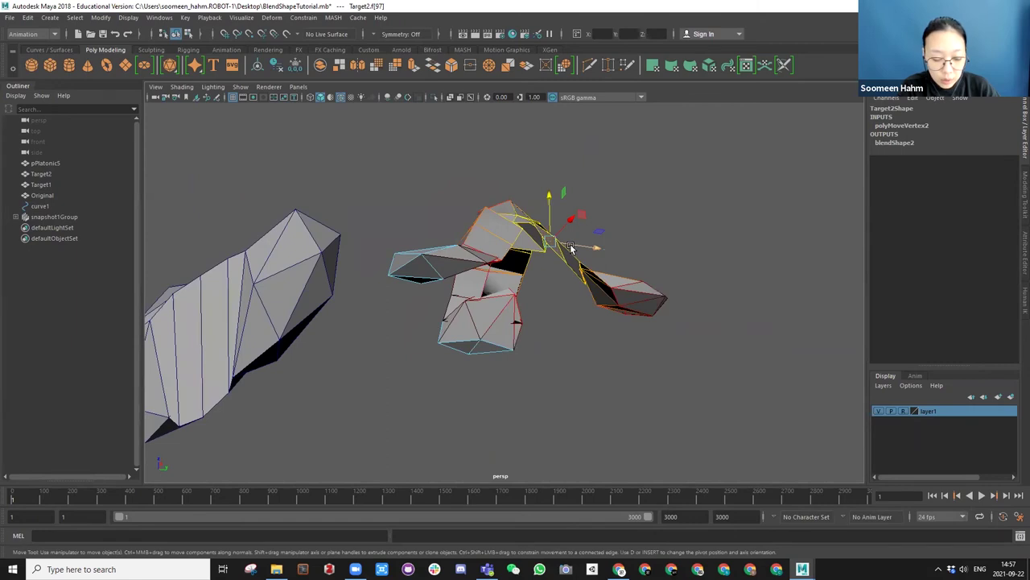
Select all vertices of Target2 and scale them down uniformly to shrink the final blend shape.
scroll(557, 259, "down", 7)
left_click_drag(550, 282, 600, 348, "alt")
scroll(673, 290, "up", 2)
left_click_drag(747, 461, 592, 427, "alt")
key("F9")
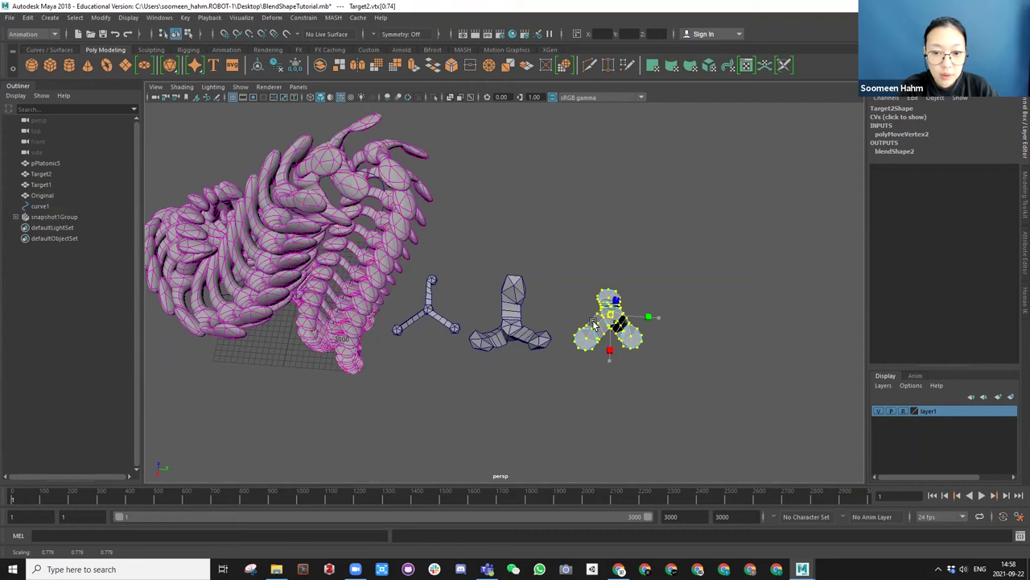
scroll(588, 327, "down", 3)
middle_click_drag(558, 334, 649, 333, "alt")
mouse_move(649, 333)
left_mouse_down("alt")
mouse_move(593, 267)
mouse_move(618, 279)
mouse_move(609, 291)
mouse_move(616, 274)
mouse_move(602, 295)
mouse_move(548, 304)
mouse_move(557, 310)
mouse_move(559, 276)
mouse_move(598, 265)
mouse_move(665, 305)
mouse_move(645, 309)
mouse_move(677, 260)
mouse_move(561, 329)
mouse_move(645, 332)
left_mouse_up("alt")
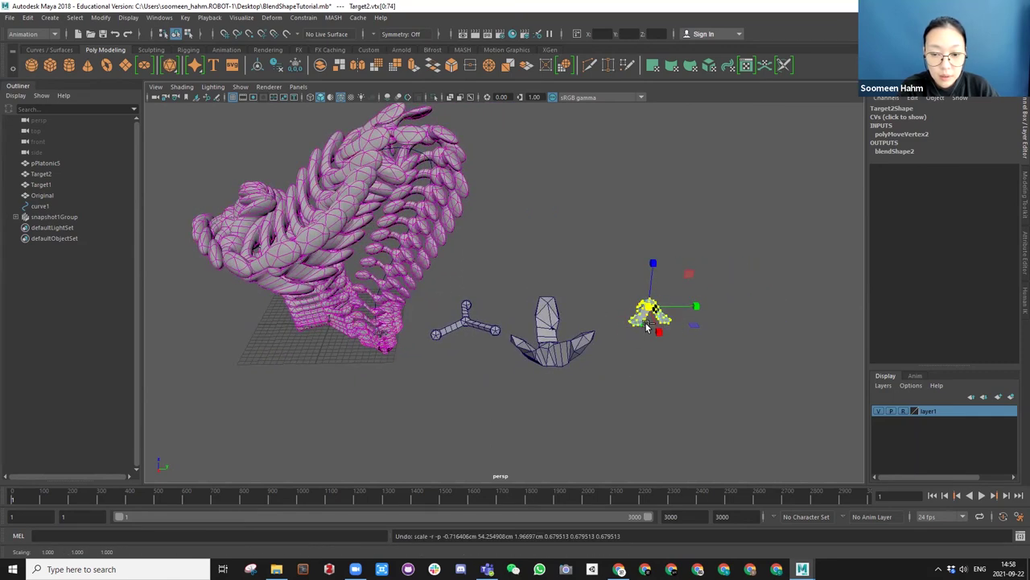
scroll(646, 317, "up", 5)
middle_click_drag(724, 323, 612, 326, "alt")
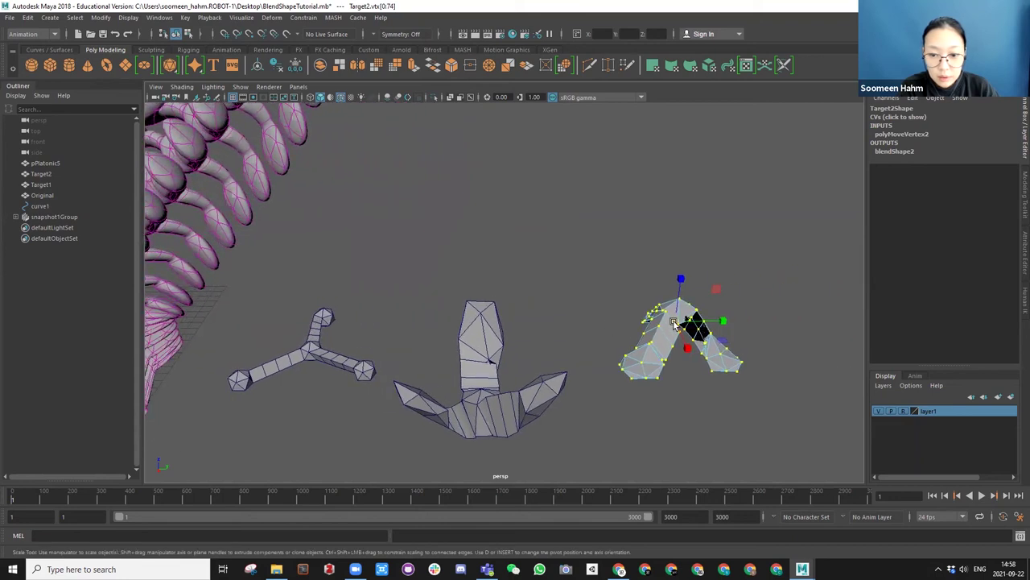
left_click_drag(668, 324, 665, 326)
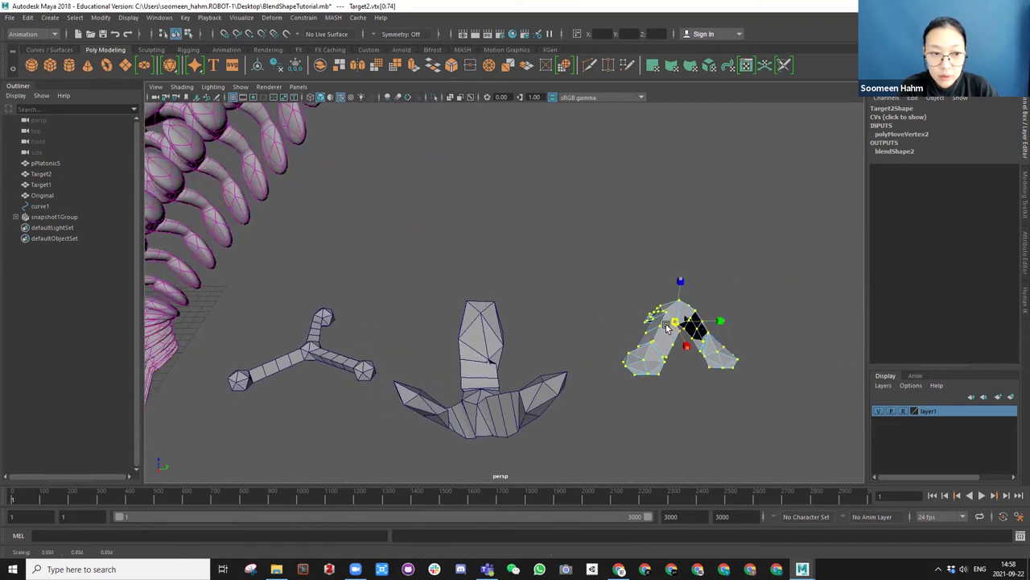
Lower the arm-end vertices of Target2 along Z with soft selection to stretch the arms downward.
right_click_drag(641, 355, 494, 315, "alt")
left_click_drag(495, 314, 538, 317, "alt")
right_click_drag(538, 317, 582, 294, "alt")
left_click_drag(596, 379, 606, 290, "alt")
key("w")
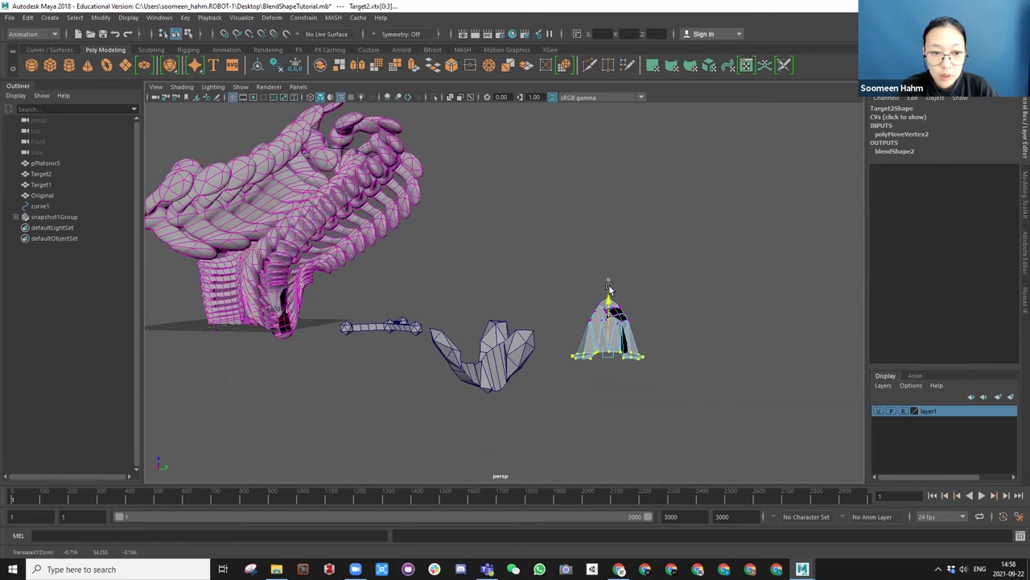
left_click_drag(514, 317, 646, 308, "alt")
scroll(527, 335, "down", 5)
Return to object selection and move Target1 along Y, farther away from the Original shape.
left_click(625, 338)
scroll(567, 321, "down", 3)
left_click(554, 312)
left_click(496, 321)
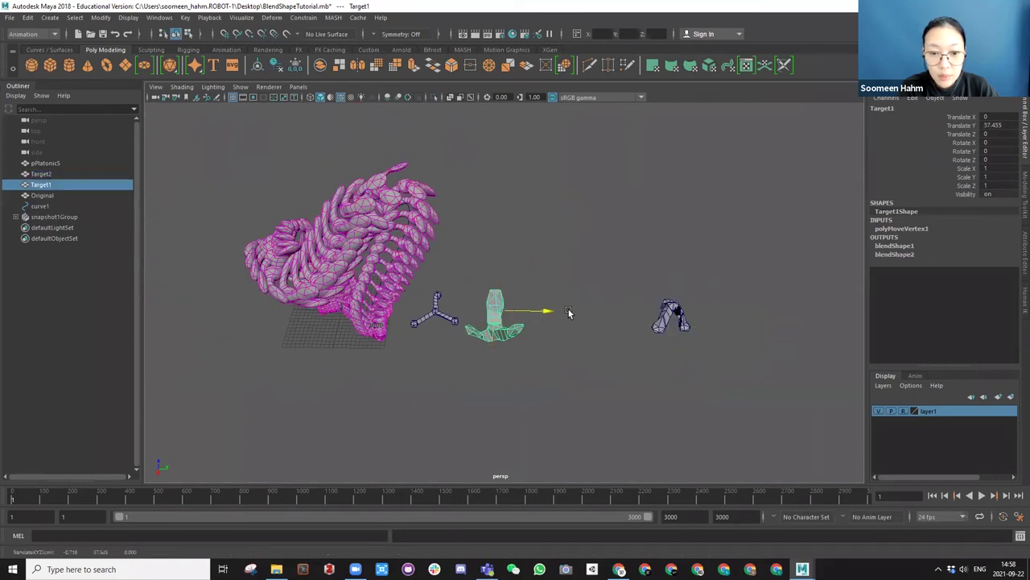
left_click_drag(550, 321, 531, 269, "alt")
middle_click_drag(531, 286, 524, 268, "alt")
scroll(524, 268, "down", 2)
Select all vertices of Target1 and scale them up uniformly to enlarge the middle blend shape.
key("F9")
left_click_drag(524, 269, 611, 374)
left_click_drag(580, 336, 564, 298, "alt")
key("r")
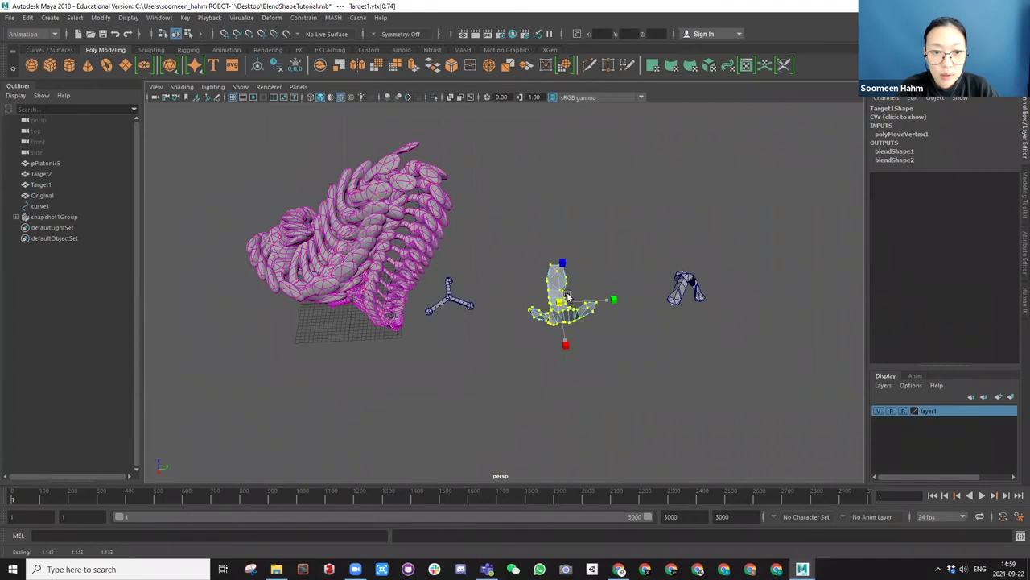
right_click_drag(531, 309, 629, 307, "alt")
left_click_drag(628, 307, 541, 288, "alt")
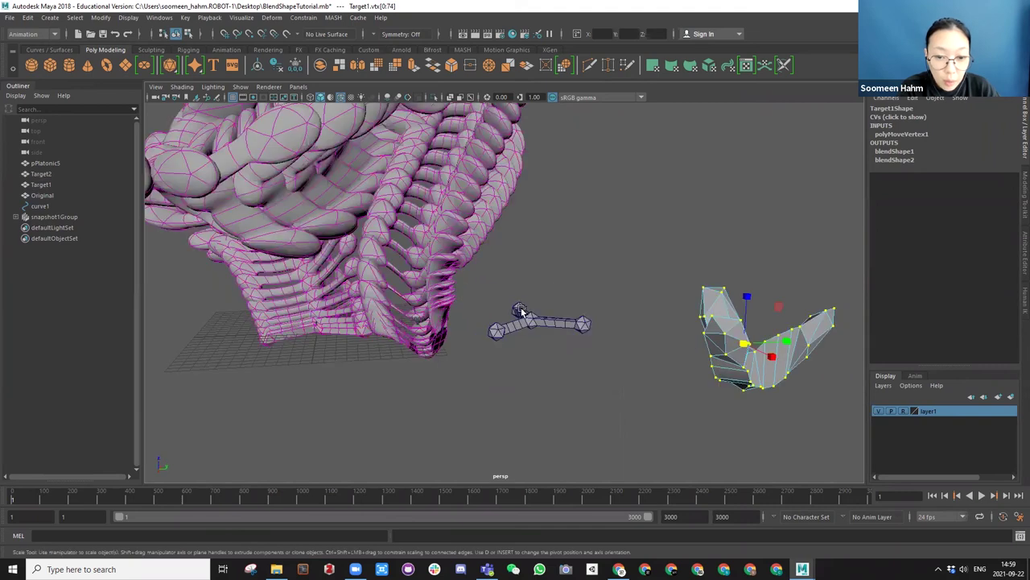
Select pPlatonic5 at the base of the snapshot form, ready for moving.
middle_click_drag(347, 337, 512, 298, "alt")
scroll(512, 298, "up", 5)
left_click(512, 297)
scroll(498, 307, "down", 6)
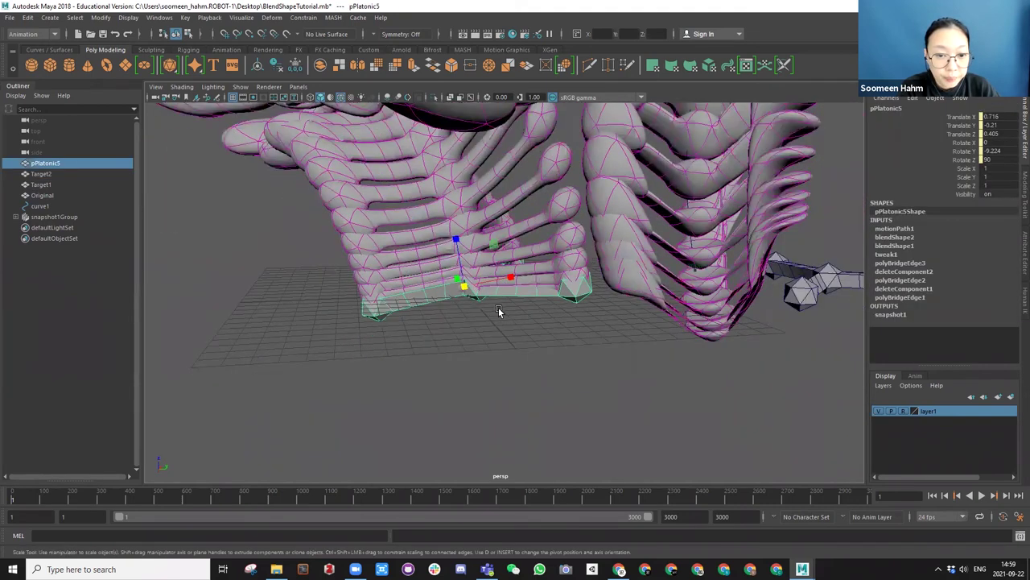
key("w")
left_click(56, 162)
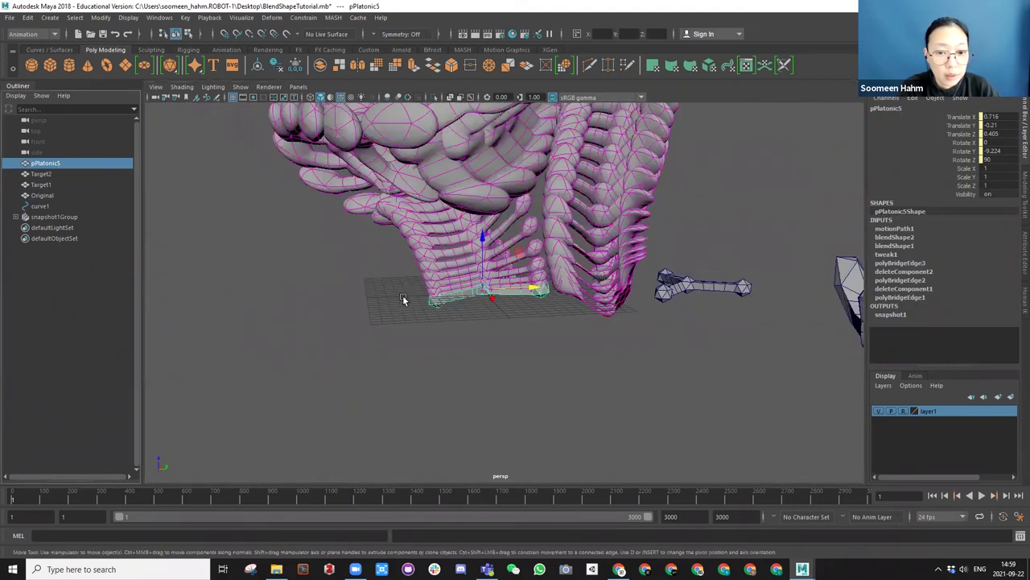
Isolate pPlatonic5 in the viewport and restore the display of the whole scene.
scroll(512, 299, "down", 4)
middle_click_drag(512, 300, 507, 285, "alt")
scroll(508, 281, "up", 6)
scroll(511, 274, "up", 3)
left_click_drag(515, 267, 573, 290, "alt")
left_click(433, 97)
left_click(434, 98)
Raise the central vertices of pPlatonic5 along Z with soft selection to arch the base, undoing unwanted attempts.
left_click_drag(510, 278, 478, 212, "alt")
key("ctrl+z")
key("ctrl+z")
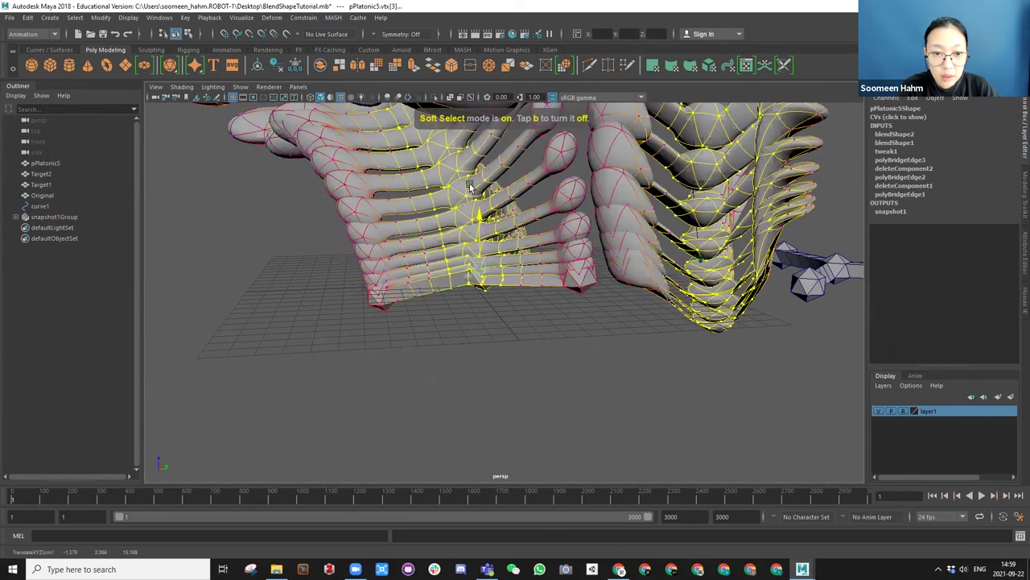
key("ctrl+z")
key("ctrl+z")
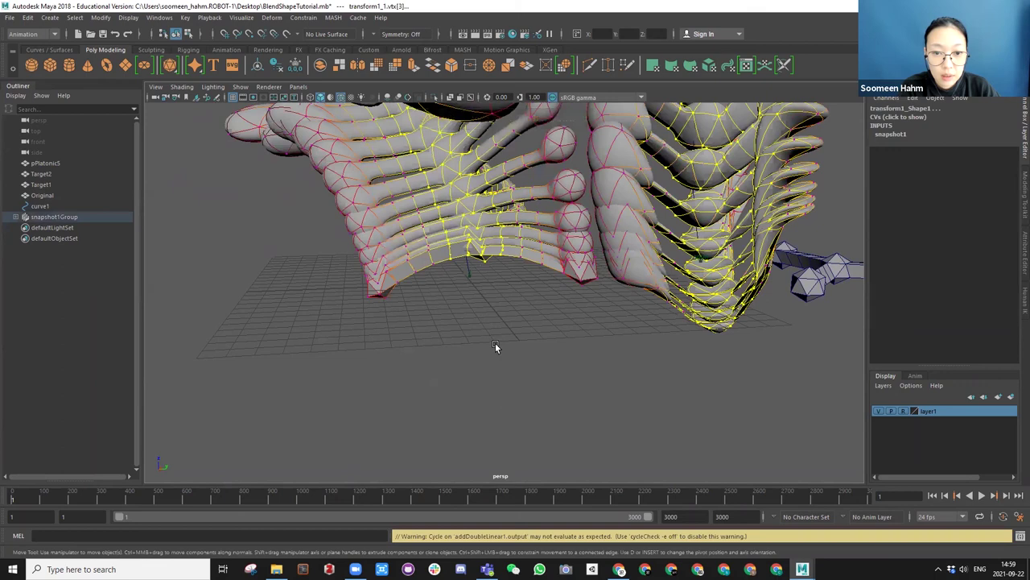
Examine the reshaped snapshot copies from several angles and clear the vertex selection.
scroll(495, 342, "down", 3)
left_click_drag(505, 176, 502, 190, "alt")
left_click_drag(505, 311, 505, 339, "alt")
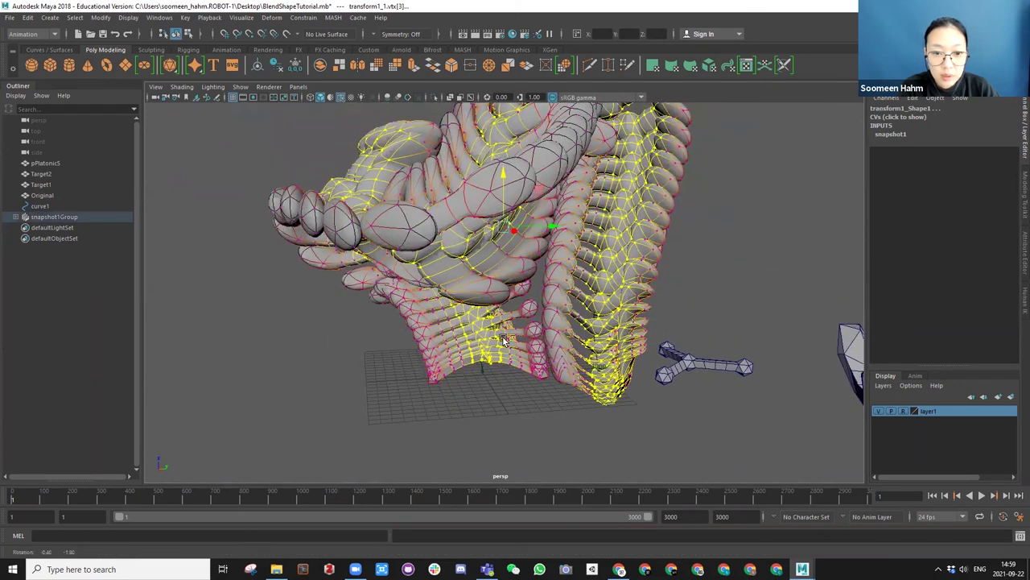
middle_click_drag(528, 348, 539, 301)
middle_click_drag(589, 250, 613, 262)
scroll(453, 352, "down", 2)
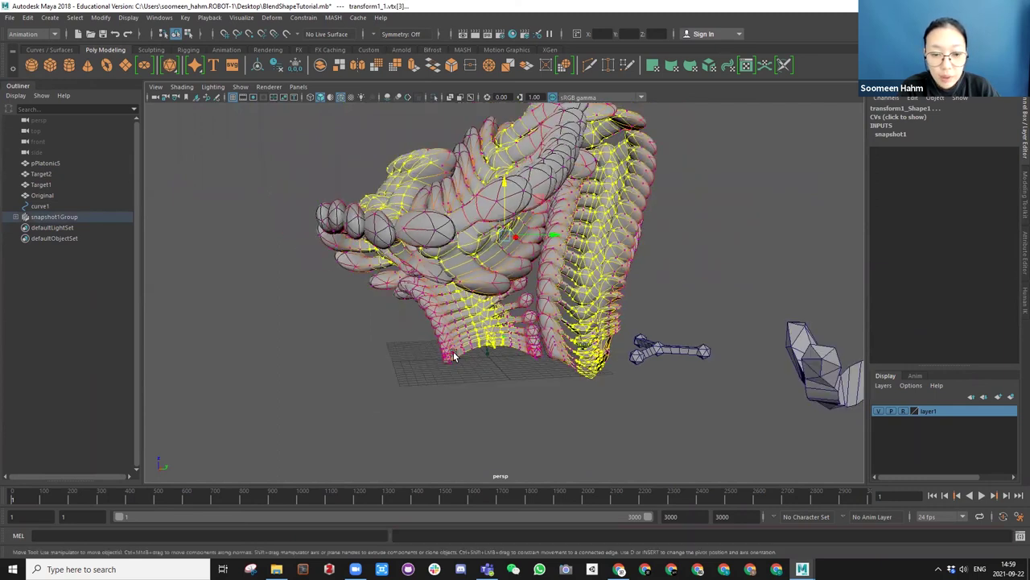
scroll(432, 348, "down", 2)
left_click(432, 350)
Turn off wireframe on shaded and inspect the smooth snapshot form and the target shapes.
left_click_drag(431, 350, 159, 246, "alt")
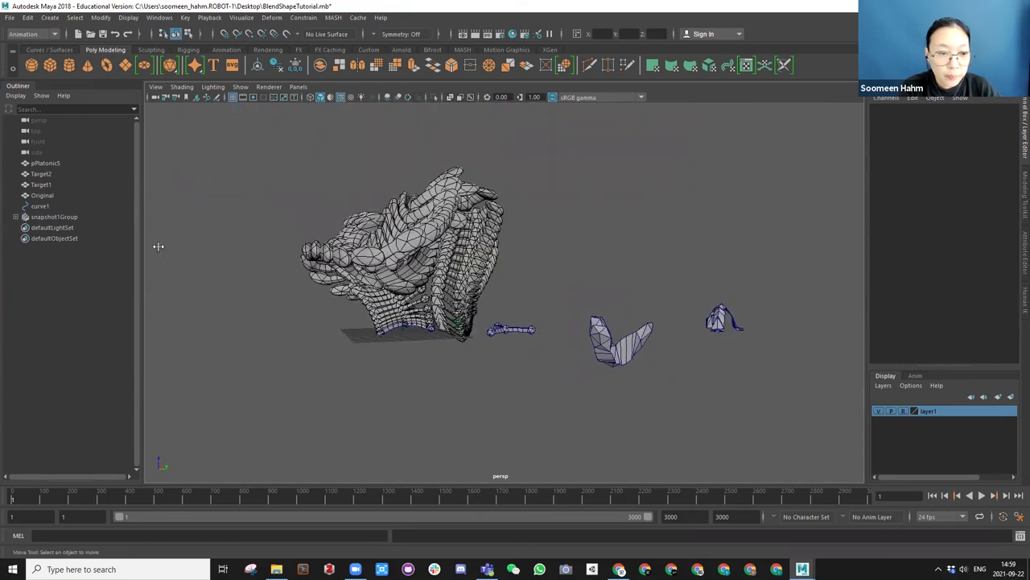
left_click(342, 97)
mouse_move(509, 187)
left_mouse_down("alt")
mouse_move(602, 200)
mouse_move(324, 186)
mouse_move(338, 224)
mouse_move(359, 234)
left_mouse_up("alt")
scroll(422, 351, "up", 5)
left_click_drag(415, 316, 471, 285, "alt")
scroll(457, 287, "up", 2)
left_click_drag(298, 223, 326, 307, "alt")
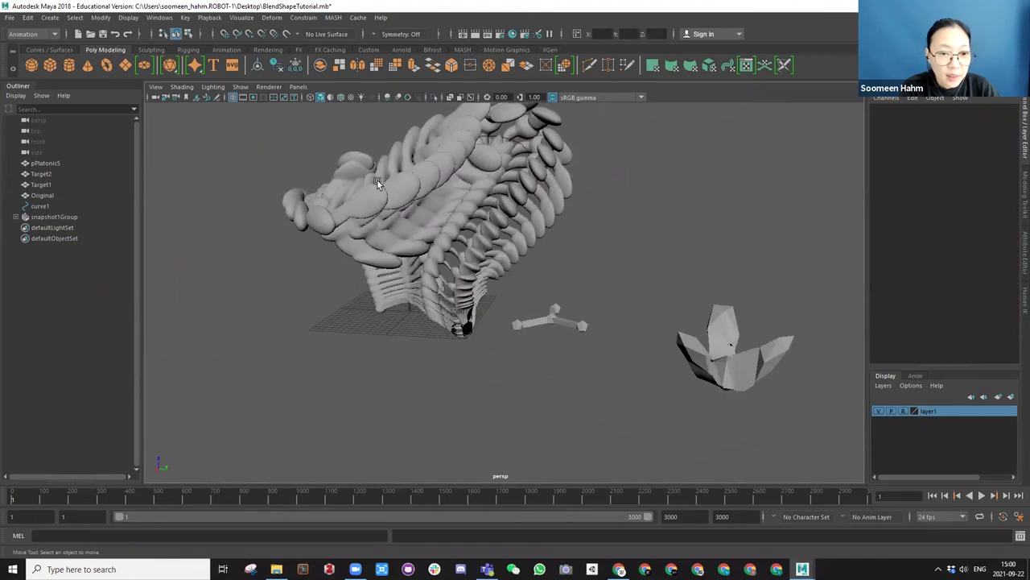
Set layer1 to Normal display and duplicate snapshot1Group.
left_click(48, 217)
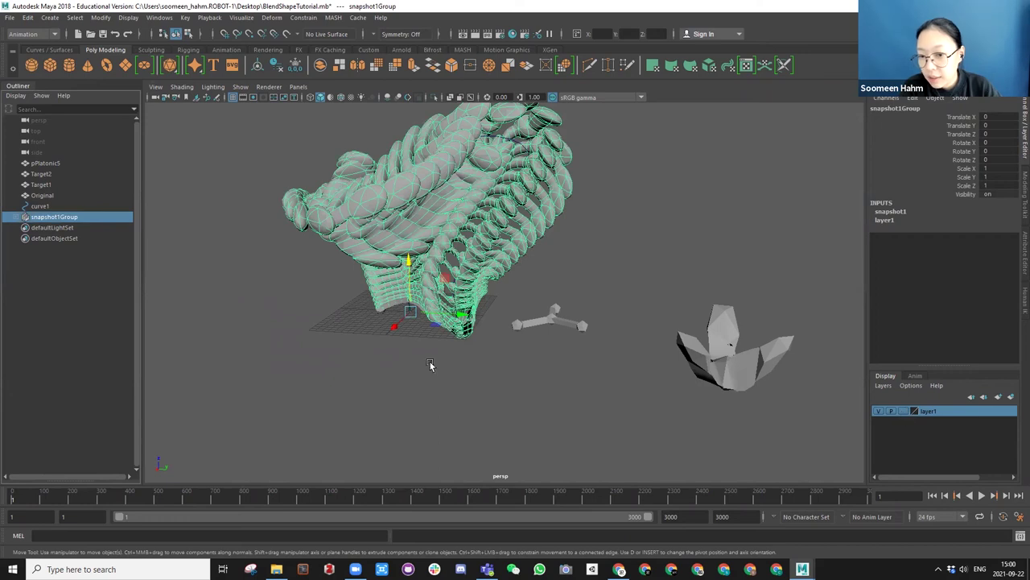
scroll(430, 364, "down", 3)
left_click_drag(435, 354, 467, 390, "alt")
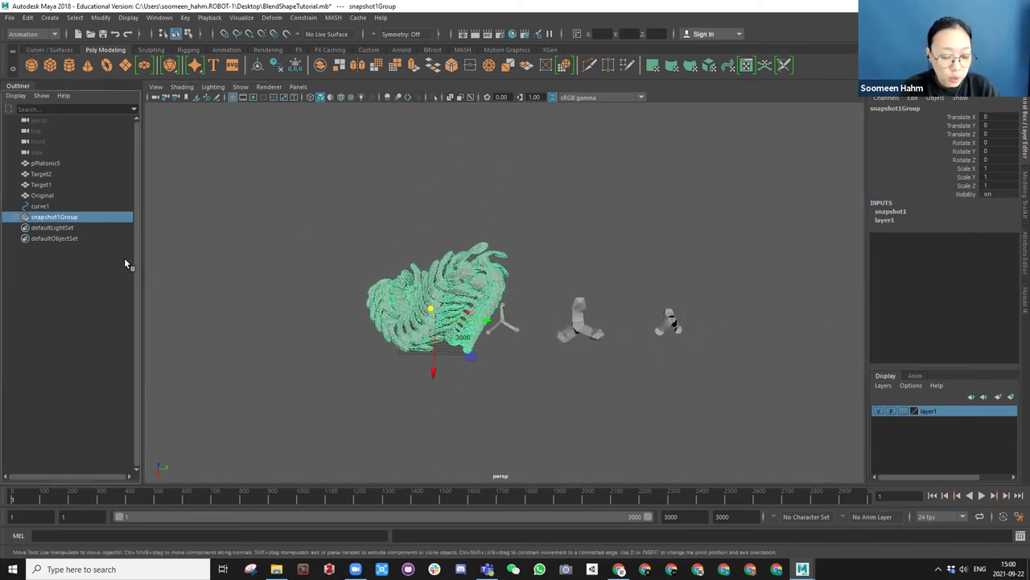
key("ctrl+d")
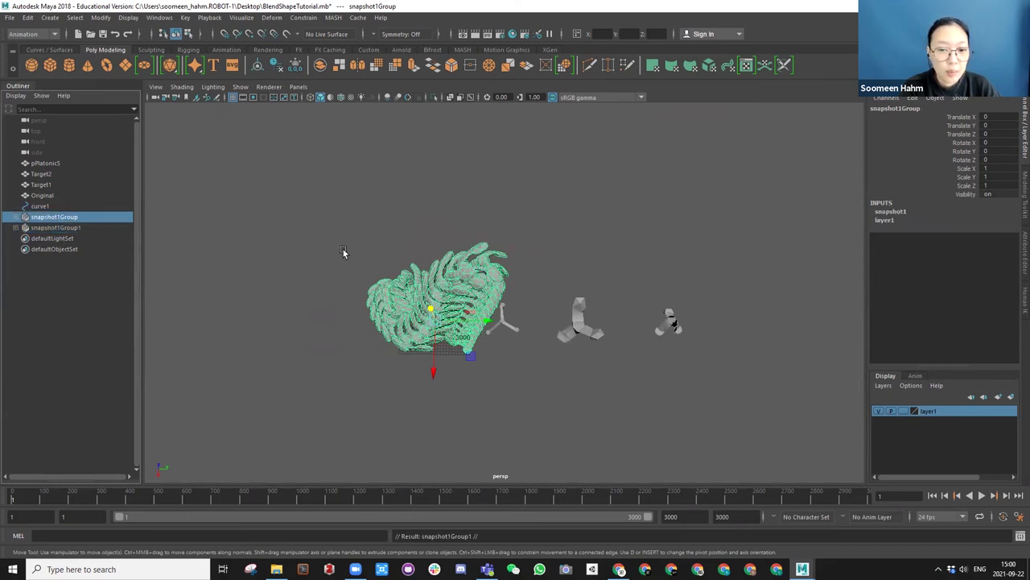
Group pPlatonic5, Target2, Target1, Original, curve1 and snapshot1Group together and name the group BlendShapeSet.
left_click(48, 164)
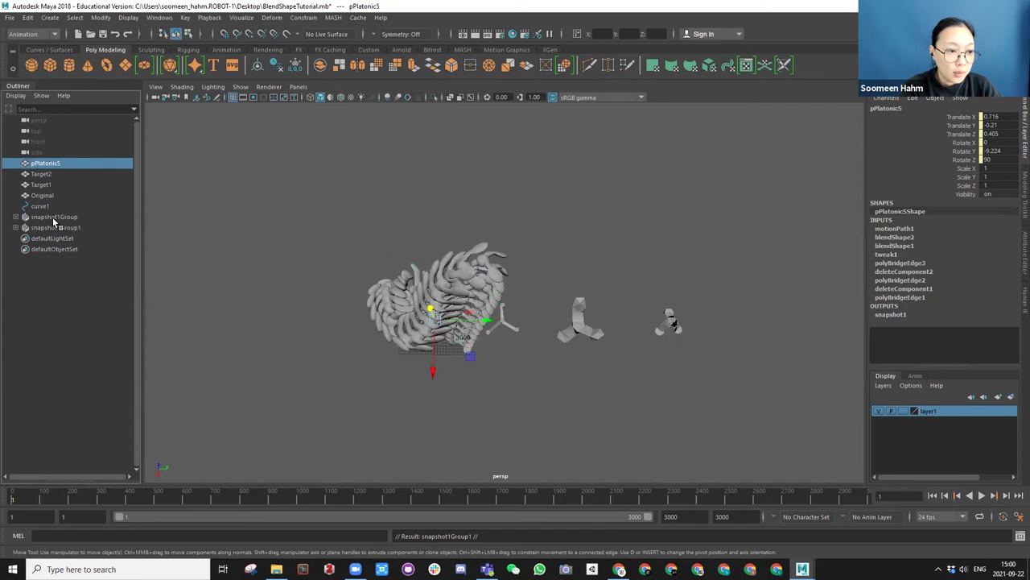
left_click(53, 217, "shift")
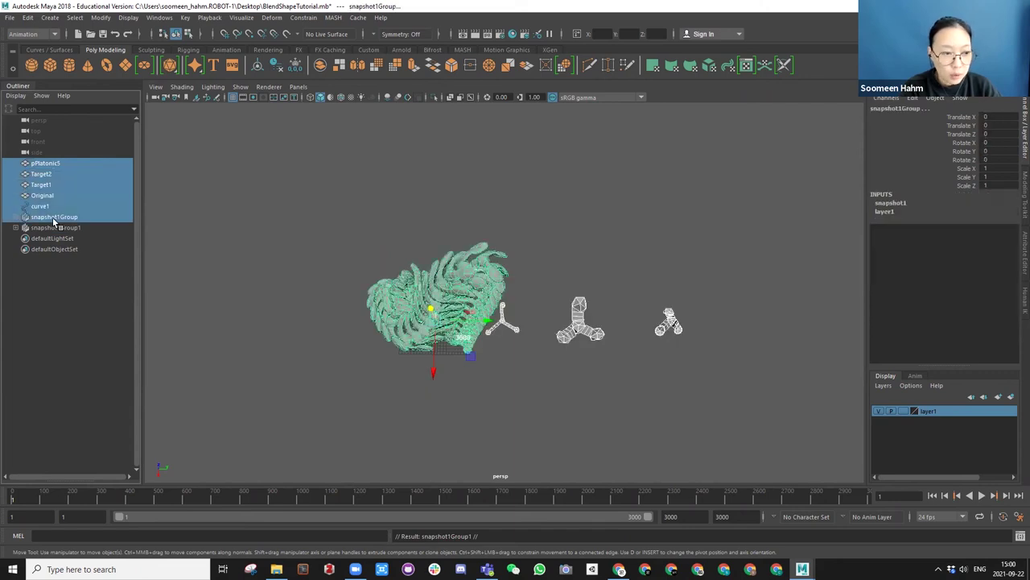
key("ctrl+g")
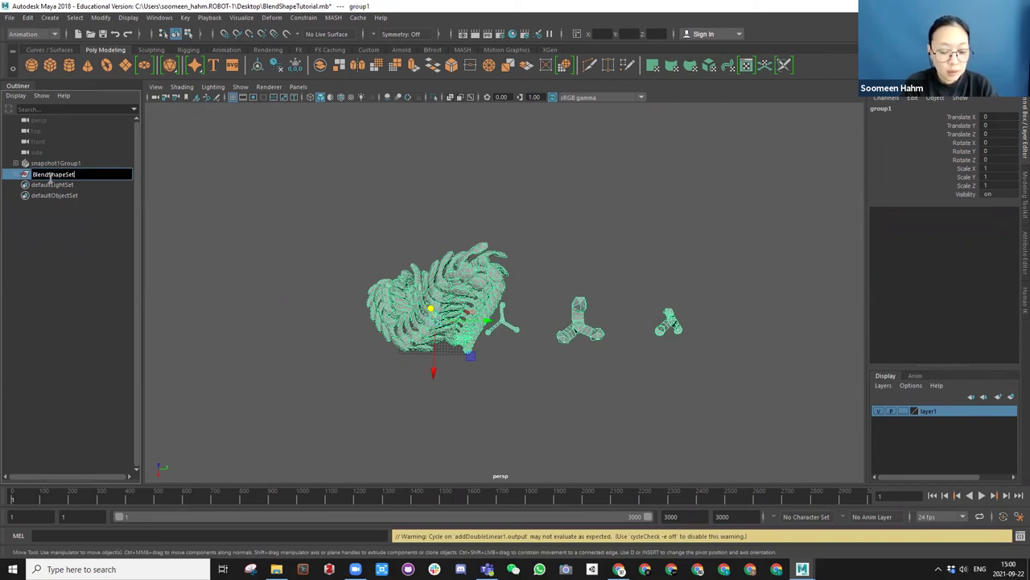
key("Return")
Reorder BlendShapeSet above snapshot1Group1 in the scene list.
left_click(54, 165)
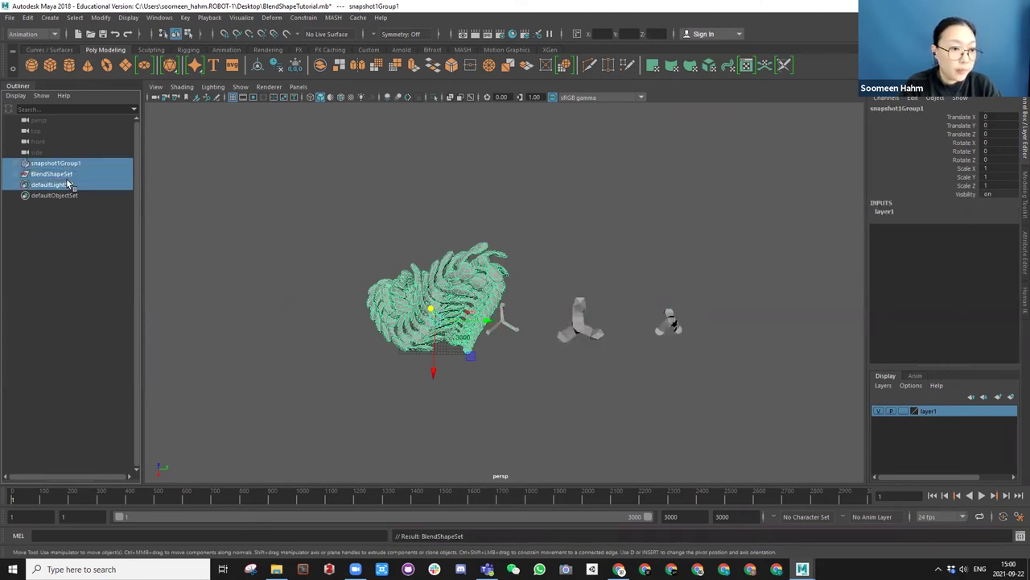
left_click(51, 175)
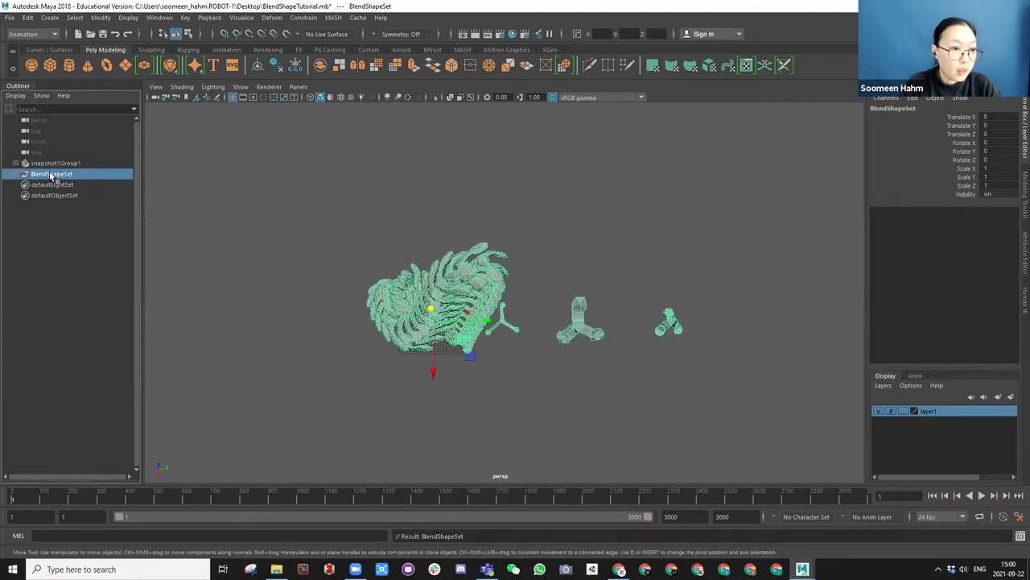
left_click_drag(58, 162, 58, 162)
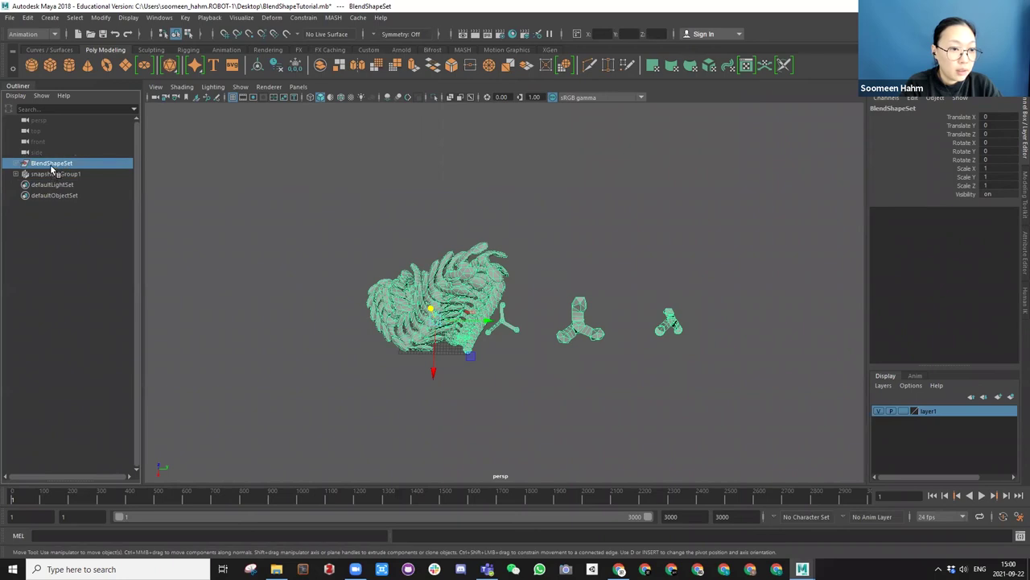
scroll(520, 325, "up", 2)
left_click_drag(520, 325, 541, 279, "alt")
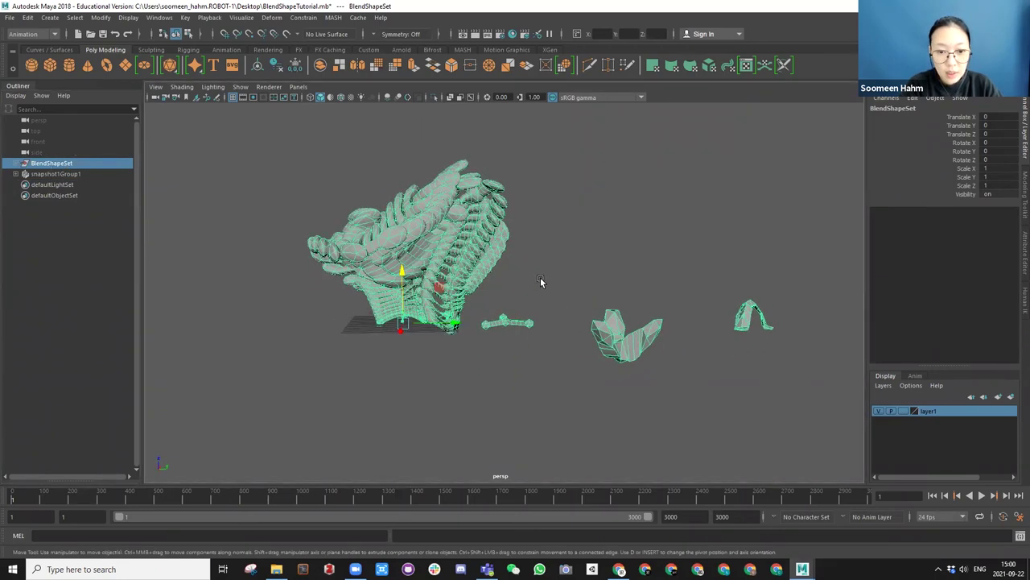
Hide the BlendShapeSet group and select the duplicated snapshot1Group1.
left_click(561, 291)
left_click(53, 165)
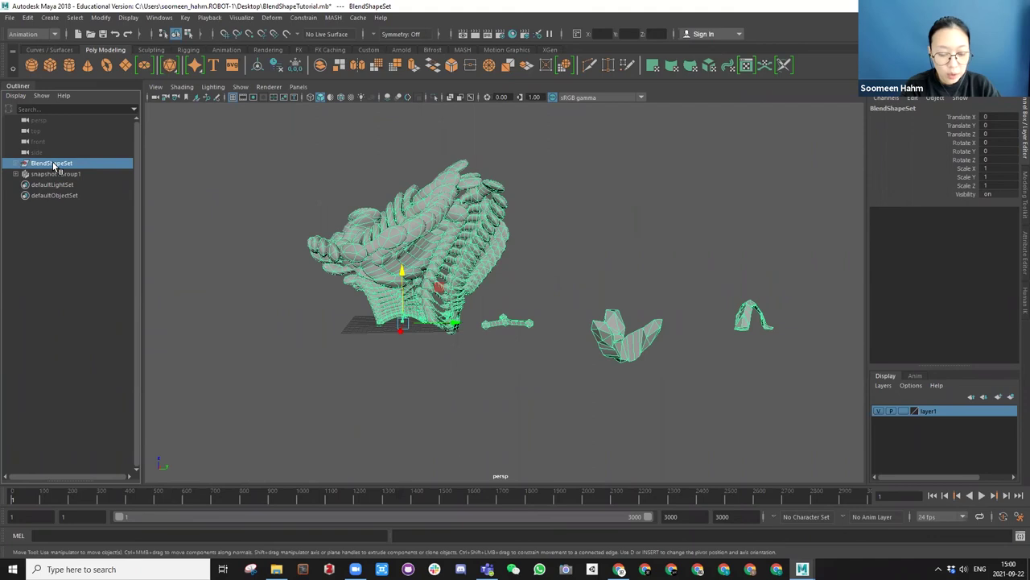
key("ctrl+h")
left_click_drag(356, 222, 483, 234, "alt")
left_click(48, 173)
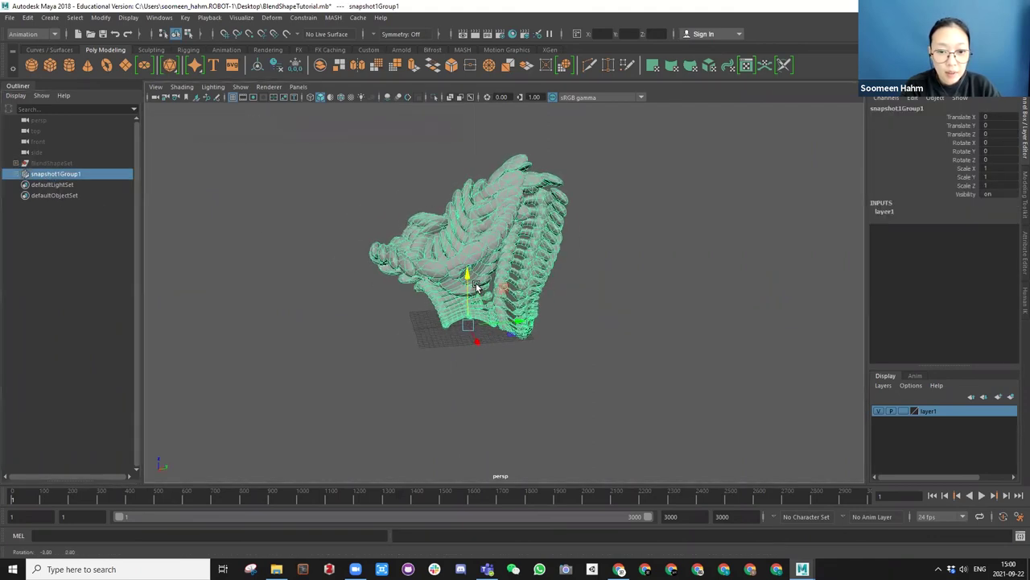
Examine the duplicated snapshot geometry from several angles and check its individual pieces in the viewport.
right_click_drag(478, 287, 522, 317, "alt")
scroll(535, 322, "up", 2)
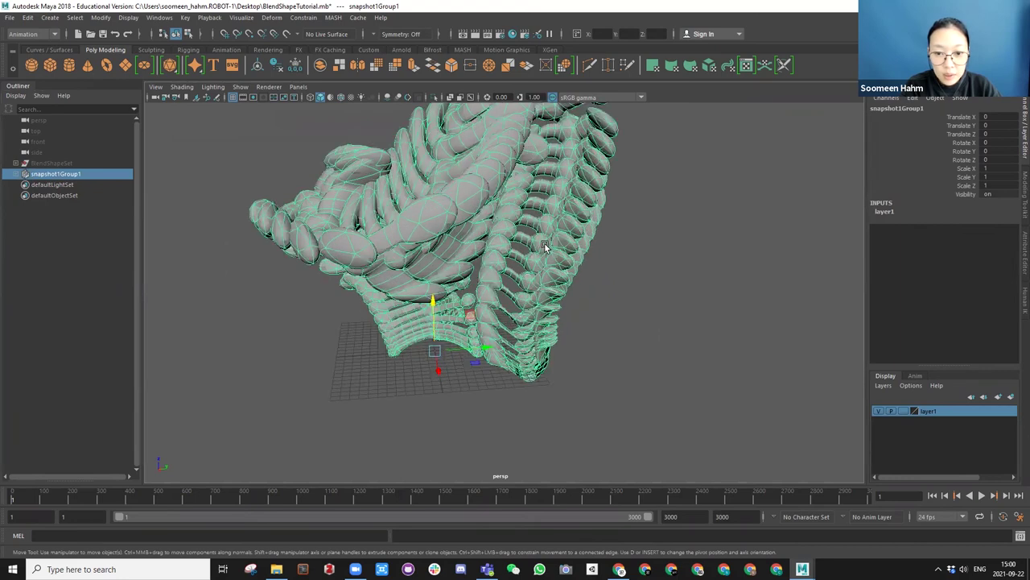
scroll(580, 282, "up", 2)
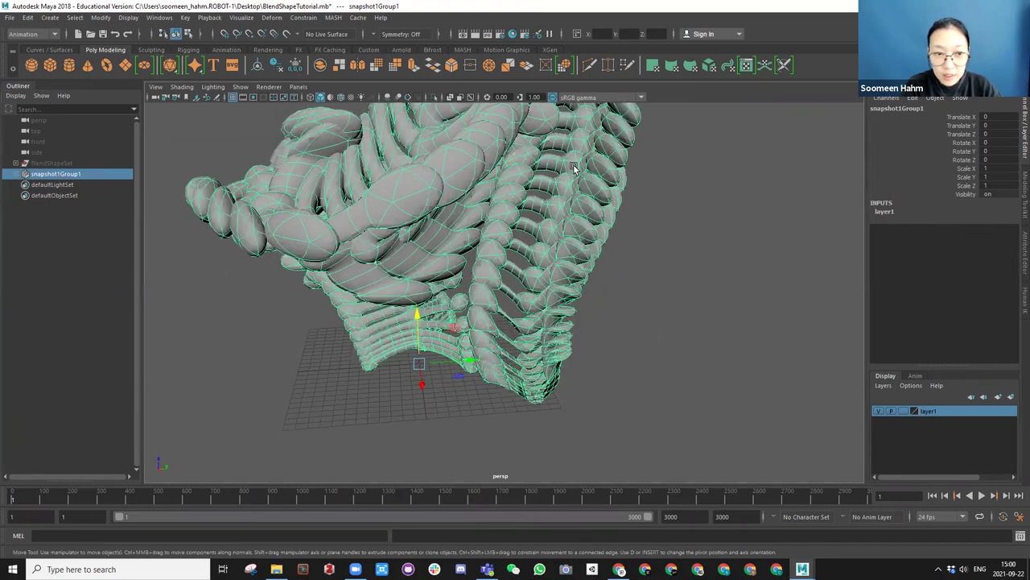
scroll(570, 325, "up", 2)
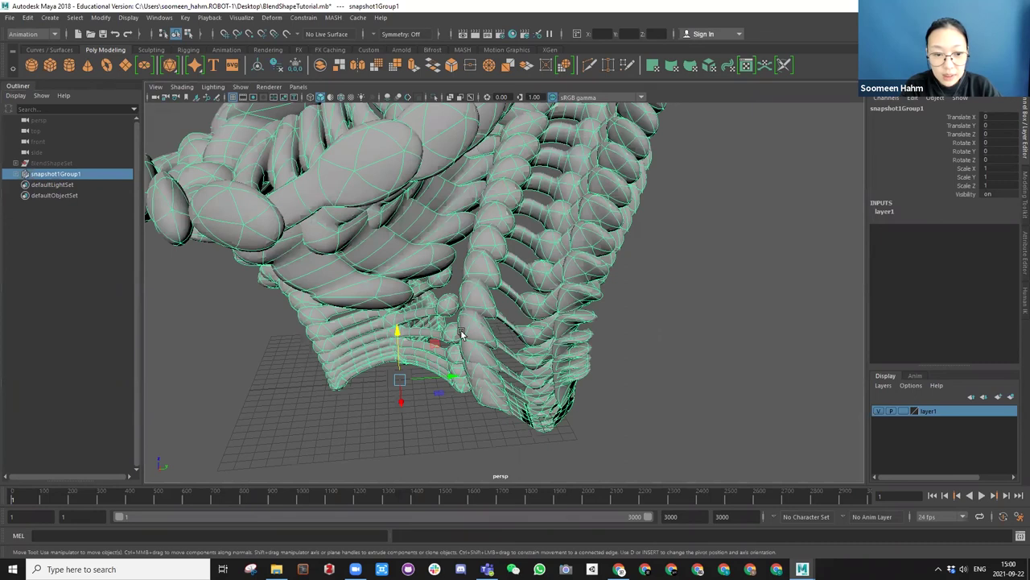
left_click_drag(455, 354, 582, 320, "alt")
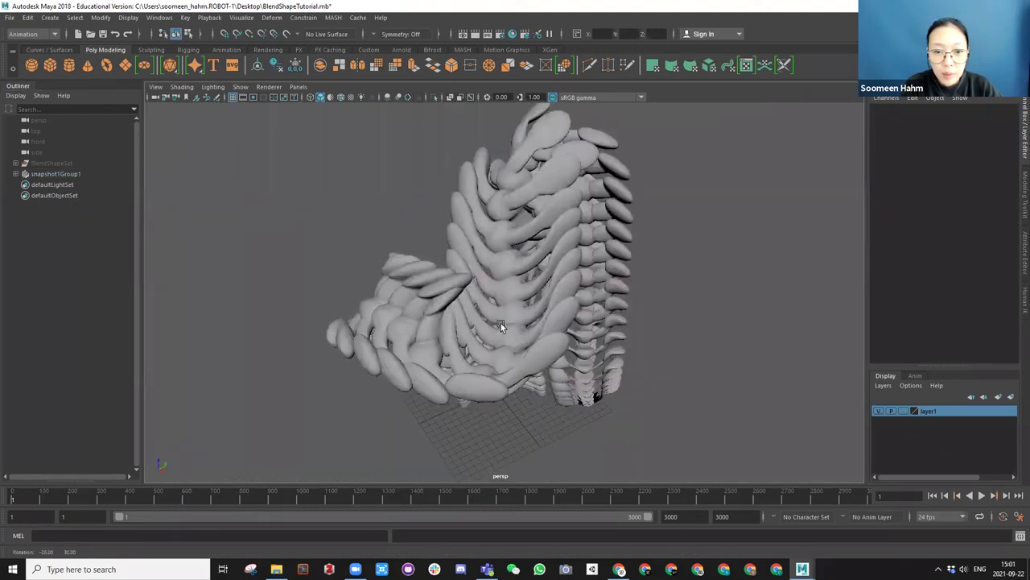
left_click_drag(501, 323, 463, 278, "alt")
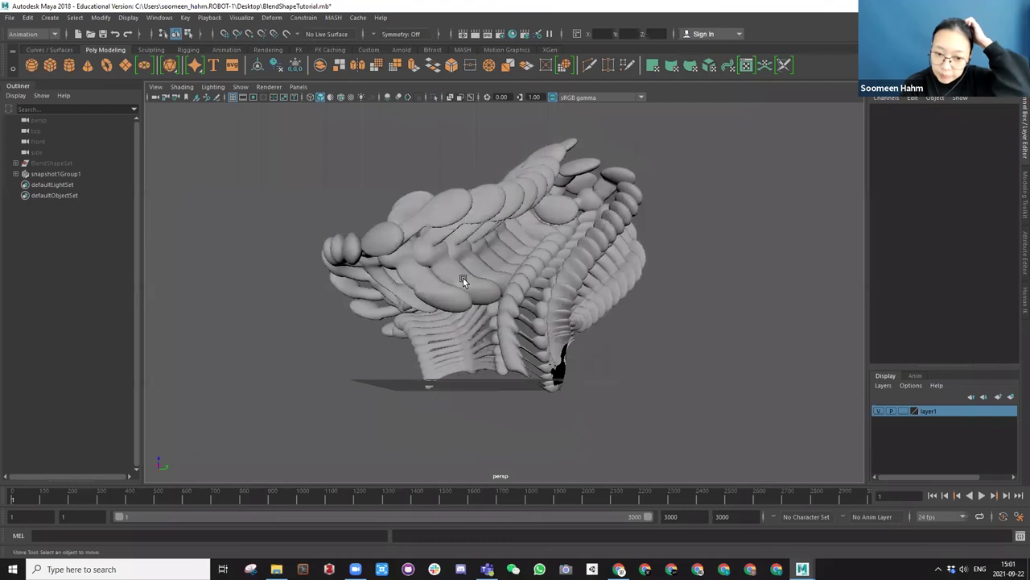
left_click(431, 191)
left_click_drag(437, 216, 471, 302, "alt")
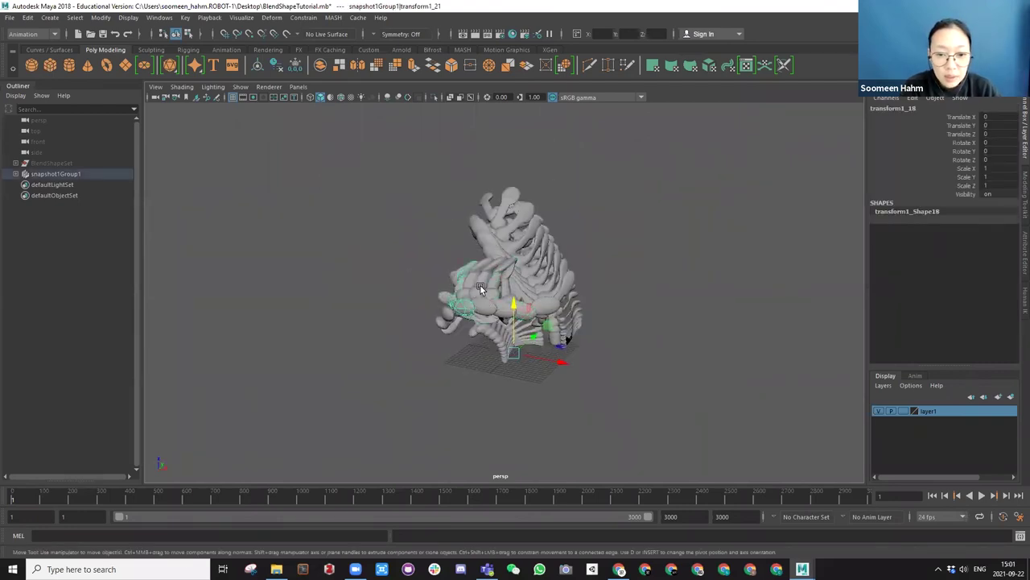
scroll(479, 287, "up", 4)
left_click(471, 269)
left_click(485, 261)
left_click(501, 260)
left_click(517, 260)
left_click(582, 256)
left_click_drag(596, 251, 673, 299, "alt")
left_click(673, 298)
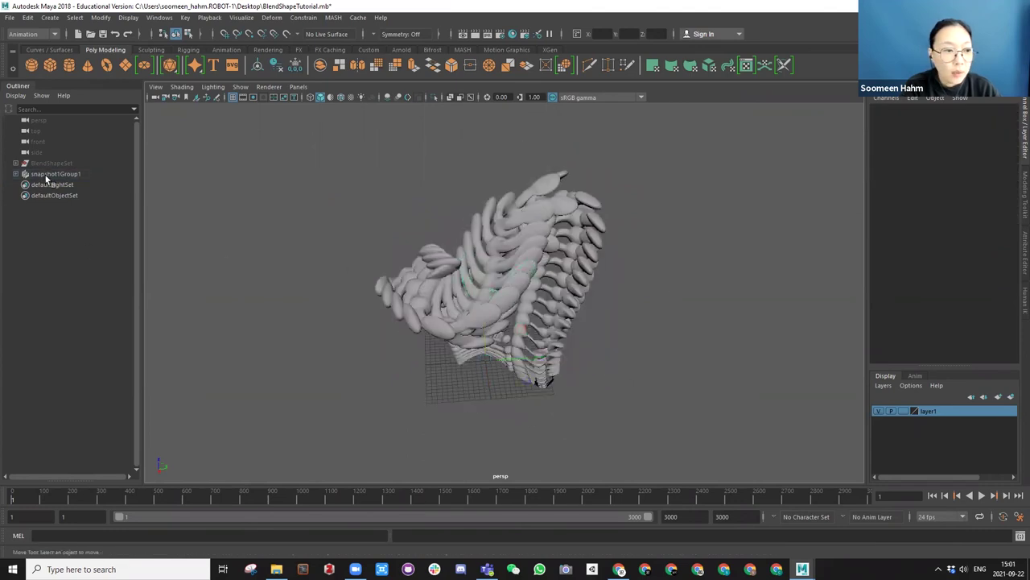
Select all the individual meshes inside snapshot1Group1 and combine them into a single polygon mesh.
left_click(46, 174)
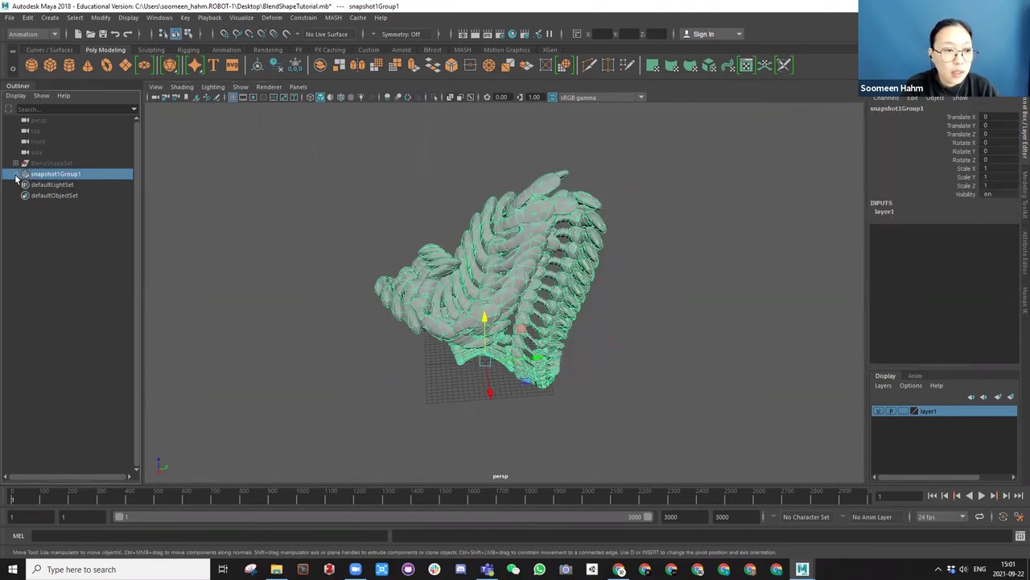
left_click(15, 174)
scroll(318, 224, "down", 3)
scroll(58, 193, "down", 5)
scroll(69, 247, "up", 6)
left_click(355, 180)
left_click_drag(357, 156, 569, 340)
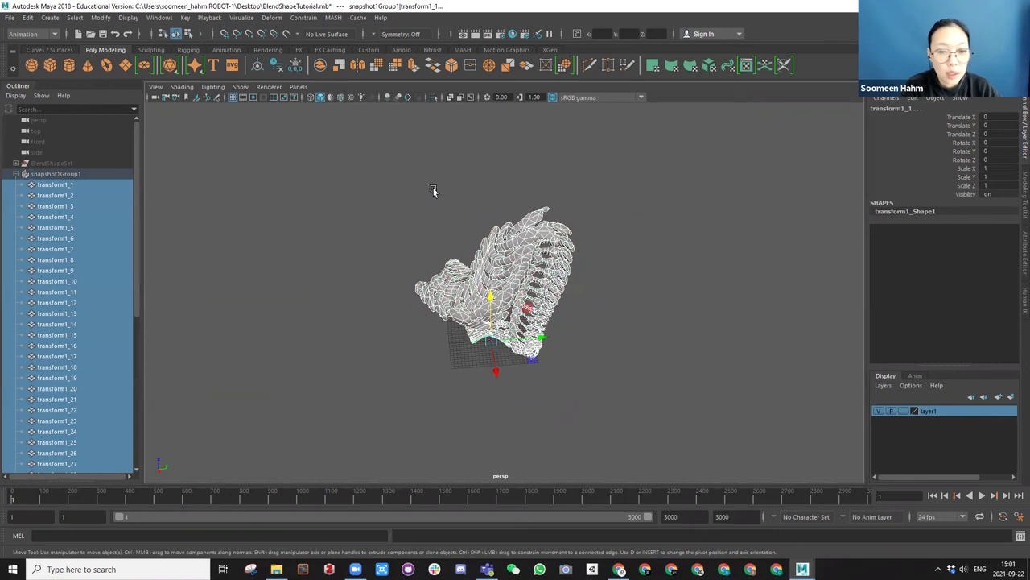
key("space")
left_click_drag(300, 211, 315, 252)
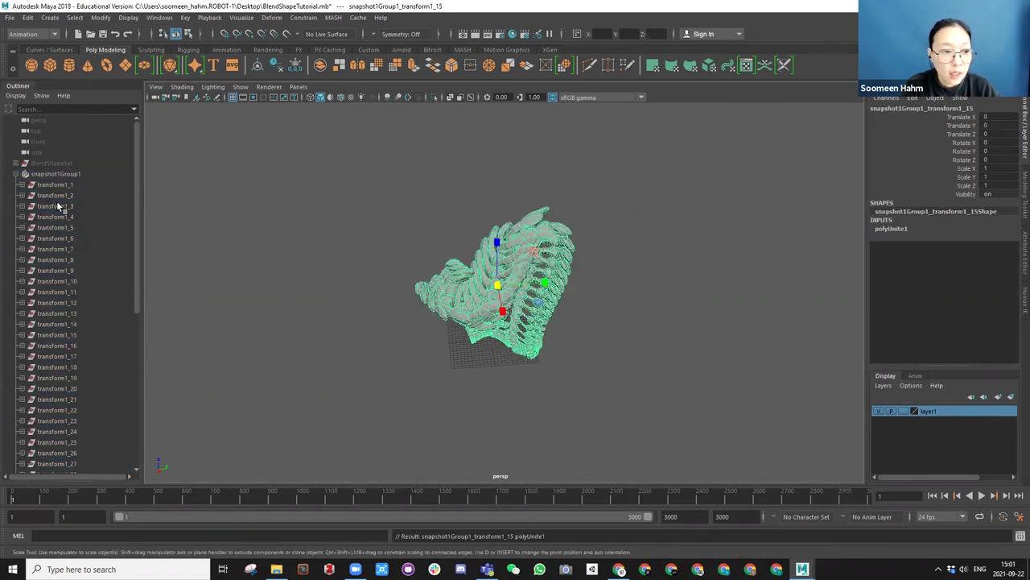
Delete the combined mesh's construction history and remove the leftover empty snapshot1Group1.
scroll(74, 329, "down", 8)
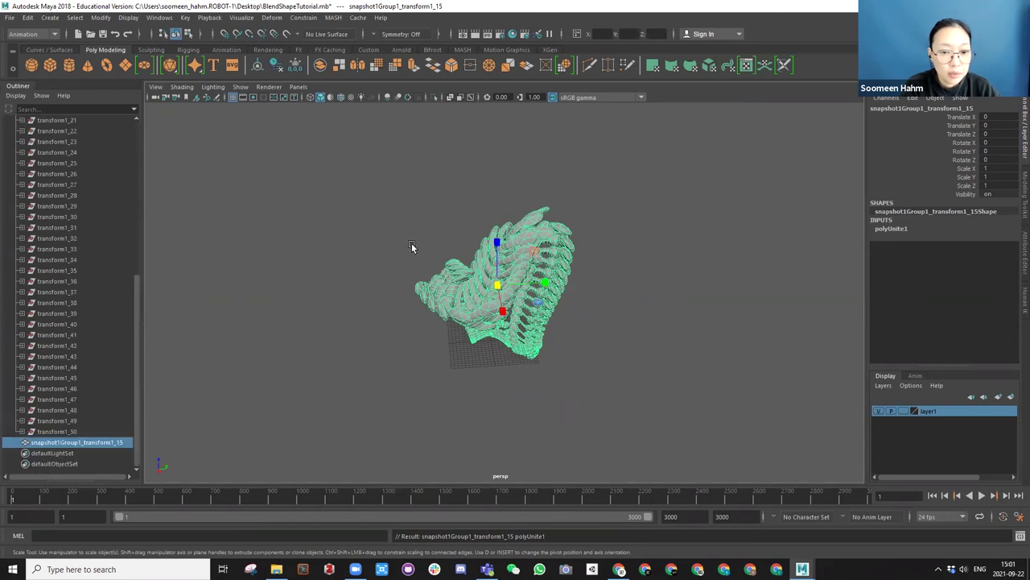
key("space")
left_click(320, 265)
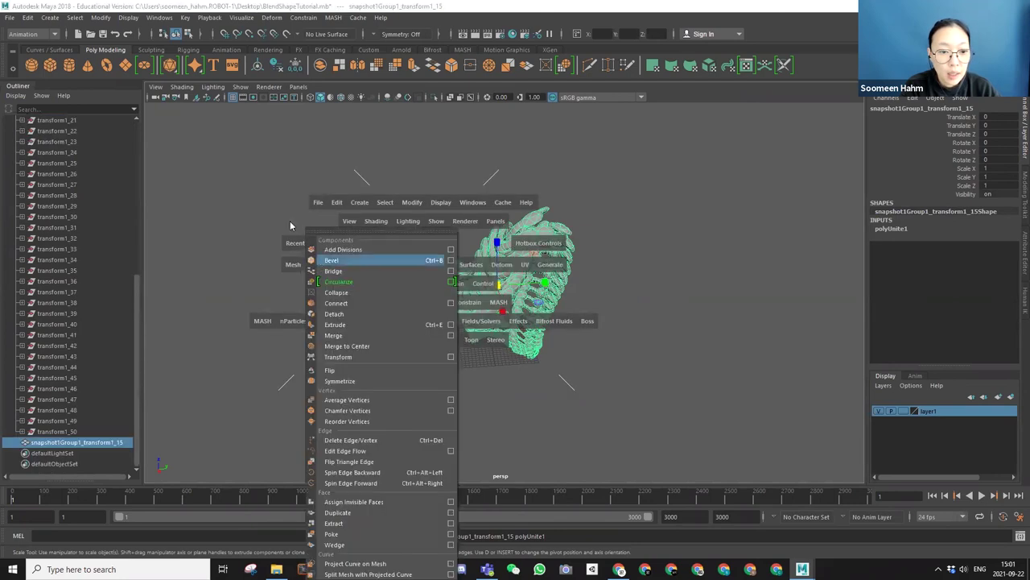
left_click(338, 206)
left_click_drag(362, 321, 501, 344)
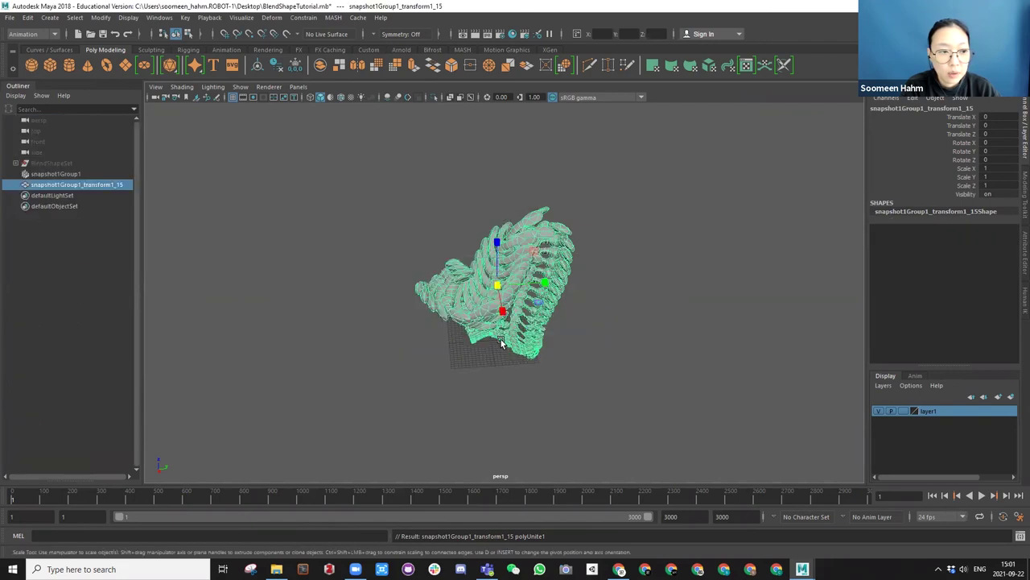
left_click(50, 174)
key("Delete")
Move the combined mesh up along Z by about 8 units.
left_click_drag(479, 335, 479, 290, "alt")
left_click(480, 290)
key("w")
left_click_drag(494, 231, 495, 198)
left_click_drag(475, 257, 333, 236, "alt")
left_click_drag(417, 292, 609, 263, "alt")
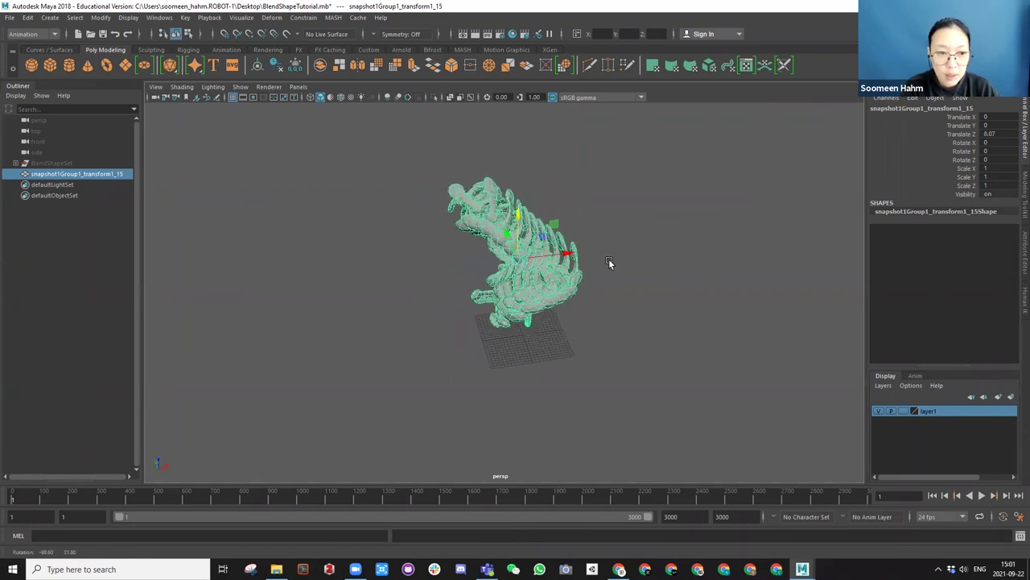
Duplicate the combined mesh and move the copy along X to about -24.1.
key("ctrl+d")
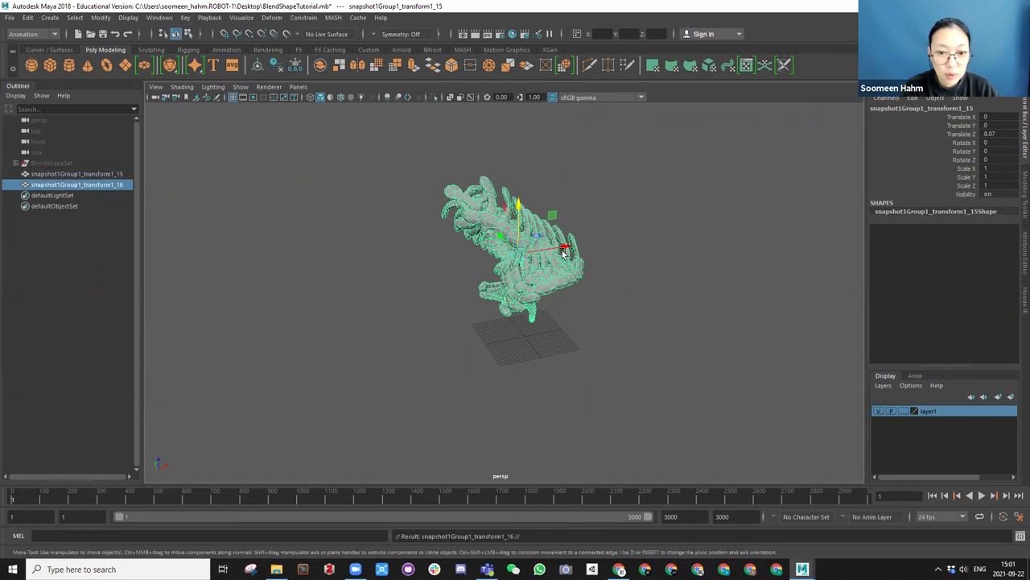
left_click_drag(564, 246, 451, 282)
key("e")
Mirror the duplicated mesh by setting its Scale X to -1.
key("r")
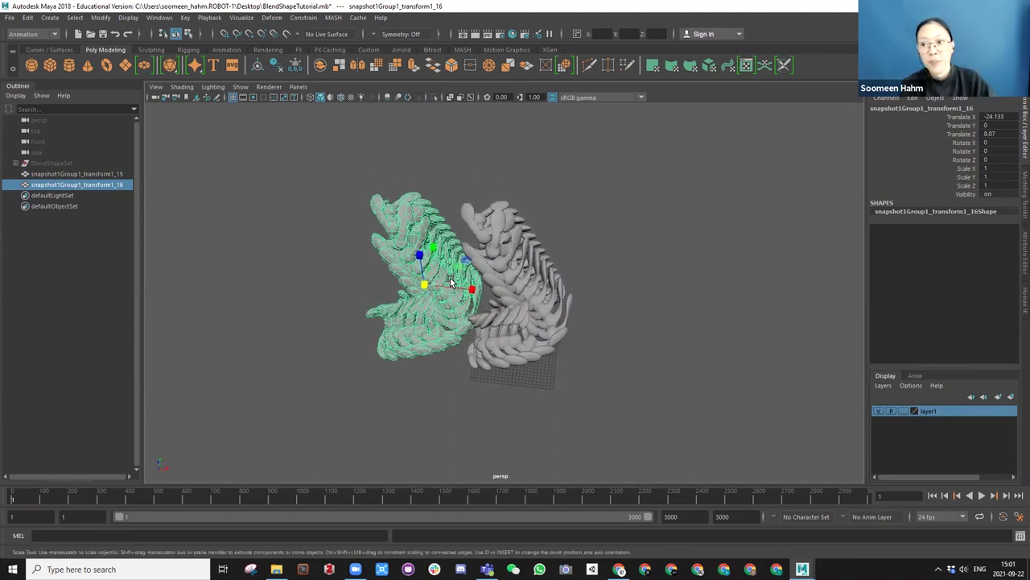
mouse_move(527, 273)
left_mouse_down("alt")
mouse_move(549, 235)
mouse_move(533, 267)
left_mouse_up("alt")
left_click_drag(475, 276, 374, 278)
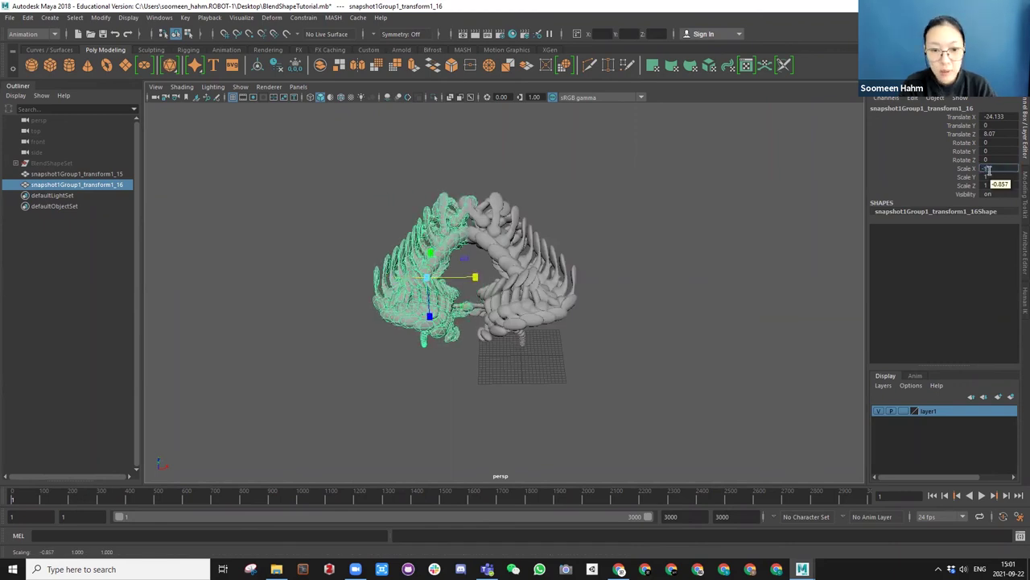
key("Return")
Select both the original and the mirrored half and combine them into one symmetrical mesh.
left_click_drag(461, 309, 504, 261, "alt")
key("w")
left_click(617, 301)
left_click_drag(617, 301, 351, 177, "alt")
scroll(523, 281, "down", 4)
left_click_drag(523, 281, 493, 290, "alt")
key("space")
left_click(402, 265)
left_click(418, 299)
left_click_drag(501, 261, 496, 255, "alt")
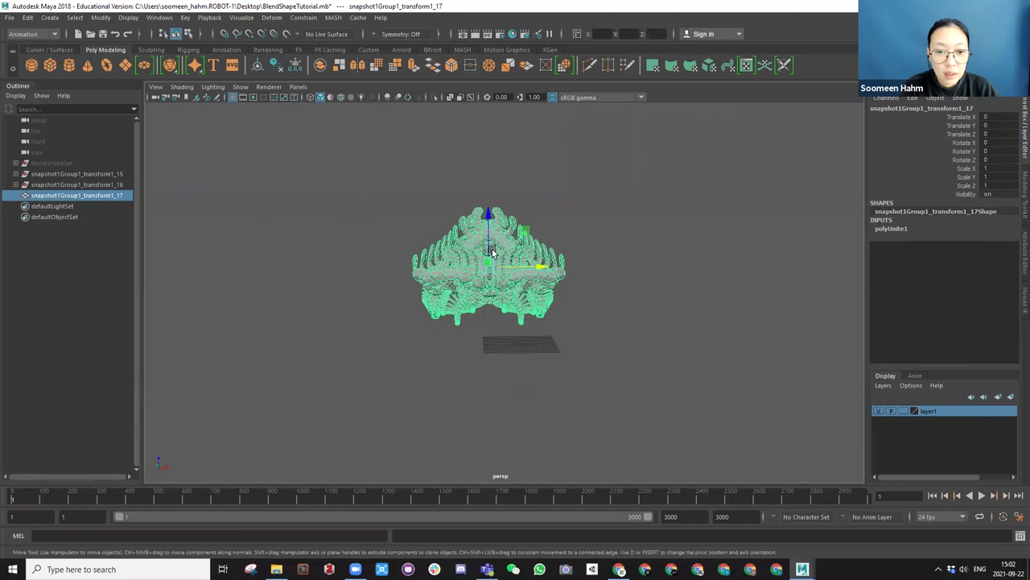
Try adding a Lattice deformer to the combined symmetrical mesh, and undo it.
left_click(271, 18)
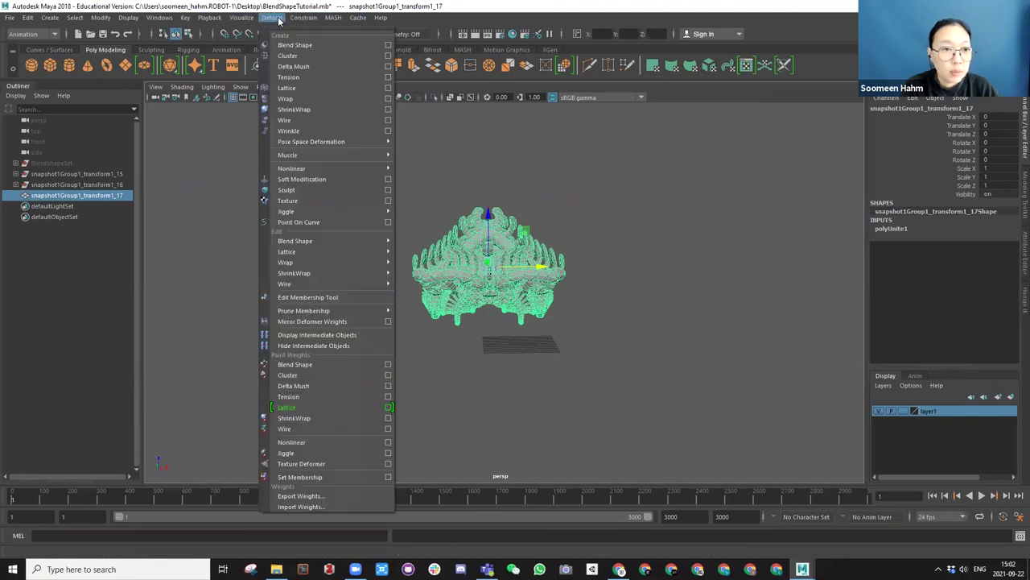
left_click(298, 89)
left_click_drag(451, 194, 521, 199, "alt")
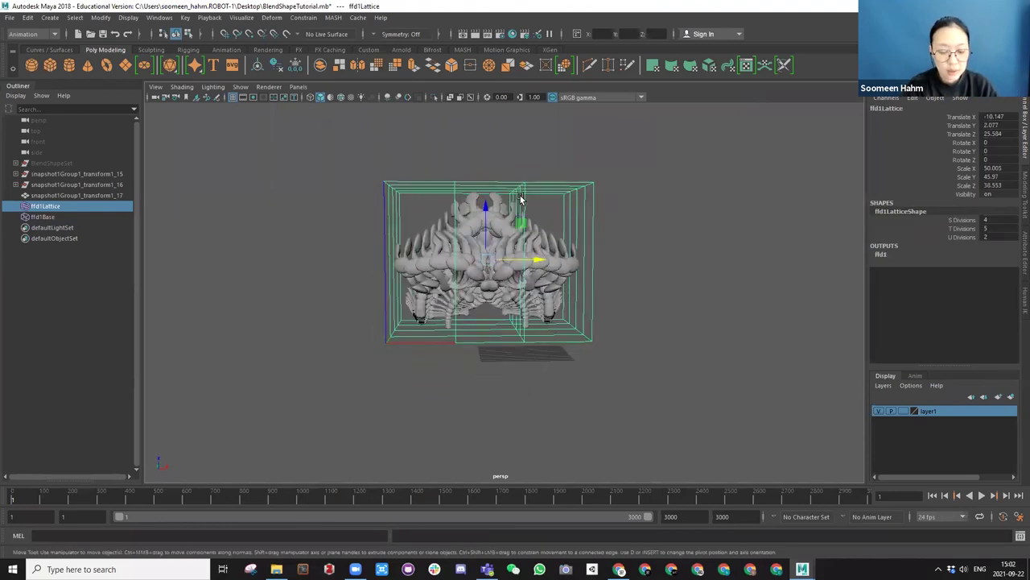
key("ctrl+z")
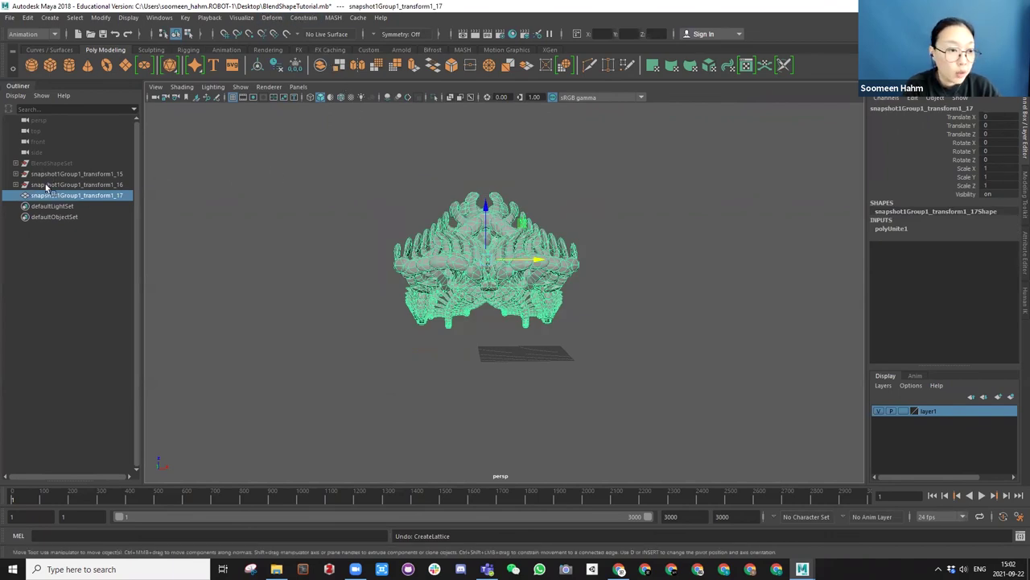
Delete the construction history of the symmetrical mesh so only the single combined object remains.
key("space")
left_click_drag(227, 142, 388, 283)
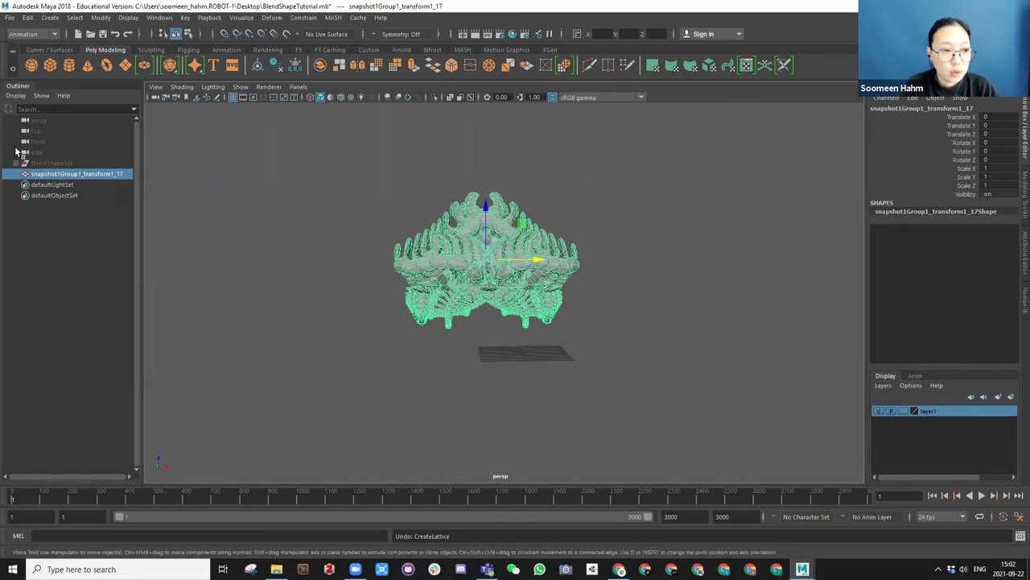
scroll(475, 224, "up", 3)
middle_click_drag(475, 224, 478, 255, "alt")
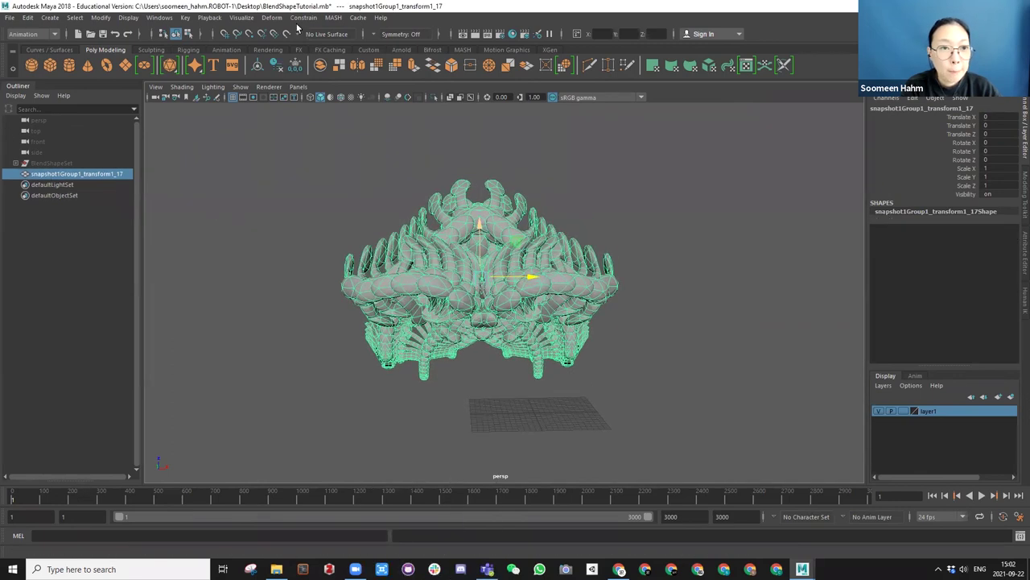
Keep the nonlinear deformer list open as a floating palette beside the mesh.
left_click(273, 18)
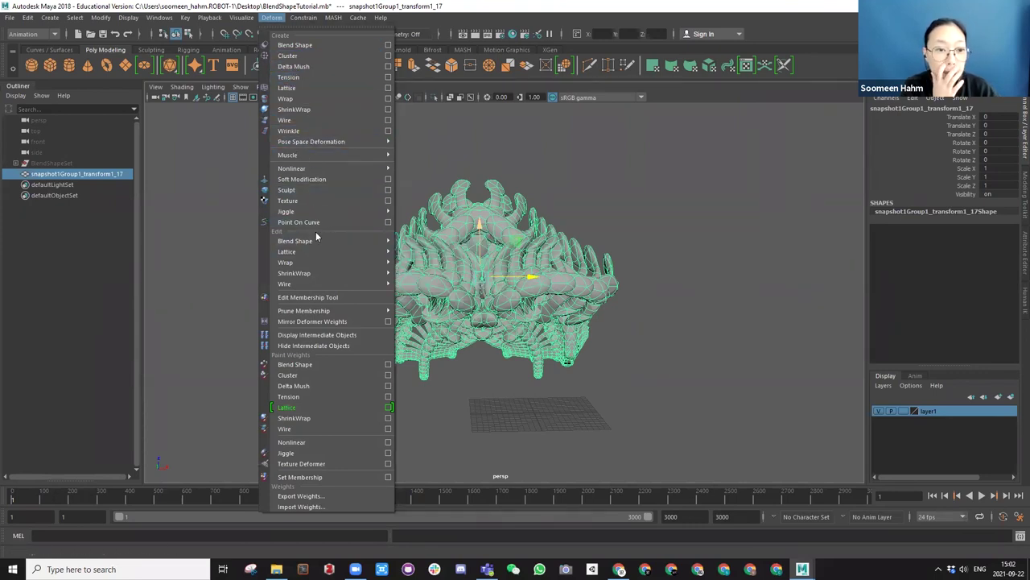
mouse_move(318, 241)
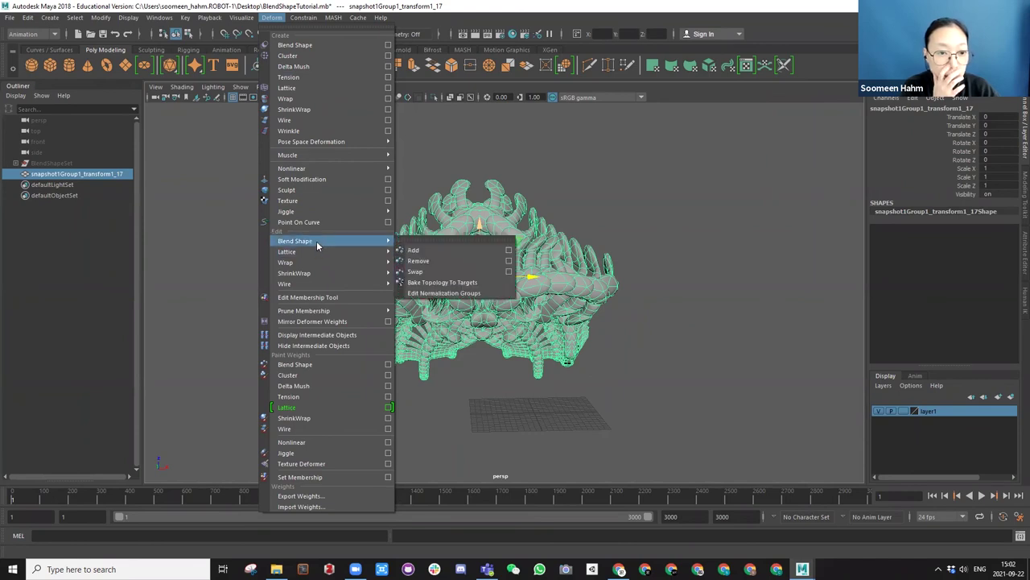
mouse_move(328, 168)
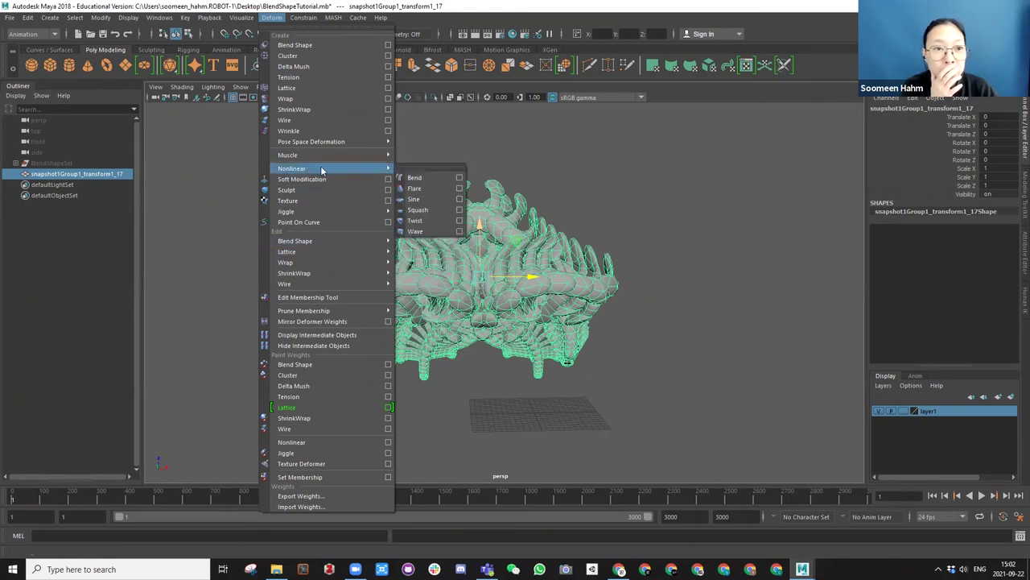
left_click(413, 171)
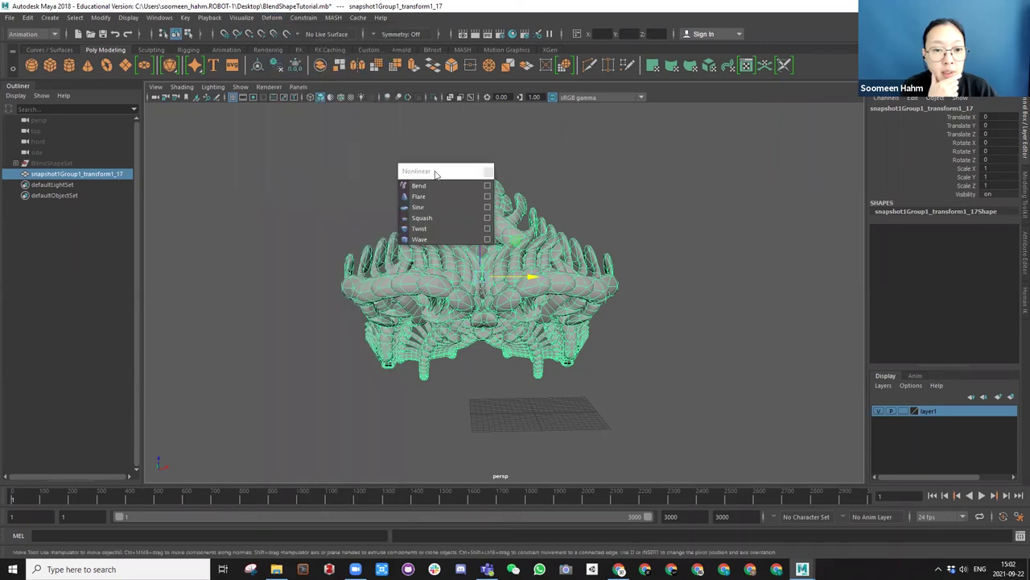
left_click_drag(426, 167, 249, 140)
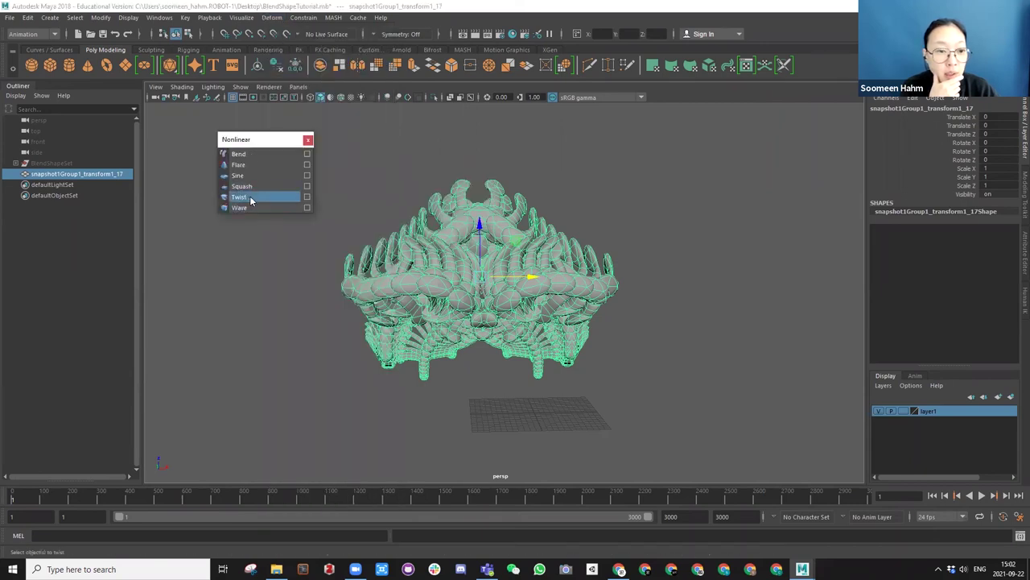
Add a Twist deformer with its default options to the symmetrical mesh.
left_click(307, 197)
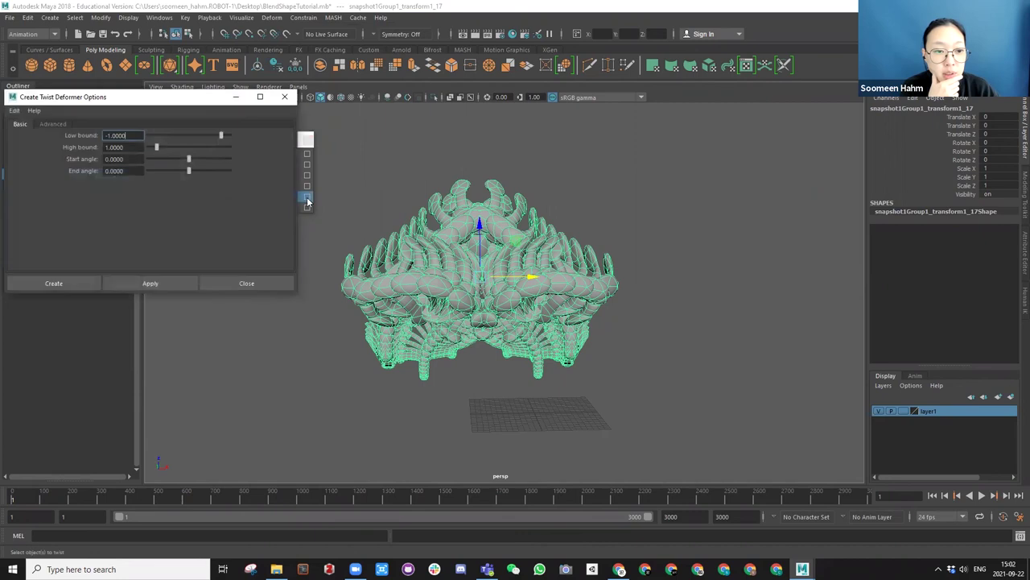
left_click(285, 98)
left_click(241, 198)
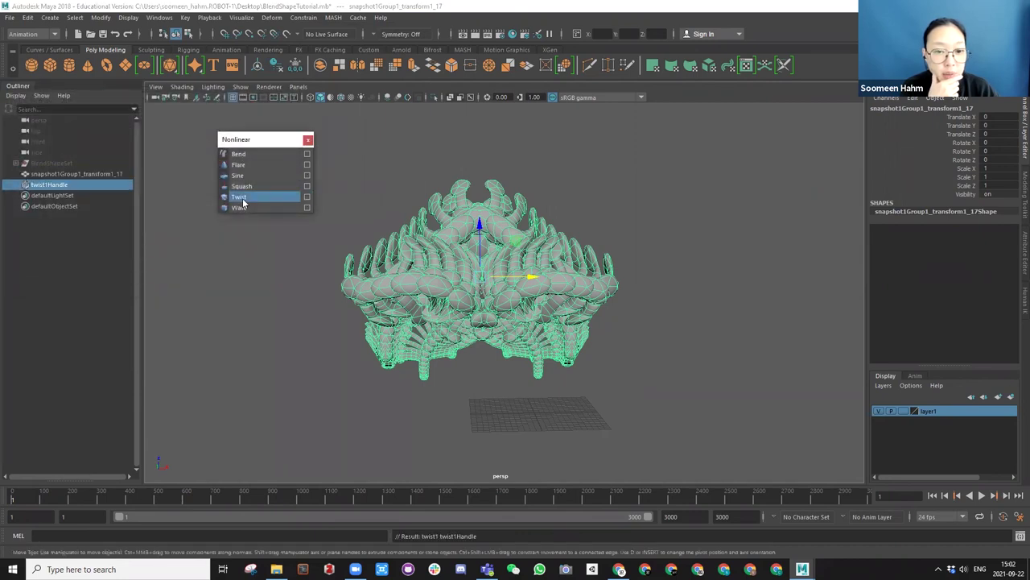
left_click_drag(418, 282, 629, 272, "alt")
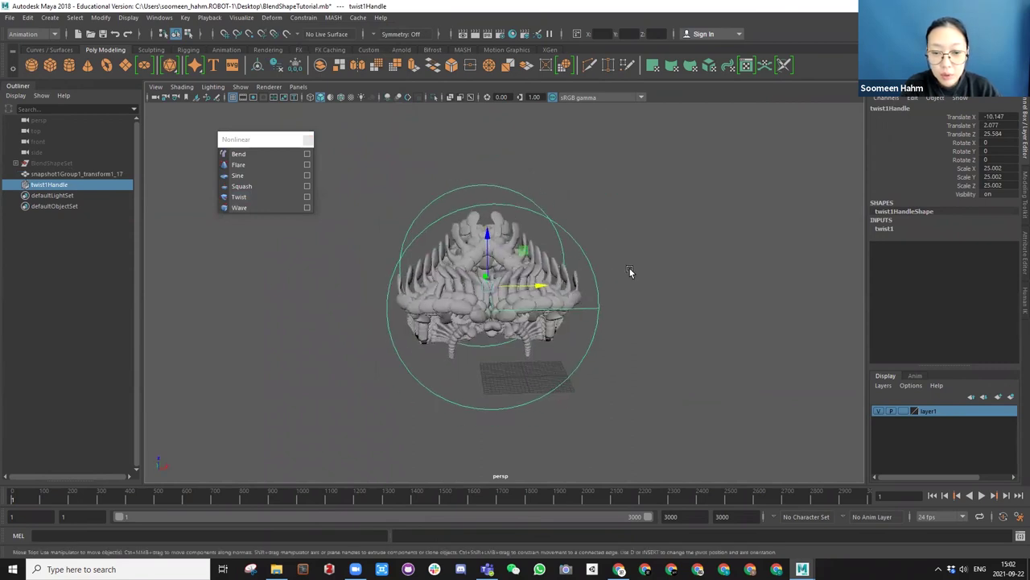
Expand the twist1 attributes and set the twist handle's Rotate X to 90.
left_click(882, 230)
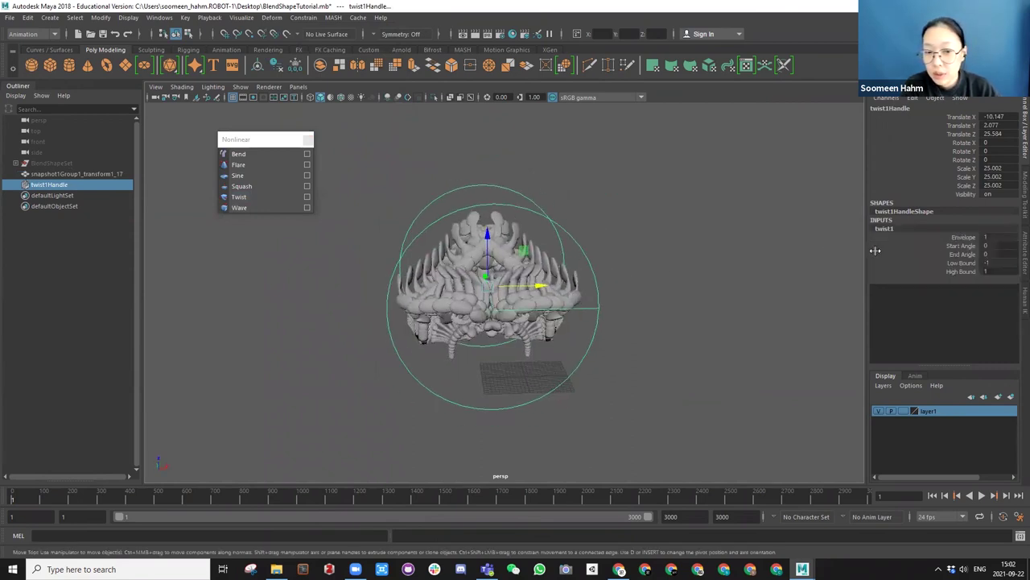
left_click_drag(515, 259, 600, 259, "alt")
key("e")
left_click_drag(541, 248, 451, 226)
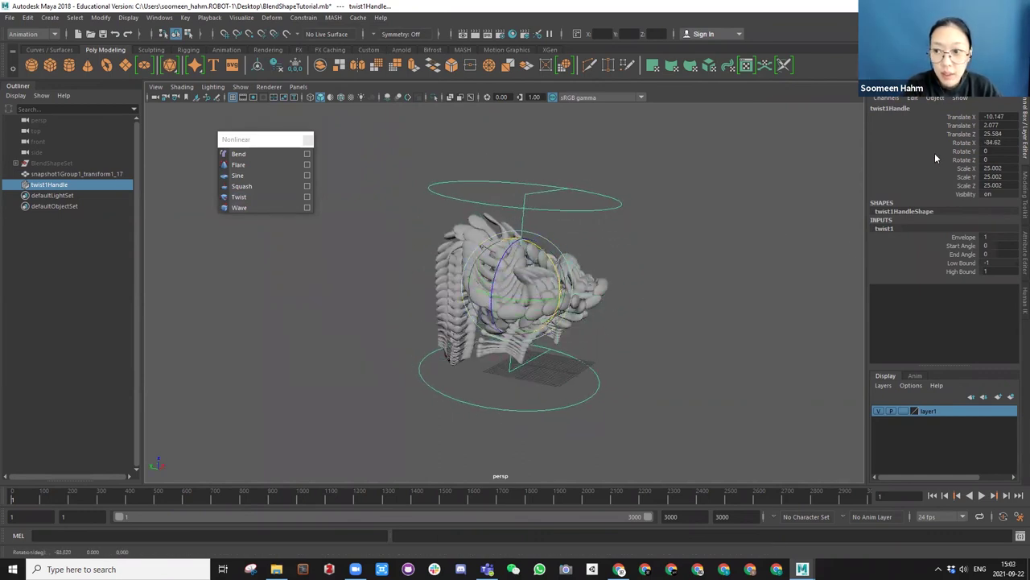
left_click(994, 143)
type("90")
key("Return")
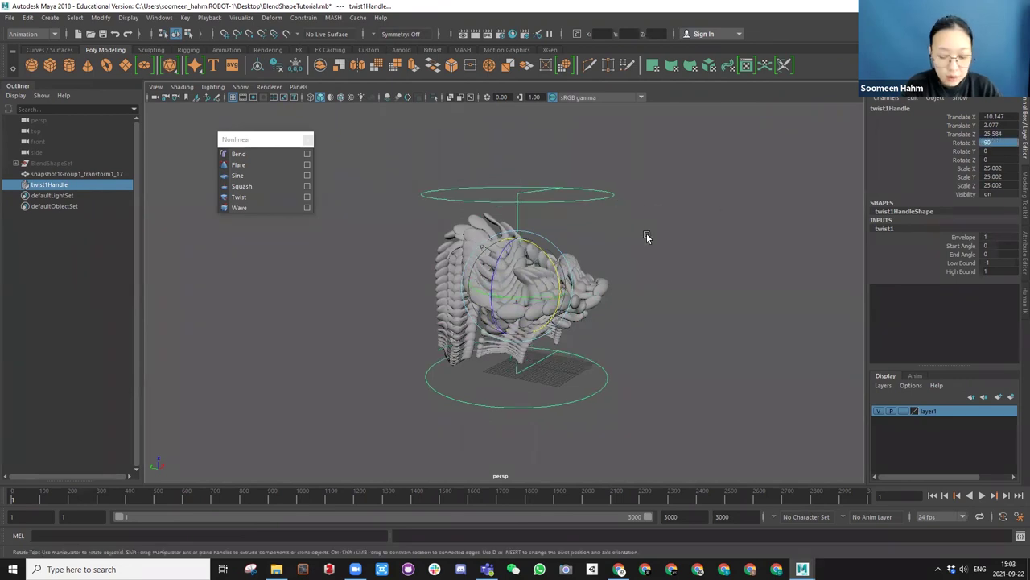
Twist the combined mesh interactively by adjusting the End Angle of the twist1 deformer.
left_click_drag(640, 265, 902, 269, "alt")
left_click(969, 247)
left_click(960, 254)
left_click_drag(624, 275, 533, 241, "alt")
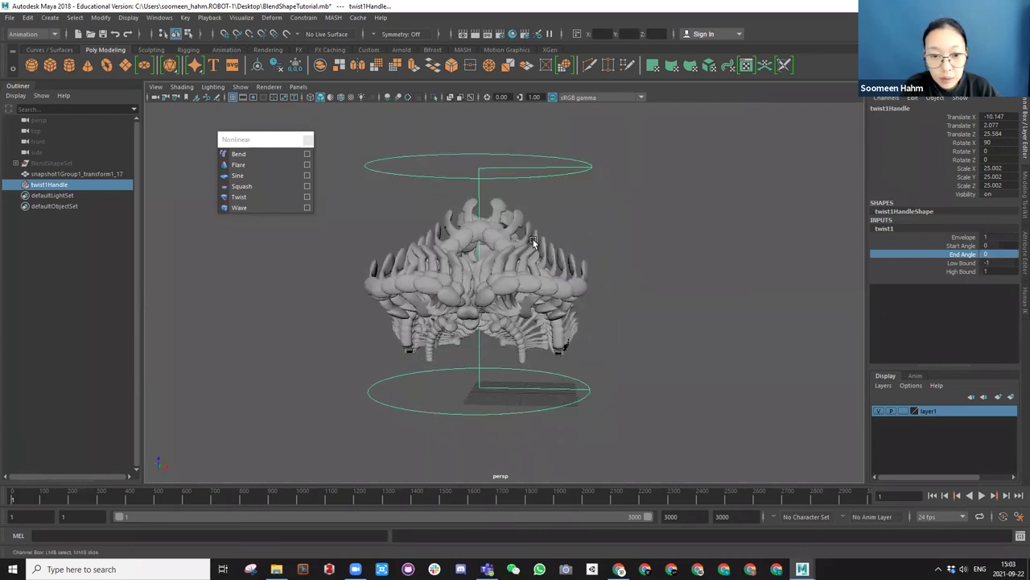
mouse_move(551, 222)
middle_mouse_down()
mouse_move(566, 218)
mouse_move(509, 233)
mouse_move(539, 237)
middle_mouse_up()
left_click_drag(539, 238, 471, 225, "alt")
key("r")
key("ctrl+z")
Stretch the combined mesh along its Z axis to a scale of about 1.486.
left_click(477, 246)
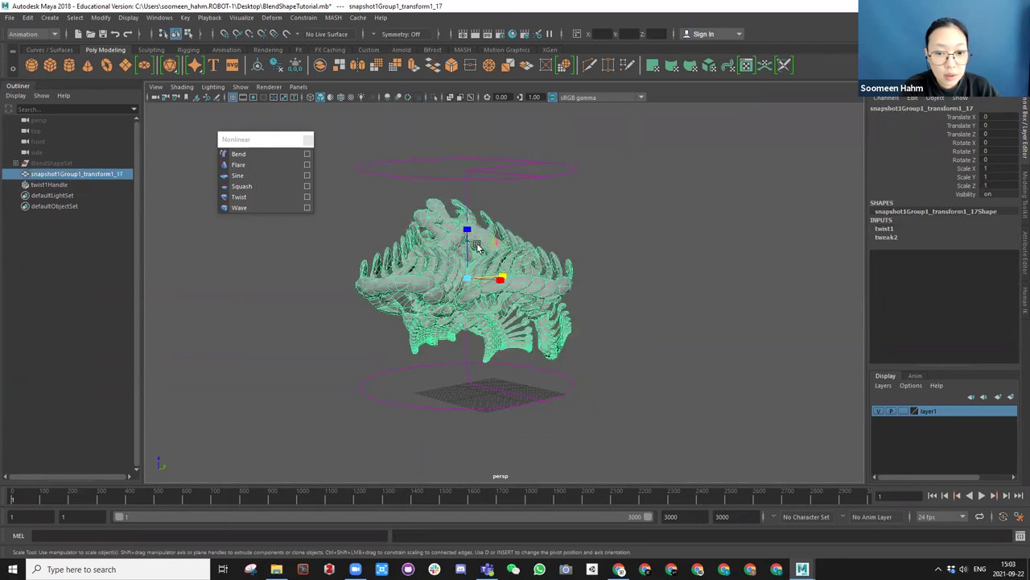
left_click_drag(470, 234, 465, 212)
left_click_drag(557, 231, 521, 212, "alt")
Move the mesh within the twist deformer to about Translate X 4.628 and Translate Z 2.342 to alter its twisted shape.
key("w")
left_click_drag(456, 267, 648, 281, "alt")
left_click(737, 264)
scroll(737, 263, "down", 5)
left_click_drag(574, 266, 422, 291, "alt")
left_click(502, 275)
scroll(598, 294, "up", 5)
left_click_drag(616, 308, 599, 301, "alt")
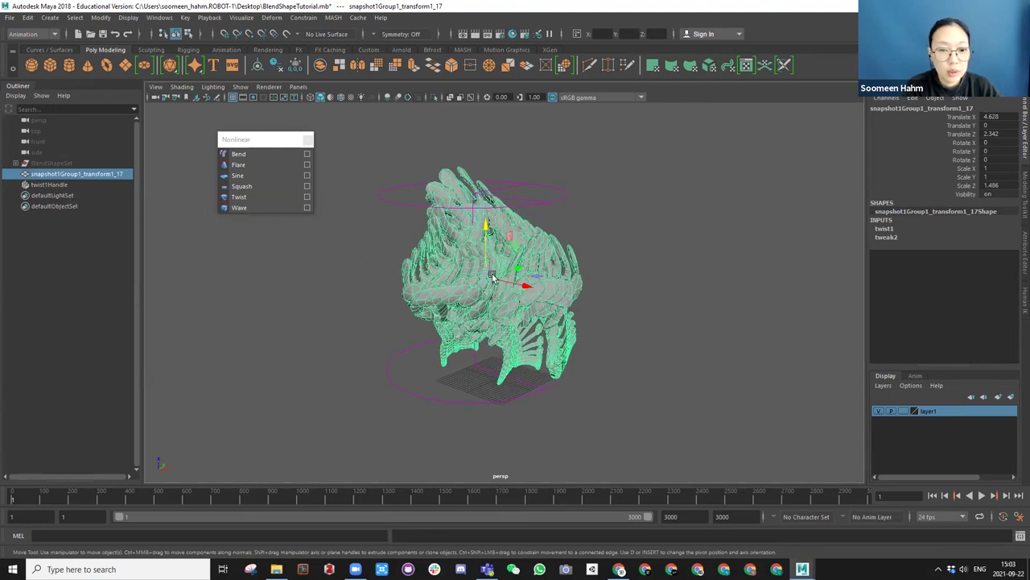
scroll(488, 274, "down", 3)
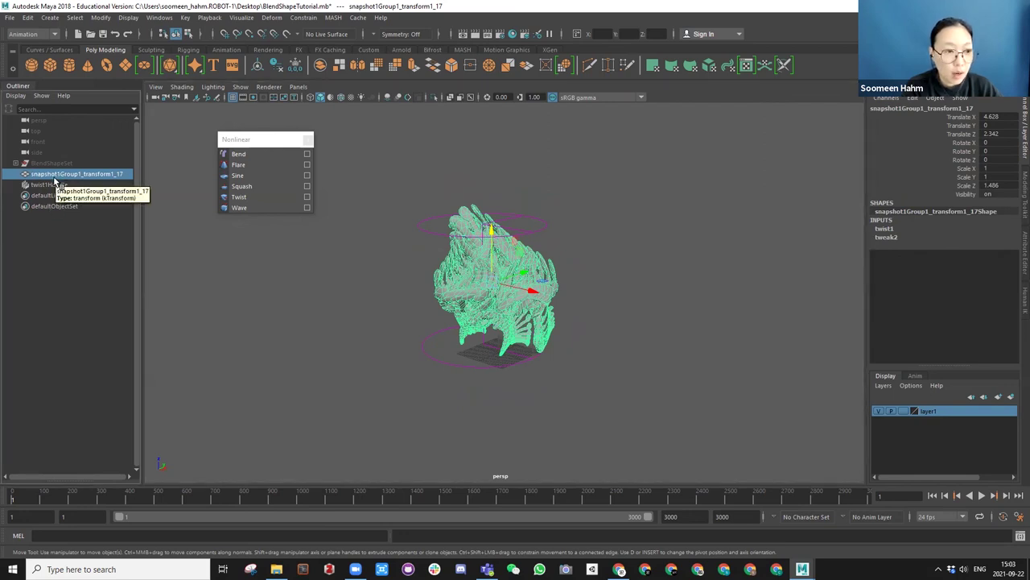
Replace the deformed mesh and its twist handle with a duplicate of the mesh, and close the floating nonlinear deformer palette.
key("ctrl+d")
left_click(54, 185)
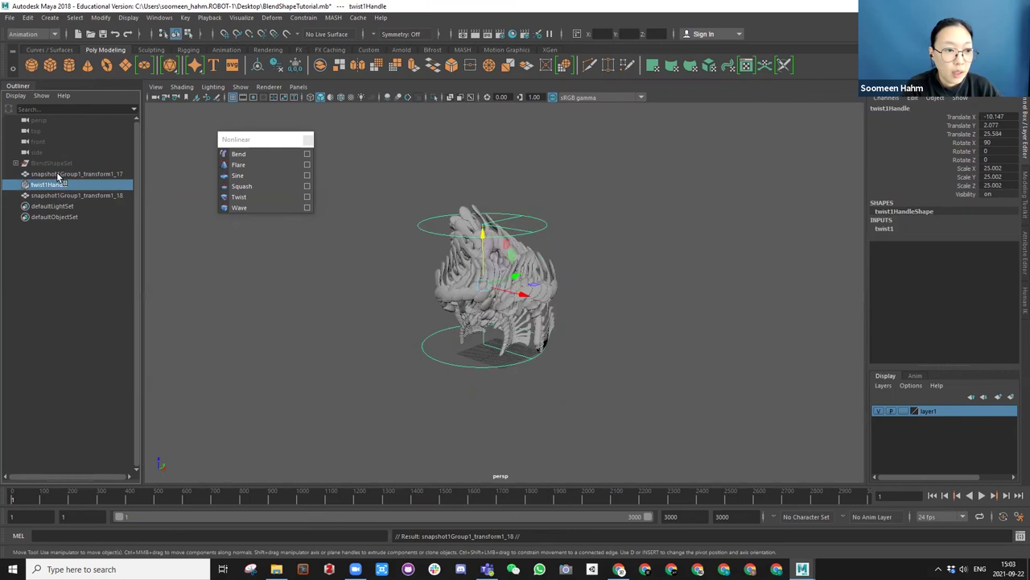
left_click(58, 175, "ctrl")
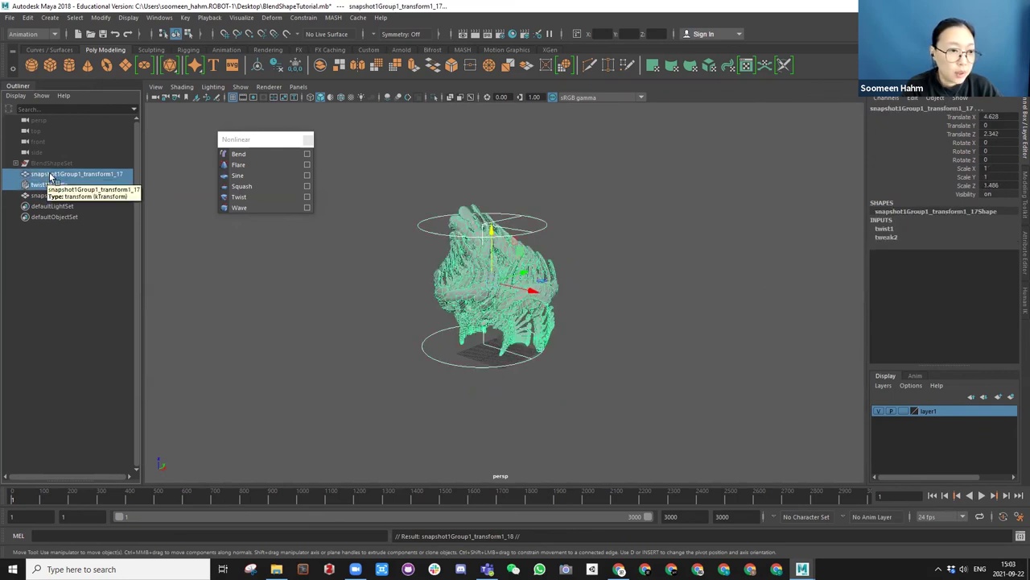
key("Delete")
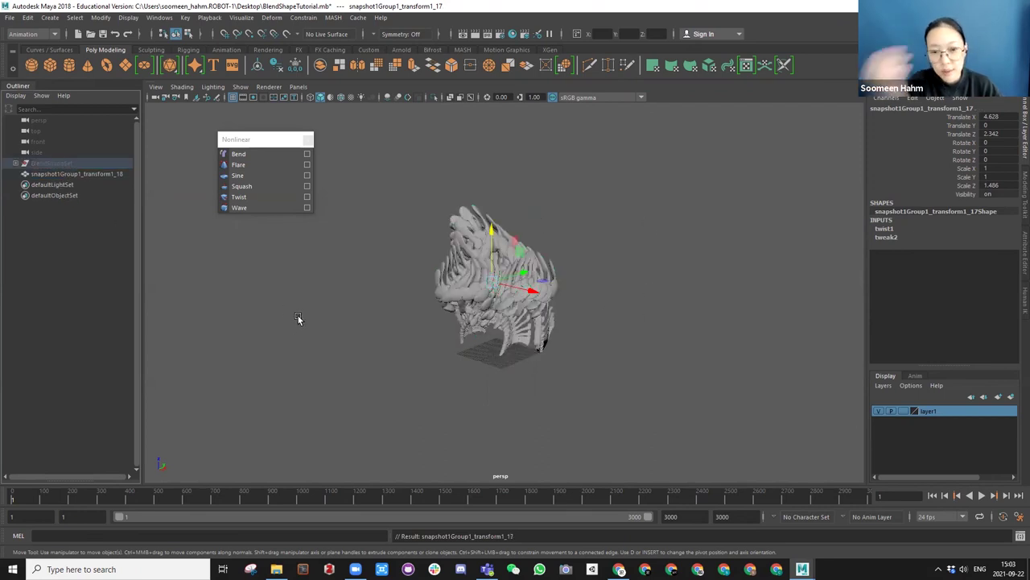
left_click(308, 143)
Rename the remaining duplicated mesh as MyGeometry.
left_click_drag(378, 278, 531, 302, "alt")
left_click(75, 173)
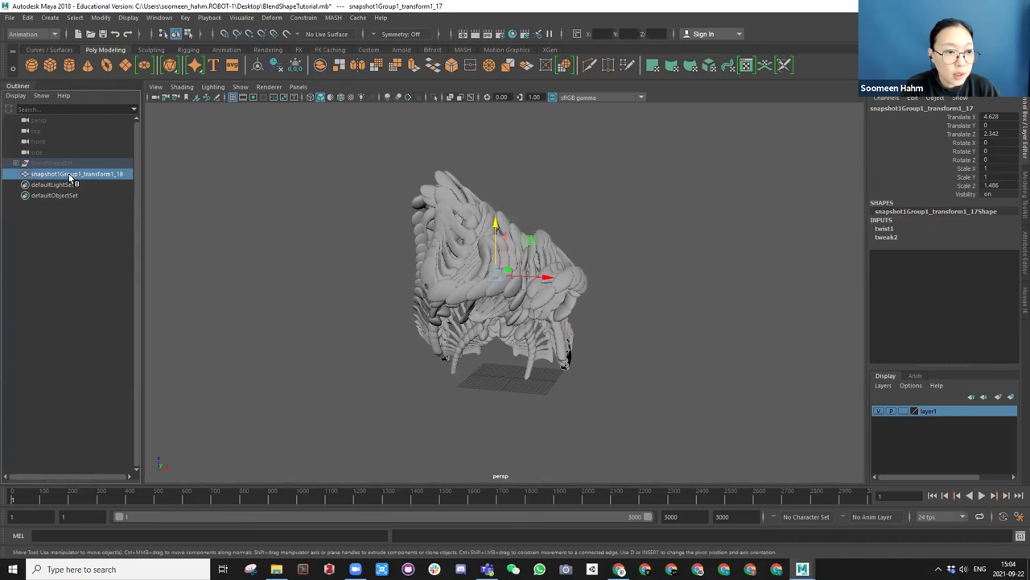
double_click(73, 174)
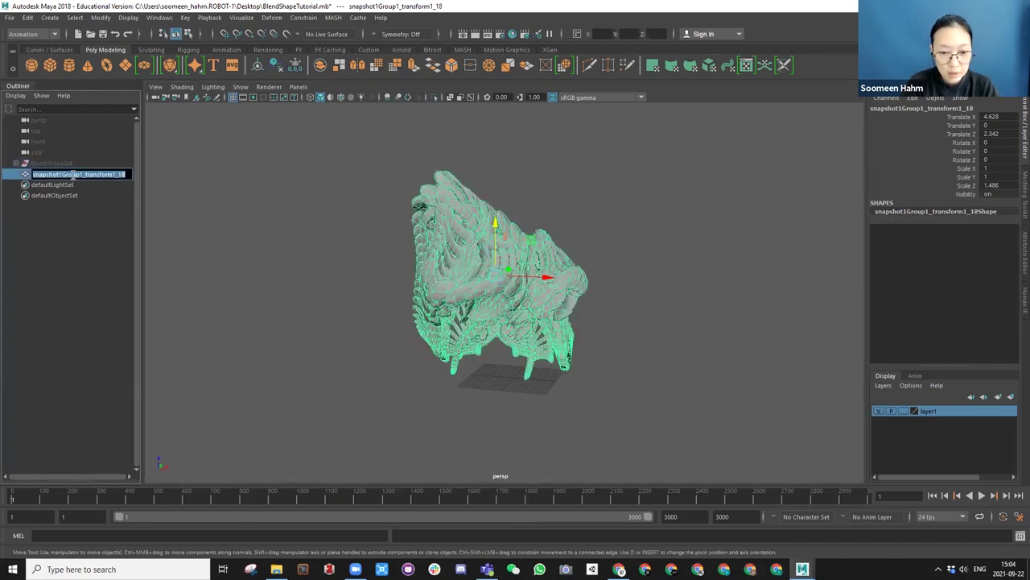
type("MyGeome")
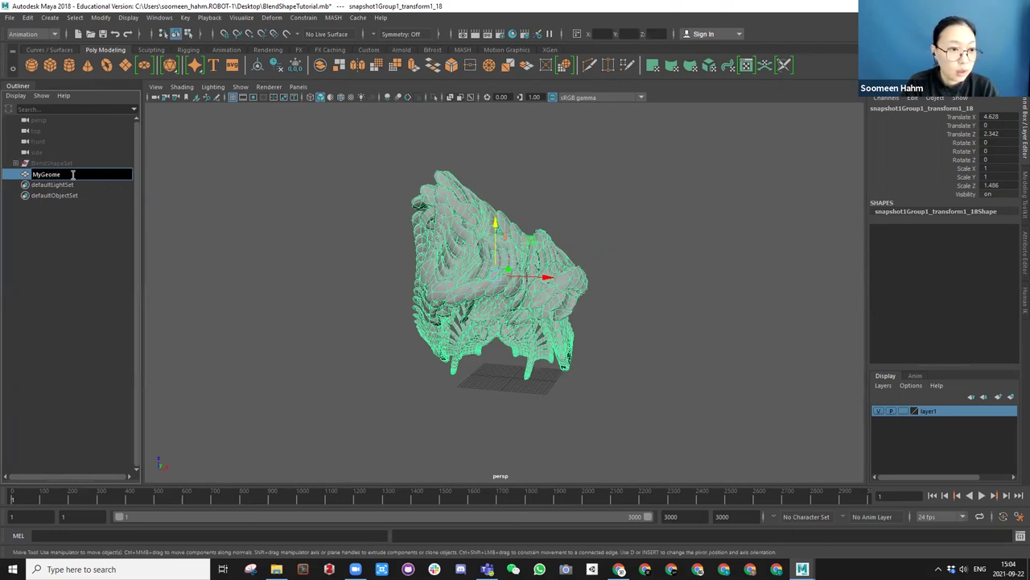
type("try")
key("Return")
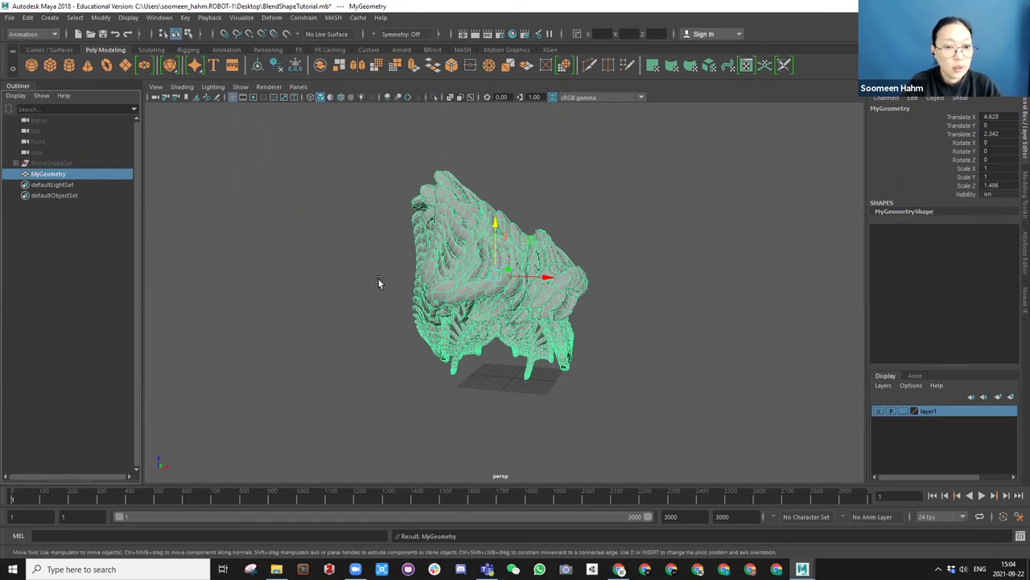